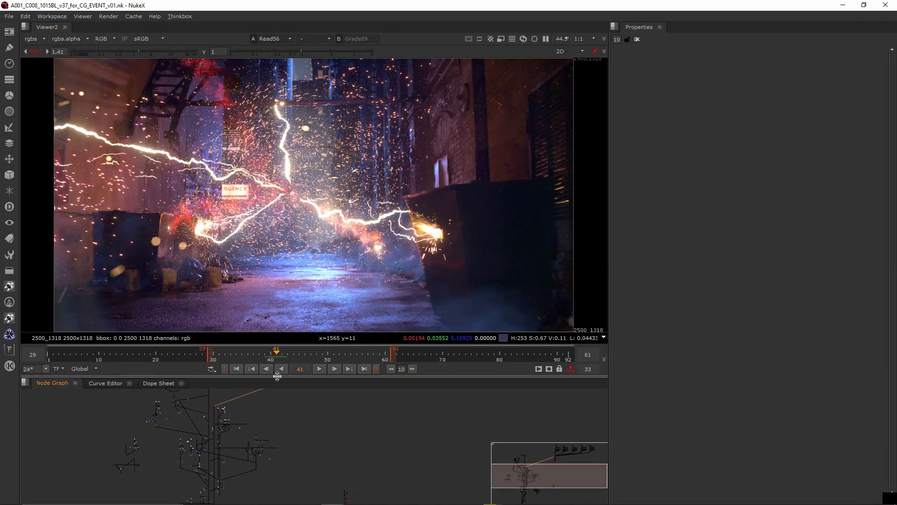
left_click_drag(277, 376, 260, 249)
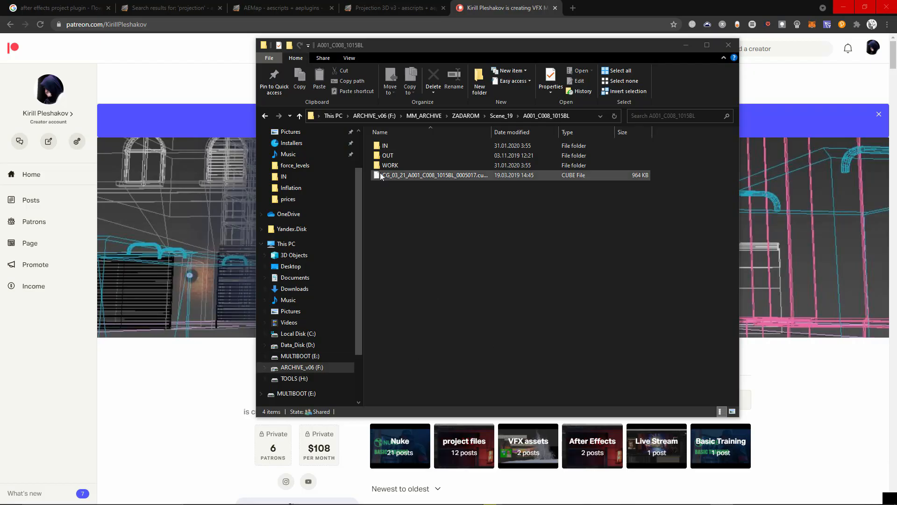
- Open the IN > EXR folder of shot A001_C008_1015BL and view the size properties of all its files
double_click(391, 166)
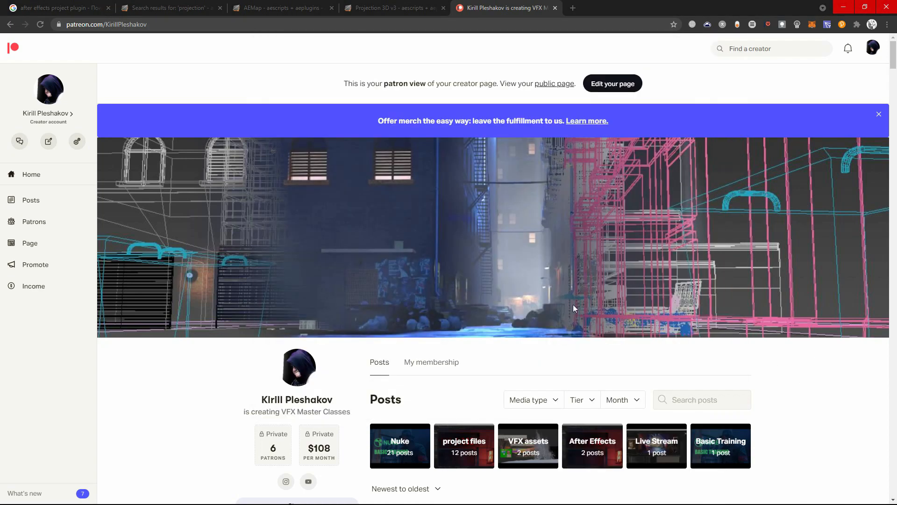
- Browse the creator's Patreon page in the browser to examine the posts with Nuke project files and VFX stock footage
scroll(638, 379, "down", 3)
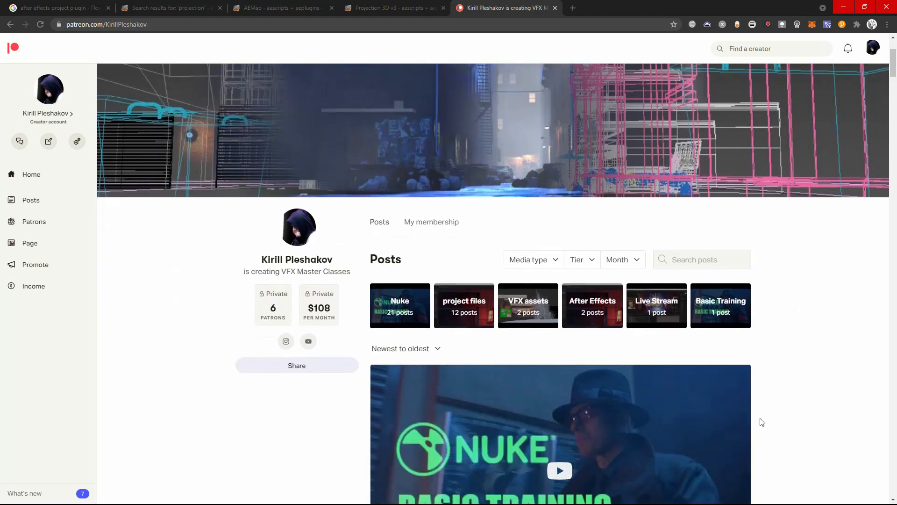
scroll(761, 422, "down", 4)
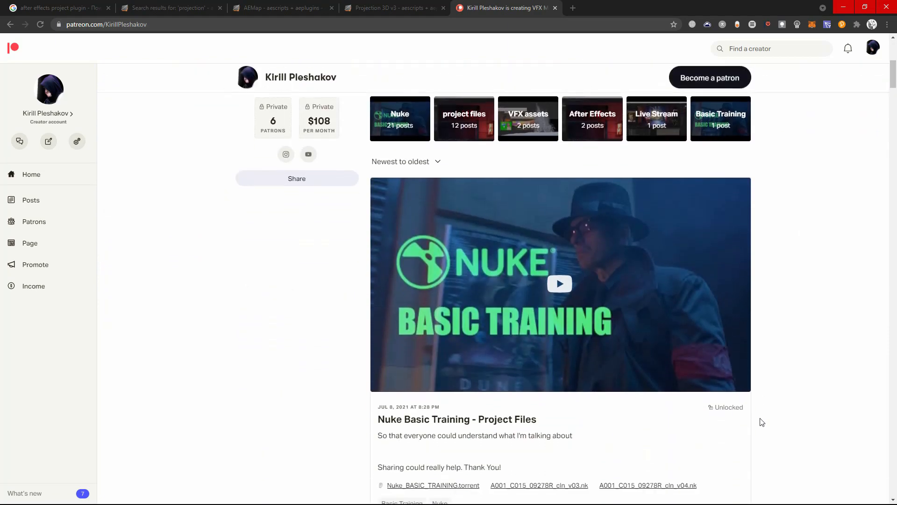
scroll(761, 422, "down", 8)
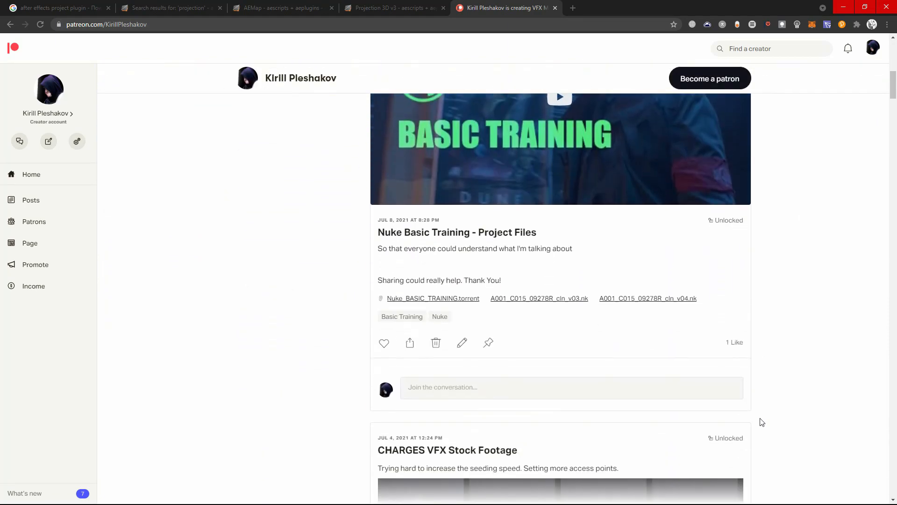
scroll(761, 422, "down", 3)
scroll(761, 422, "down", 12)
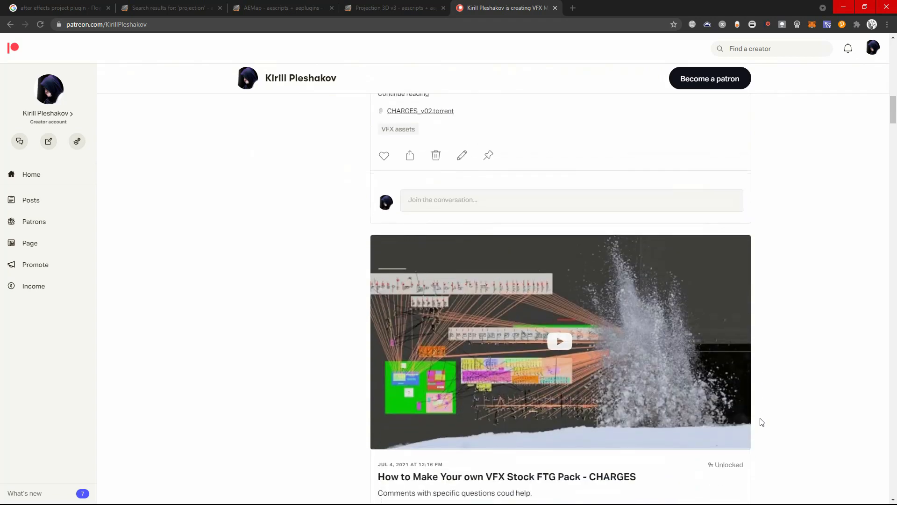
scroll(762, 422, "down", 20)
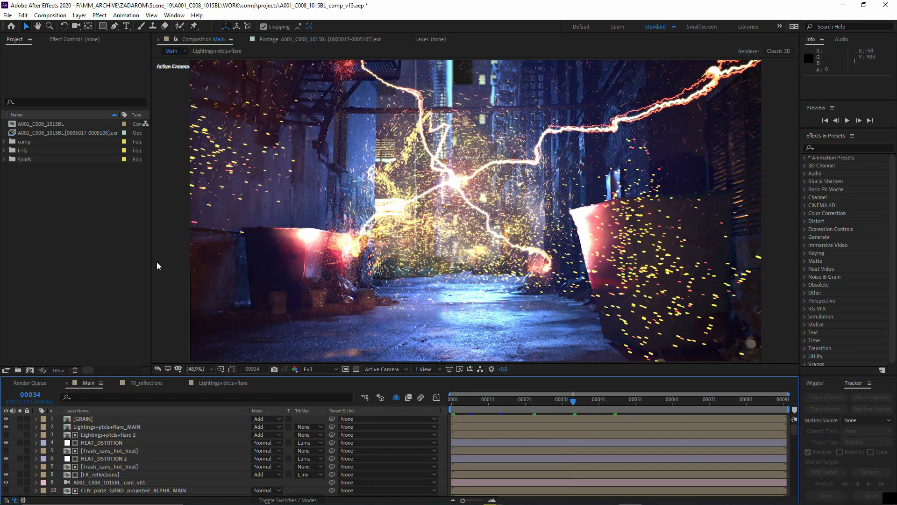
- Show frame 45 of the Main composition in After Effects, and switch to Nuke to view the whole script in an enlarged Node Graph
left_click(615, 401)
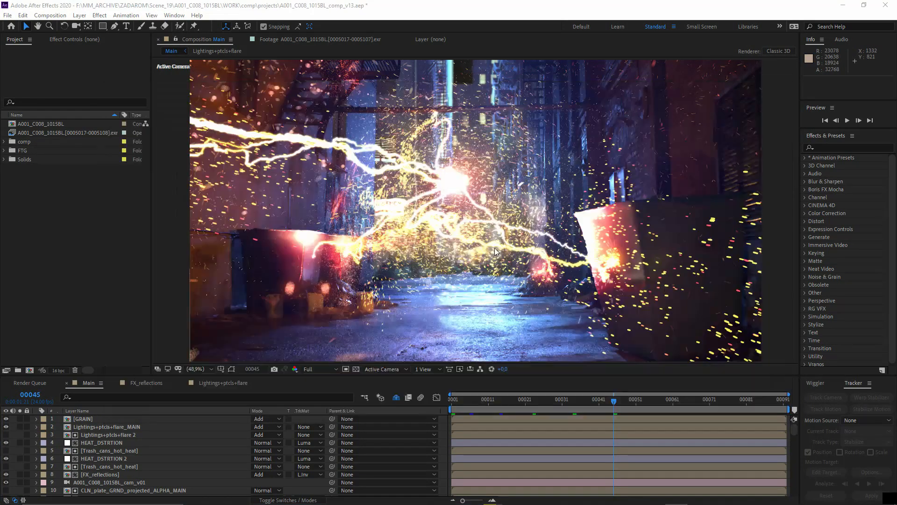
key("alt+Tab")
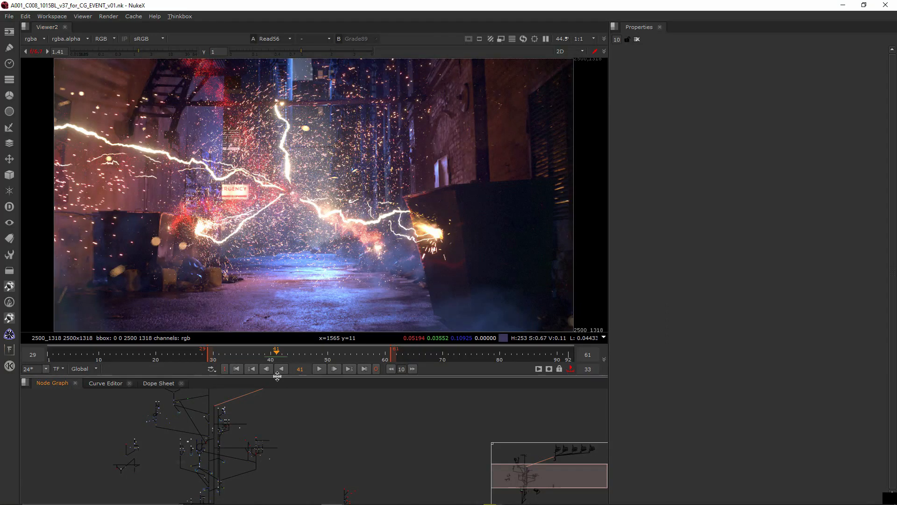
left_click_drag(278, 376, 261, 249)
scroll(246, 354, "down", 3)
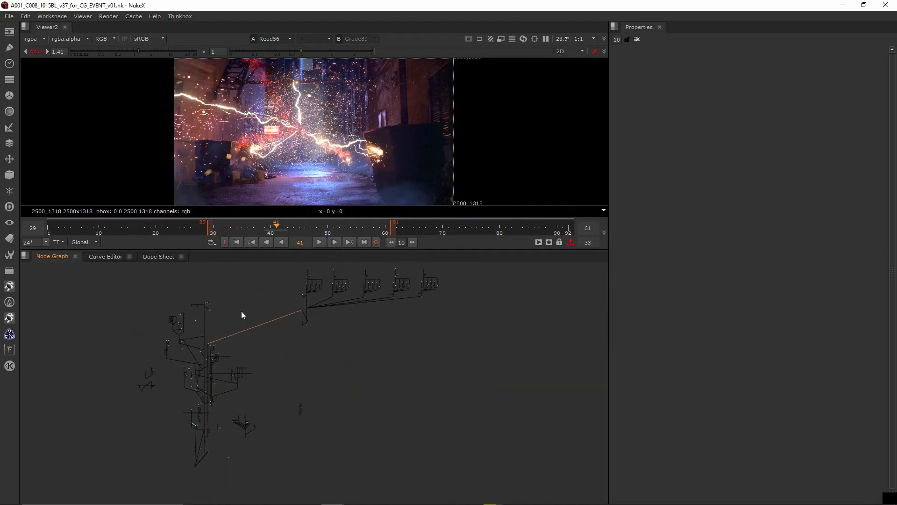
- Compare the Nuke script with the After Effects project, enlarging the timeline to look through the Main composition's layer stack
key("alt+Tab")
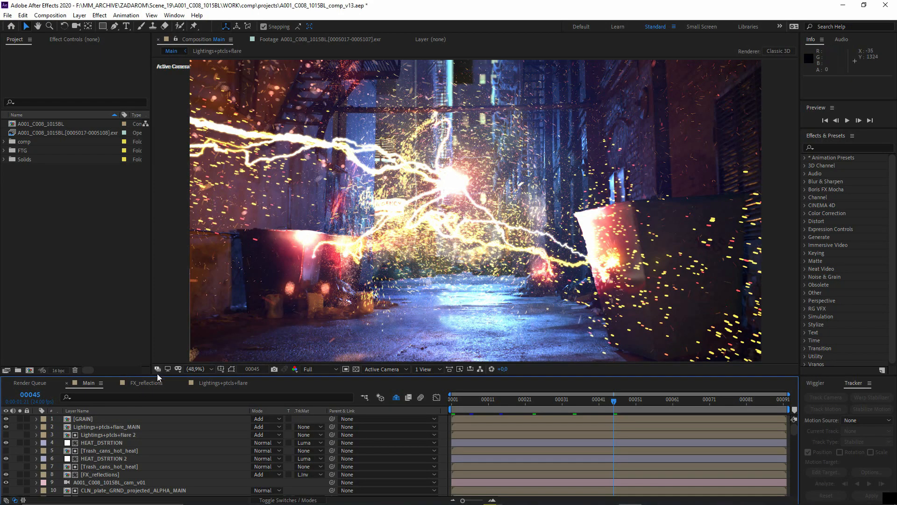
key("alt+Tab")
middle_click_drag(261, 340, 241, 310)
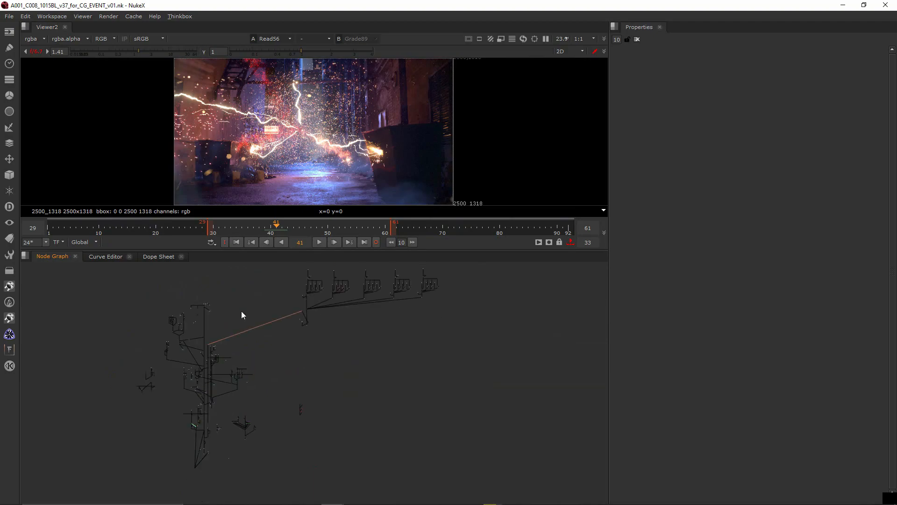
key("alt+Tab")
key("alt+Tab")
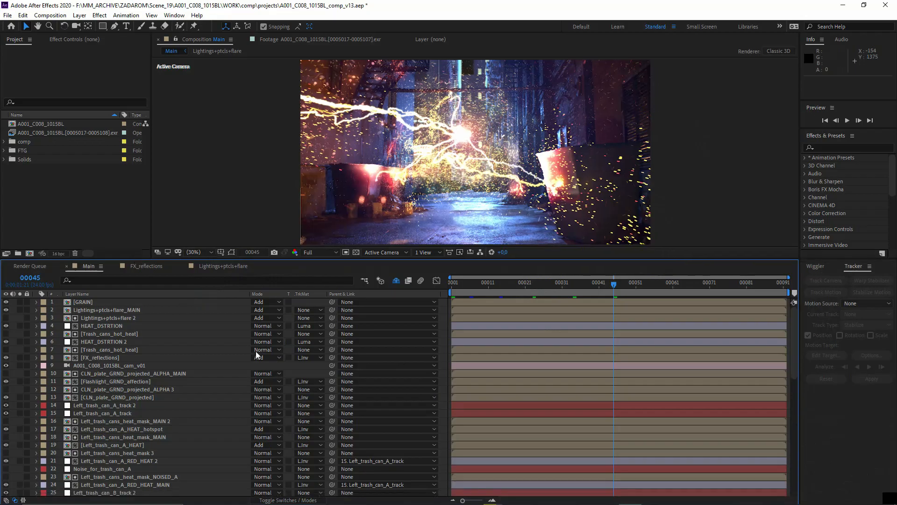
scroll(191, 374, "down", 13)
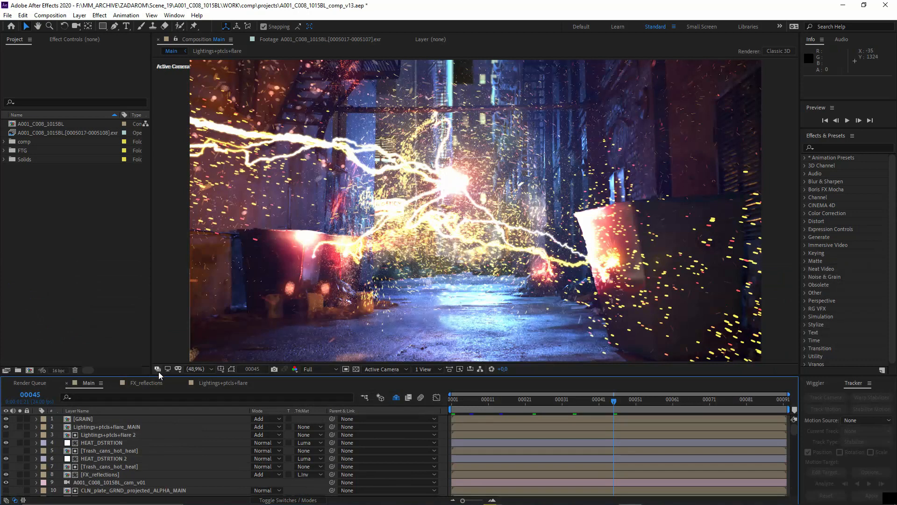
left_click_drag(159, 376, 149, 260)
scroll(192, 373, "down", 13)
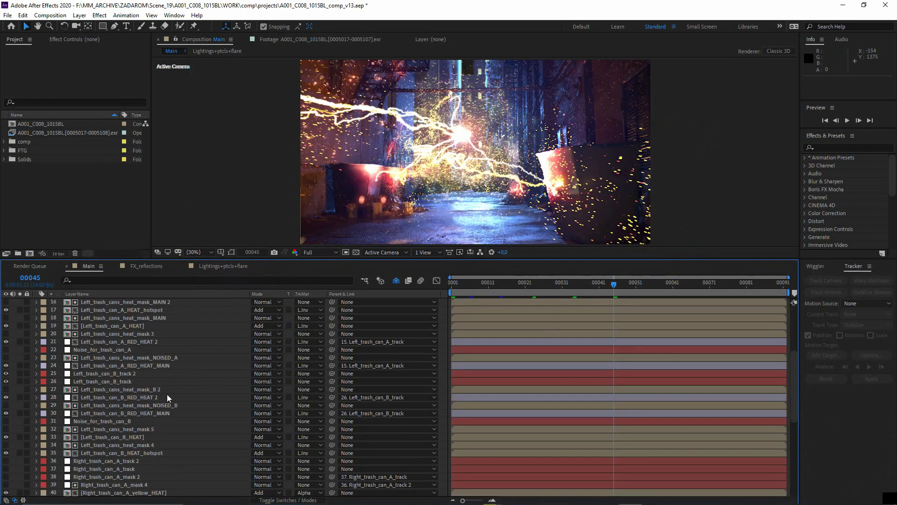
- Solo the bottom Source_denoised layer, inspect the effects on the footage inside its precomp, and return to the Main composition
left_click(111, 492)
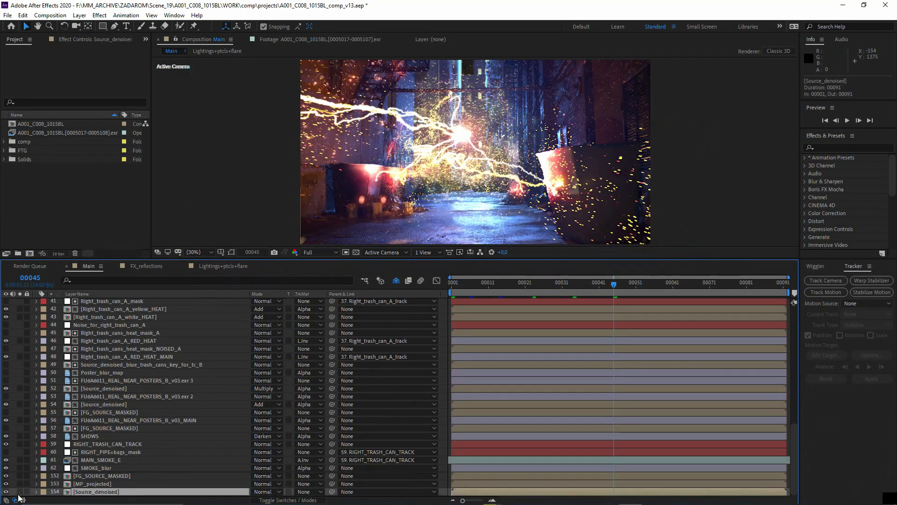
left_click(20, 491)
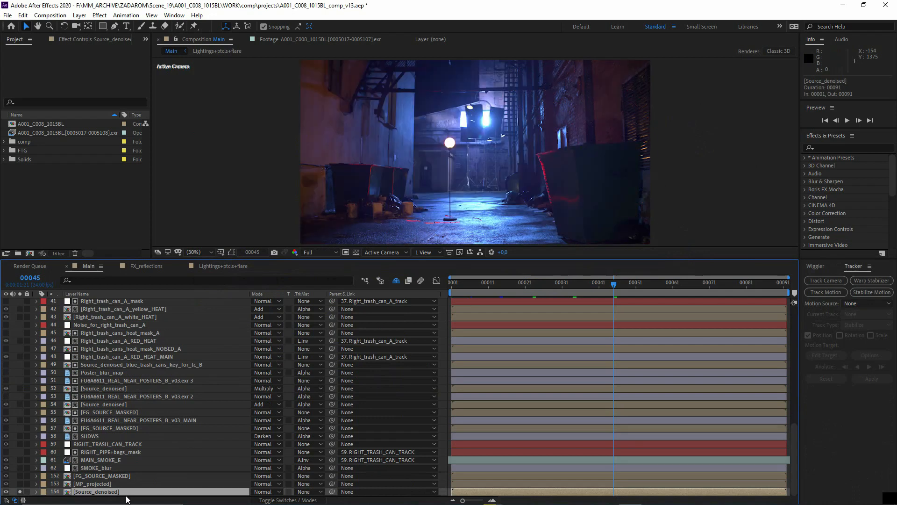
double_click(116, 491)
left_click(112, 302)
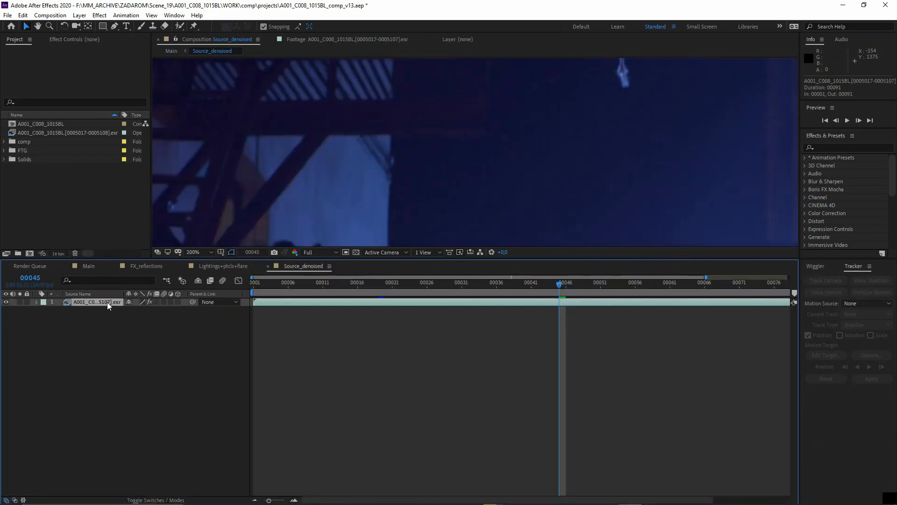
left_click(92, 42)
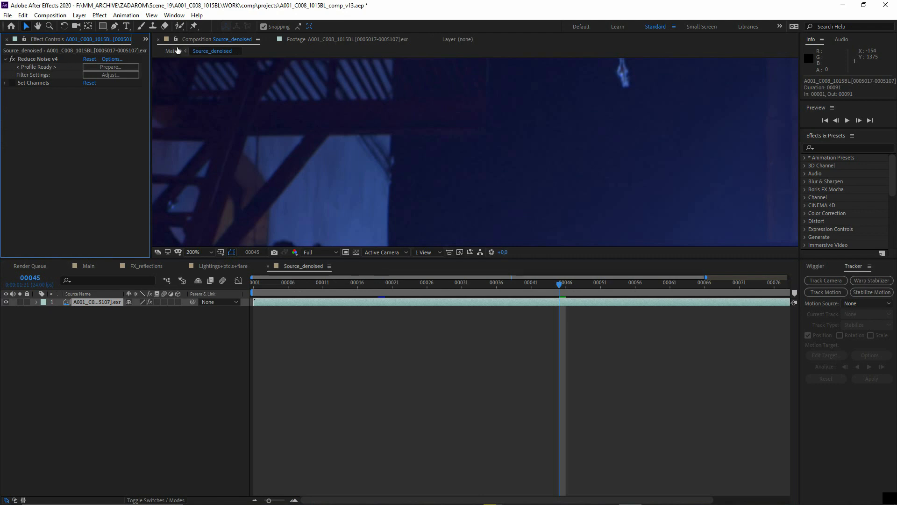
left_click(171, 50)
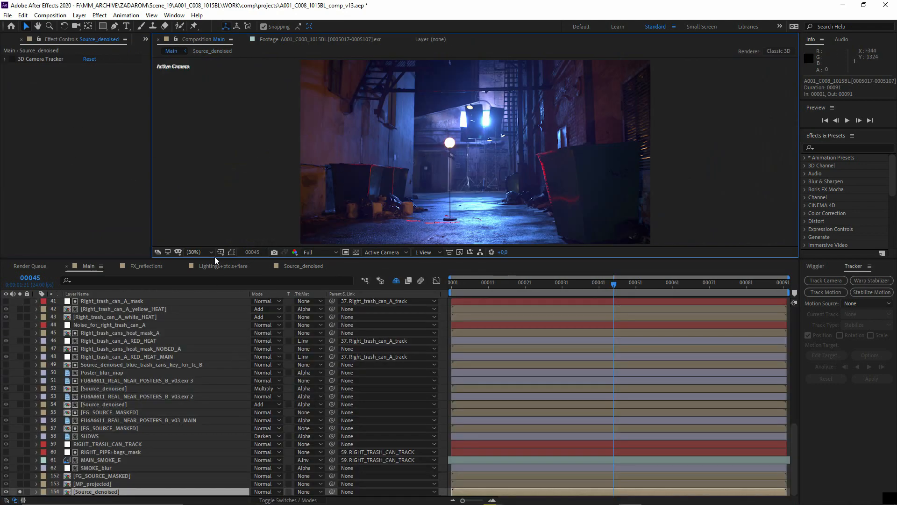
- Solo MP_projected and FG_SOURCE_MASKED in place of Source_denoised, and examine the combined alley plate up close
left_click(105, 484)
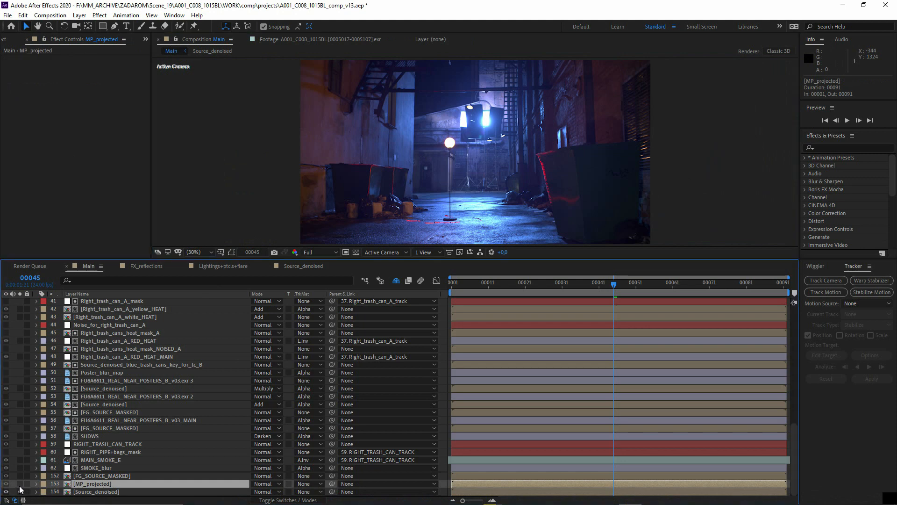
left_click_drag(20, 484, 19, 492)
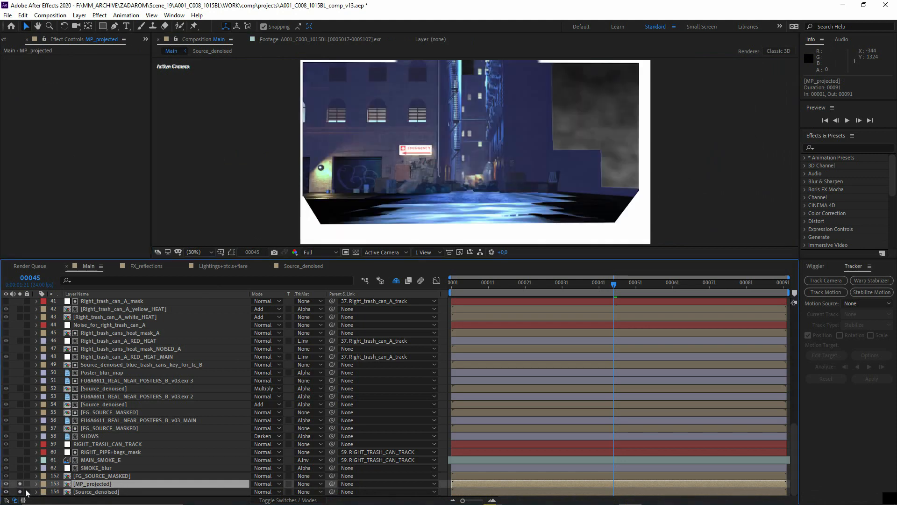
key("ctrl+Up")
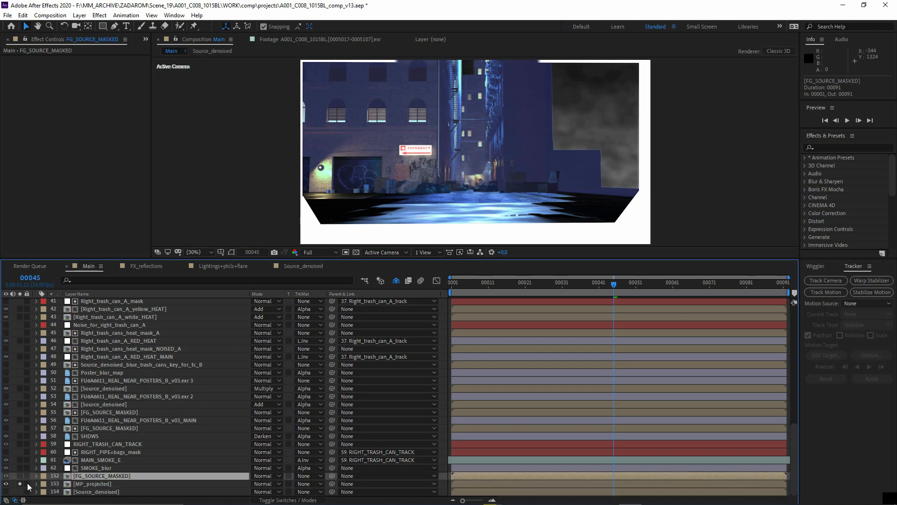
left_click(18, 476)
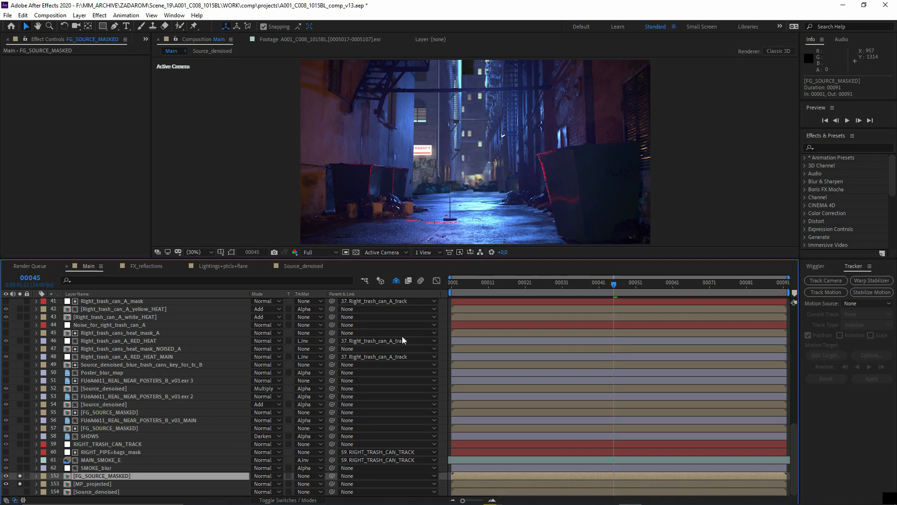
scroll(467, 173, "up", 3)
middle_click_drag(430, 197, 394, 164)
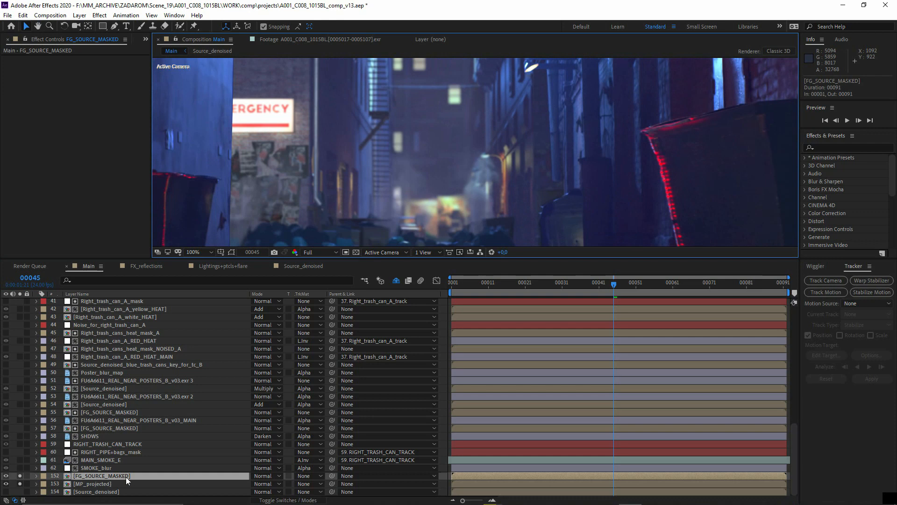
scroll(370, 173, "down", 4)
scroll(394, 211, "up", 2)
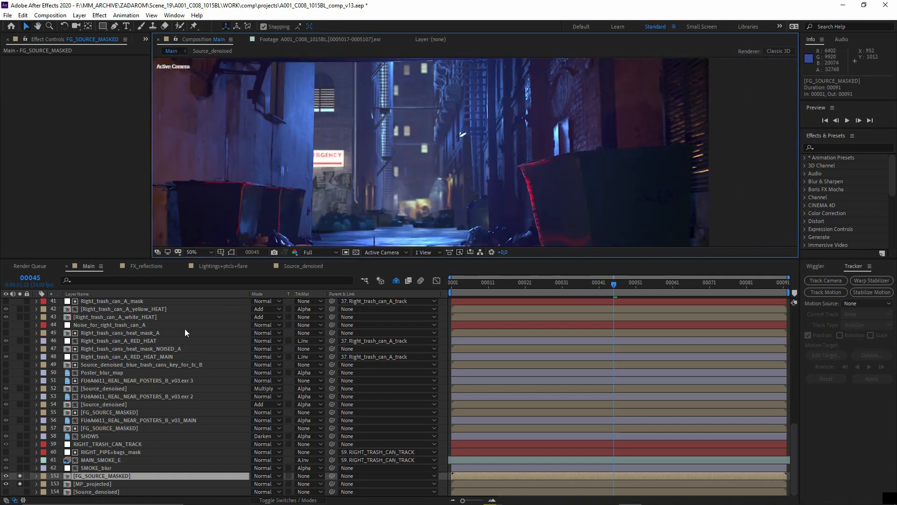
- Open the FG_SOURCE_MASKED precomp, examine its masked foreground and FG_masks_ALPHA matte layer, and return to the Main composition
double_click(102, 476)
left_click(97, 310)
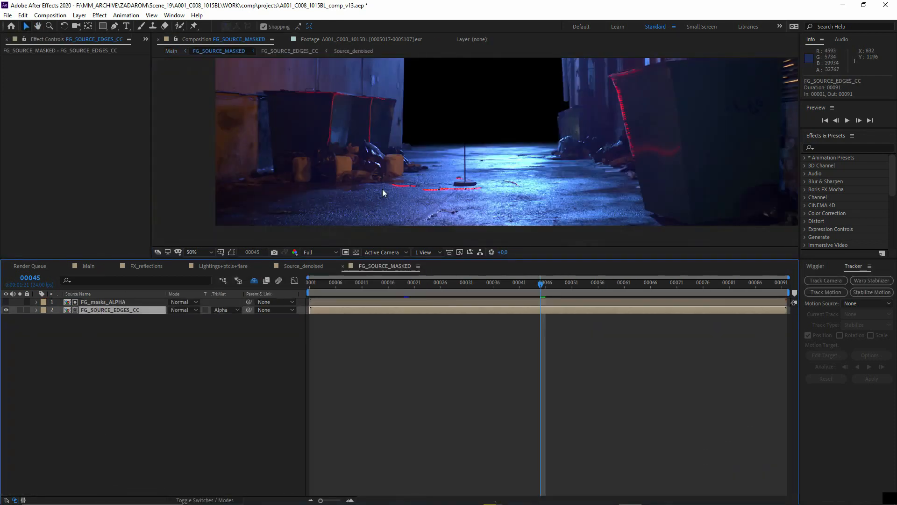
middle_click_drag(471, 143, 416, 199)
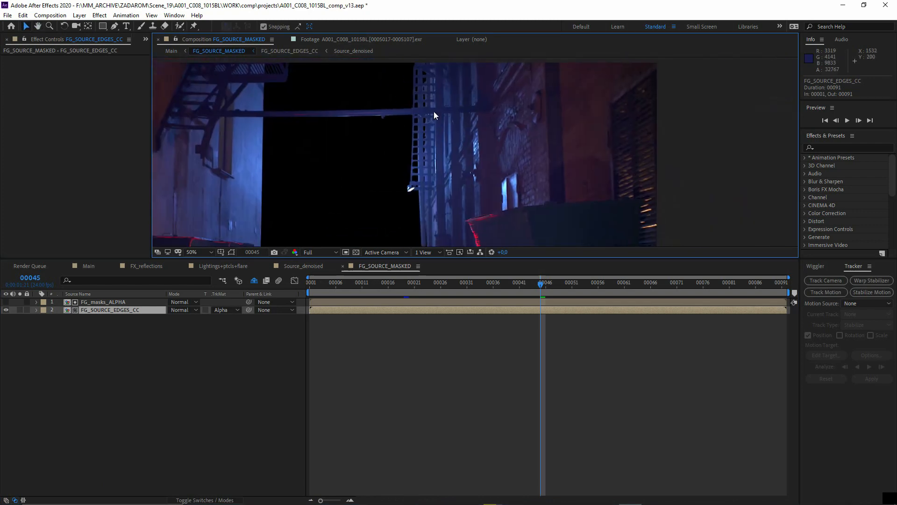
key("ctrl+Up")
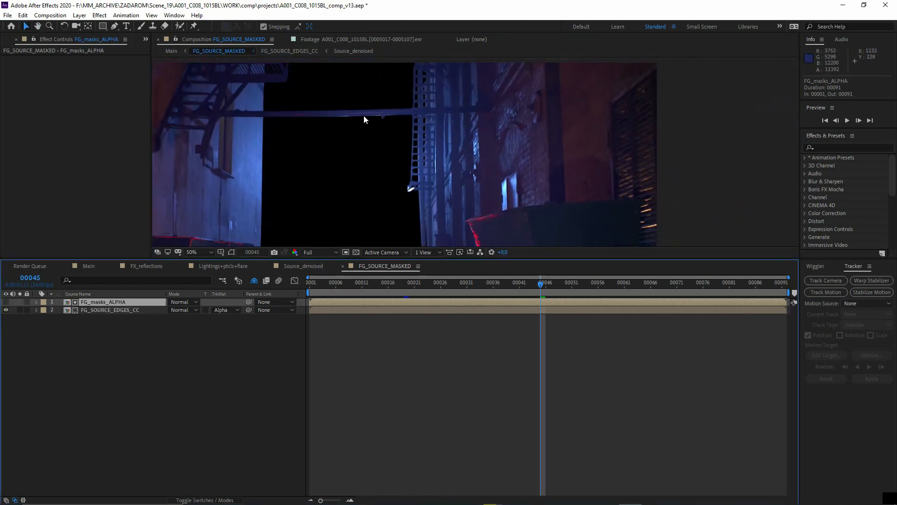
left_click(172, 51)
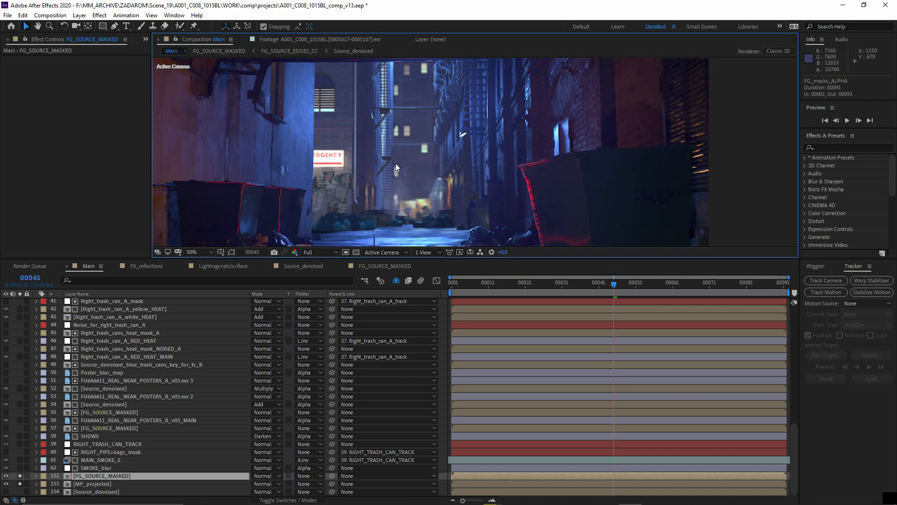
middle_click_drag(392, 156, 348, 155)
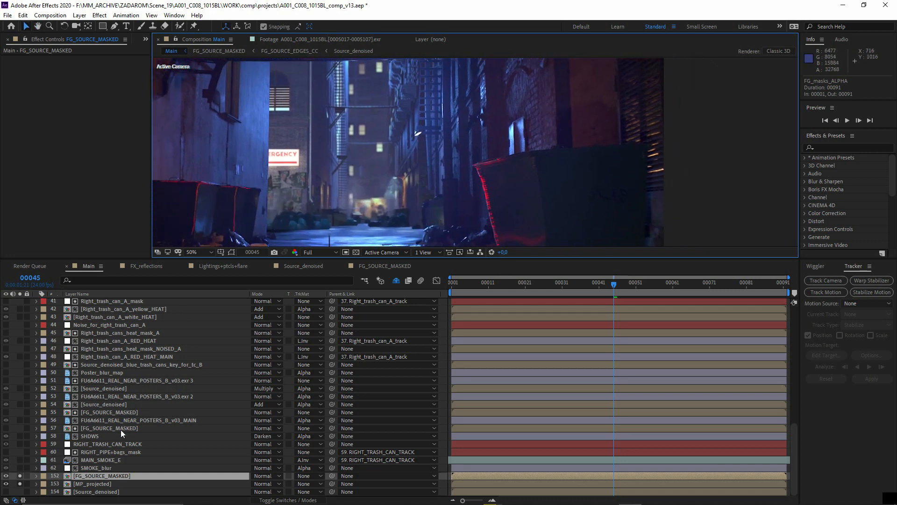
- Open the MP_projected precomp and examine the full matte painting projection with its wall and ground planes
left_click(103, 484)
double_click(109, 484)
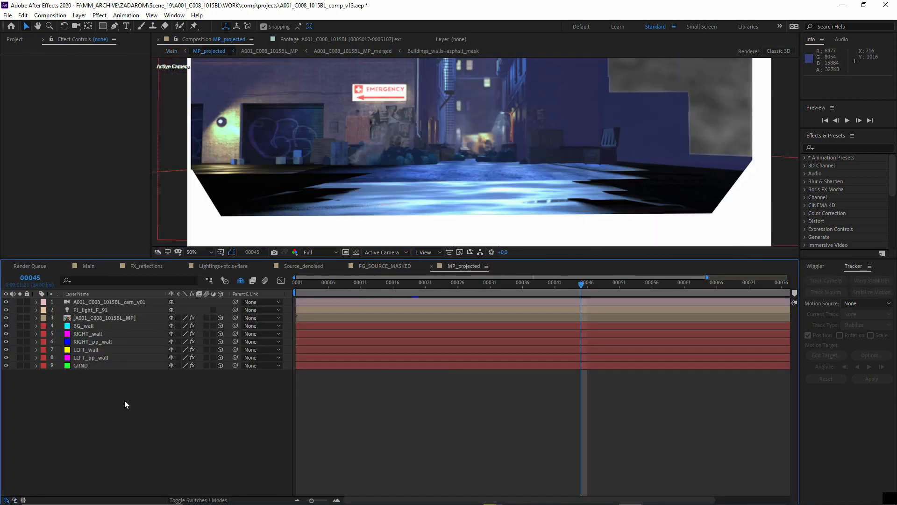
middle_click_drag(332, 170, 286, 200)
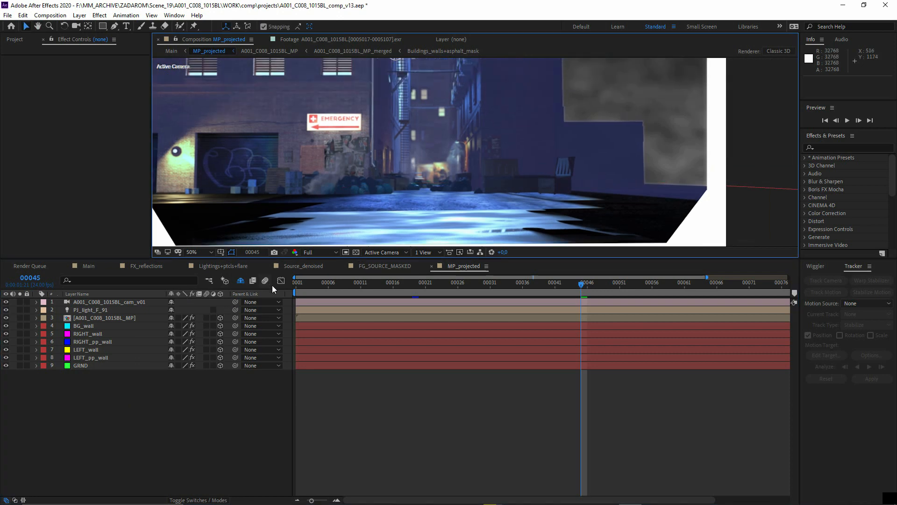
scroll(368, 206, "down", 2)
middle_click_drag(368, 206, 342, 218)
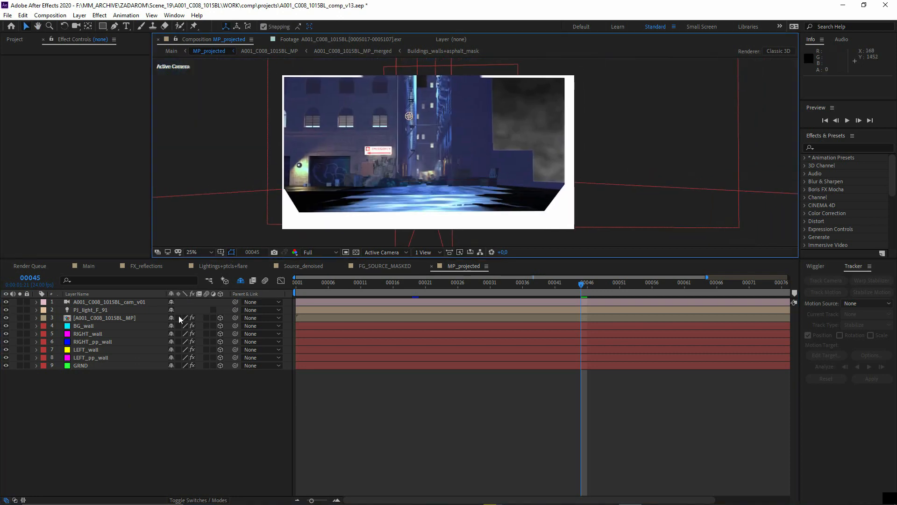
- Select the RIGHT_pp_wall projection plane in the composition view to show its outline and Fill effect
left_click(320, 237)
left_click(279, 145)
left_click(584, 149)
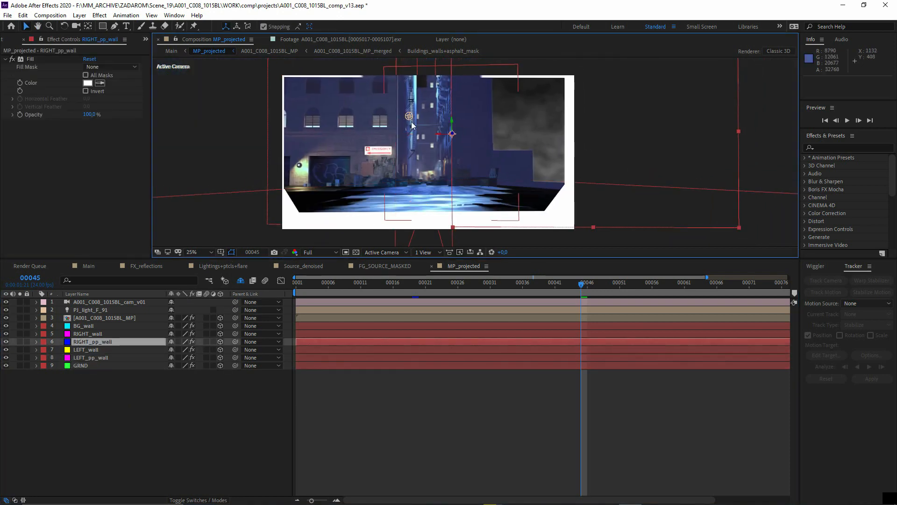
- Select the BG_wall plane, the A001_C008_1015BL_MP layer and the full set of planes from BG_wall to GRND to show their outlines, and deselect them
left_click(84, 326)
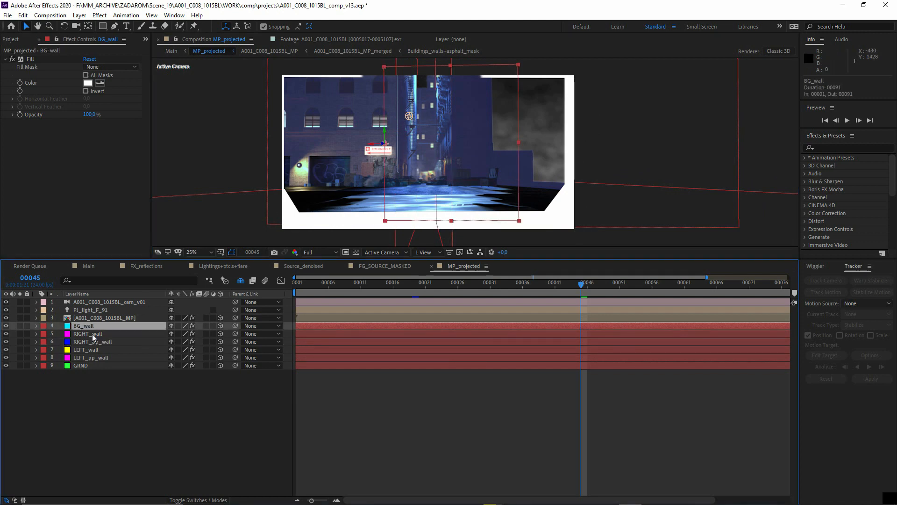
left_click(97, 317)
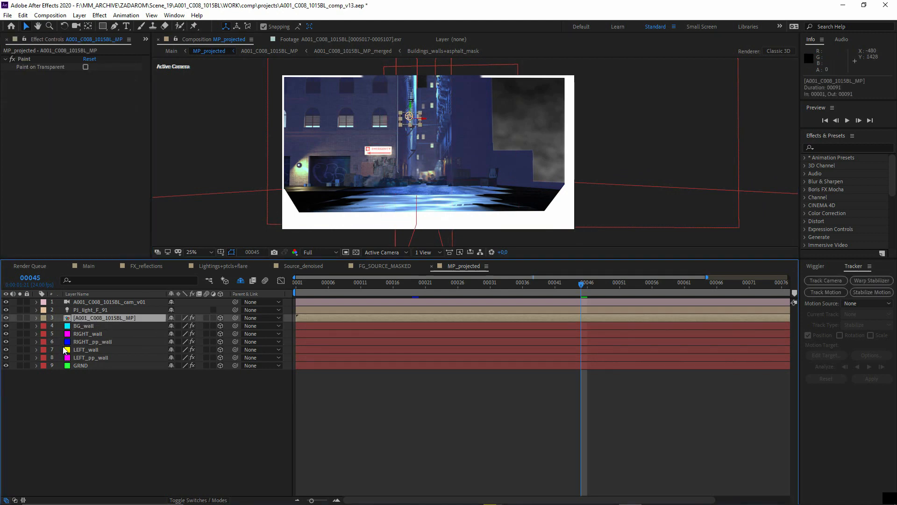
left_click(85, 325)
left_click(95, 366, "shift")
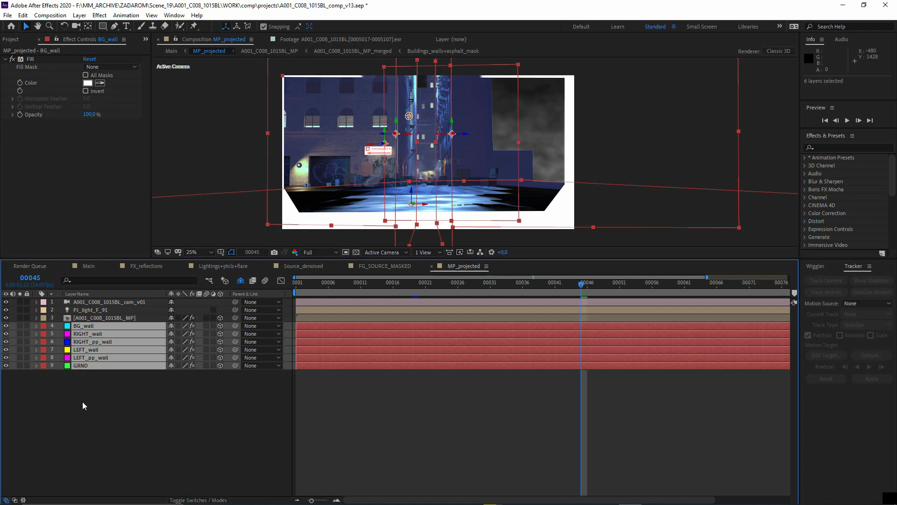
left_click(373, 238)
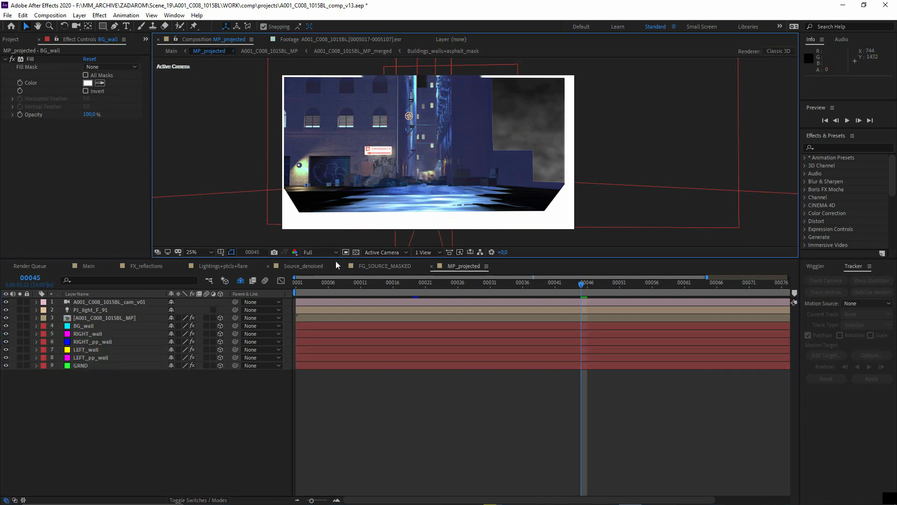
- Switch the composition view to Custom View 1 and inspect the matte painting projected on the wall and ground planes from several angles
left_click(383, 252)
left_click(384, 369)
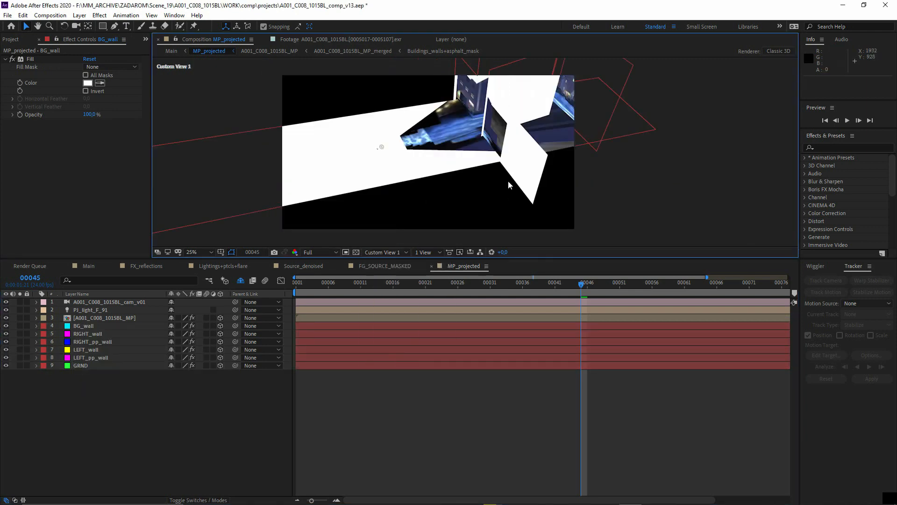
middle_click_drag(509, 181, 472, 192)
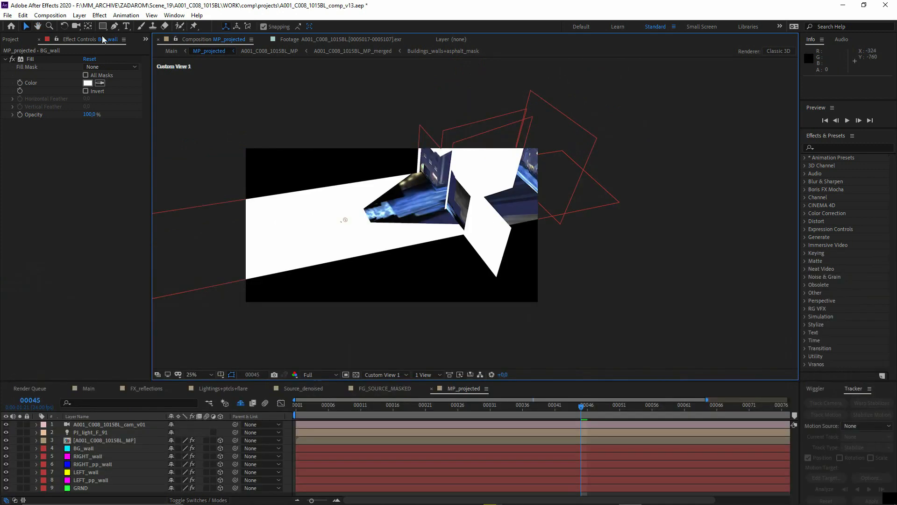
left_click(75, 27)
left_click_drag(395, 198, 386, 243)
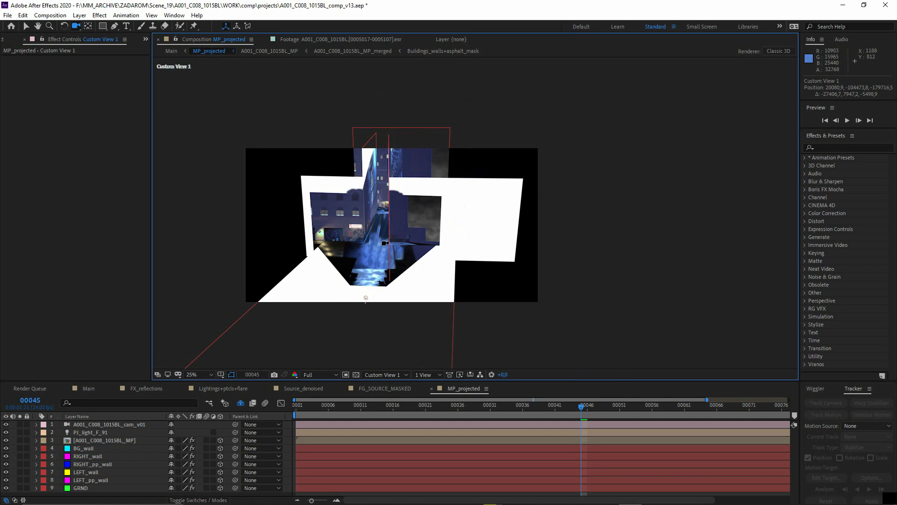
left_click_drag(347, 231, 373, 231)
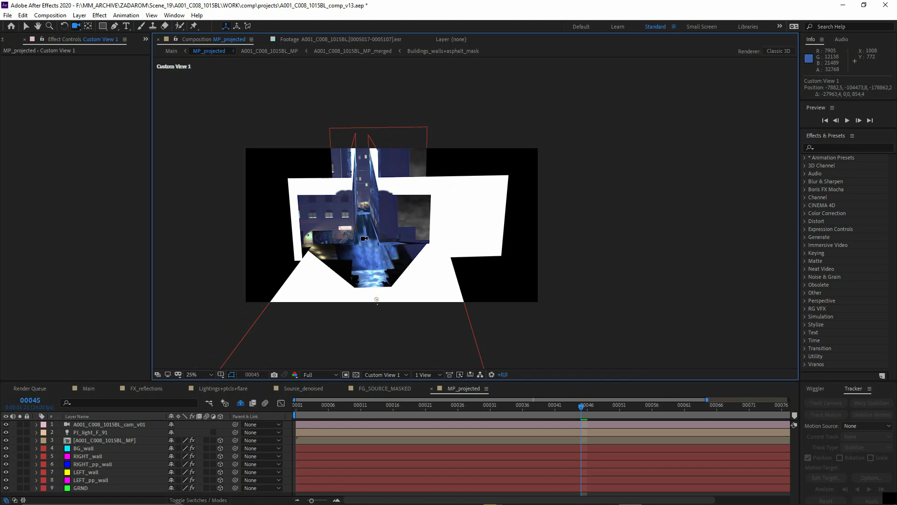
- Switch to Chrome and search Google for "after effects project plugin"
key("super")
left_click(242, 496)
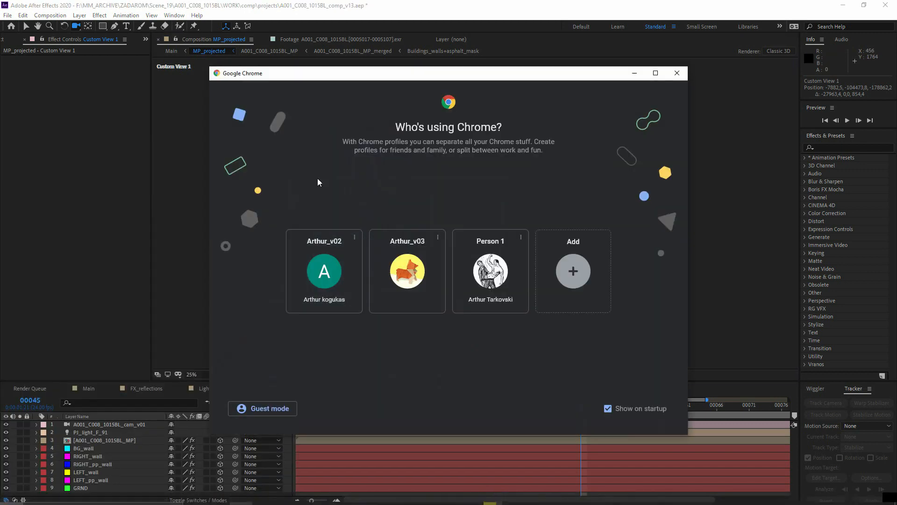
left_click(497, 270)
left_click(285, 27)
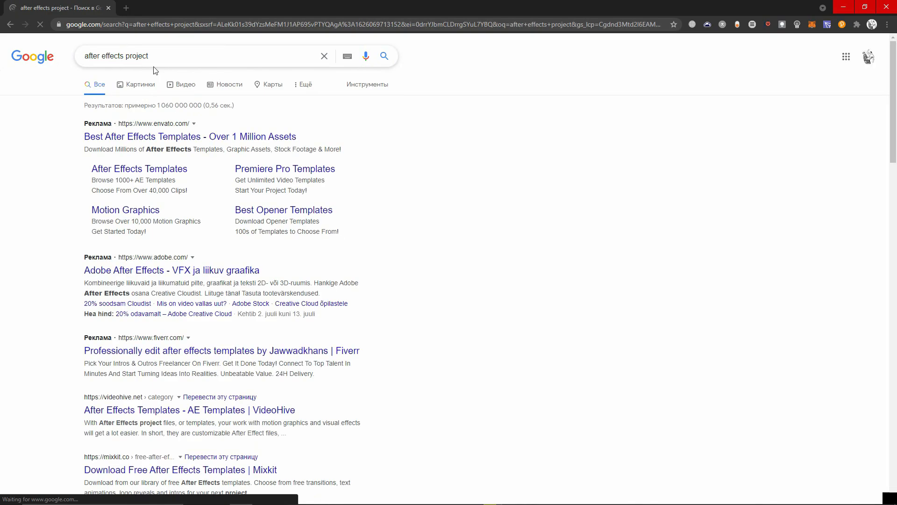
left_click(194, 58)
type("plugin")
key("Return")
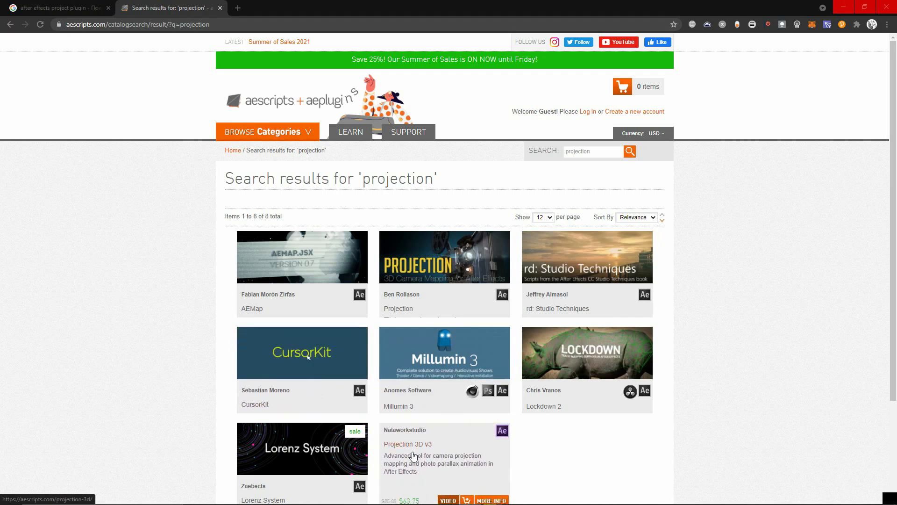
- Open the Projection 3D v3 product page on aescripts and review its 3D geometry, modeling, primitive object and OBJ import features
left_click(423, 450)
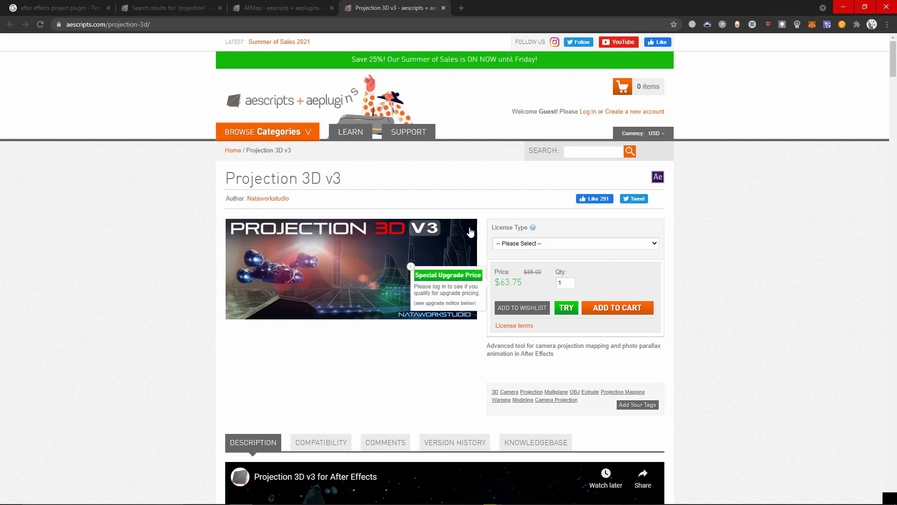
scroll(505, 281, "down", 4)
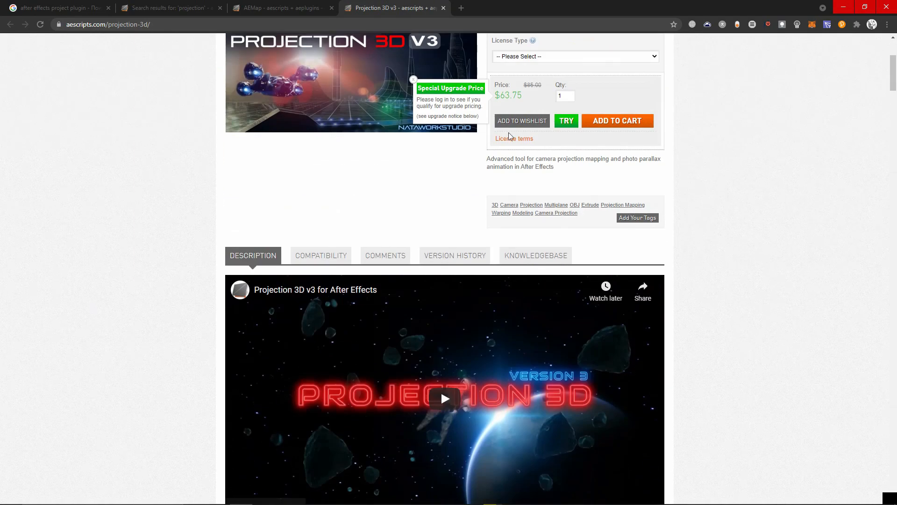
scroll(398, 285, "down", 9)
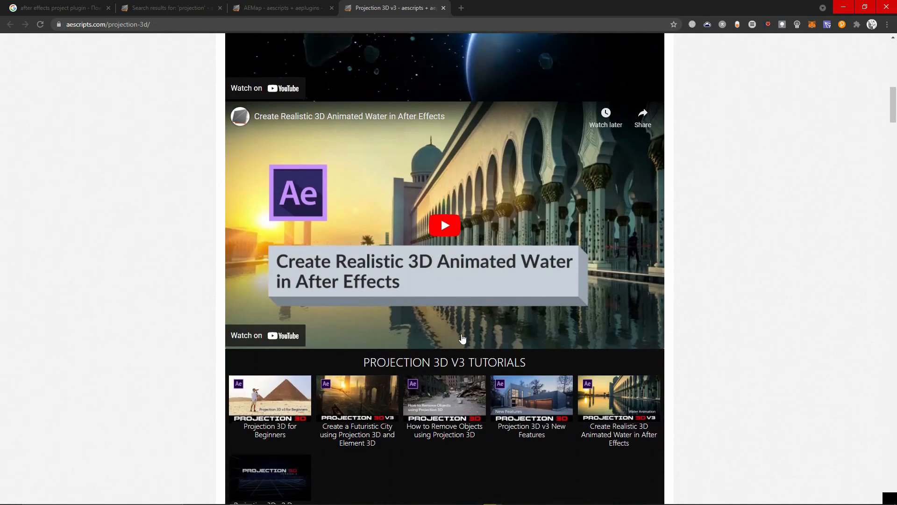
scroll(463, 338, "down", 20)
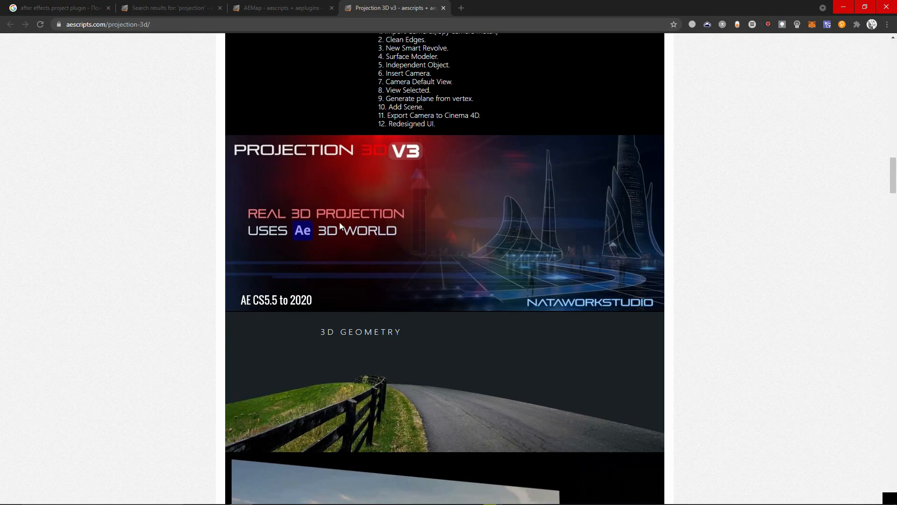
scroll(513, 280, "down", 4)
scroll(596, 358, "down", 3)
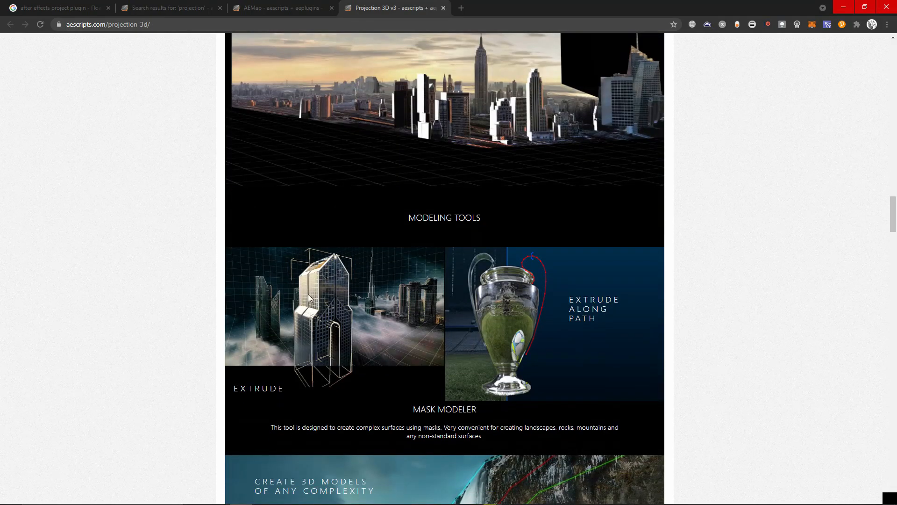
scroll(509, 395, "down", 6)
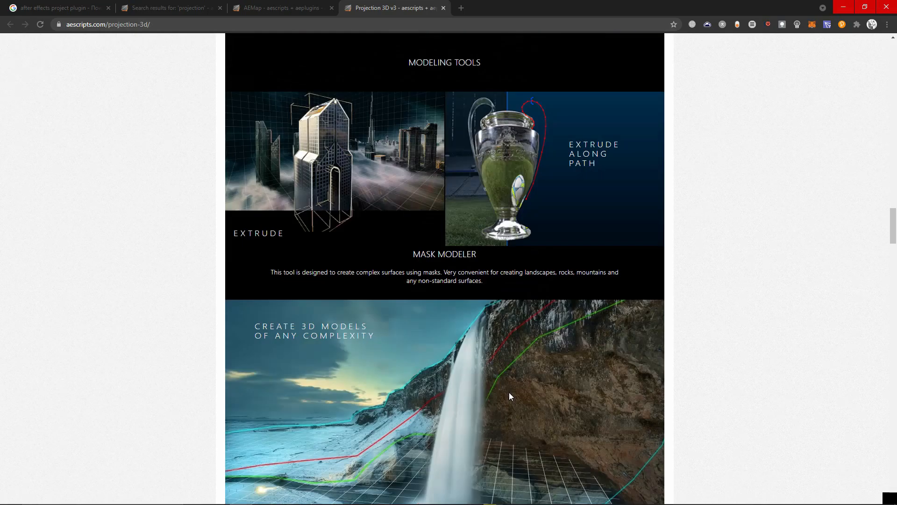
scroll(537, 318, "up", 5)
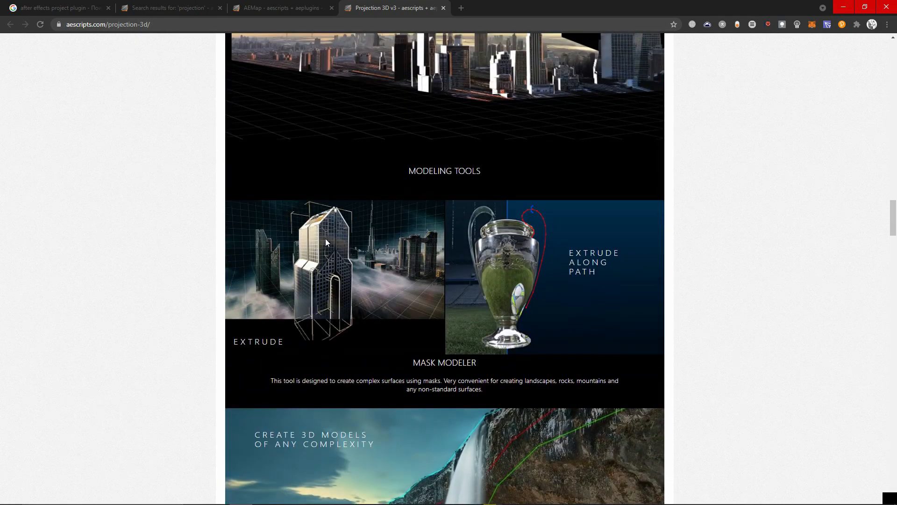
scroll(578, 369, "down", 15)
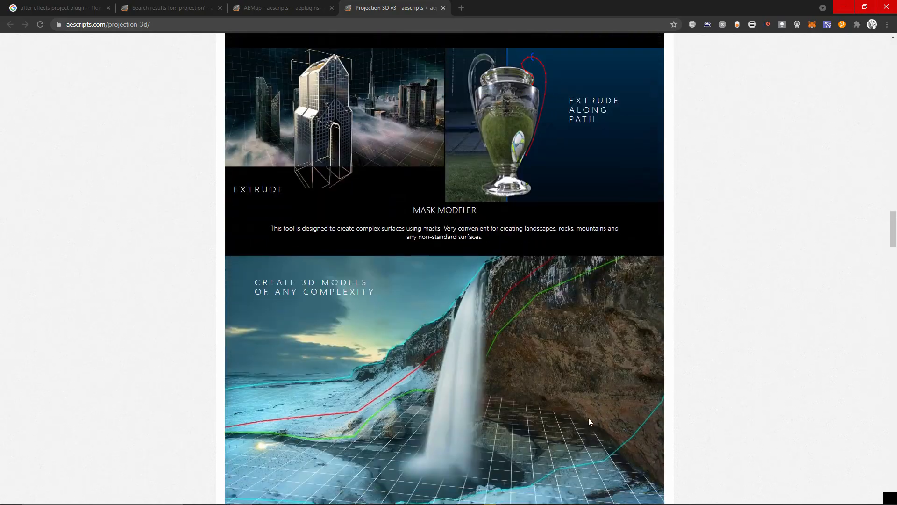
scroll(554, 374, "down", 15)
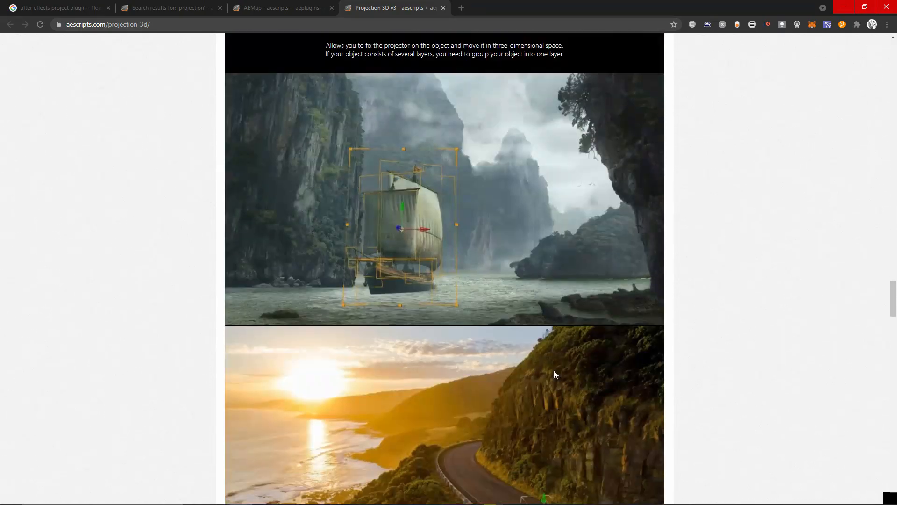
scroll(415, 308, "down", 1)
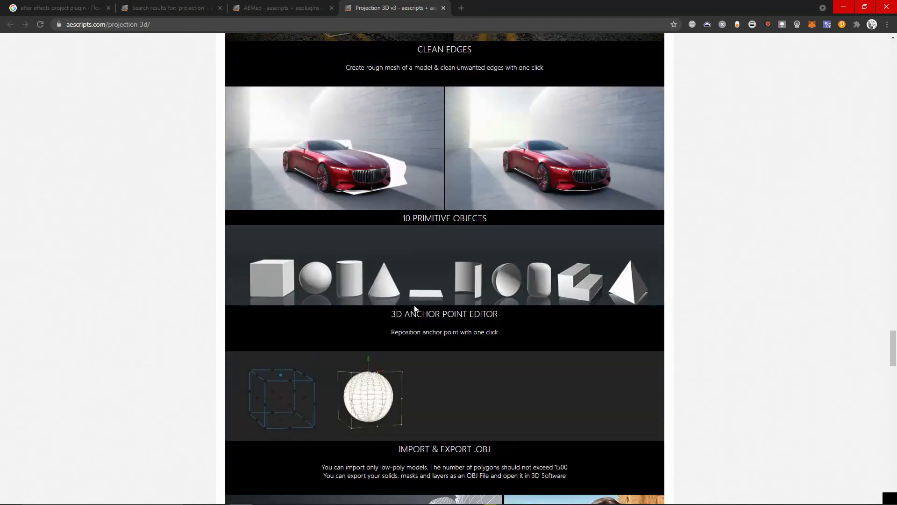
scroll(414, 308, "down", 5)
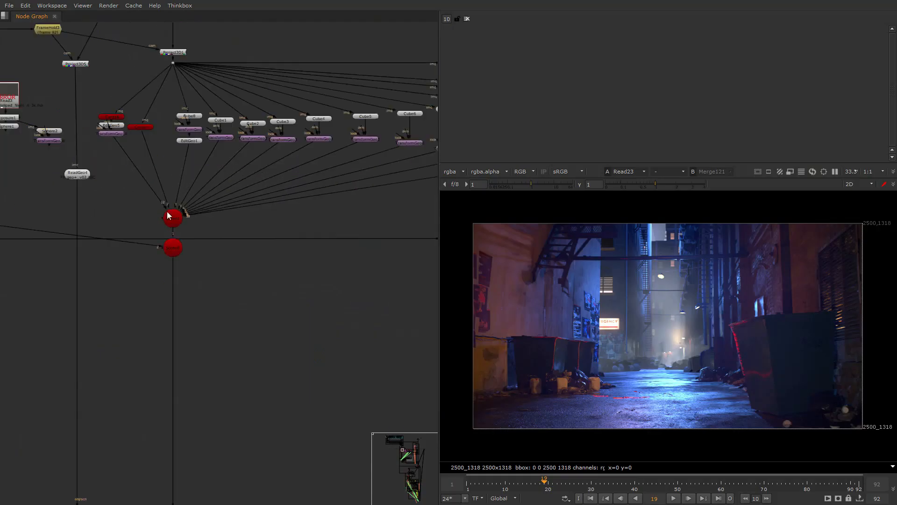
- Switch to Nuke and view the ReadGeo4 projection geometry in the 3D viewer, examining it from another angle
left_click(190, 309)
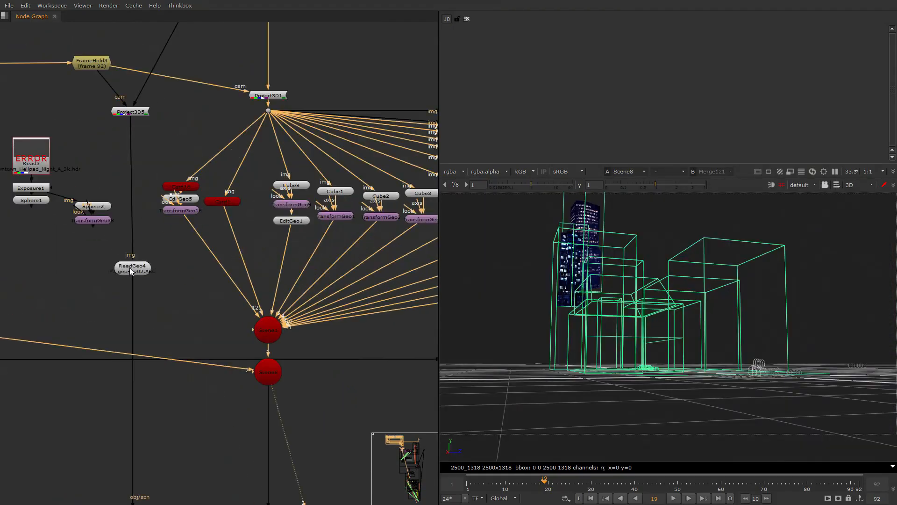
left_click(130, 269)
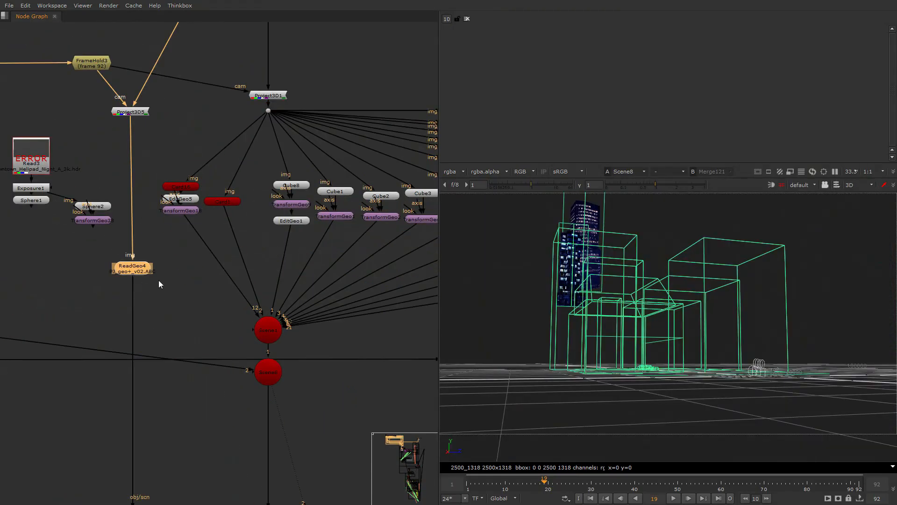
key("2")
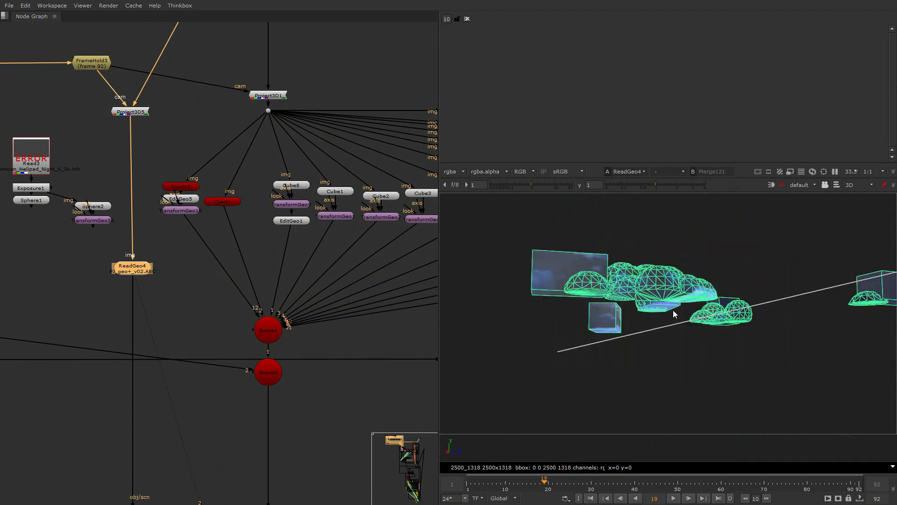
left_click_drag(673, 312, 581, 400, "ctrl")
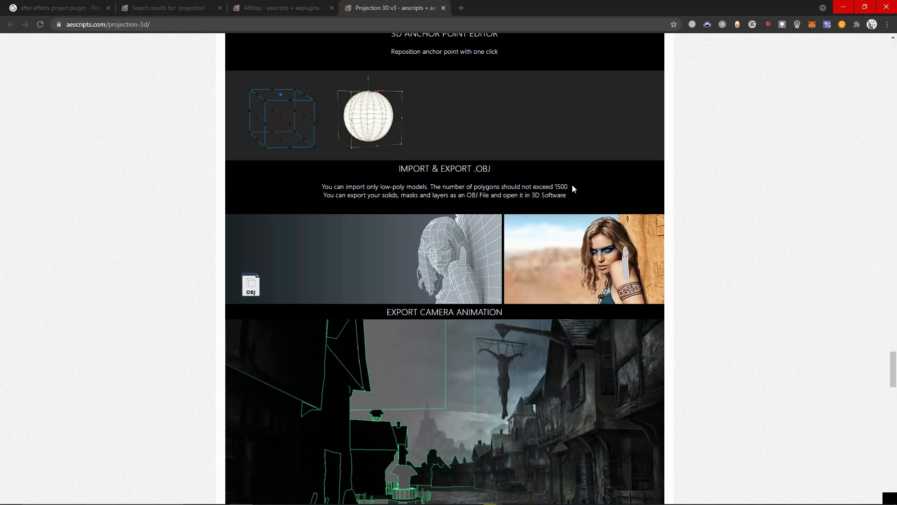
- Back in Chrome, examine the plugin's polygon limit for OBJ import and its camera export section, and return to the start of the page
left_click_drag(568, 188, 555, 188)
left_click(555, 187)
scroll(515, 351, "down", 3)
scroll(698, 379, "down", 4)
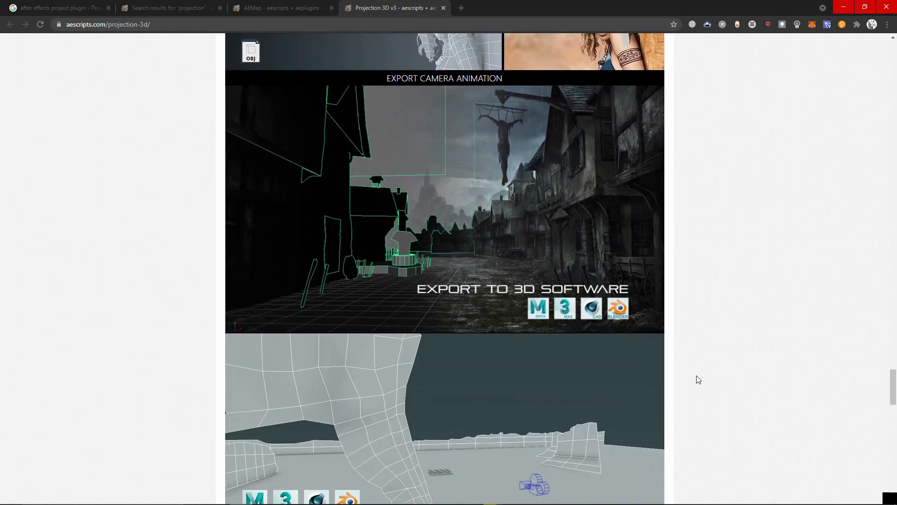
scroll(430, 209, "up", 2)
scroll(486, 277, "up", 3)
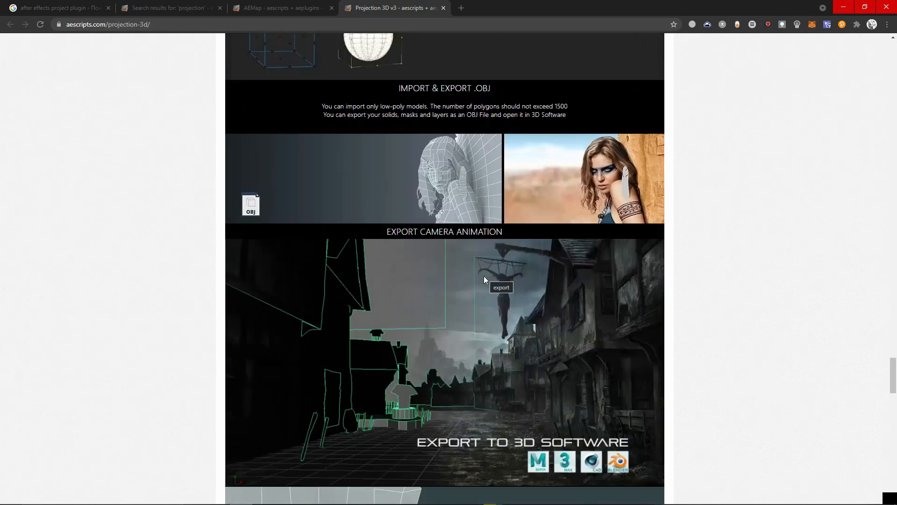
scroll(511, 394, "up", 11)
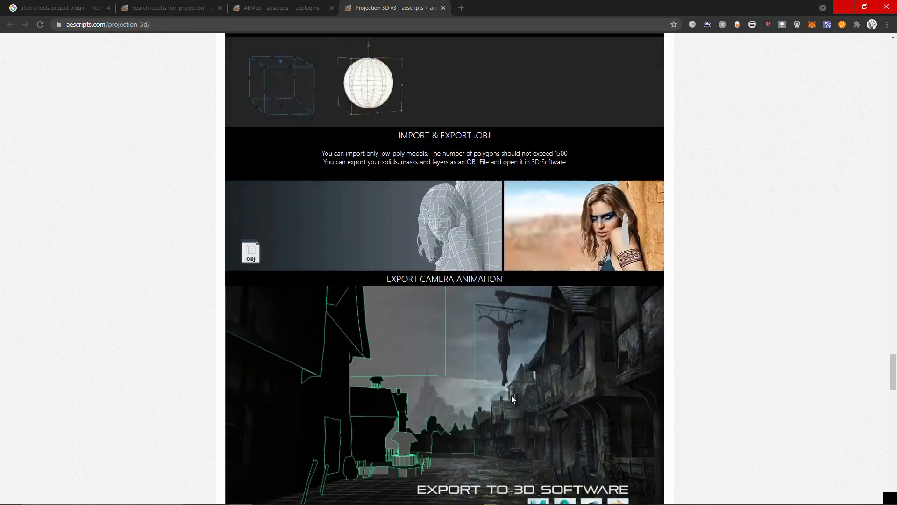
left_click_drag(893, 337, 862, 54)
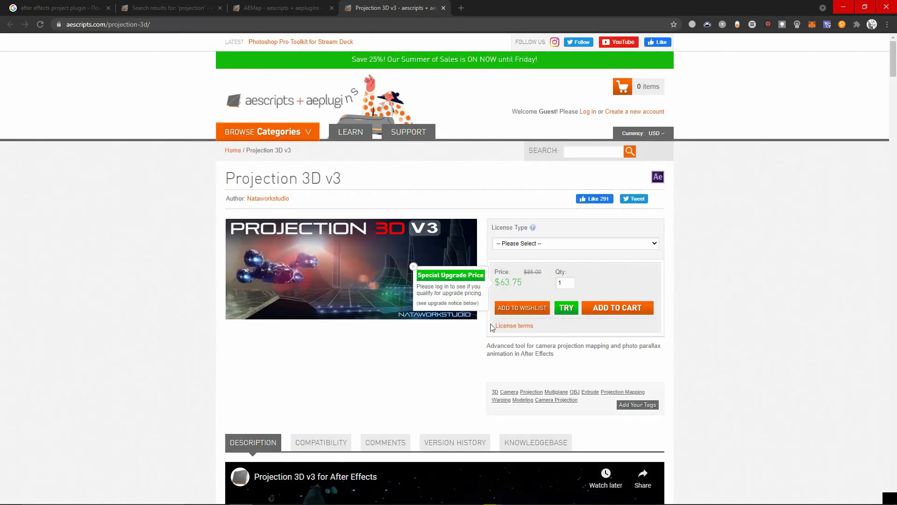
- Return to the Nuke script and examine the node graph around Project3D5, ReadGeo4 and the Project3D1 geometry branch
key("alt+Tab")
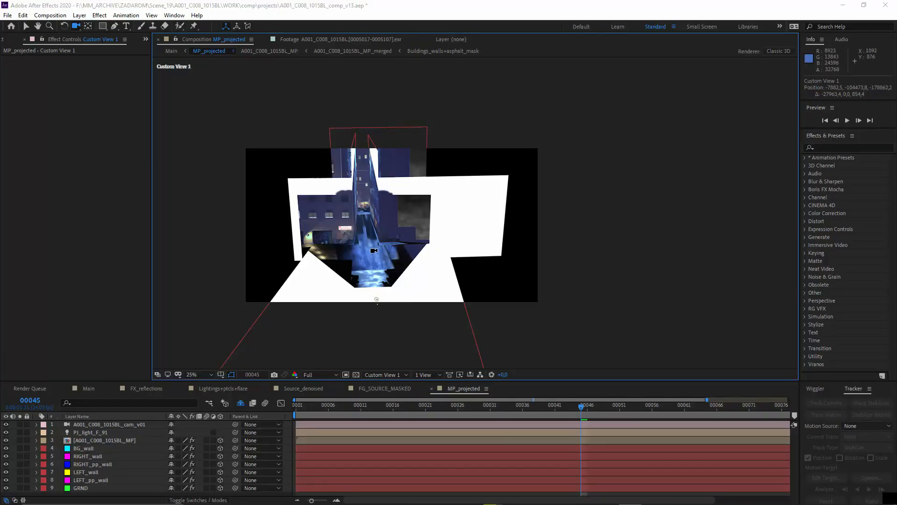
key("alt+Tab")
left_click(201, 256)
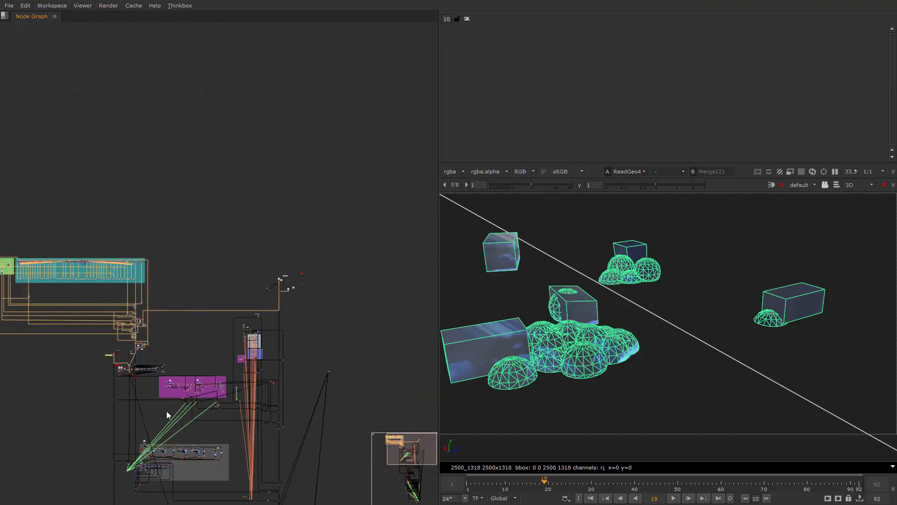
middle_click_drag(166, 411, 201, 329)
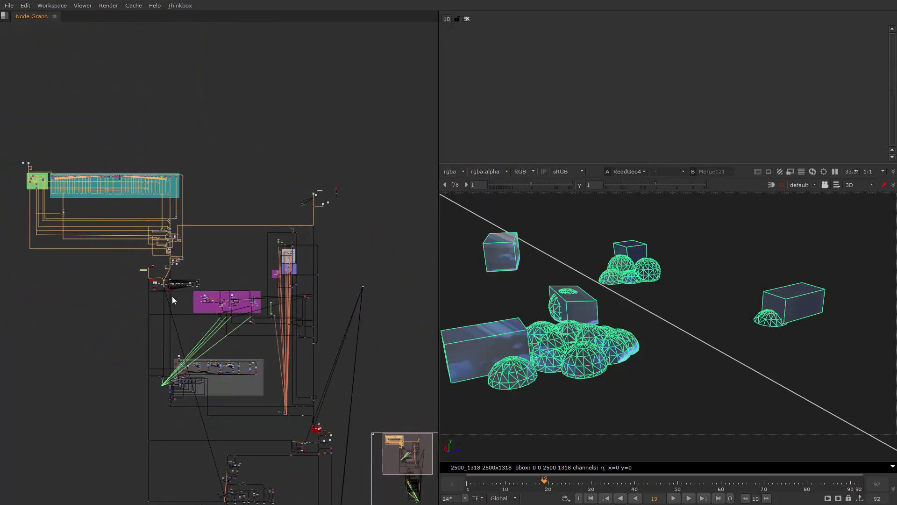
scroll(171, 276, "up", 10)
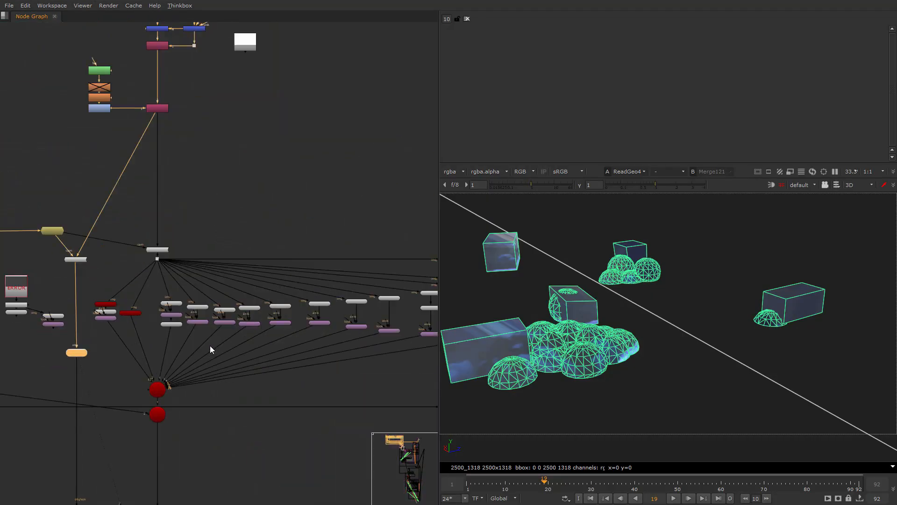
scroll(174, 356, "up", 6)
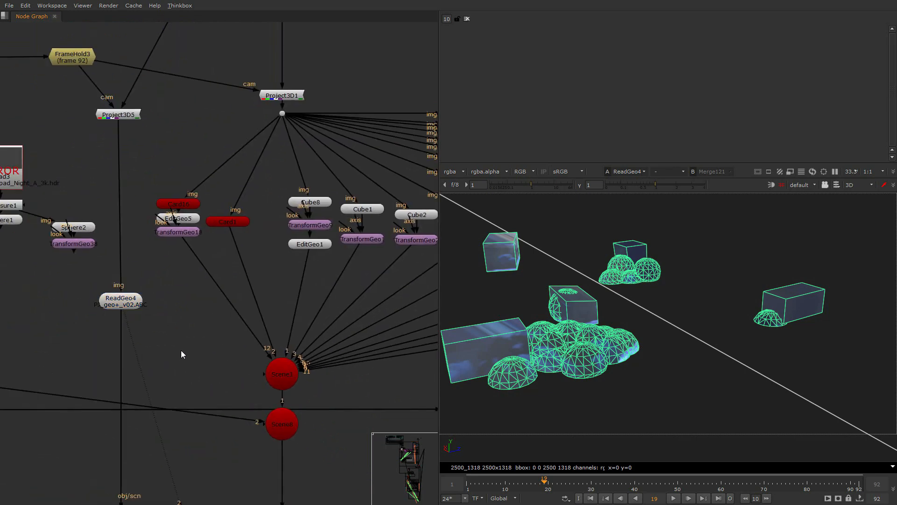
- Import the projection geometry Scene_19_3D_env_Projecton_geo_v5 from F:/MM_ARCHIVE/ZADAROM/common/assets in both its FBX and ABC versions
key("r")
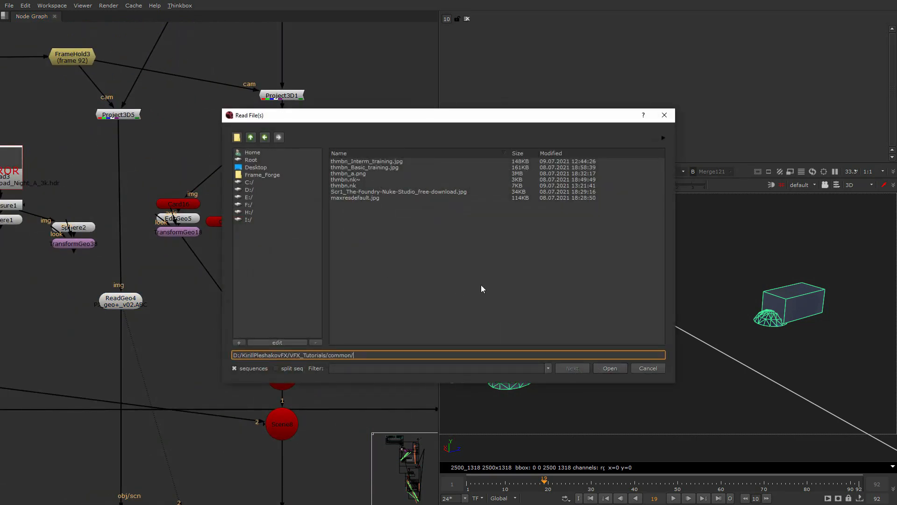
left_click(251, 137)
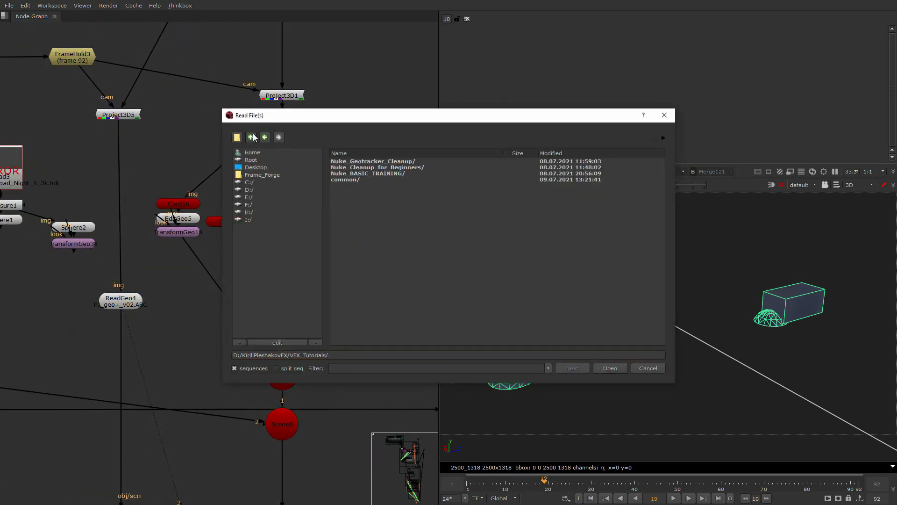
left_click(252, 137)
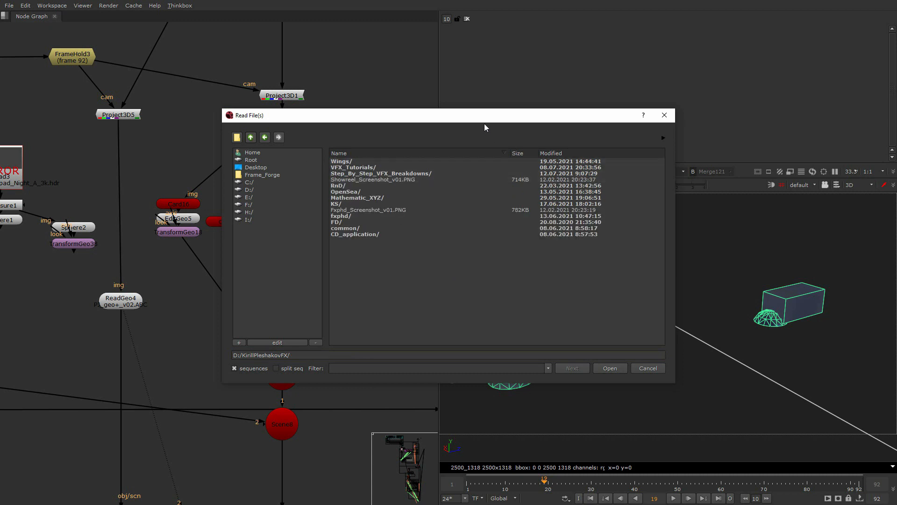
left_click_drag(484, 123, 263, 142)
left_click_drag(148, 135, 458, 176)
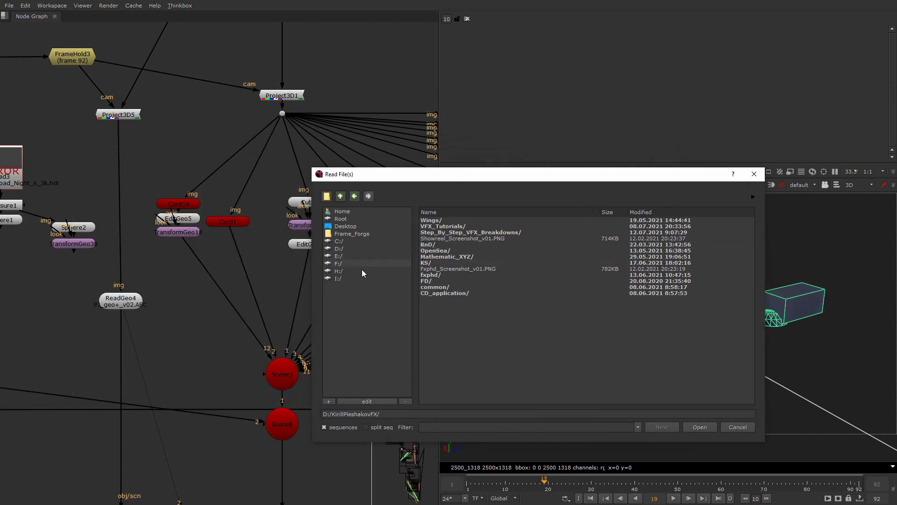
left_click_drag(538, 180, 467, 170)
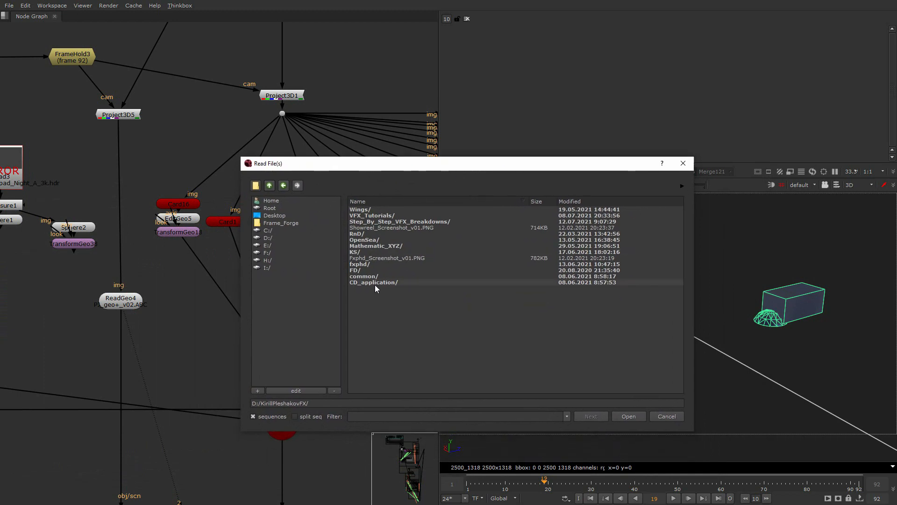
left_click(269, 238)
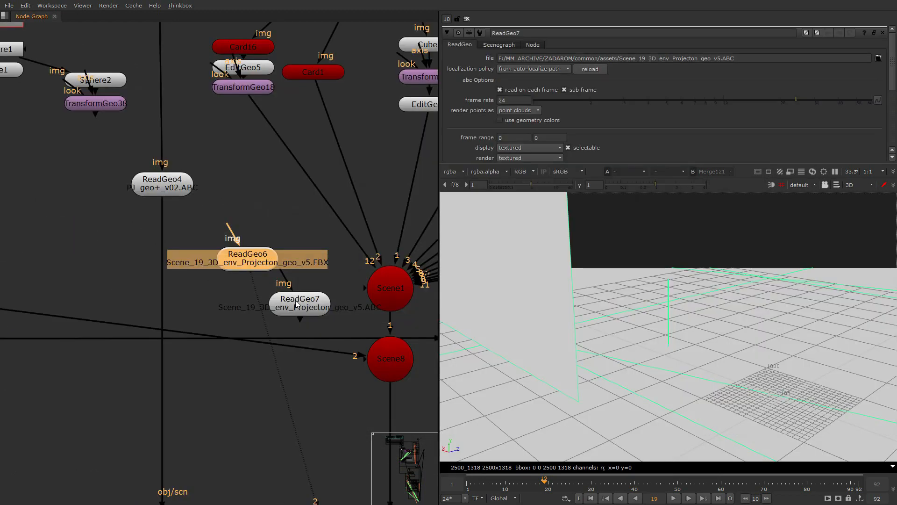
- Remove the FBX node ReadGeo6 and view the ABC geometry of ReadGeo7 in the 3D viewer from several angles
left_click_drag(293, 303, 272, 310)
key("2")
left_click_drag(553, 343, 730, 263, "ctrl")
scroll(568, 323, "down", 6)
scroll(701, 357, "up", 3)
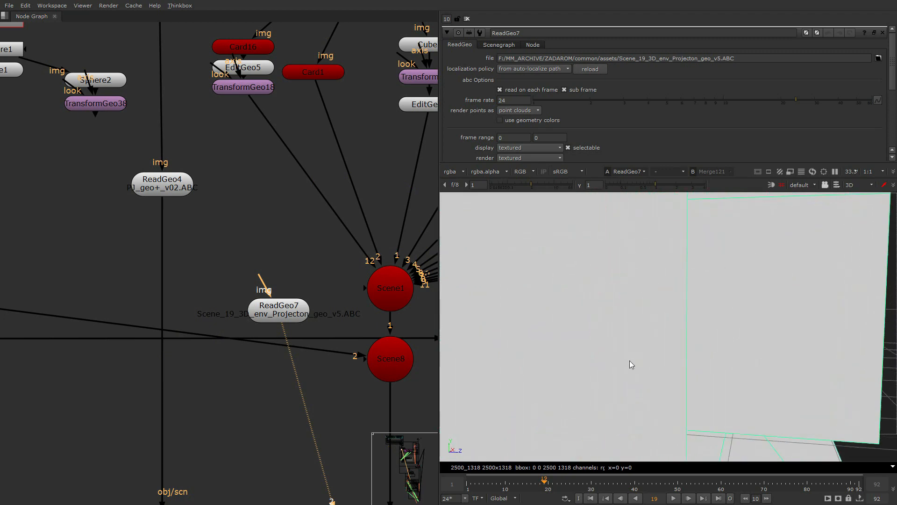
left_click_drag(629, 361, 642, 262, "ctrl")
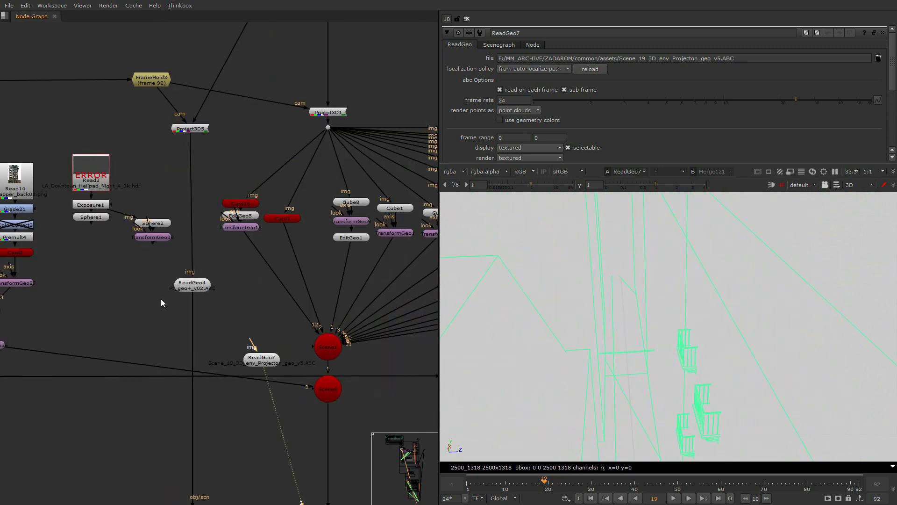
- Connect ReadGeo7's img input to the dot under Project3D1 and place the node below the scene nodes
scroll(172, 295, "down", 3)
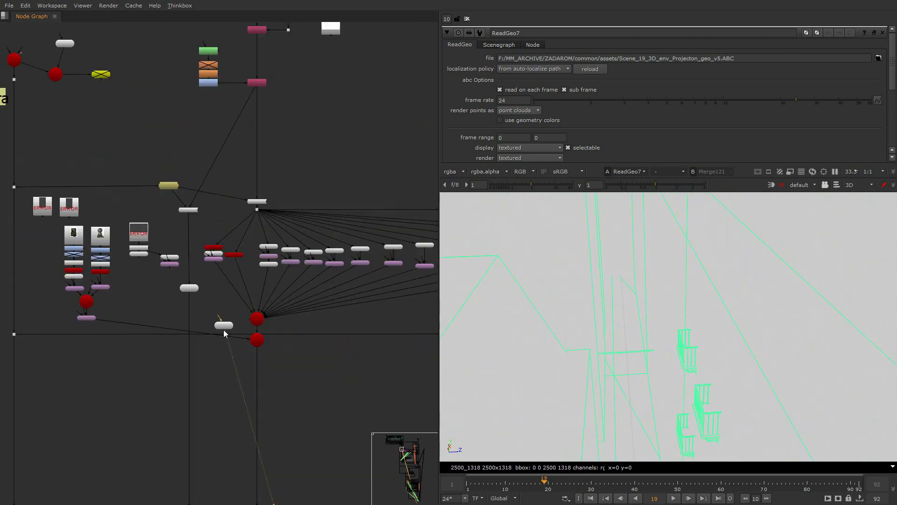
middle_click_drag(220, 303, 247, 257)
left_click_drag(248, 272, 284, 164)
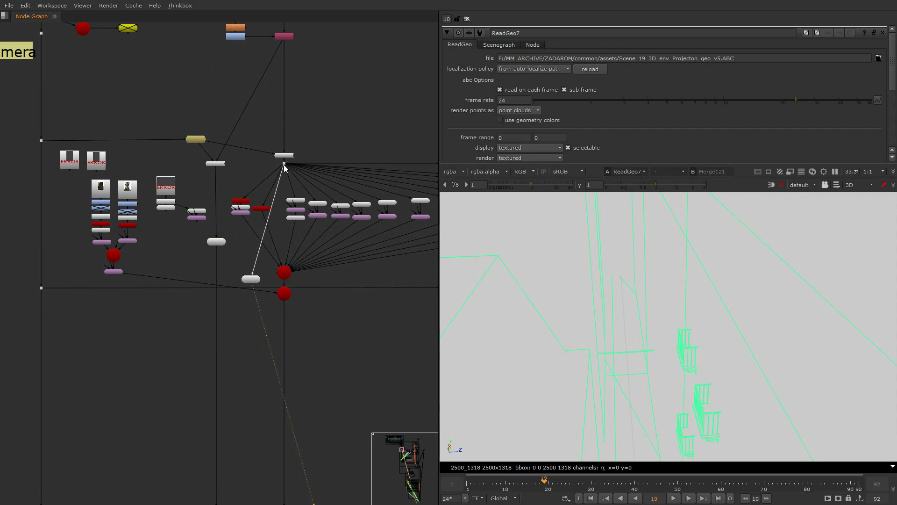
left_click_drag(251, 279, 240, 344)
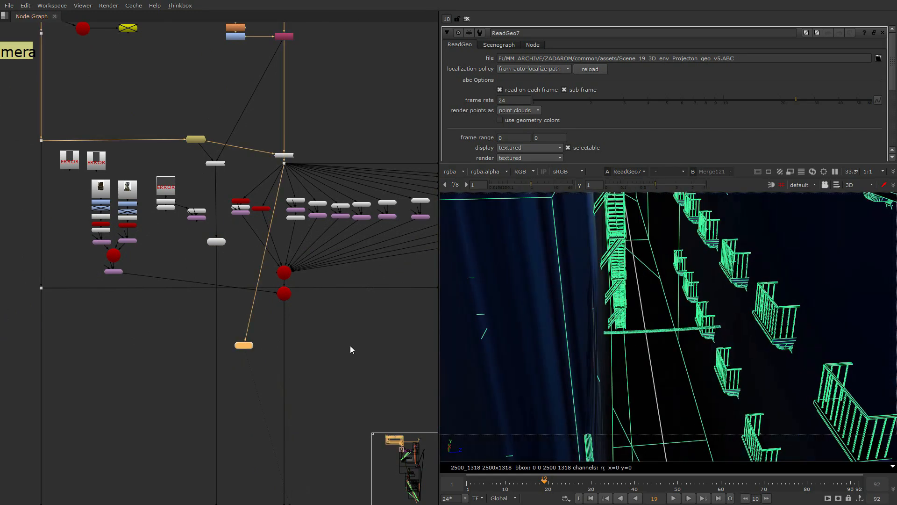
- Move Scene8 down near ReadGeo7 and feed it with ReadGeo7 in place of Scene1
scroll(254, 360, "up", 2)
key("Tab")
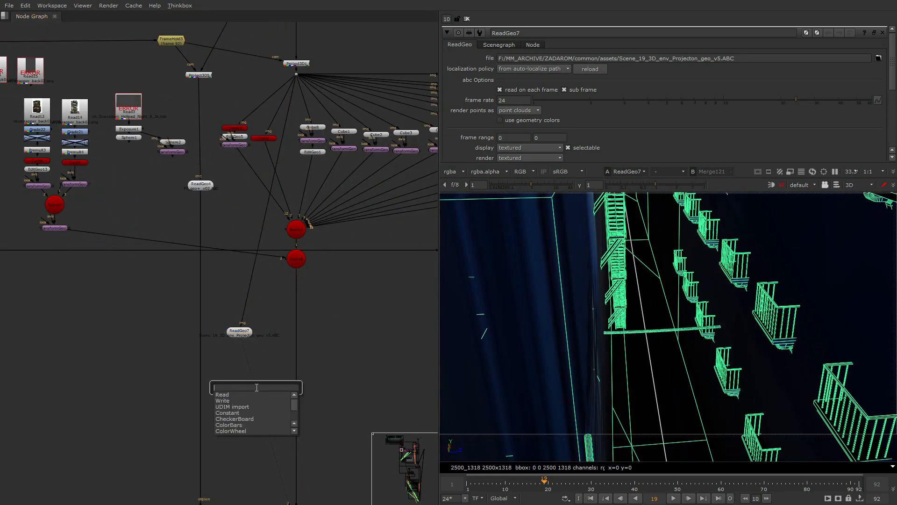
key("Escape")
left_click_drag(296, 259, 297, 363)
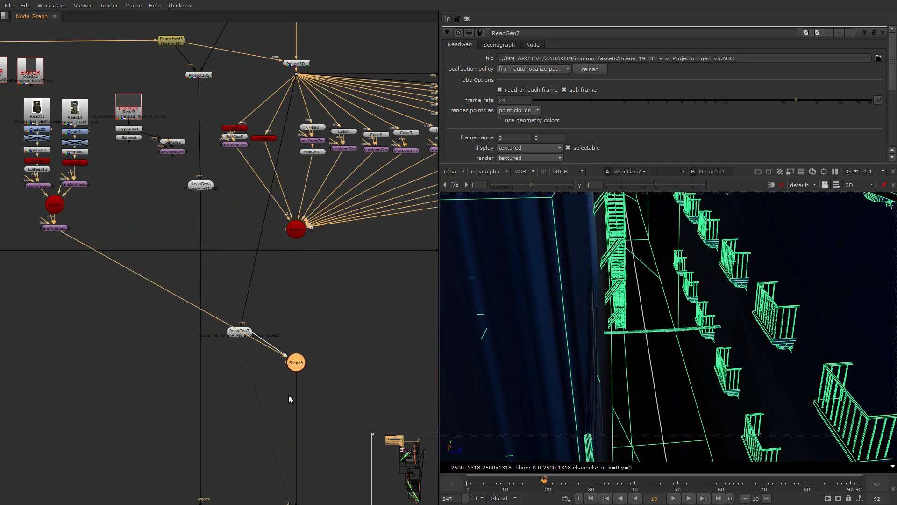
- Follow Scene8 downstream to the render branch and check the Merge98 result of the alley projection in the 2D viewer
scroll(282, 394, "down", 6)
middle_click_drag(282, 394, 272, 140)
middle_click_drag(285, 420, 282, 335)
scroll(281, 335, "up", 7)
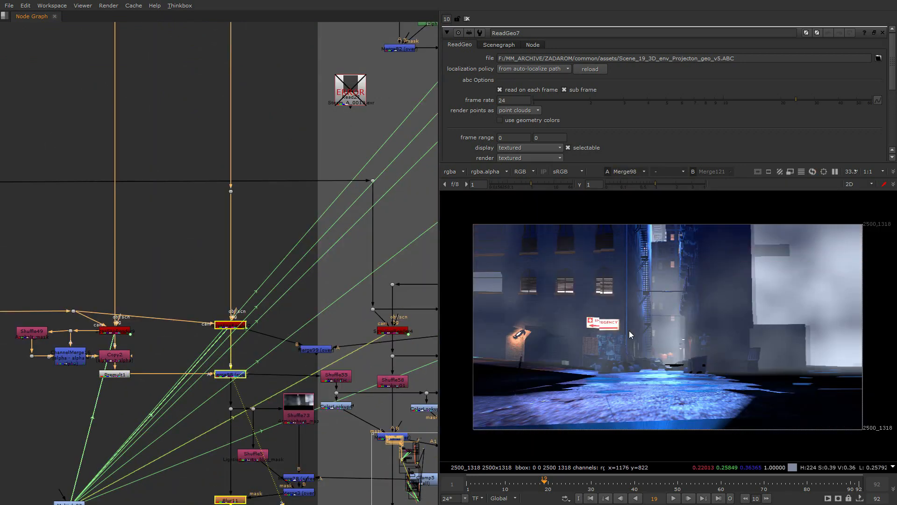
scroll(629, 330, "up", 2)
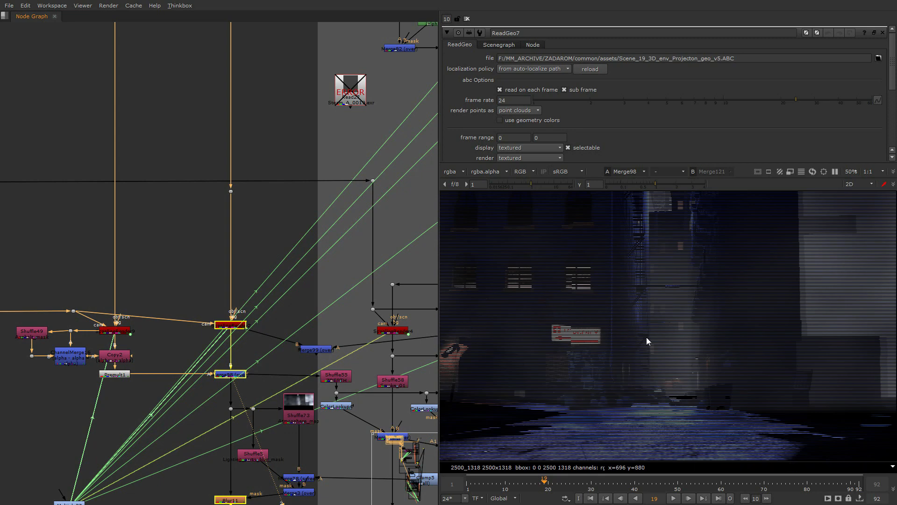
scroll(674, 322, "down", 1)
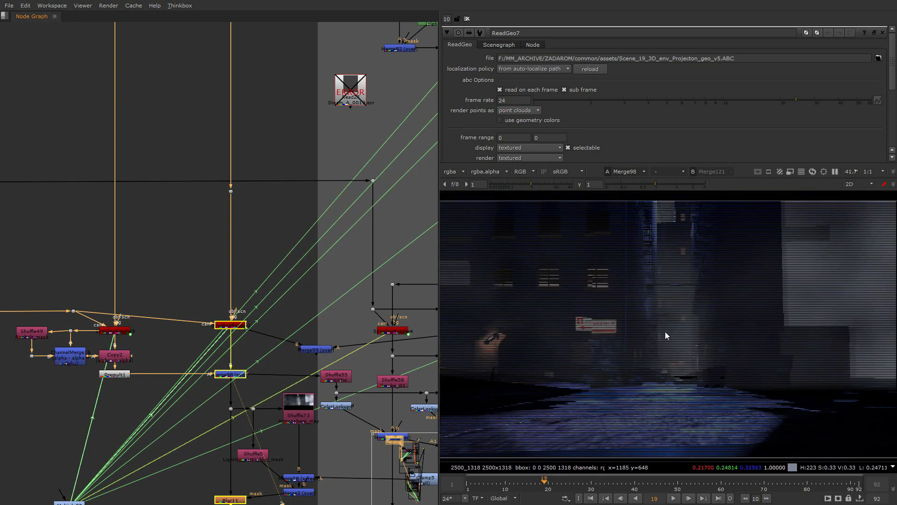
- Disable the two geometry branches under Project3D1 that are not connected to Scene1, at the far end of the cube row
middle_click_drag(209, 215, 199, 352)
scroll(199, 352, "down", 3)
scroll(200, 353, "down", 3)
middle_click_drag(206, 272, 193, 438)
scroll(193, 438, "down", 2)
middle_click_drag(194, 208, 180, 387)
scroll(179, 288, "up", 7)
middle_click_drag(299, 192, 161, 212)
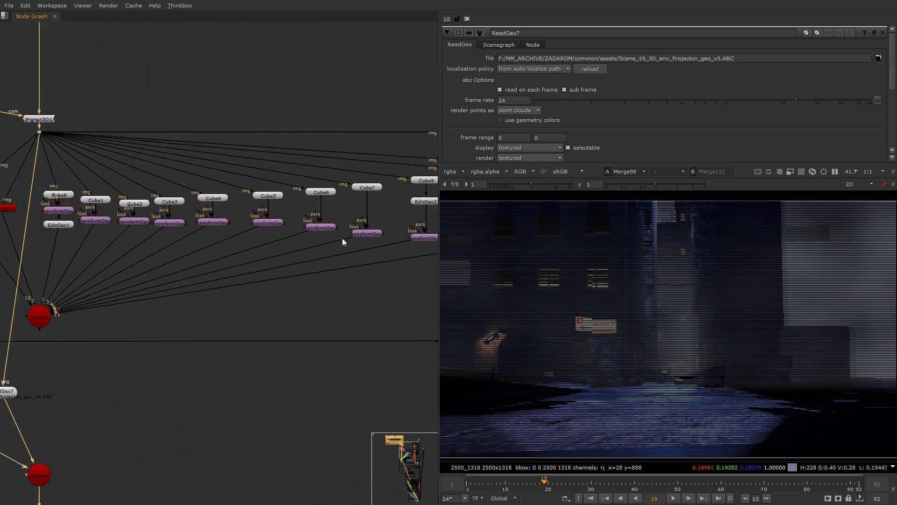
middle_click_drag(421, 222, 283, 247)
scroll(372, 252, "down", 2)
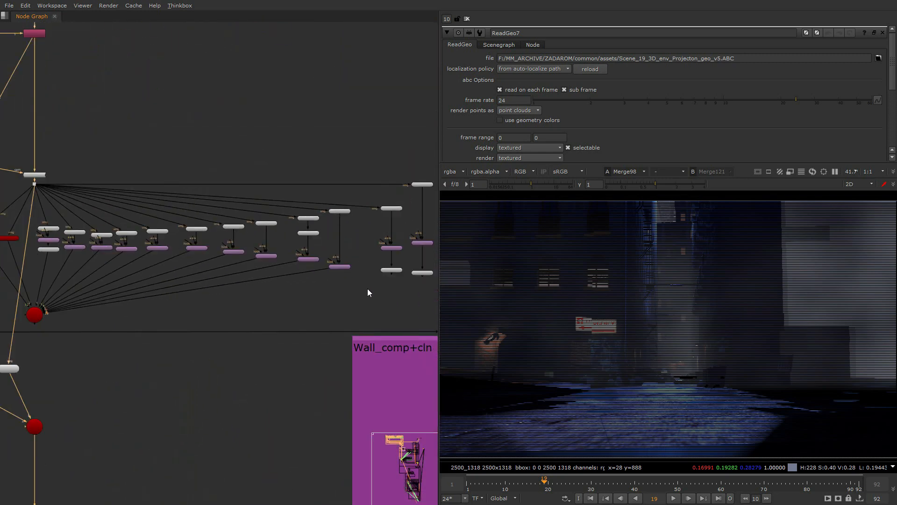
left_click_drag(367, 288, 443, 164)
middle_click_drag(305, 262, 406, 202)
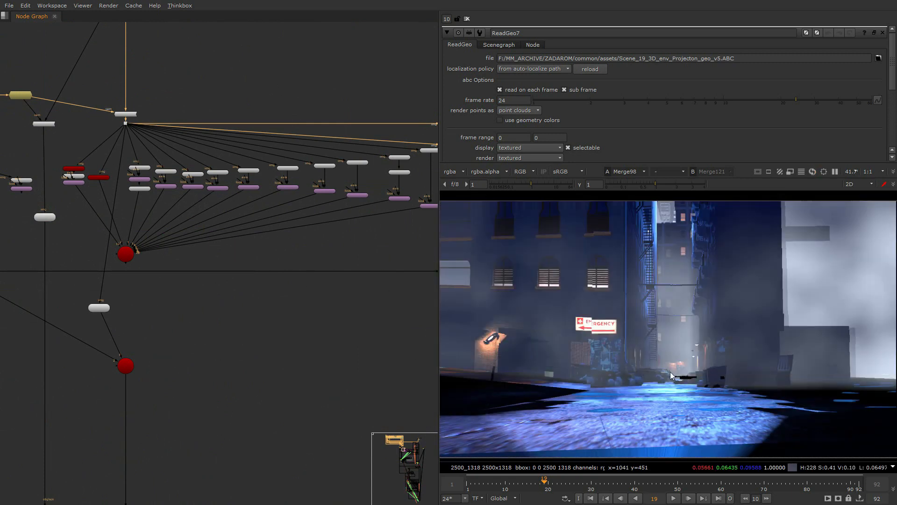
- Inspect the fire escape, balconies and ground of the projected alley in the Merge98 render up close
scroll(706, 243, "up", 4)
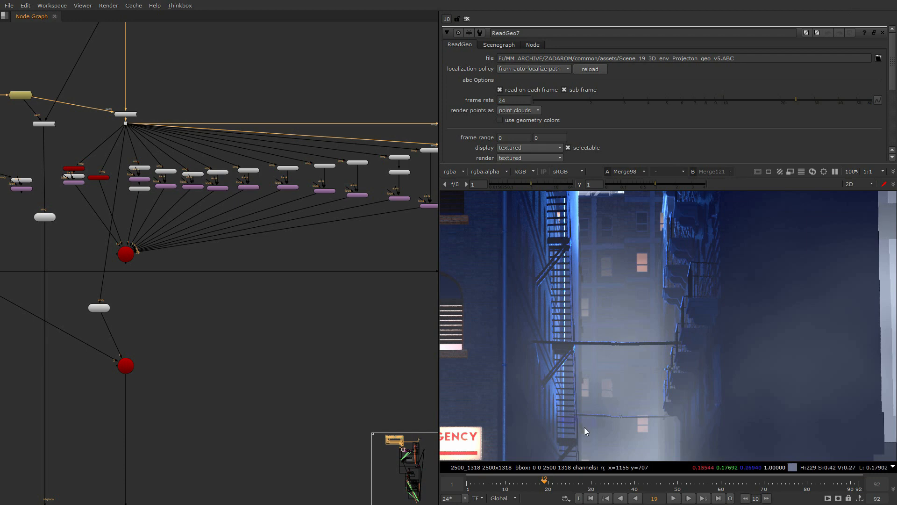
scroll(571, 388, "down", 3)
middle_click_drag(569, 392, 610, 354)
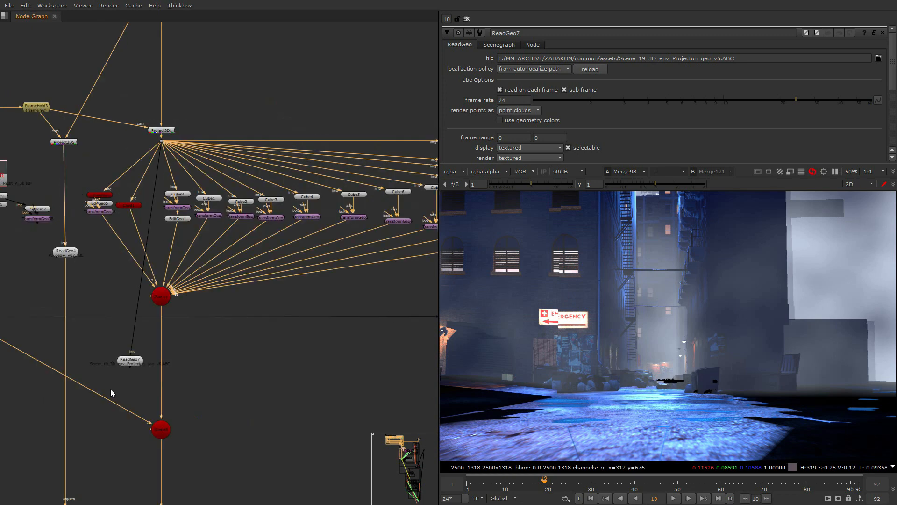
- Move ReadGeo7 up beside Project3D1 and disable it, with Scene1 feeding Scene8 again
left_click_drag(109, 384, 246, 93)
key("d")
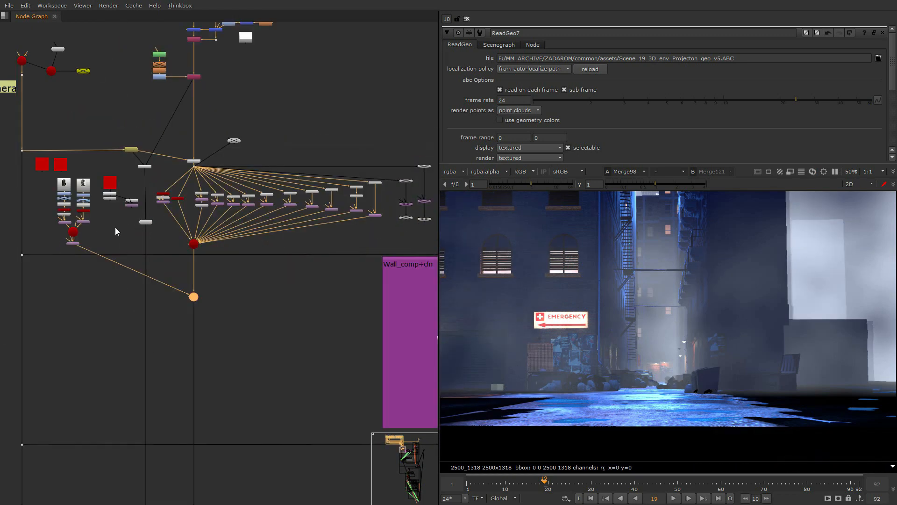
- Disable the ReadGeo3 and Scene5 nodes beside Camera2 and frame them in the node graph
middle_click_drag(132, 178, 162, 290)
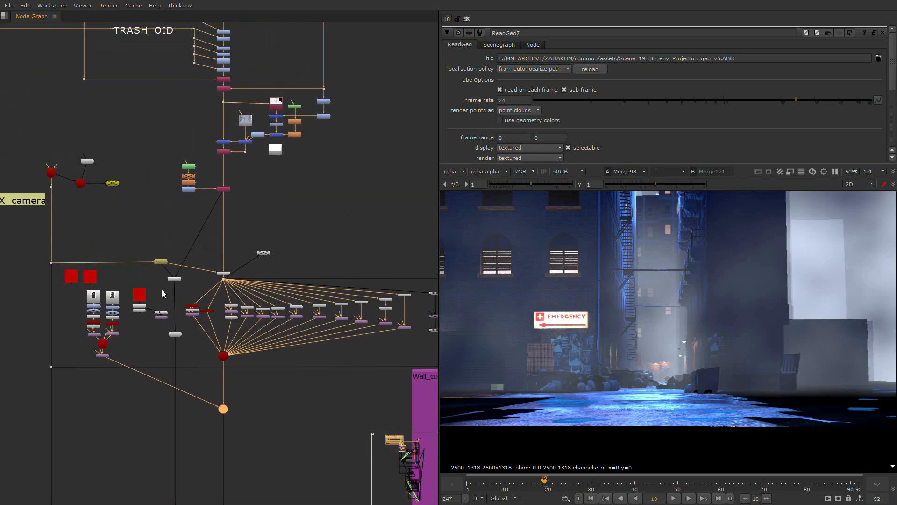
left_click_drag(95, 148, 66, 210)
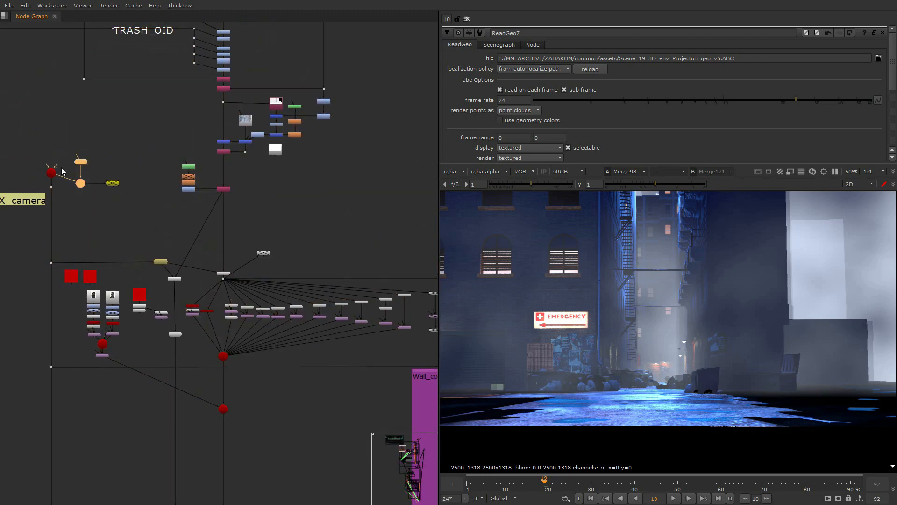
key("f")
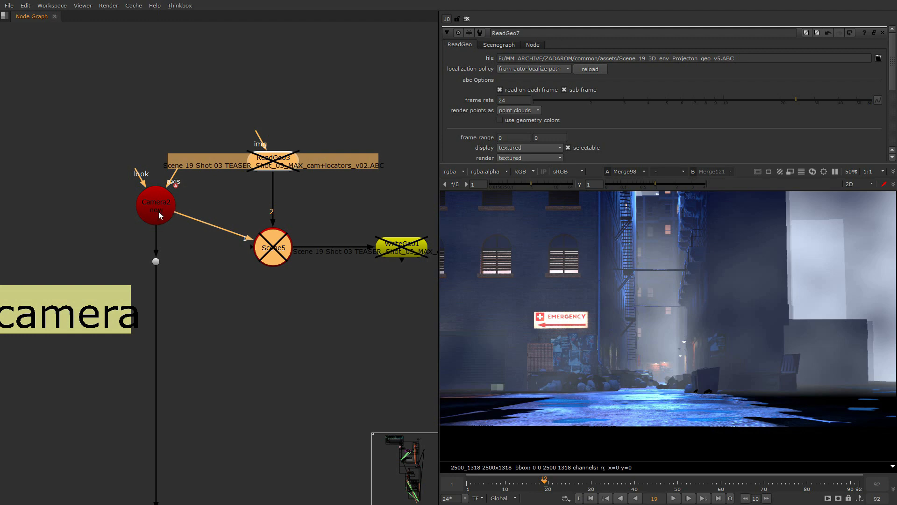
- Move the dot under Camera2 further down its output line and select Camera2
left_click_drag(184, 243, 96, 296)
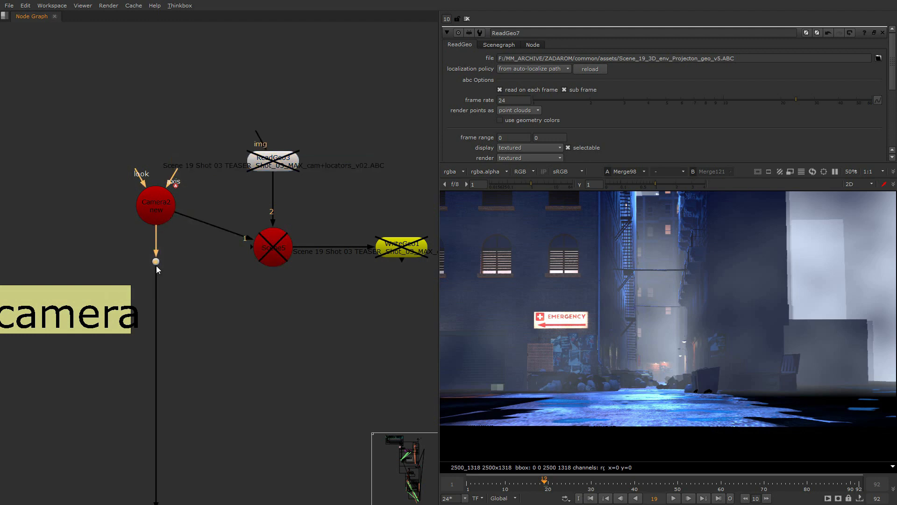
left_click_drag(156, 261, 161, 349)
left_click(158, 310)
left_click(174, 207)
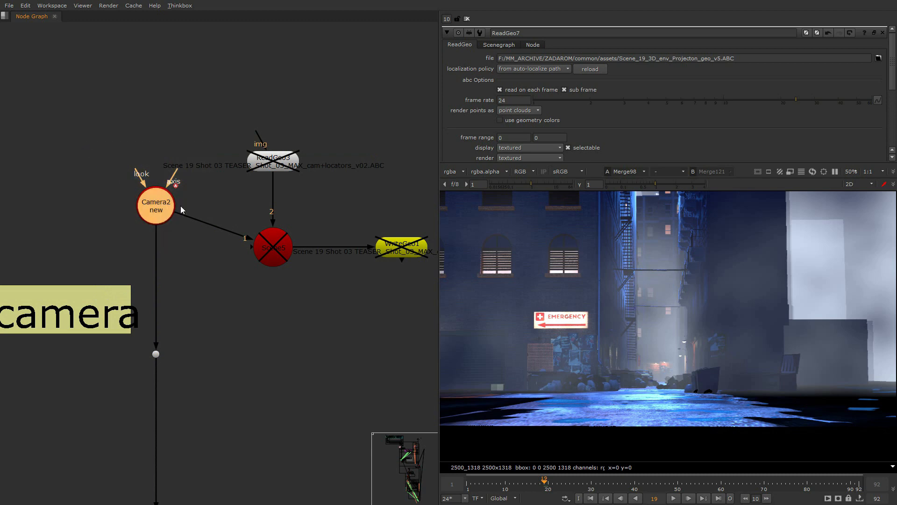
- Move WriteGeo1 up and closer to Scene5, and enable it
middle_click_drag(398, 250, 343, 269)
left_click_drag(345, 269, 320, 203)
key("d")
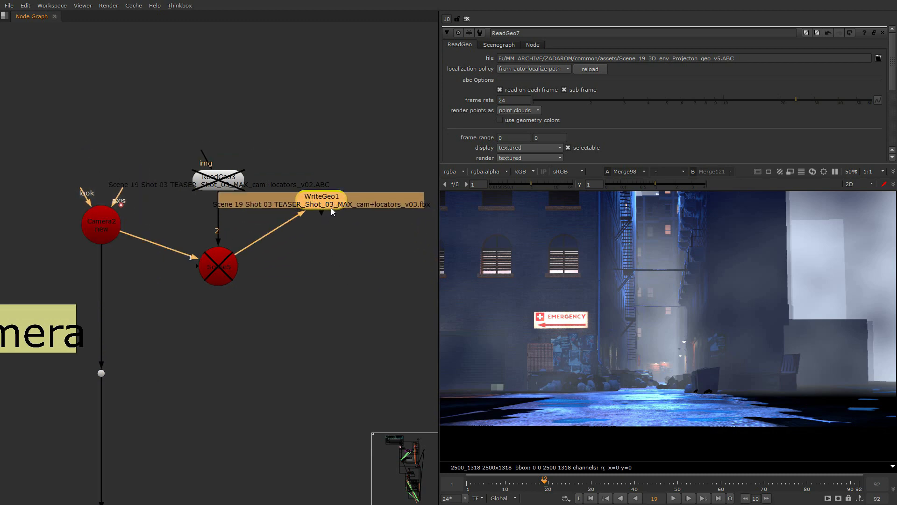
- Open WriteGeo1's properties and replace the .fbx extension in its output file path with "в"
left_click_drag(330, 207, 315, 217)
double_click(330, 214)
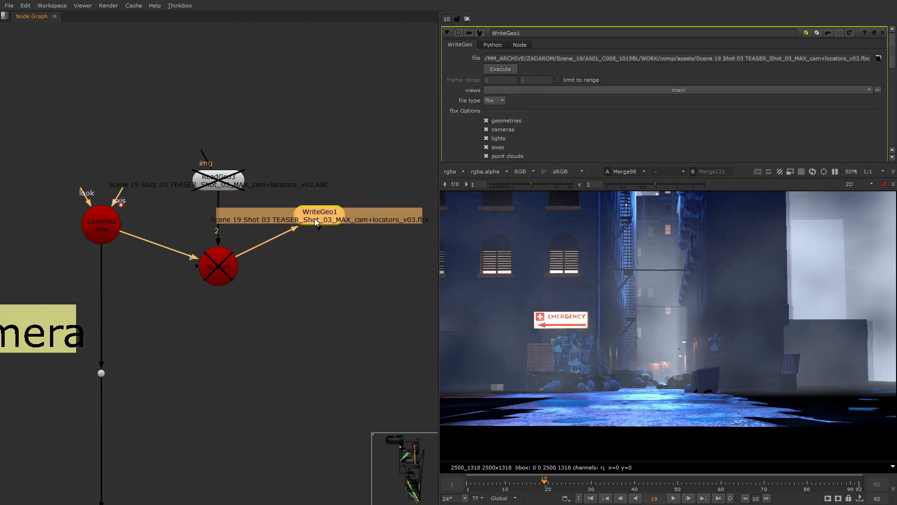
double_click(864, 58)
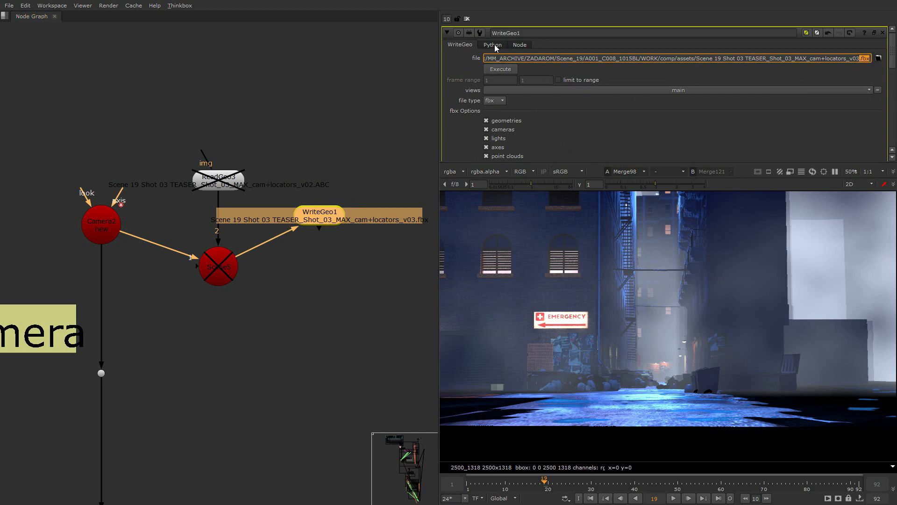
type("в")
- Open Camera2's properties and review its projection and transform settings
double_click(112, 226)
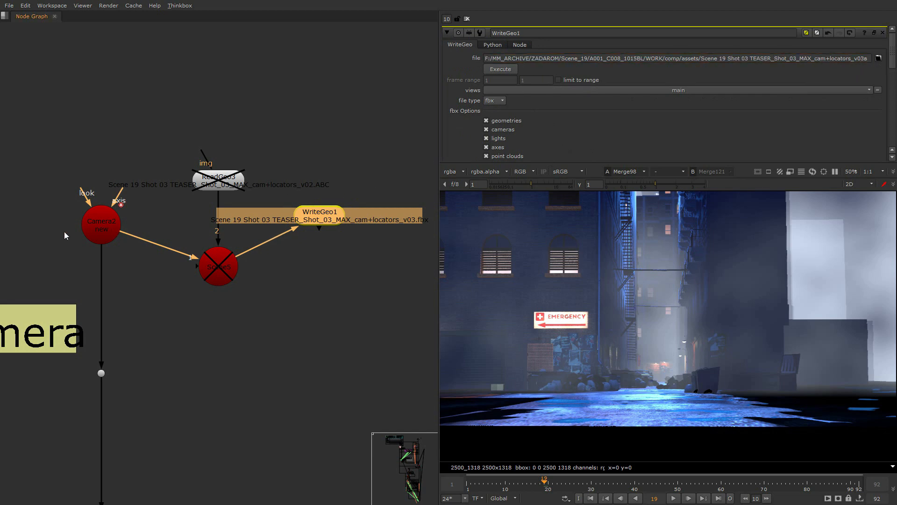
left_click(494, 44)
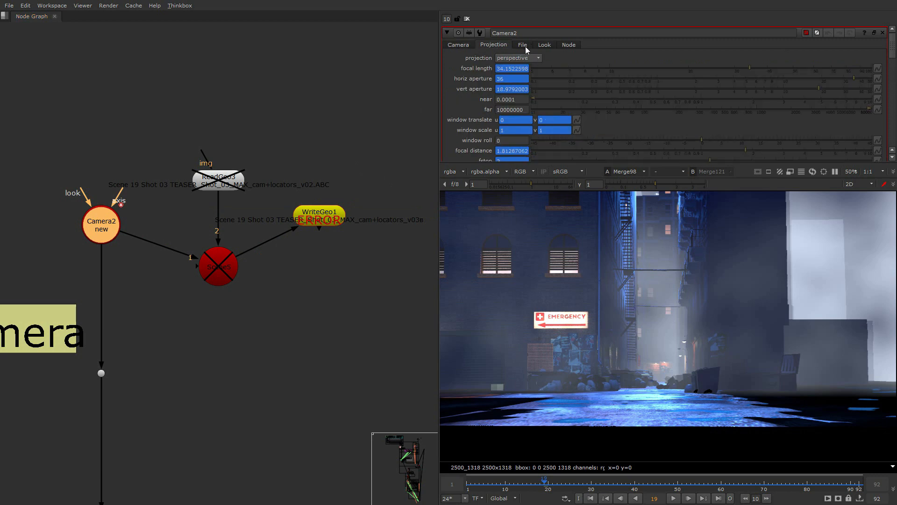
left_click(459, 46)
scroll(150, 271, "down", 5)
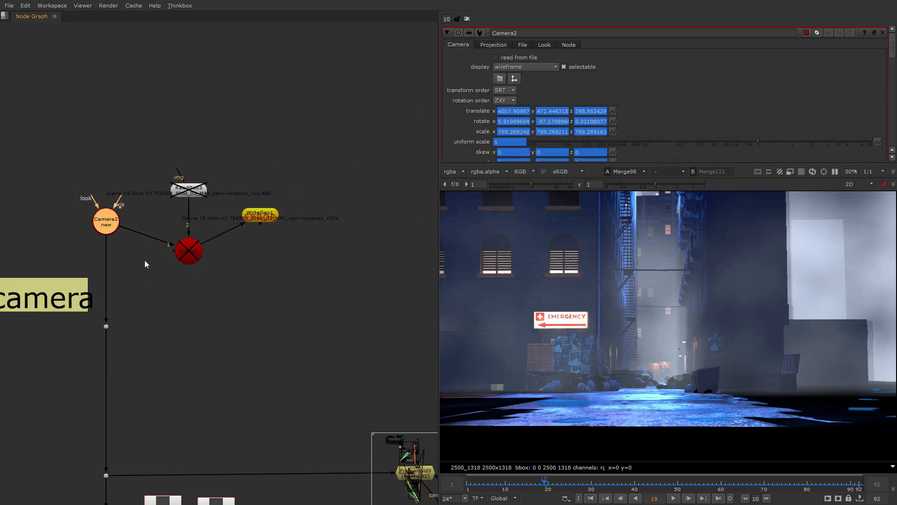
- Disable the WriteGeo1 node
scroll(178, 248, "up", 2)
left_click(189, 242)
key("d")
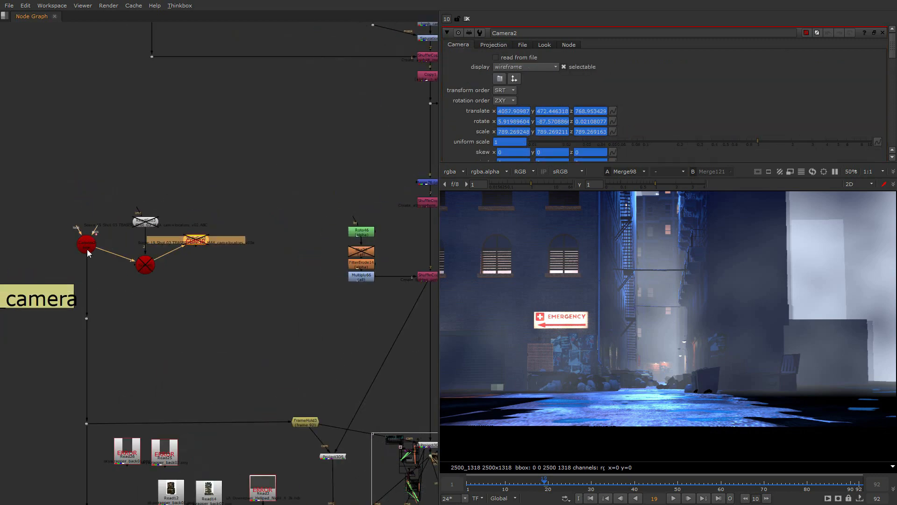
- Switch to the browser and examine the Export feature list on the FBX to AE Pro product page
key("alt+Tab")
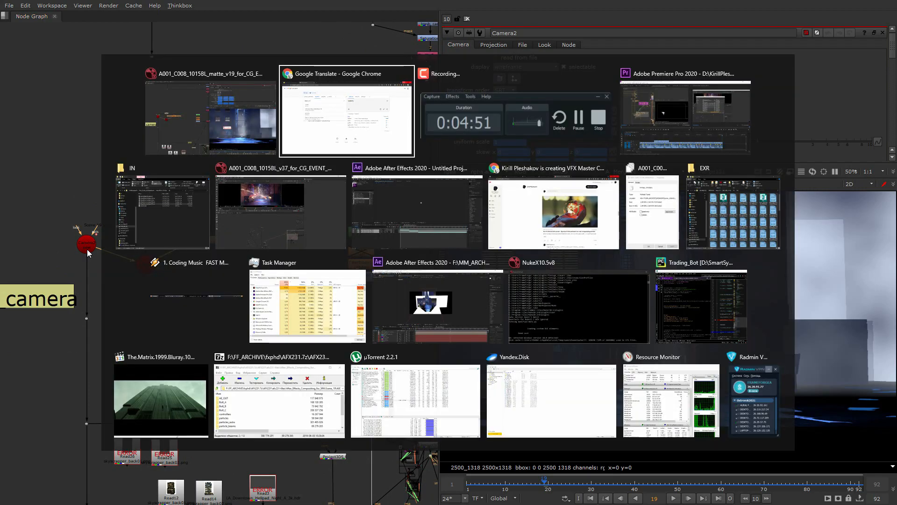
scroll(240, 158, "down", 7)
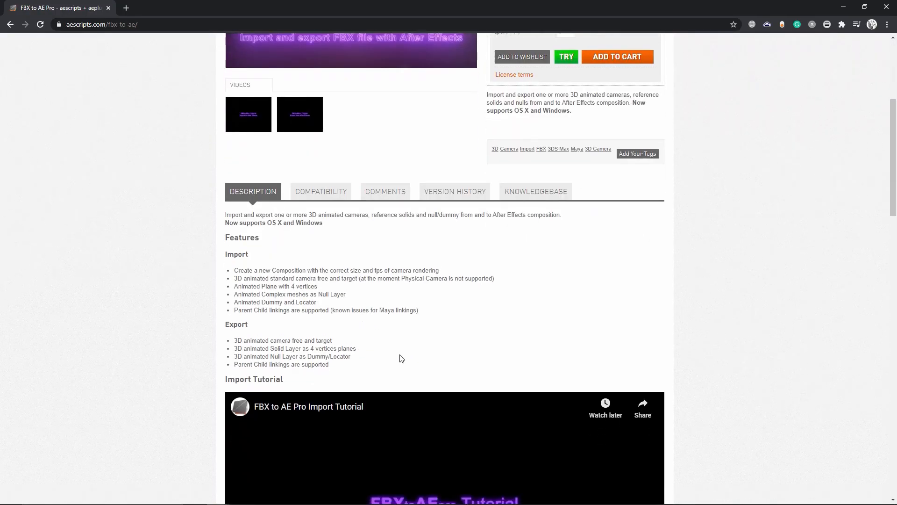
scroll(229, 242, "up", 3)
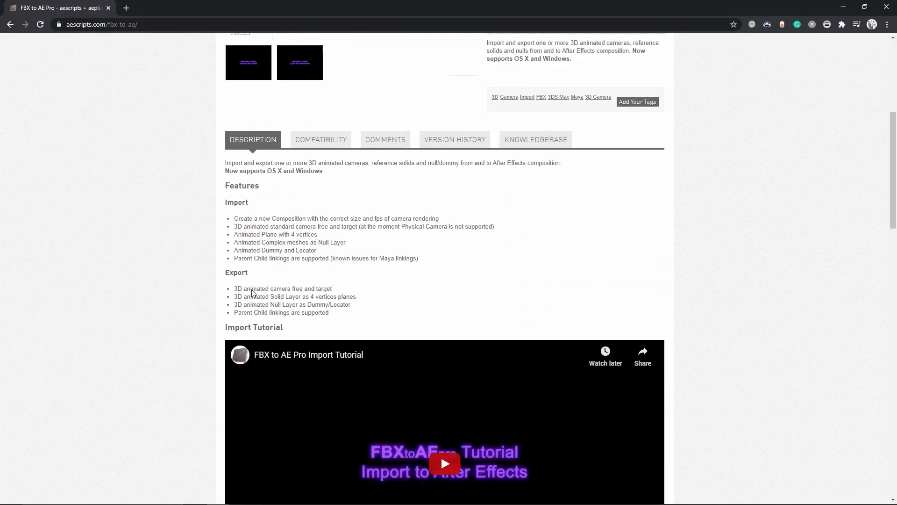
scroll(265, 330, "up", 3)
scroll(360, 363, "down", 3)
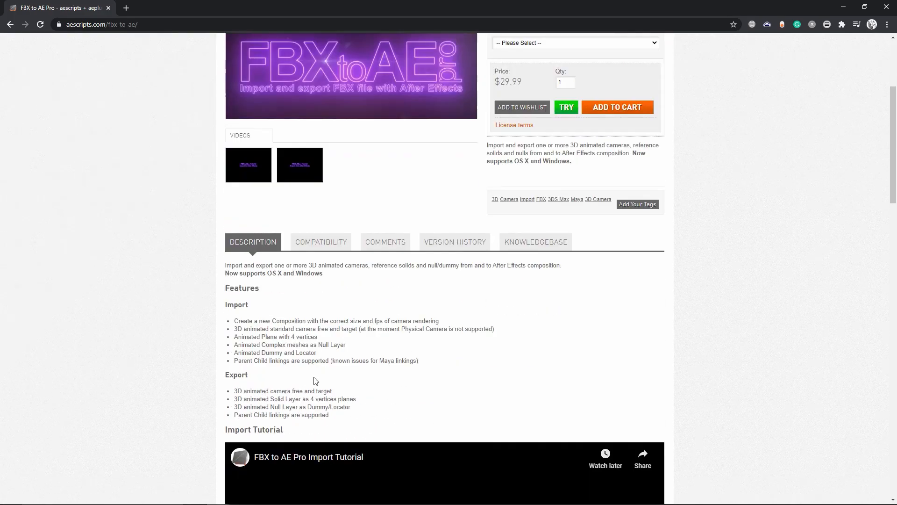
left_click_drag(232, 386, 315, 407)
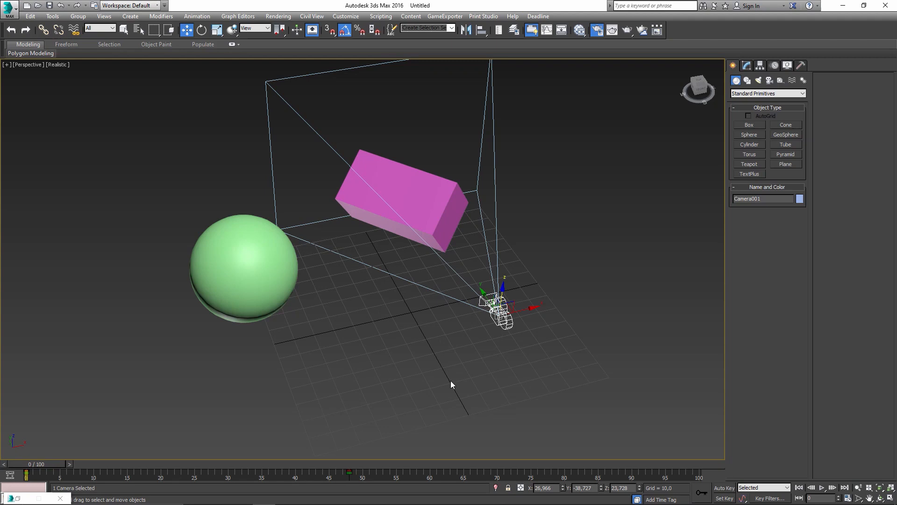
middle_click_drag(451, 381, 456, 326, "alt")
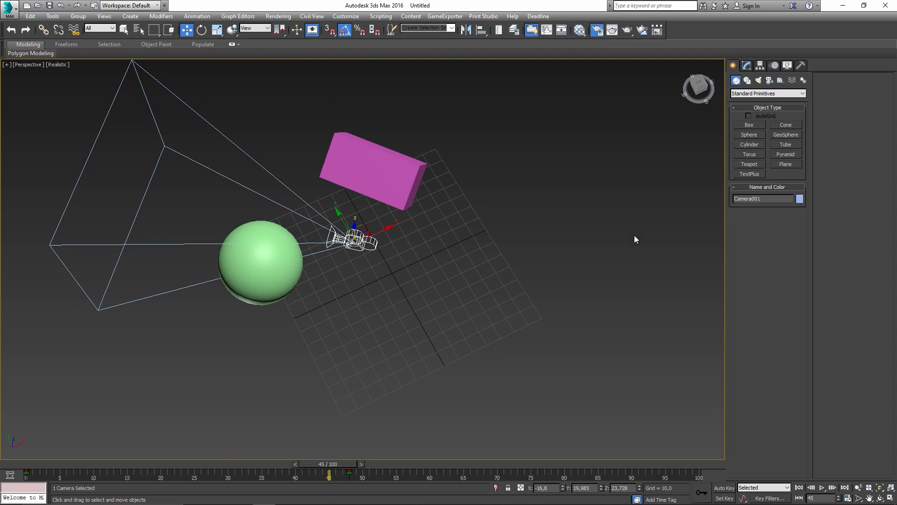
- Review the RPF image format options for the 3ds Max render output and save the output file as cam.rpf in the cam folder
left_click(674, 401)
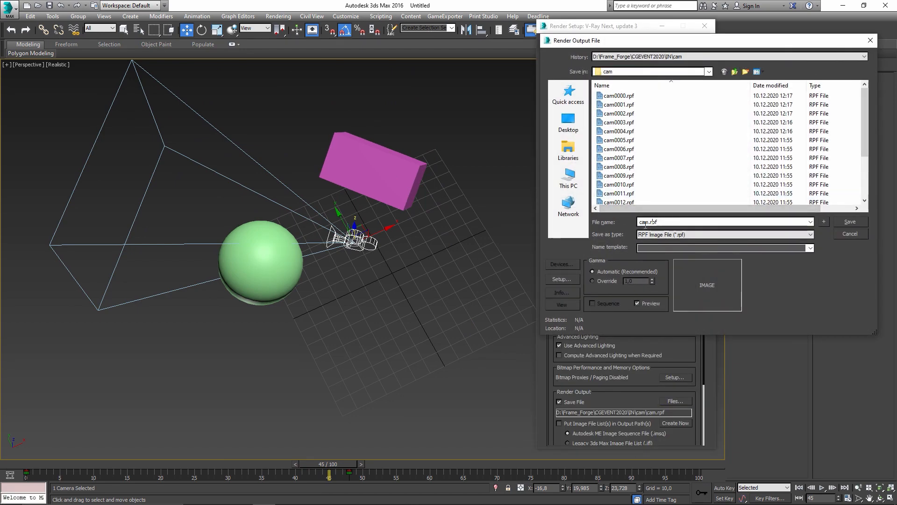
key("Escape")
left_click(679, 401)
left_click(563, 279)
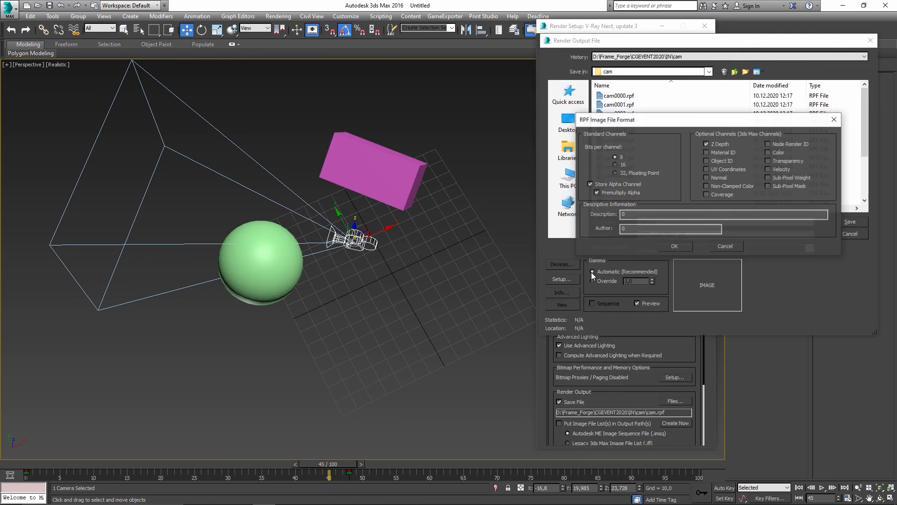
left_click_drag(688, 125, 407, 193)
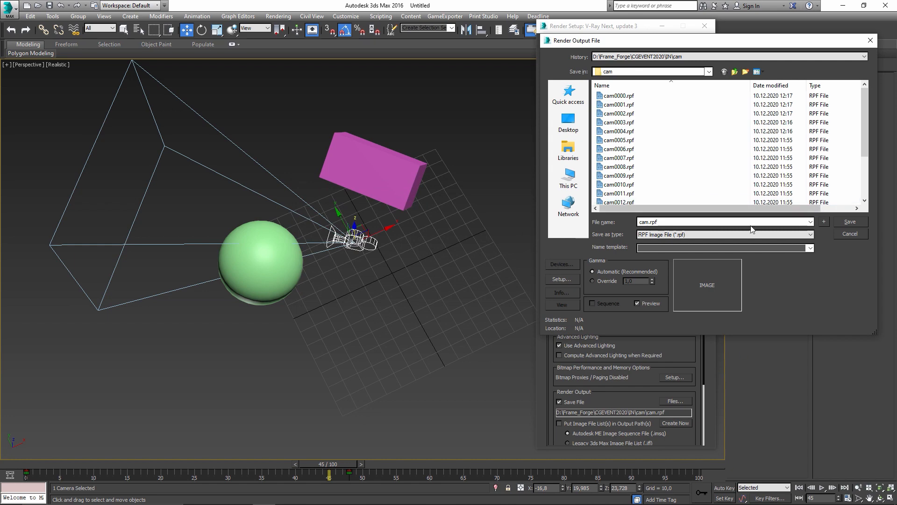
left_click(849, 222)
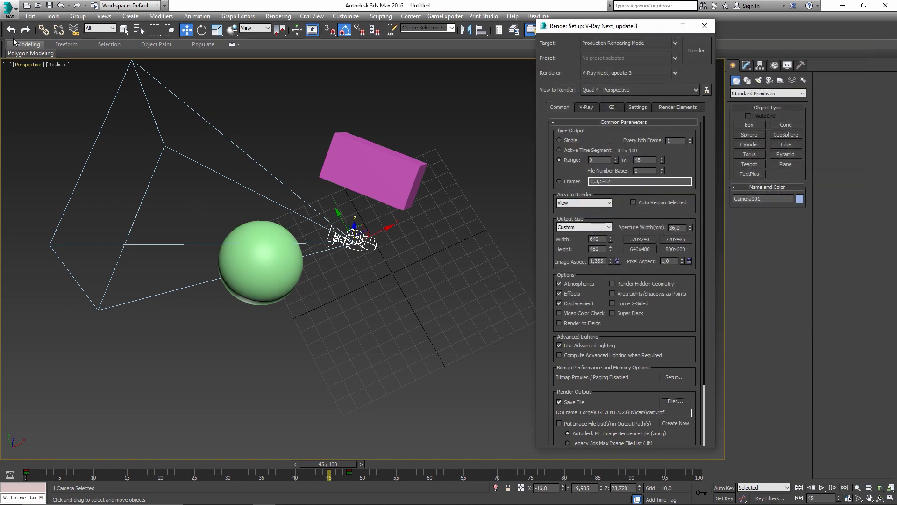
- Set the viewport to Camera001 and render the frame range, overwriting the existing RPF files
left_click(26, 52)
left_click(35, 64)
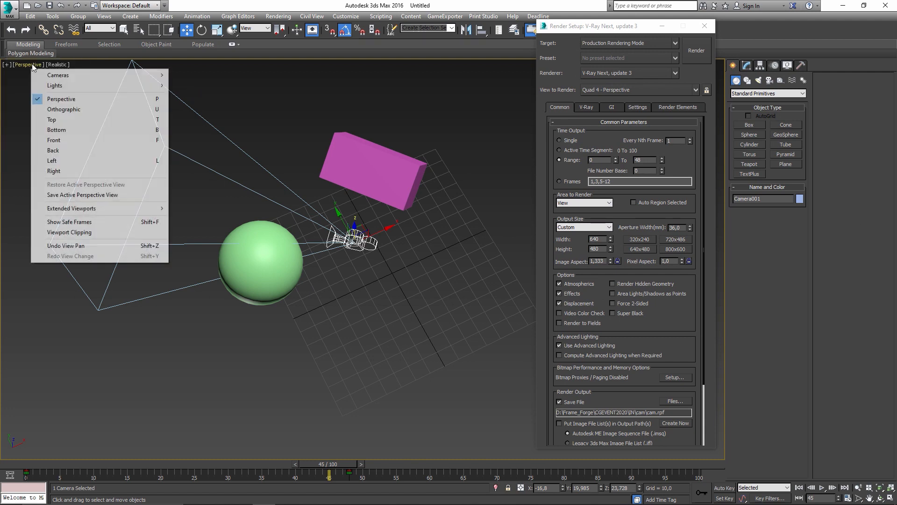
mouse_move(45, 72)
left_click(194, 74)
left_click(53, 464)
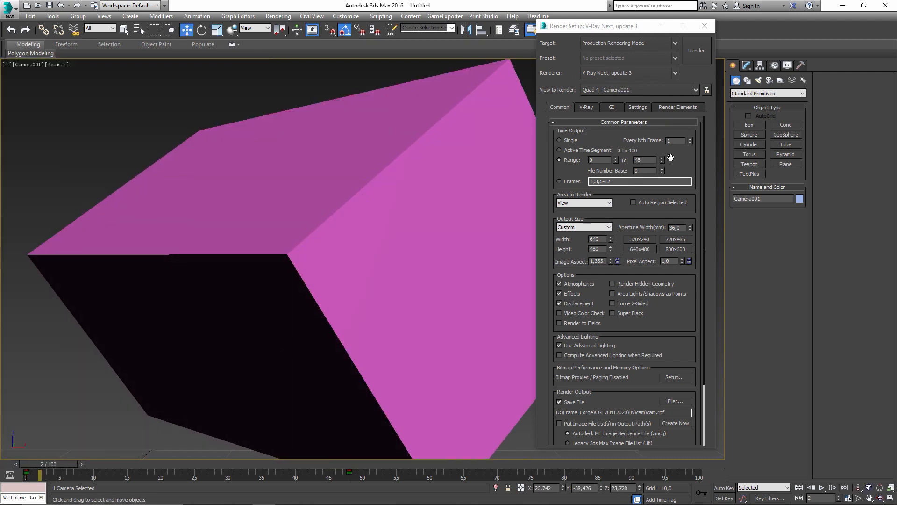
key("shift+q")
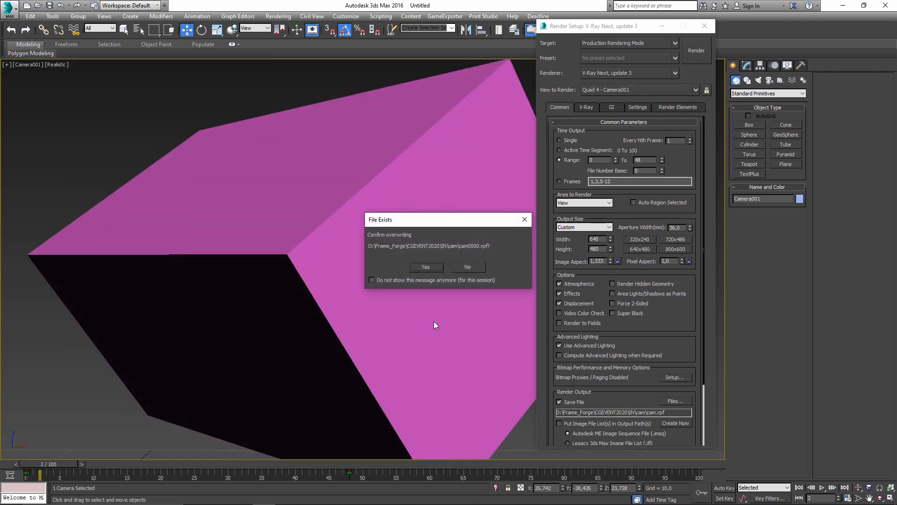
left_click(426, 266)
- Switch to After Effects and import the cam0000.rpf image sequence into the project
key("alt+Tab")
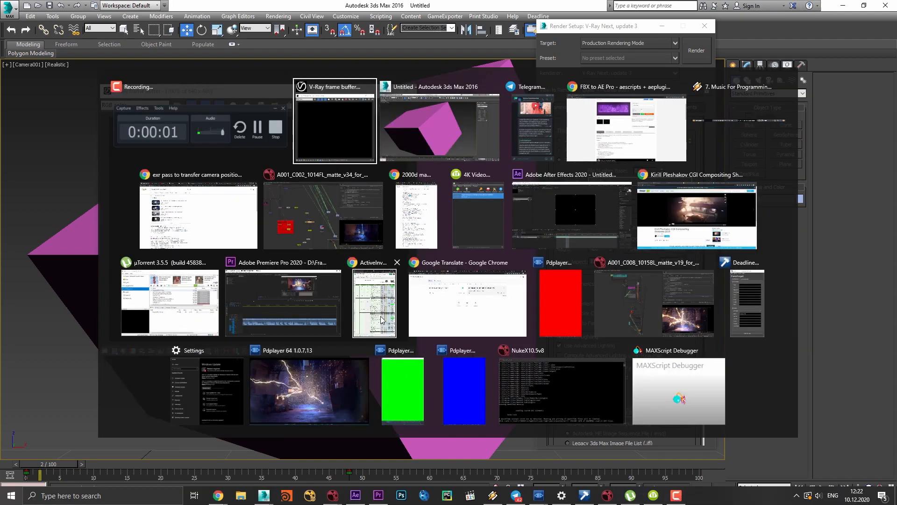
left_click(629, 209, "alt")
double_click(150, 252)
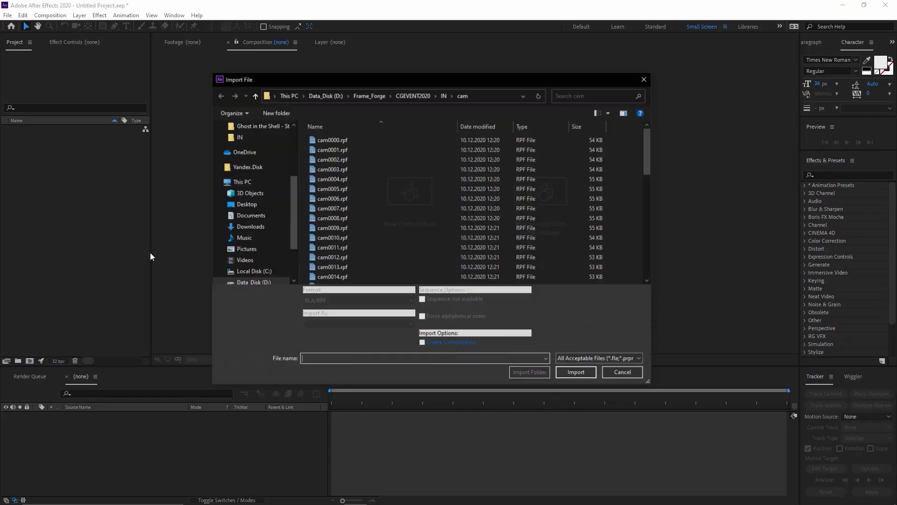
double_click(346, 140)
left_click(469, 308)
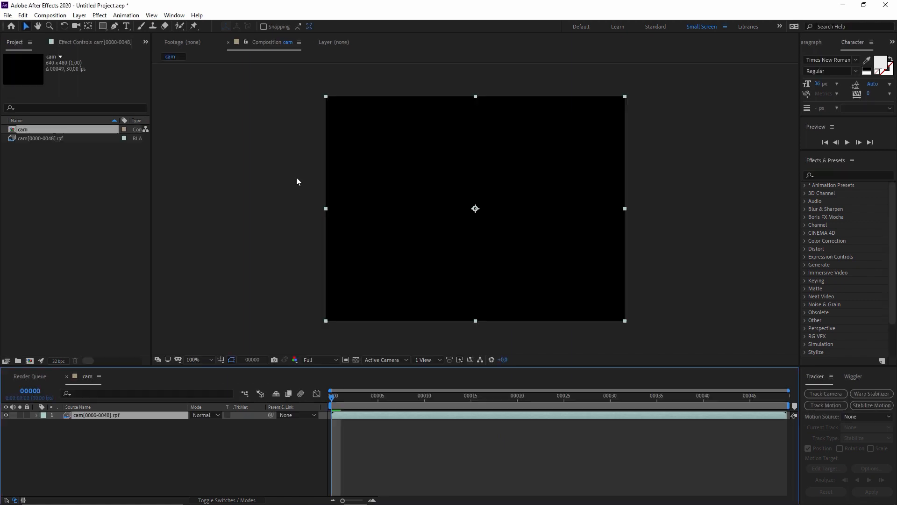
- Run RPF Camera Import on the cam[0000-0048].rpf layer to create a camera from the sequence
left_click(107, 421)
left_click(108, 417)
left_click(126, 15)
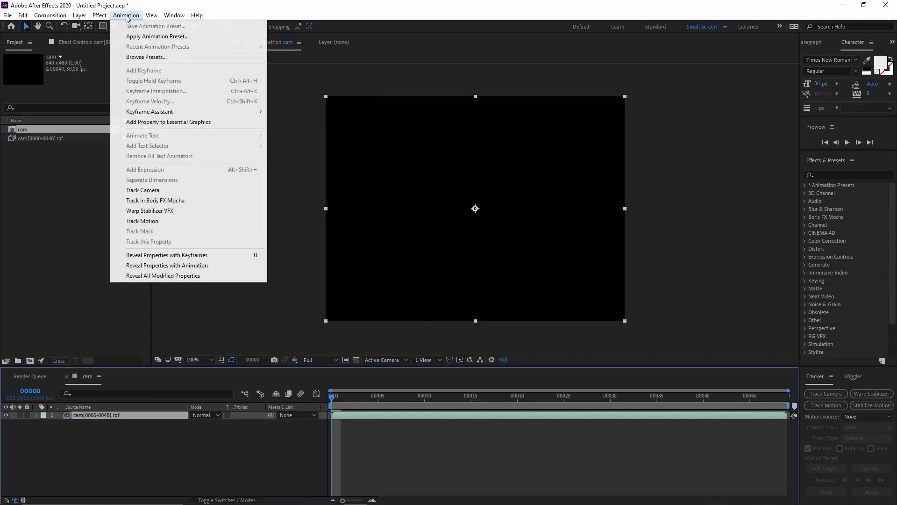
mouse_move(234, 111)
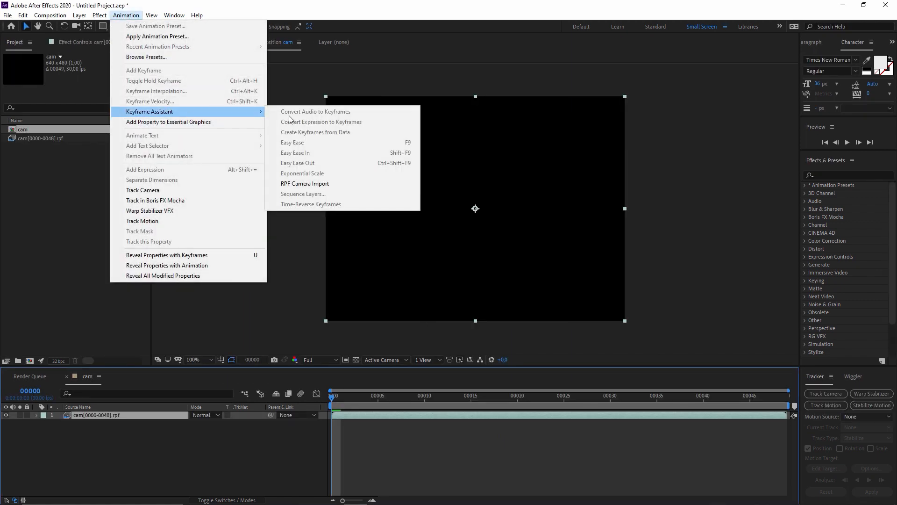
left_click(314, 184)
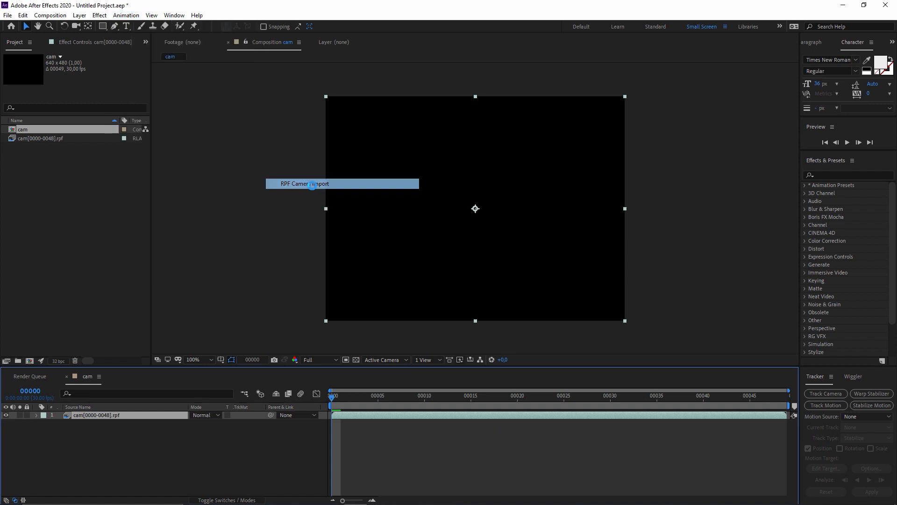
- Select the RPF Camera layer and scrub through the cam composition to review the camera animation
left_click(135, 414)
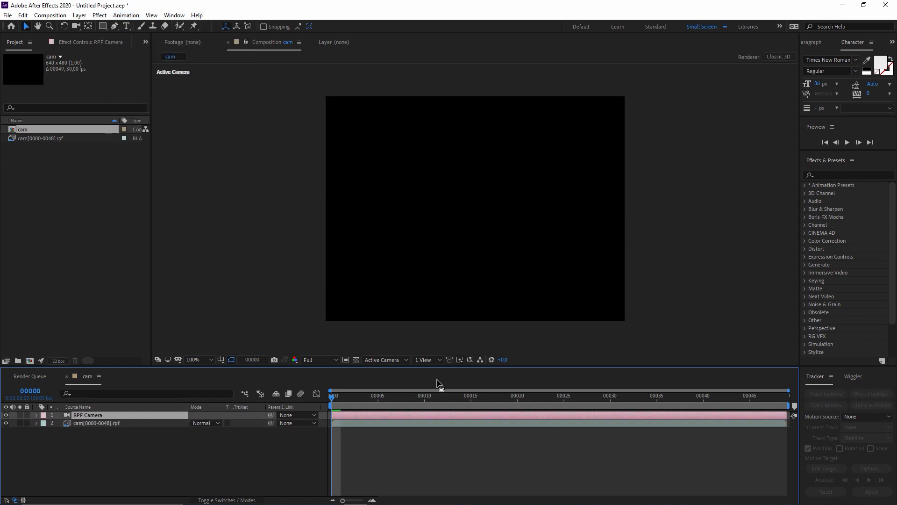
left_click(440, 358)
left_click(406, 359)
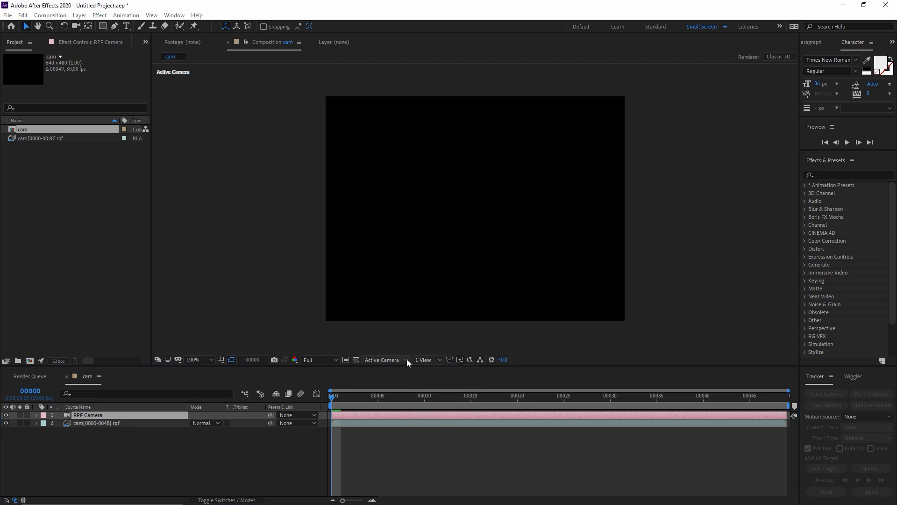
left_click_drag(332, 397, 688, 424)
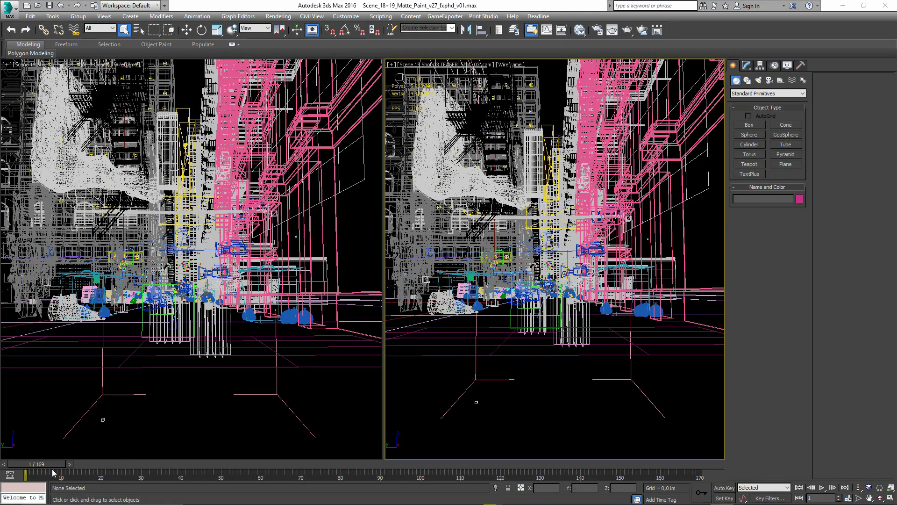
- Scrub the 3ds Max matte paint scene's animation to frame 90 and maximize the active camera viewport
left_click_drag(52, 464, 100, 466)
left_click(393, 475)
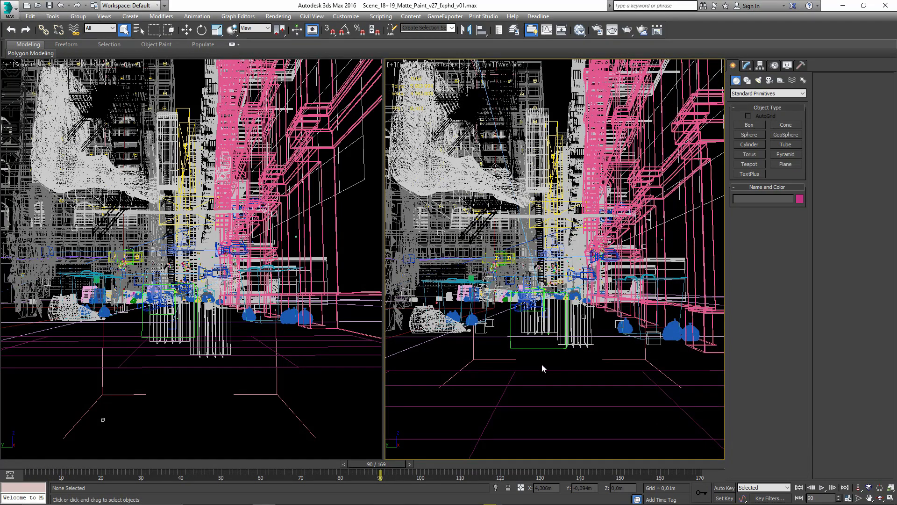
key("alt+w")
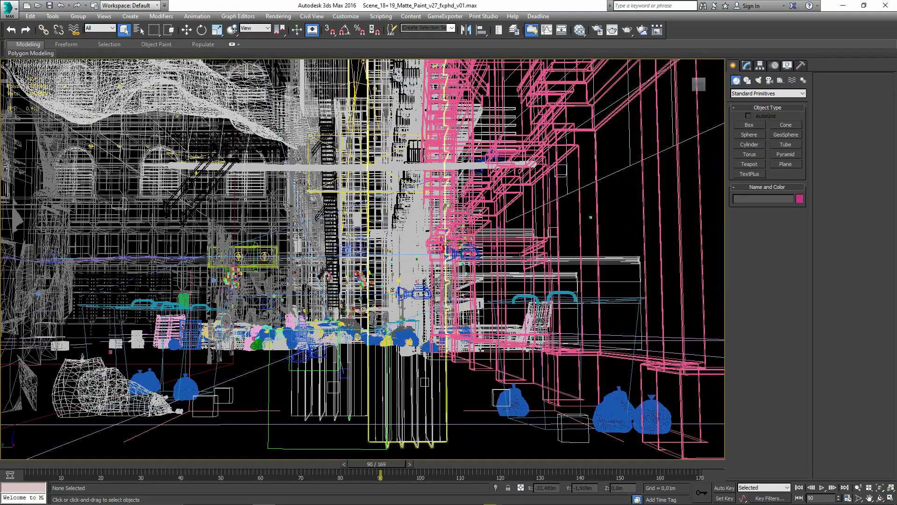
- Select the large gridded building in the alley and examine the scene's geometry layout from above in the Perspective view
scroll(286, 242, "up", 5)
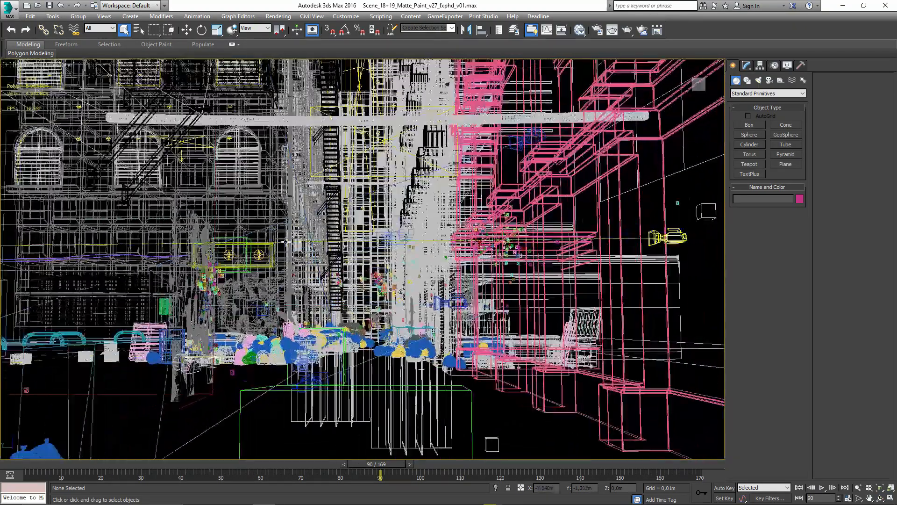
left_click(286, 241)
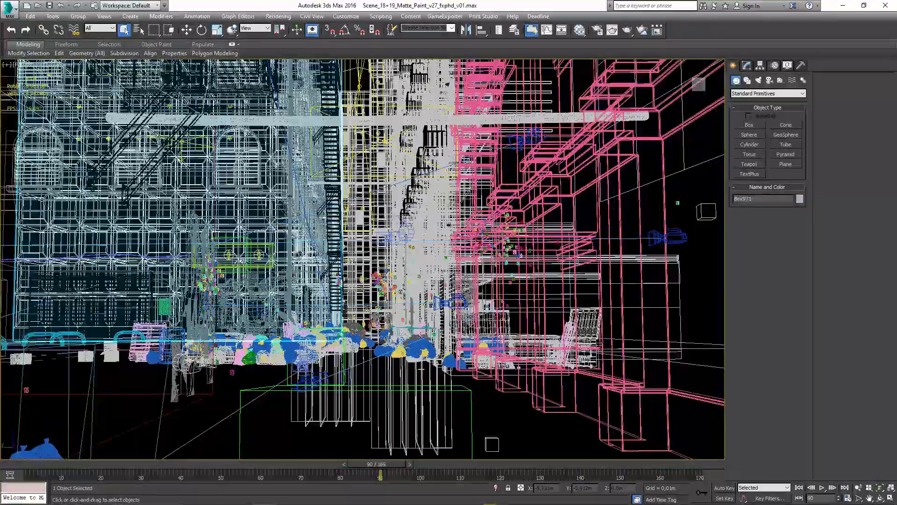
scroll(289, 236, "up", 2)
middle_click_drag(290, 236, 330, 189, "alt")
left_click(858, 487)
left_click_drag(340, 427, 347, 323)
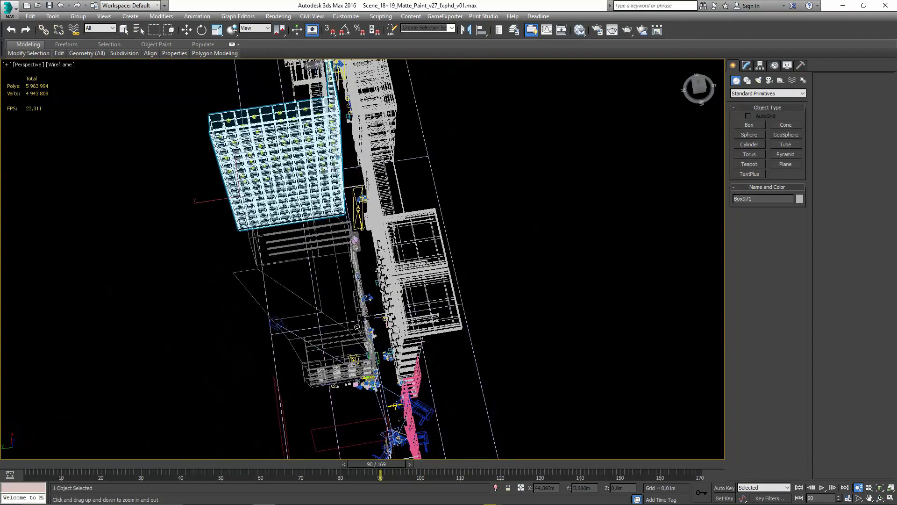
middle_click_drag(374, 367, 391, 409, "alt")
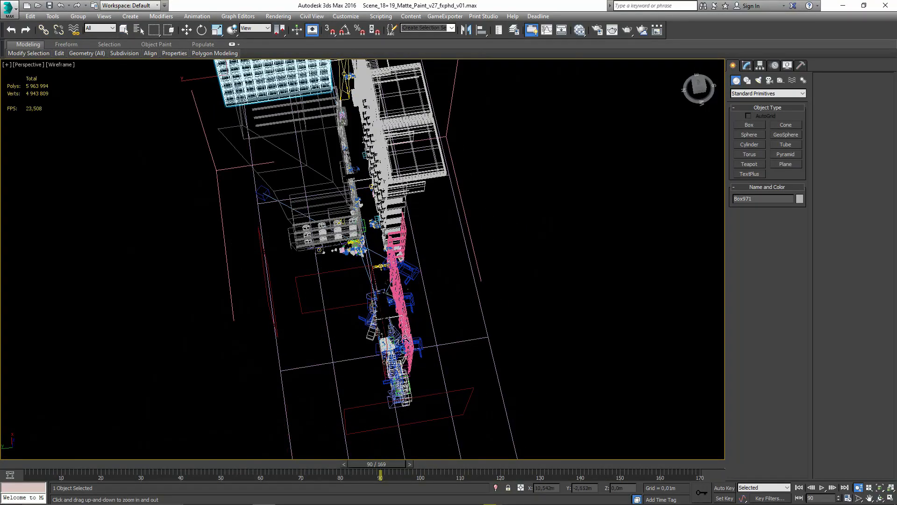
left_click_drag(406, 337, 360, 316)
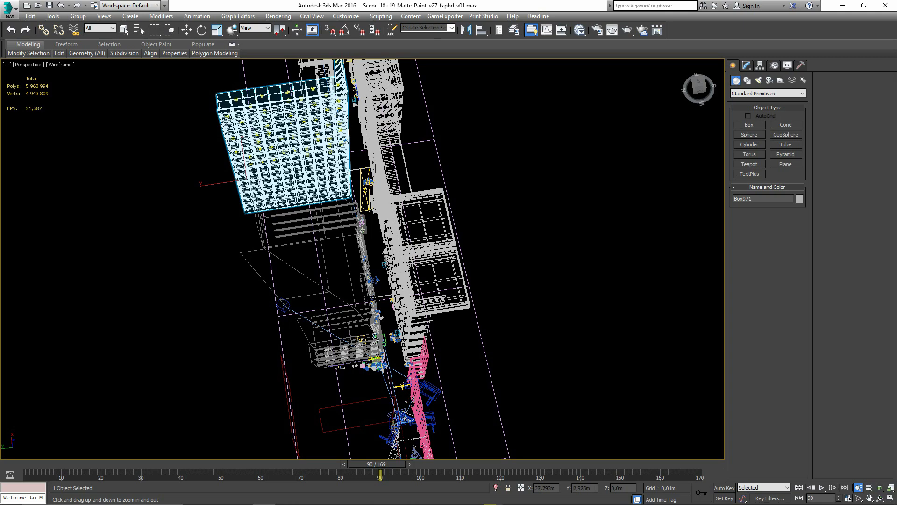
- Compare the After Effects projection comps with the Nuke script, examining the camera node and the projection branches in its node graph
key("alt+Tab")
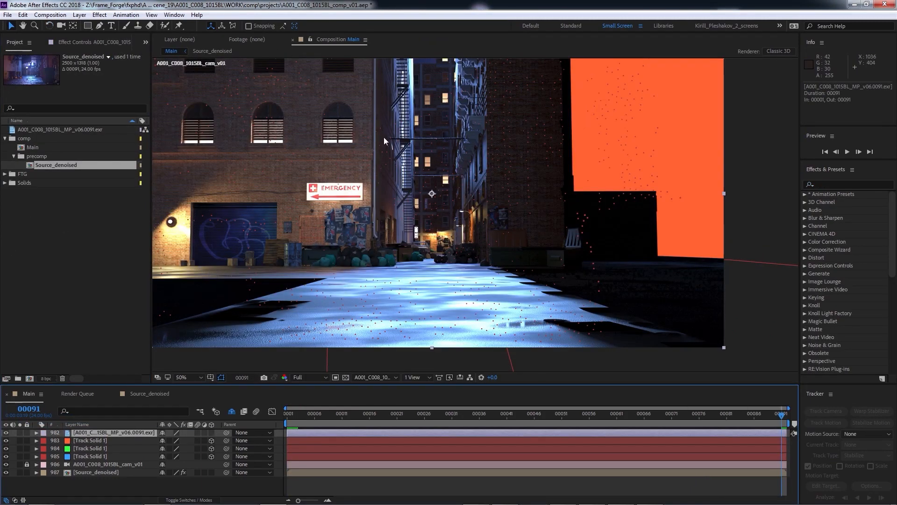
key("alt+Tab")
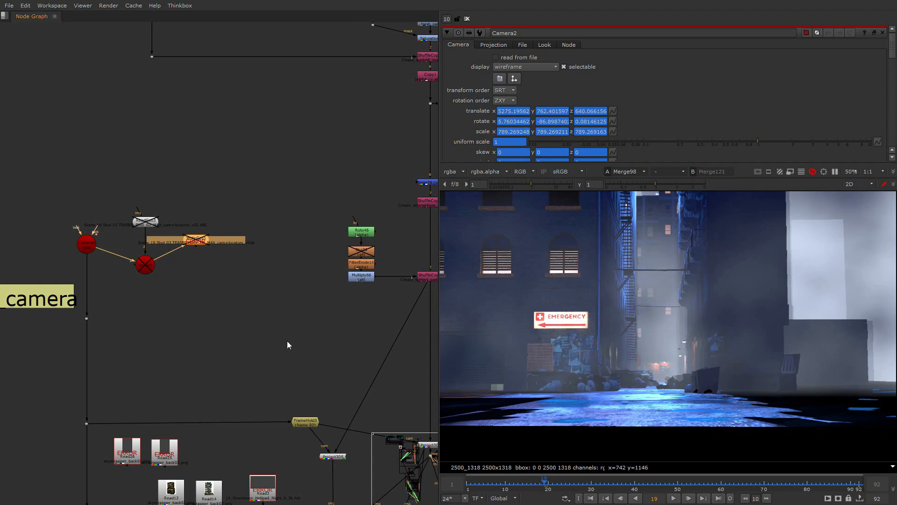
left_click_drag(60, 206, 57, 213)
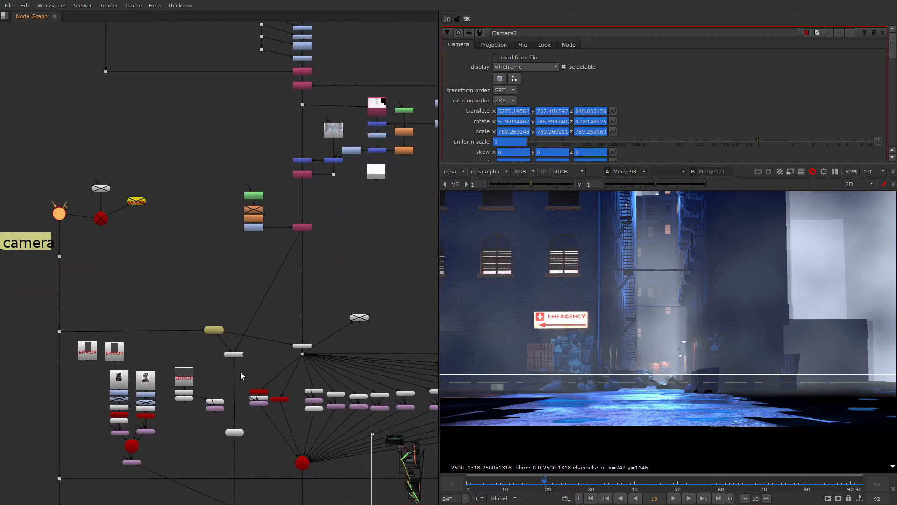
key("alt+Tab")
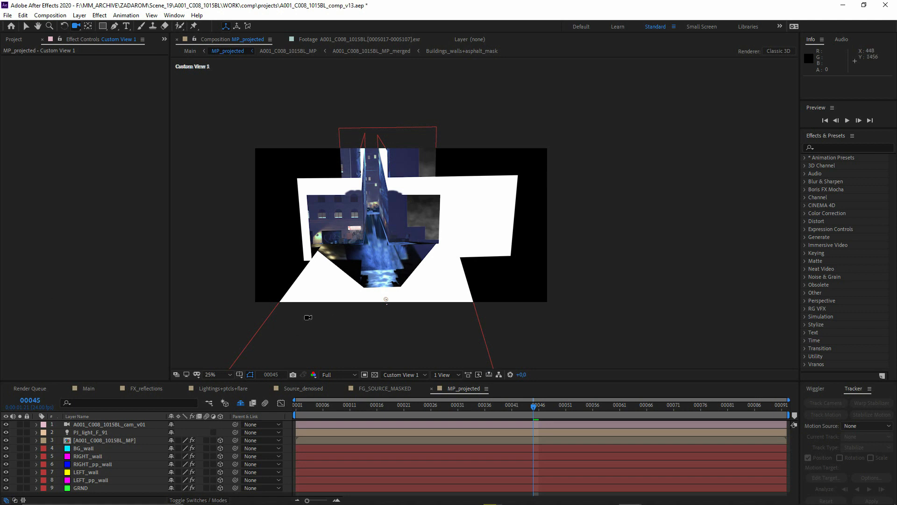
key("alt+Tab")
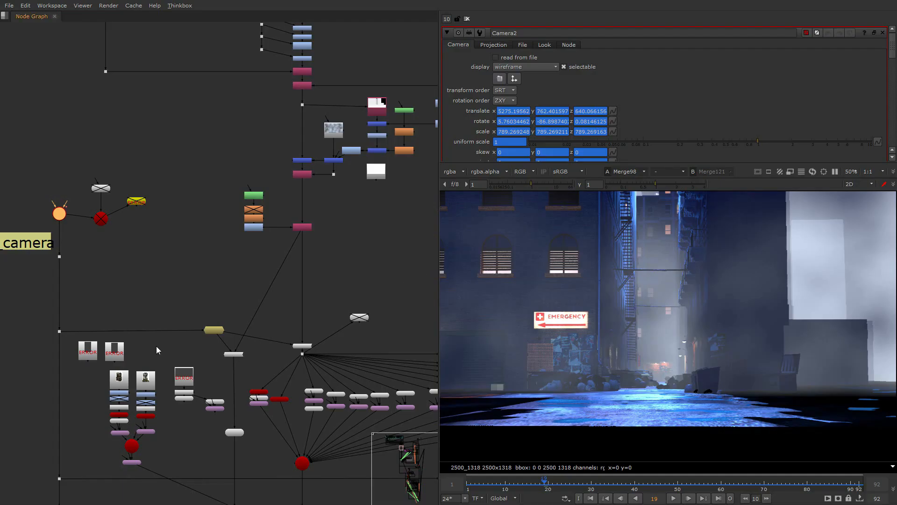
middle_click_drag(157, 346, 134, 243)
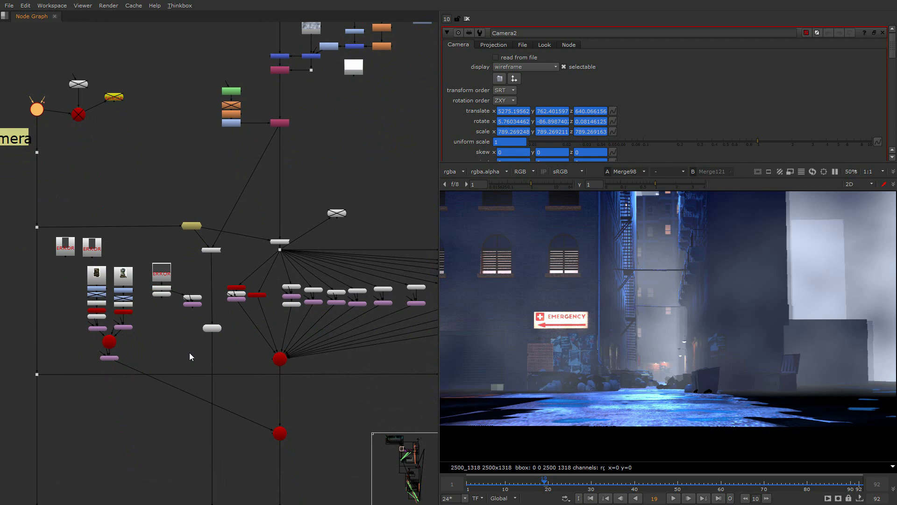
- Trace the projection setup by selecting the Project3D1 node, the camera scene node and the ReadGeo4 geometry node in the node graph
scroll(190, 353, "down", 1)
scroll(190, 353, "down", 1)
scroll(245, 278, "up", 3)
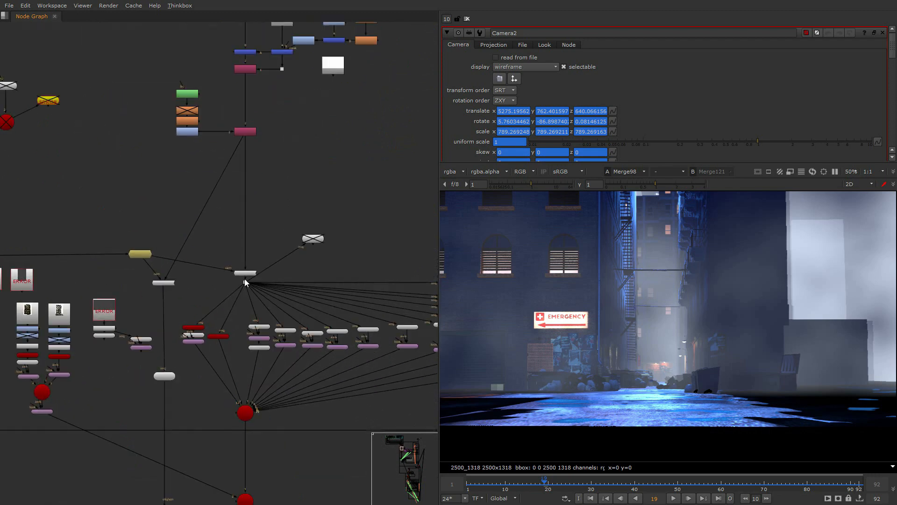
scroll(245, 279, "up", 1)
left_click(237, 266)
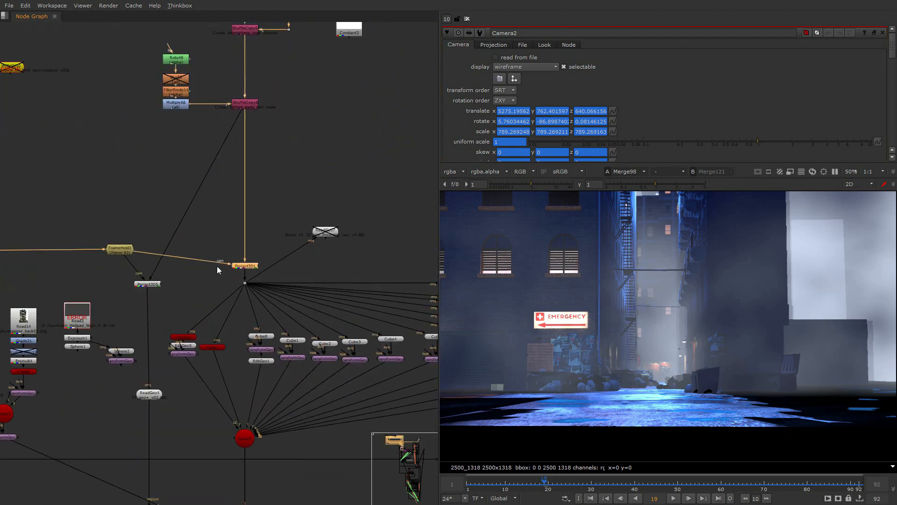
middle_click_drag(217, 265, 352, 272)
left_click(32, 100)
left_click(282, 400)
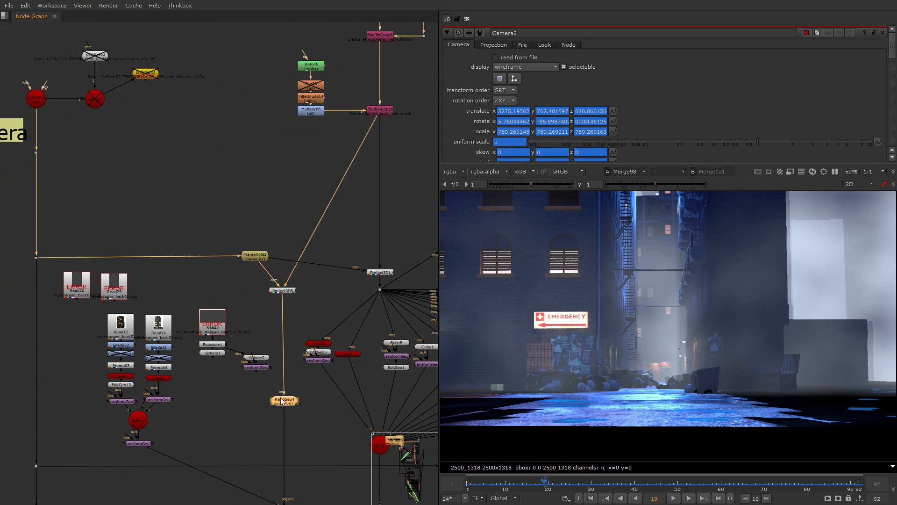
- Examine how Project3D1 feeds the cube geometry branches that are gathered in the Scene node, and how this section sits in the script
scroll(213, 288, "down", 6)
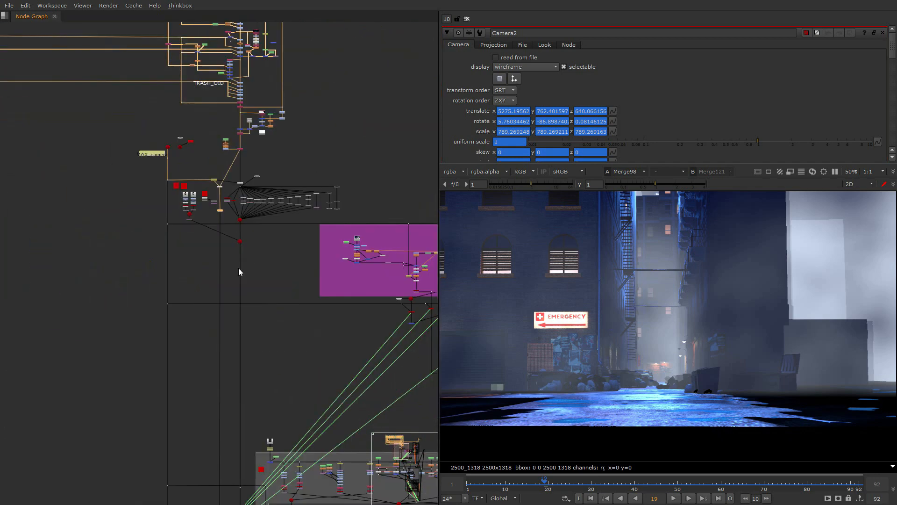
middle_click_drag(237, 453, 230, 378)
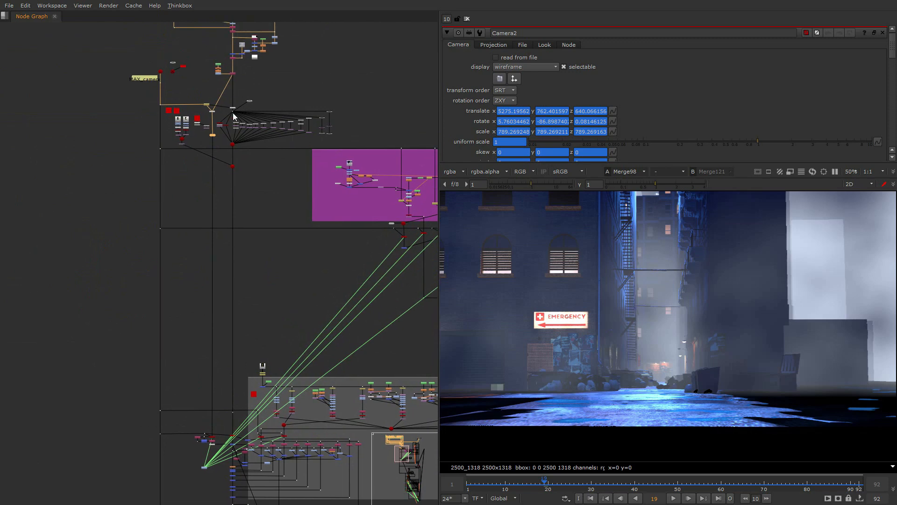
scroll(240, 116, "up", 6)
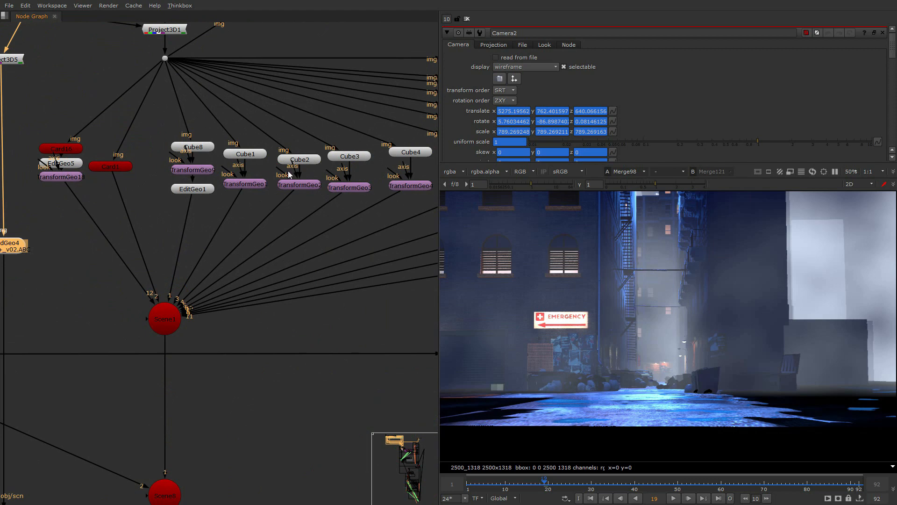
scroll(224, 247, "down", 8)
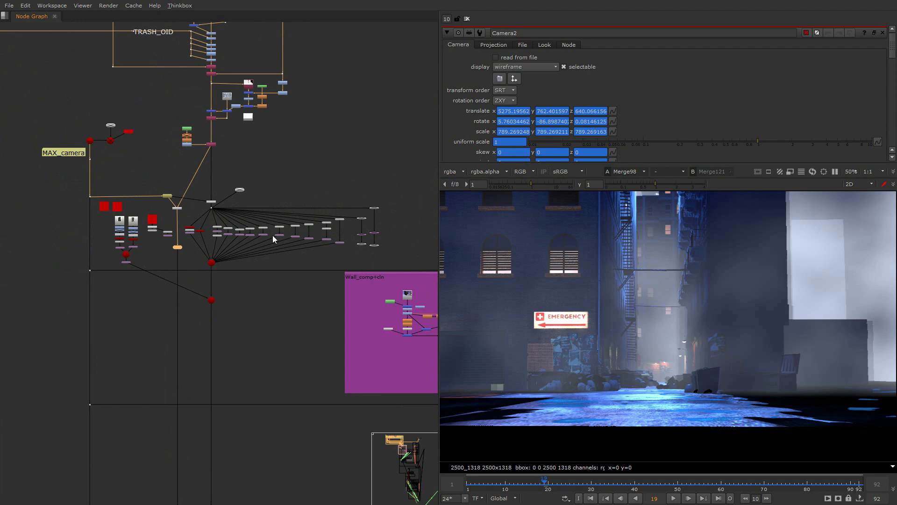
scroll(194, 258, "up", 5)
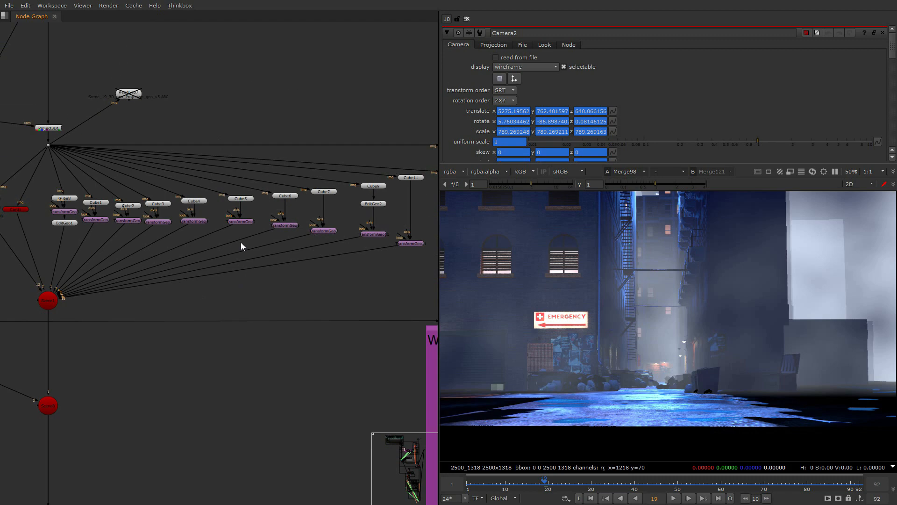
scroll(253, 248, "down", 15)
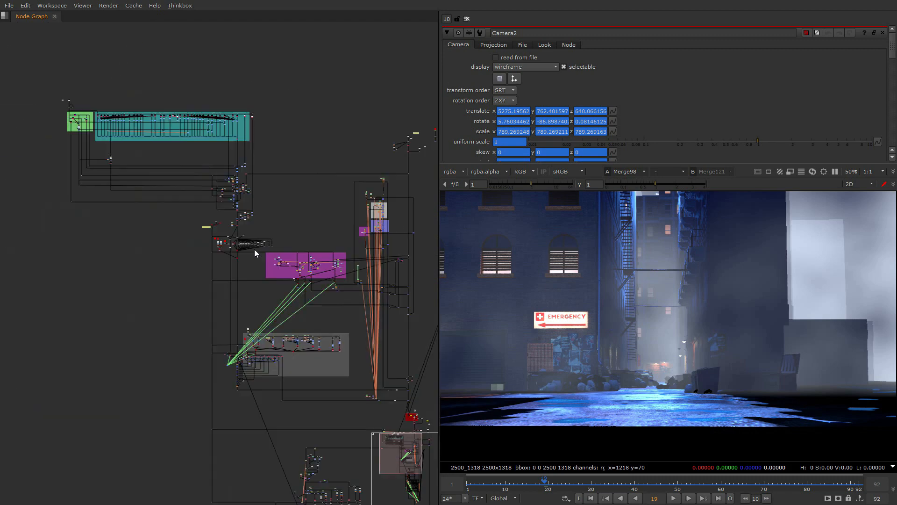
- Survey the whole Nuke script and examine the SMOKE group with its Read, Grade and Shuffle nodes
middle_click_drag(295, 281, 254, 148)
scroll(253, 187, "down", 3)
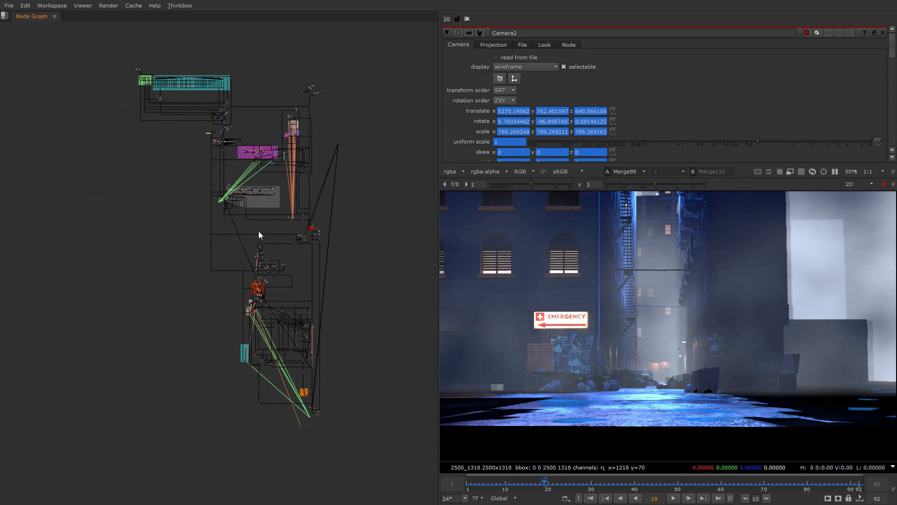
scroll(250, 194, "up", 18)
middle_click_drag(75, 219, 373, 176)
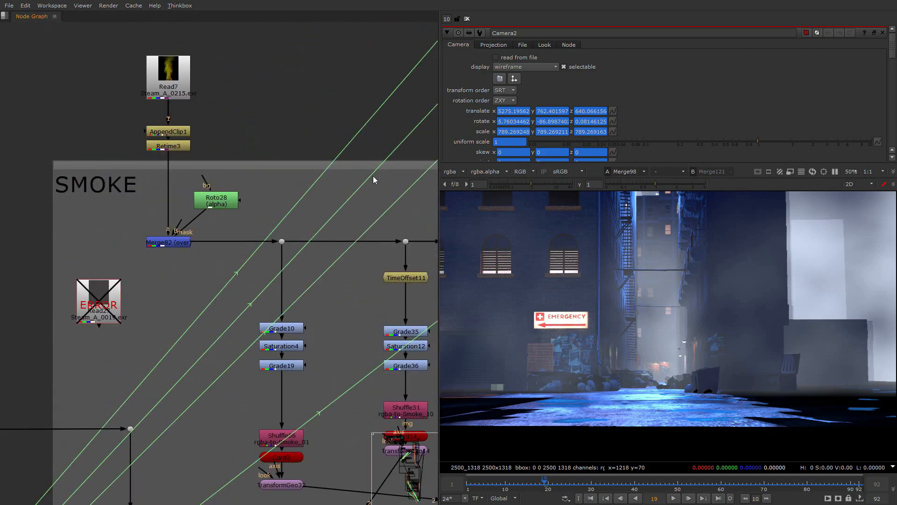
scroll(280, 213, "down", 18)
scroll(201, 101, "up", 7)
scroll(252, 247, "up", 4)
- Examine the SIDE_STREET_MAIN_OID and Side_street_Main_passes groups in the node graph
middle_click_drag(89, 163, 191, 248)
scroll(253, 244, "up", 5)
scroll(227, 268, "down", 2)
scroll(191, 248, "down", 3)
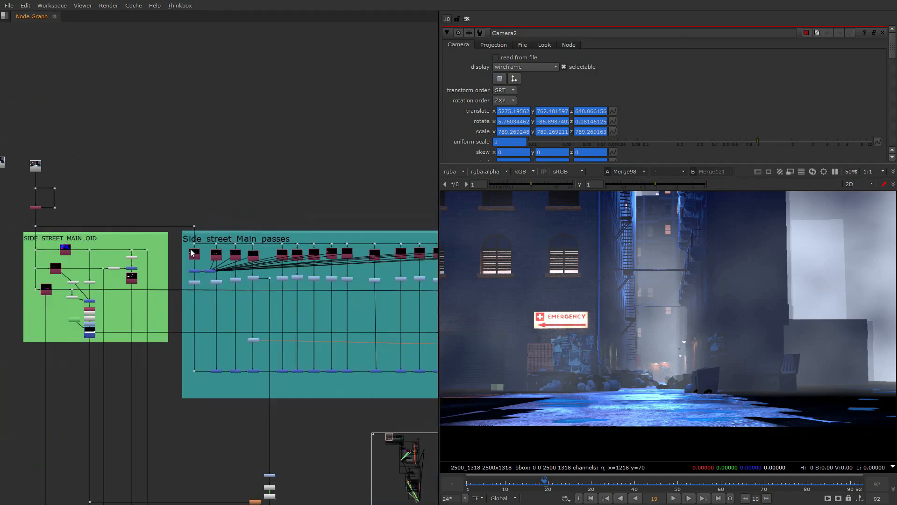
scroll(192, 253, "down", 4)
scroll(221, 238, "up", 6)
scroll(154, 270, "down", 3)
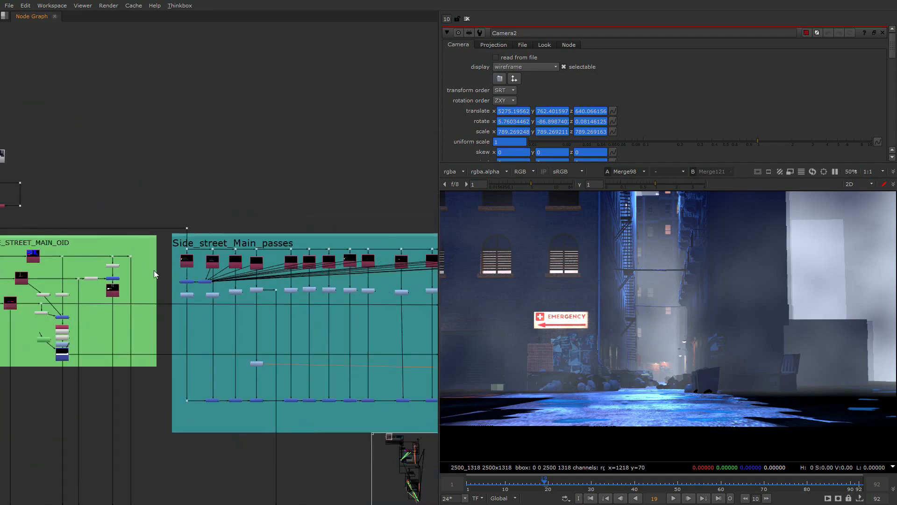
scroll(212, 269, "down", 2)
- Follow the node graph down through the projection branches and the Wall_comp+cln group, then review the layout of the full script
middle_click_drag(212, 269, 128, 175)
scroll(200, 317, "up", 4)
middle_click_drag(200, 317, 94, 191)
scroll(119, 257, "up", 3)
scroll(119, 257, "down", 3)
scroll(95, 191, "up", 5)
scroll(201, 189, "down", 10)
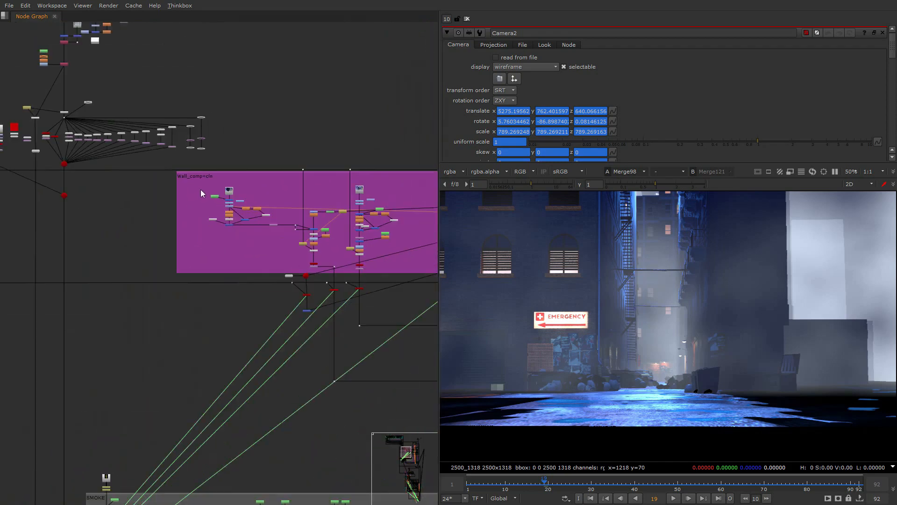
middle_click_drag(296, 267, 256, 201)
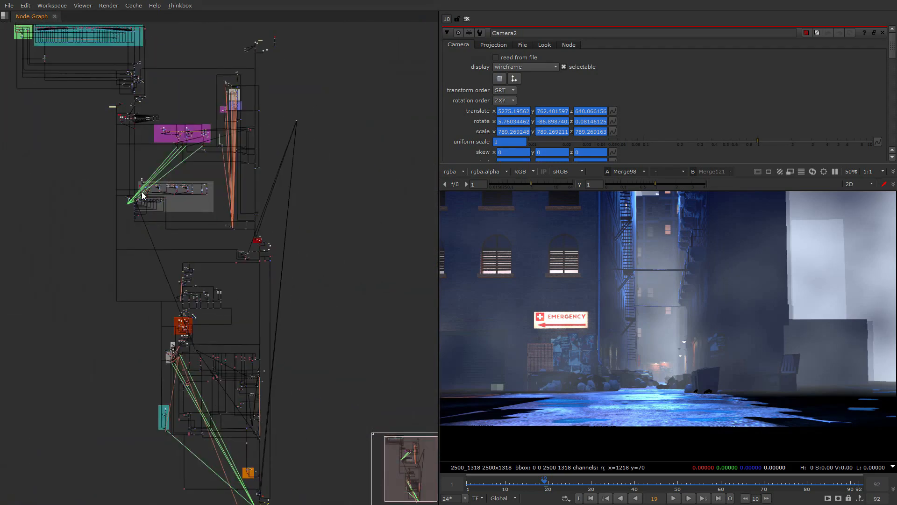
middle_click_drag(216, 245, 293, 319)
- Switch to After Effects, enlarge the timeline, and open the nested A001_C008_1015BL_MP and MP_merged comps to review their layers
left_click(340, 94)
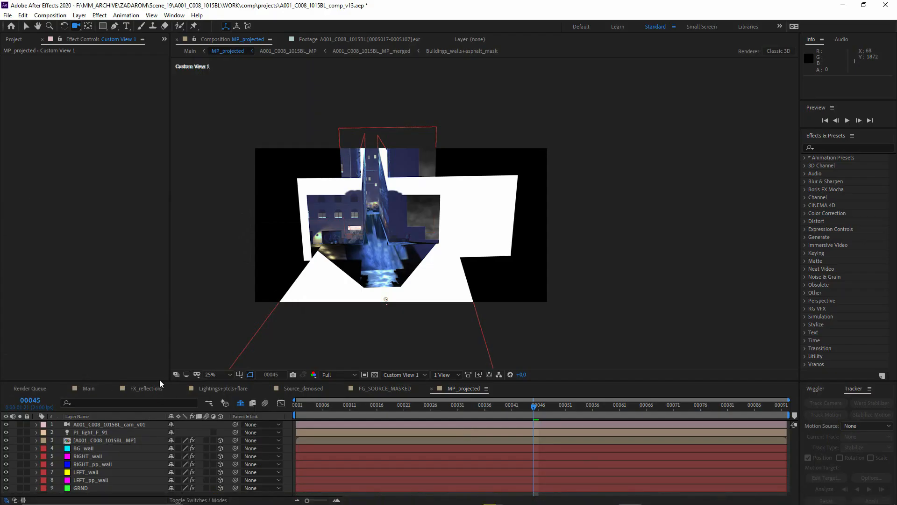
left_click_drag(159, 381, 141, 220)
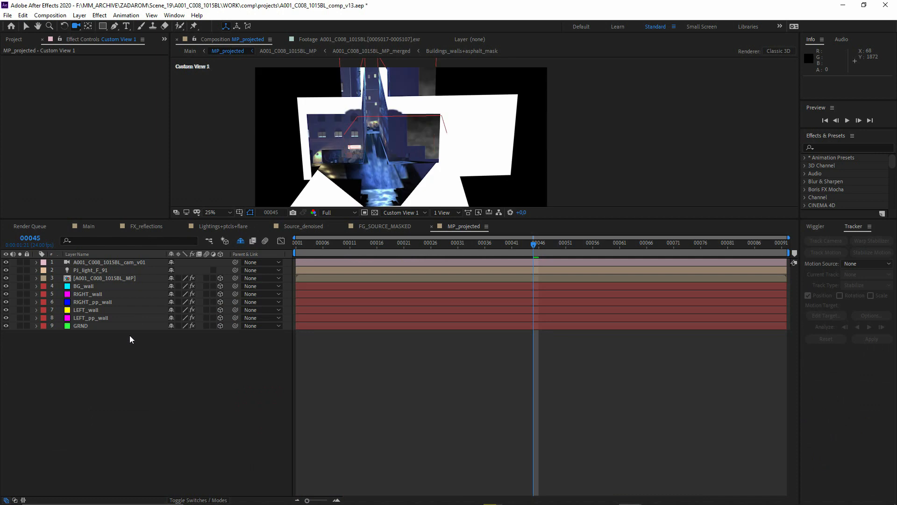
double_click(101, 279)
double_click(114, 262)
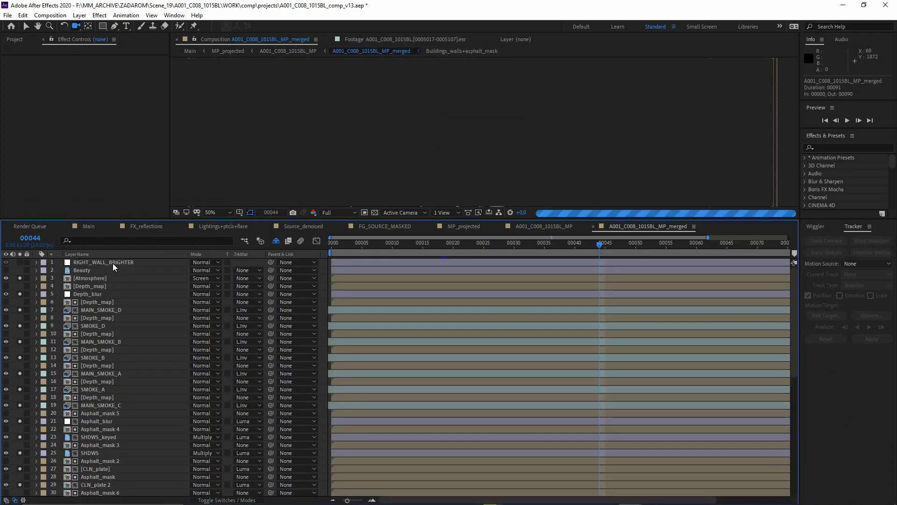
scroll(124, 286, "down", 9)
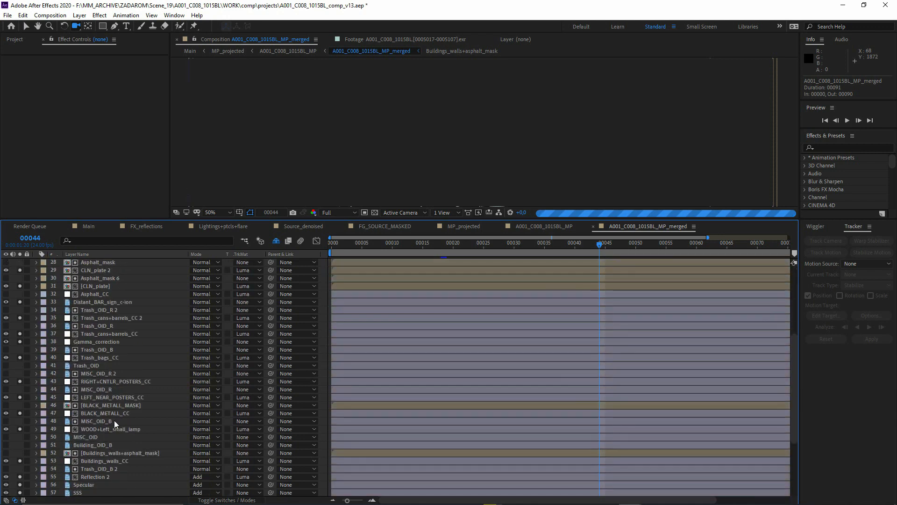
scroll(121, 472, "down", 4)
- Return to Nuke and examine the Shuffle and Multiply nodes along the Side_street_Main_passes group
key("alt+Tab")
key("alt+Tab")
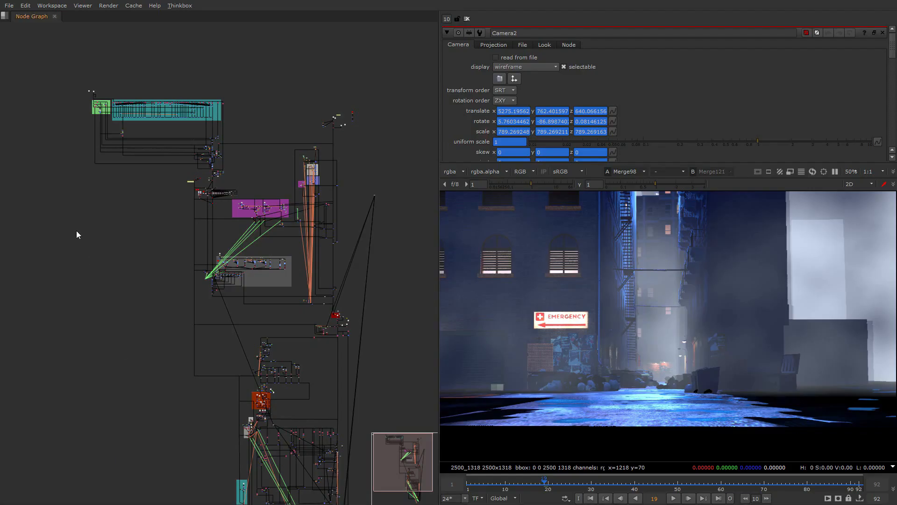
middle_click_drag(198, 99, 293, 252)
scroll(293, 252, "up", 4)
scroll(213, 283, "up", 4)
middle_click_drag(207, 295, 346, 295)
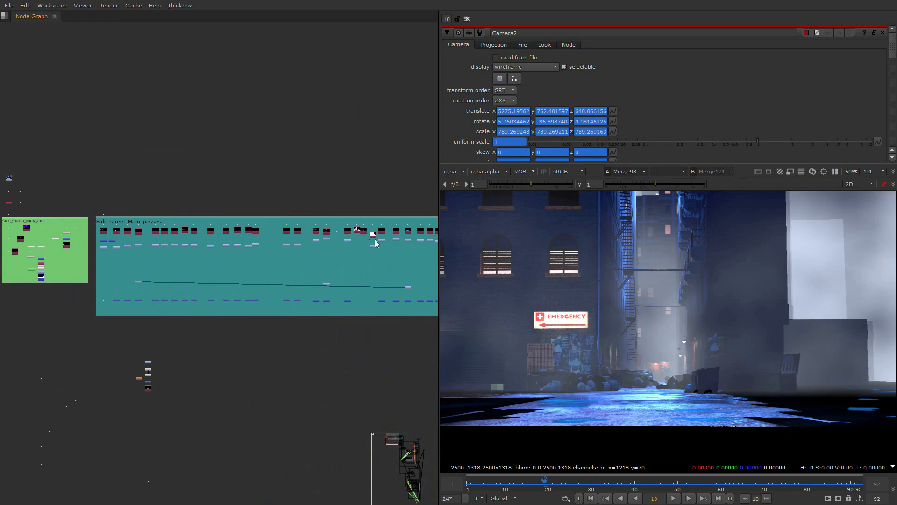
scroll(170, 237, "up", 6)
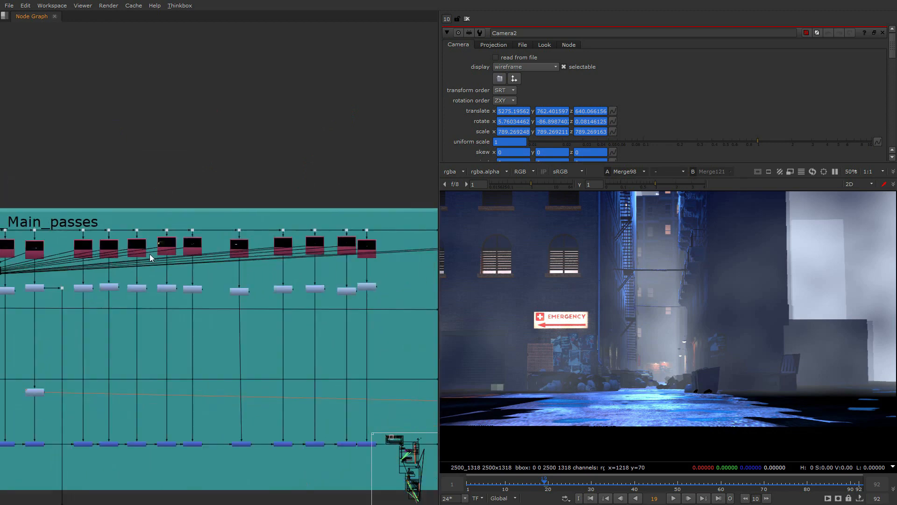
scroll(96, 283, "up", 5)
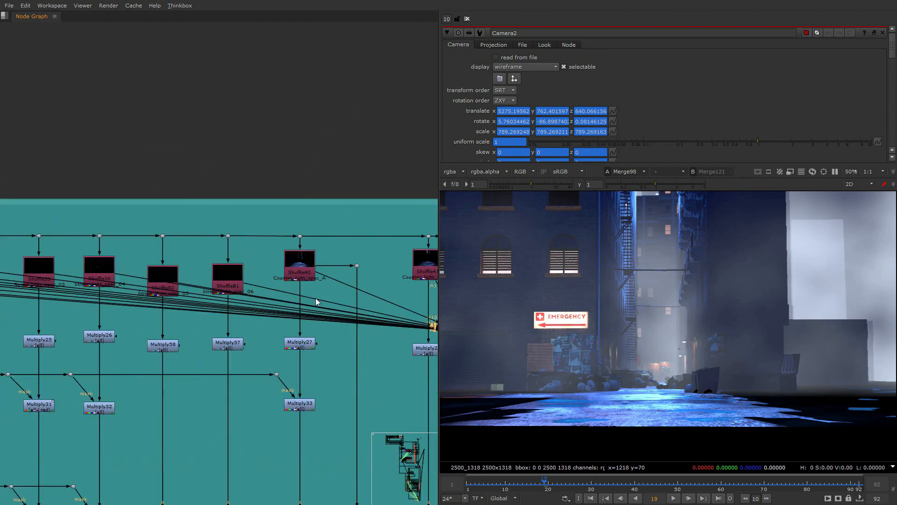
scroll(316, 298, "down", 5)
- Compare the Nuke passes group with the layer stack of the MP_merged comp in After Effects
key("alt+Tab")
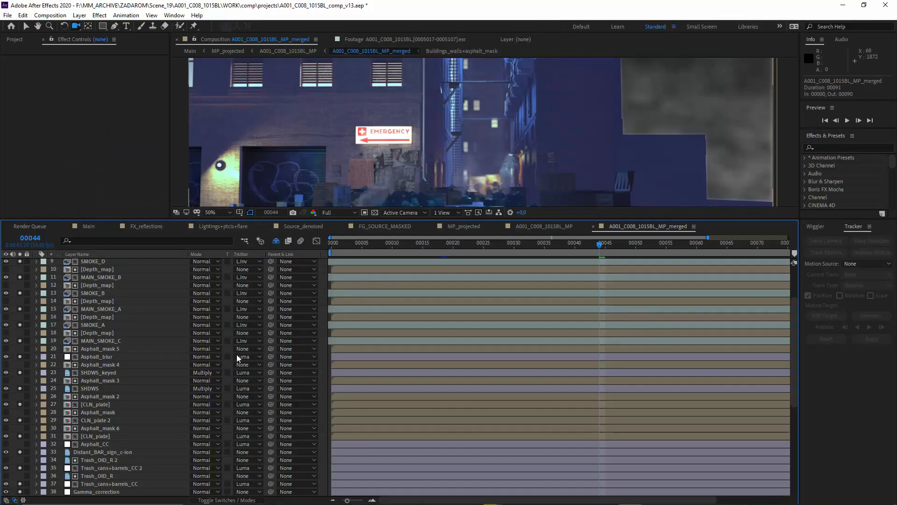
scroll(125, 463, "down", 8)
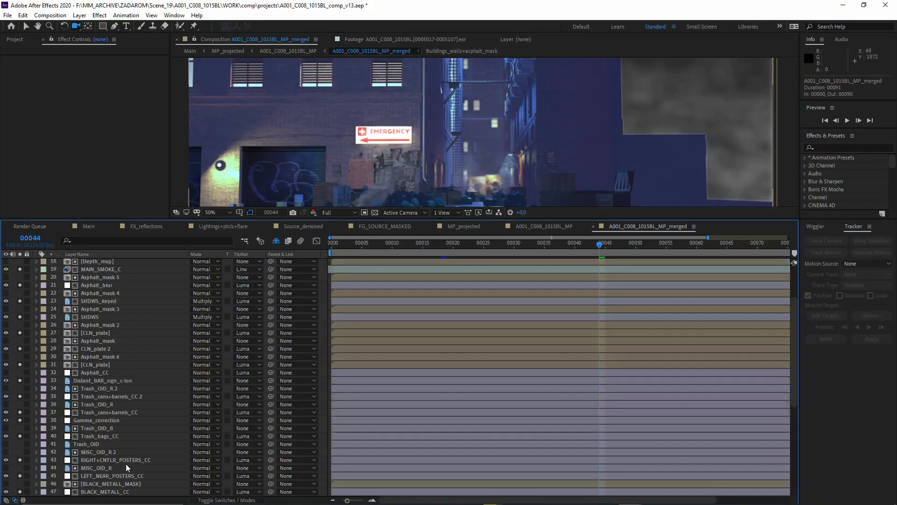
scroll(112, 419, "up", 11)
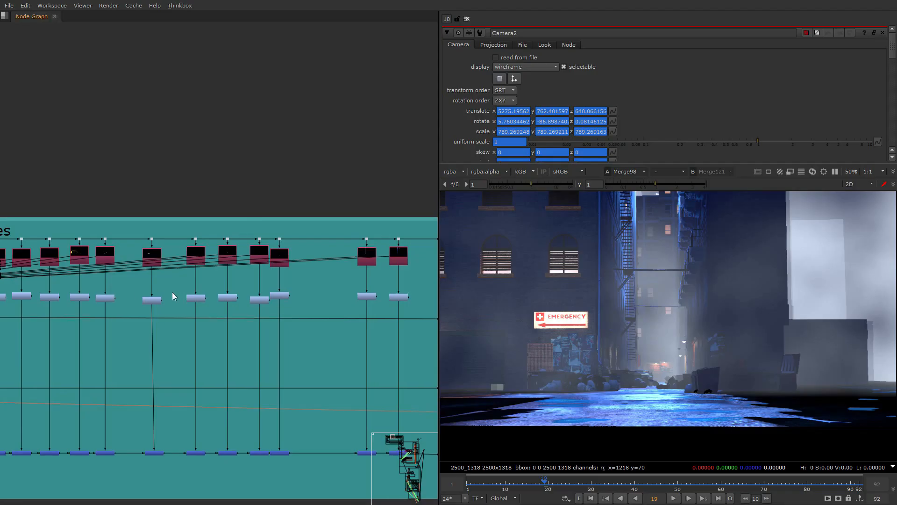
- View the PJ_light_001 pass in Nuke and try adjusting the value of the street light's Multiply8 node
scroll(193, 276, "up", 8)
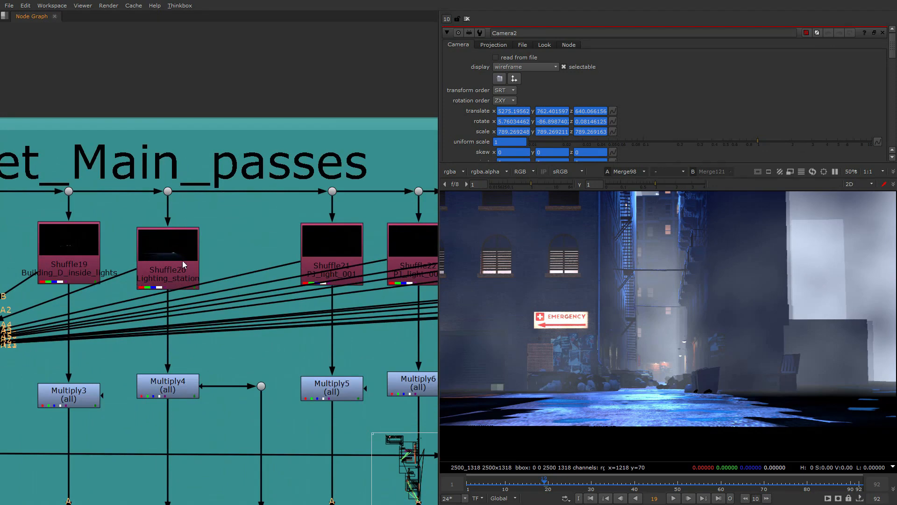
middle_click_drag(333, 254, 160, 267)
key("1")
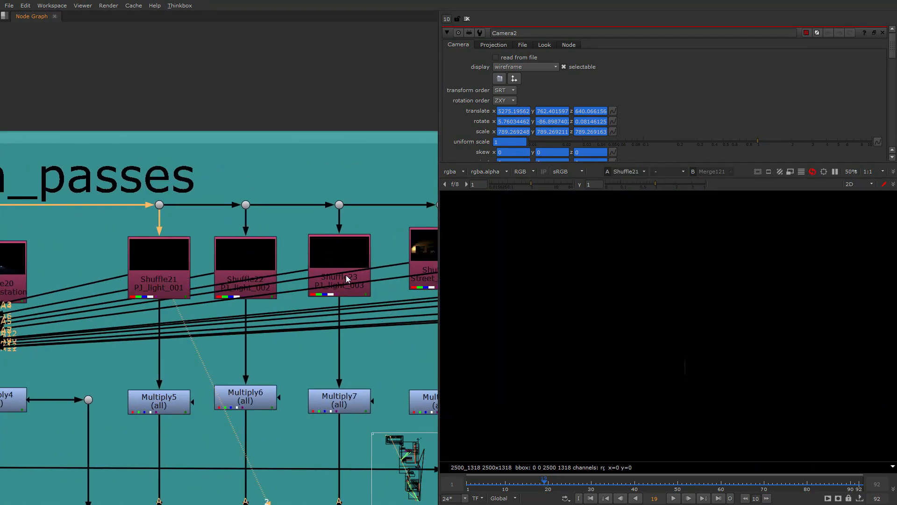
middle_click_drag(387, 266, 200, 281)
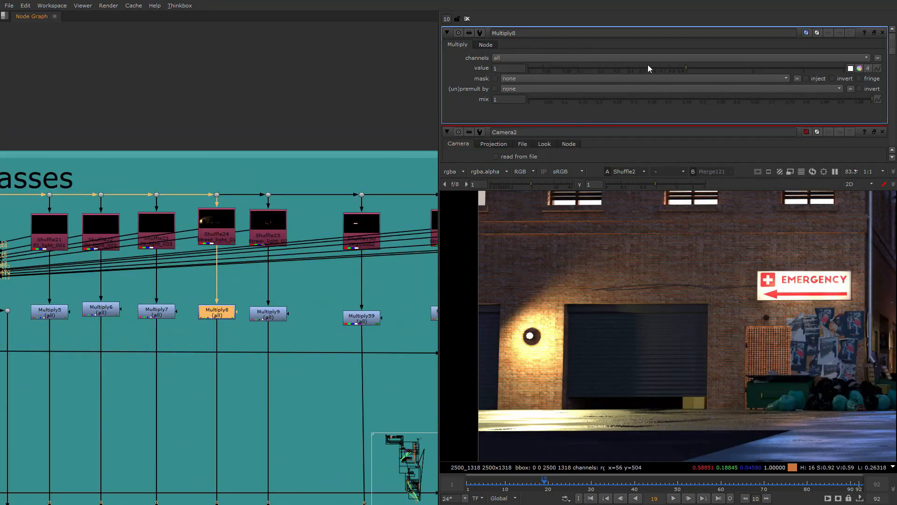
left_click_drag(647, 67, 567, 69)
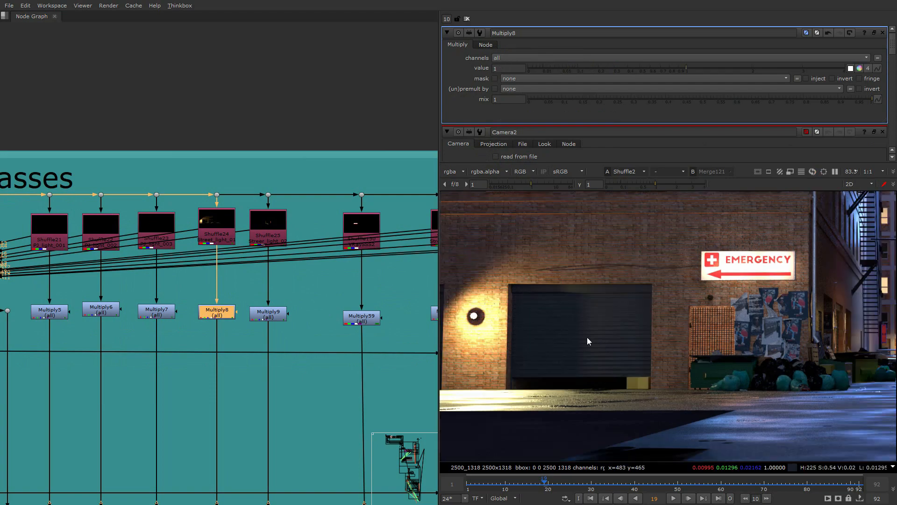
- Switch to After Effects and review all MP_merged layers down to the Sky layer, temporarily maximizing the timeline
key("alt+Tab")
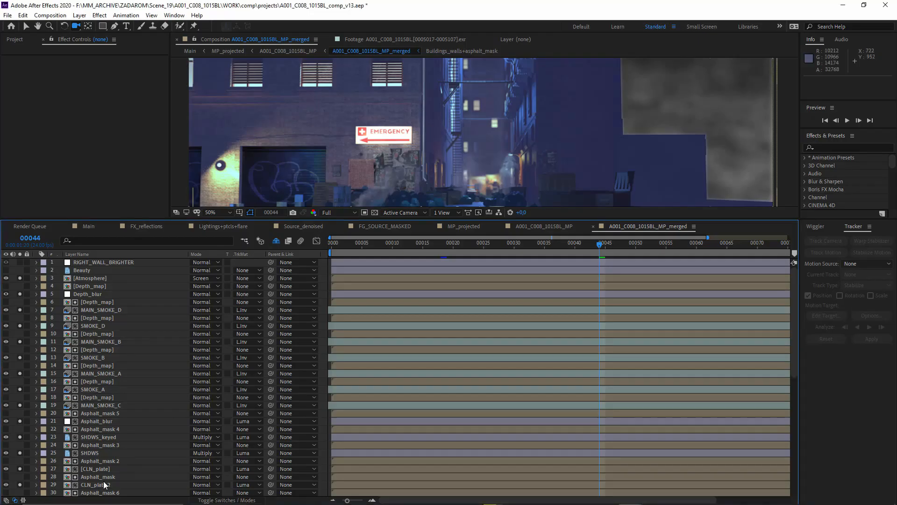
scroll(103, 486, "down", 9)
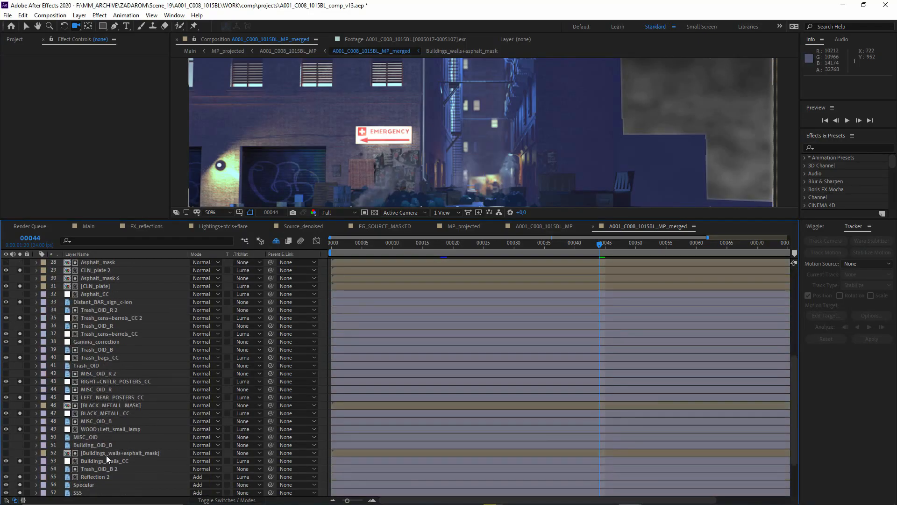
scroll(101, 458, "down", 2)
scroll(91, 351, "up", 10)
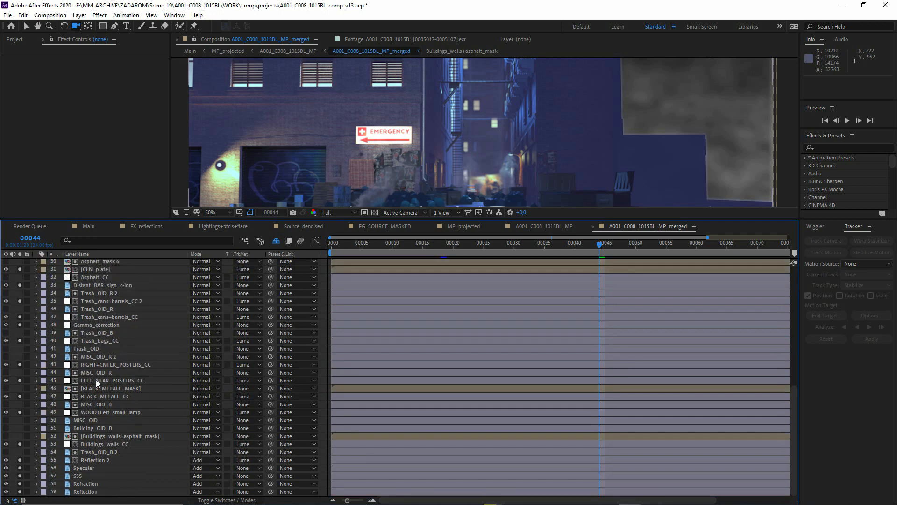
key("grave")
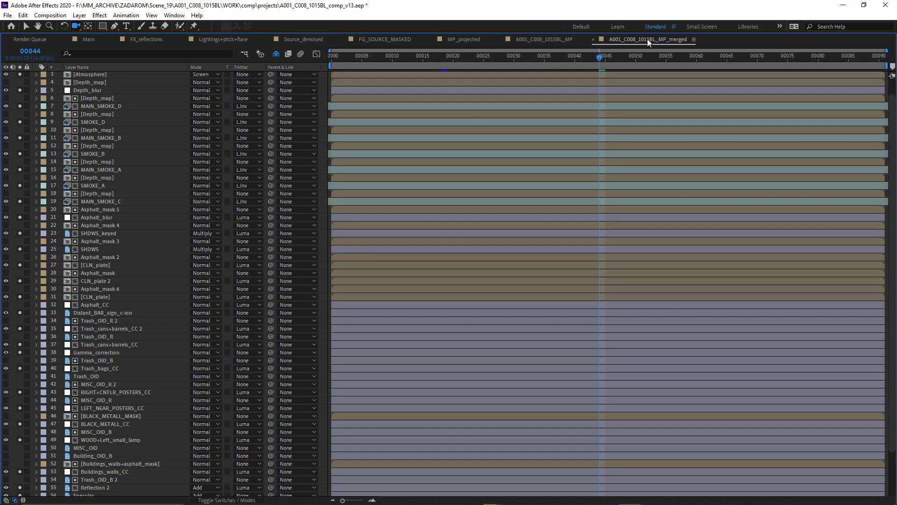
scroll(110, 116, "down", 3)
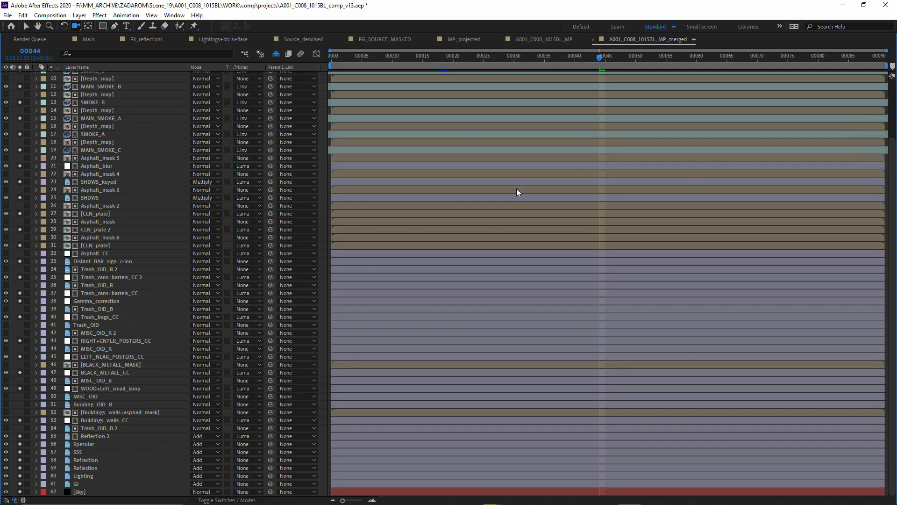
key("grave")
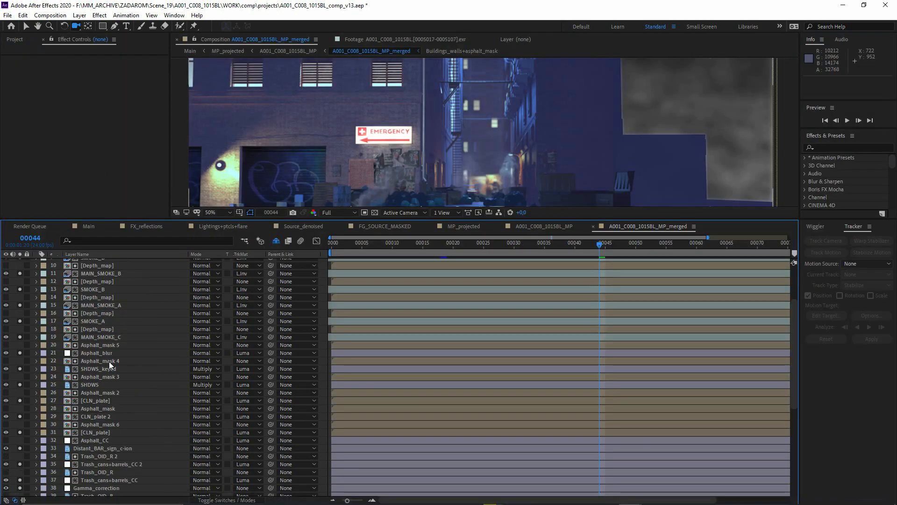
- Return to the top of the MP_merged layer stack, enlarge the composition viewer above it, and activate the Selection tool
scroll(109, 360, "up", 3)
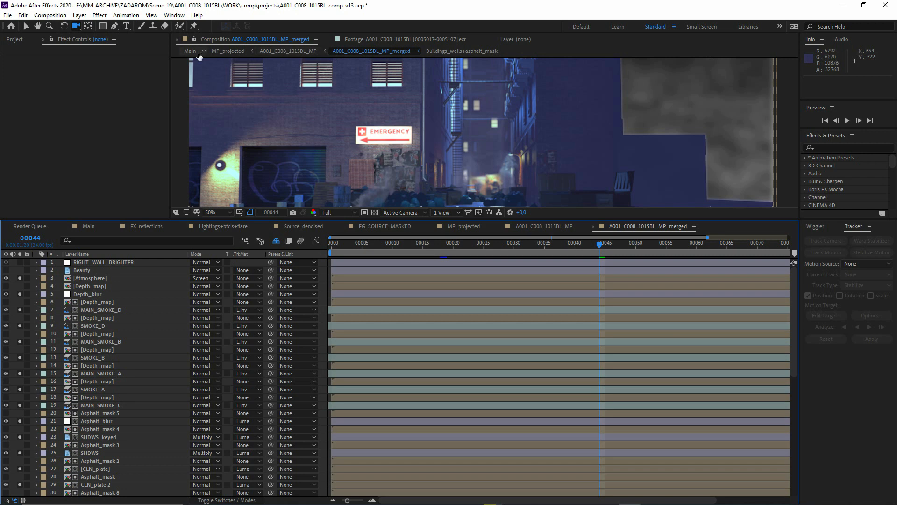
left_click(190, 50)
left_click(360, 51)
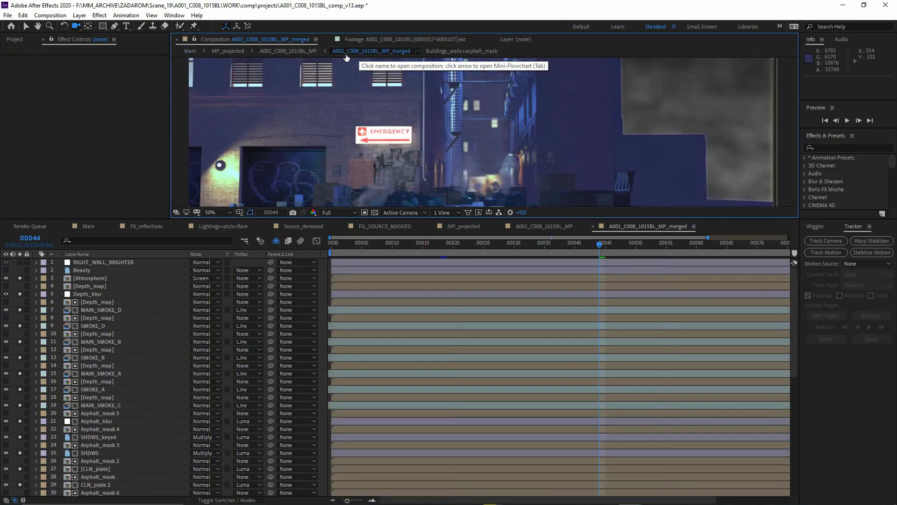
left_click_drag(332, 218, 330, 354)
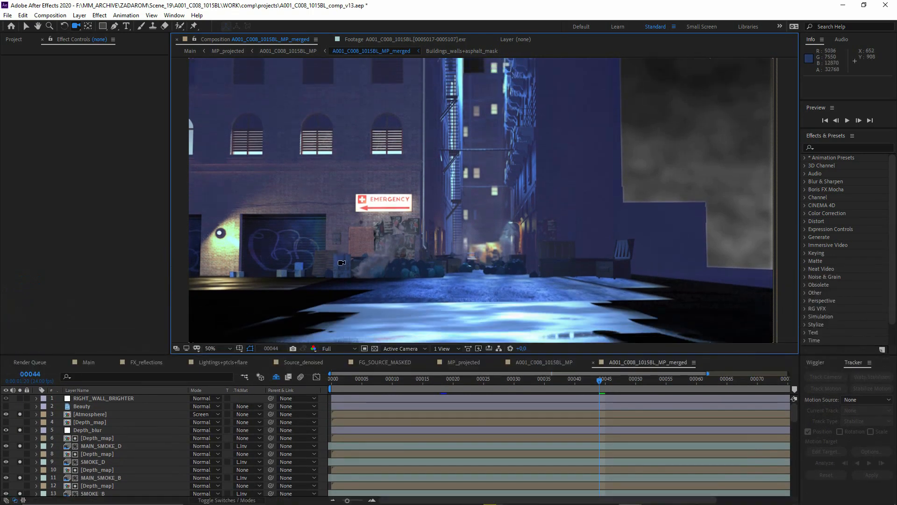
left_click(25, 27)
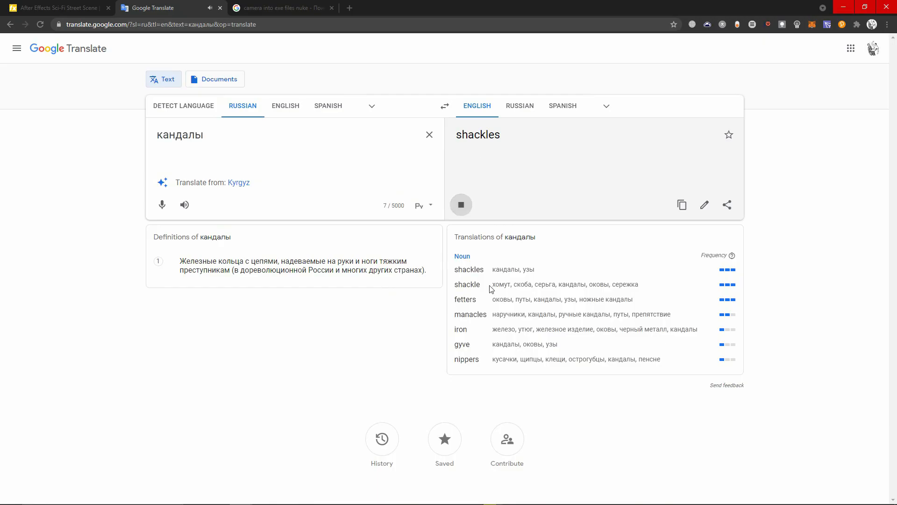
- Switch to Premiere Pro and dock the Tools panel as a narrow vertical strip beside the SWD_05+_24p timeline
key("alt+Tab")
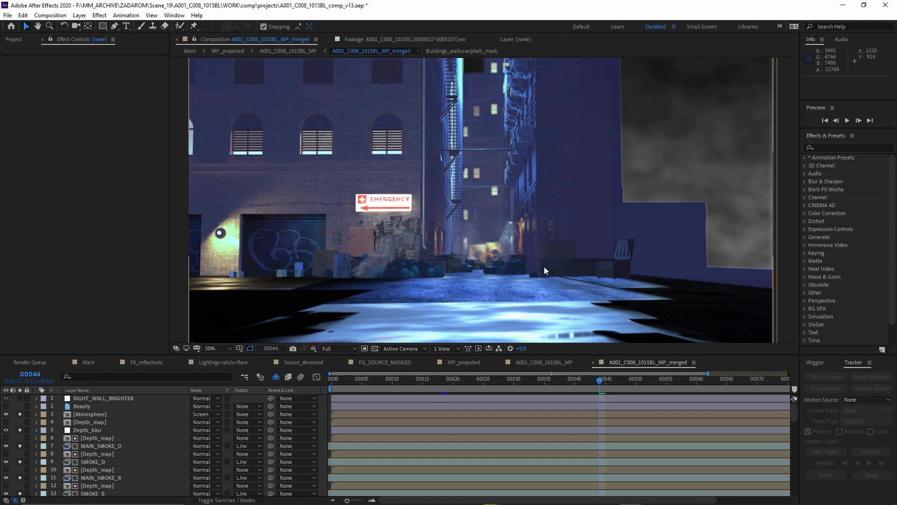
key("alt+Tab")
left_click(225, 225)
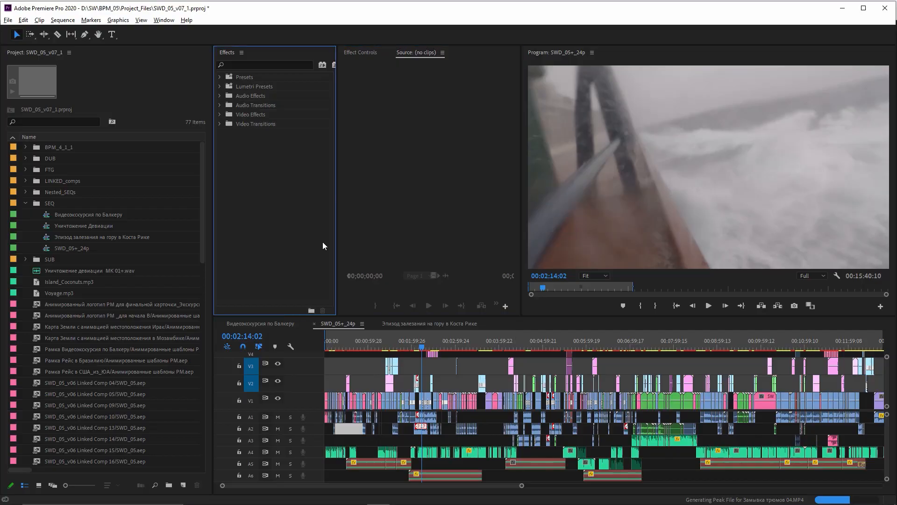
left_click(70, 84)
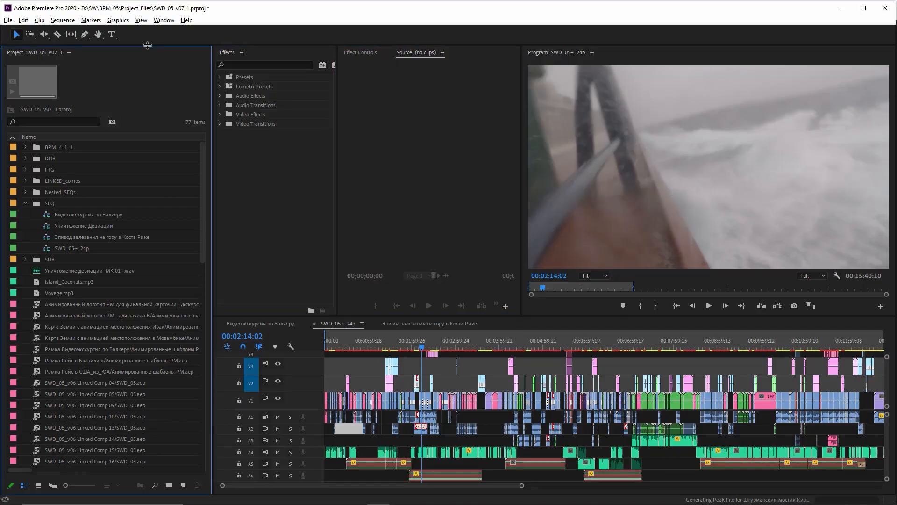
left_click_drag(5, 43, 403, 401)
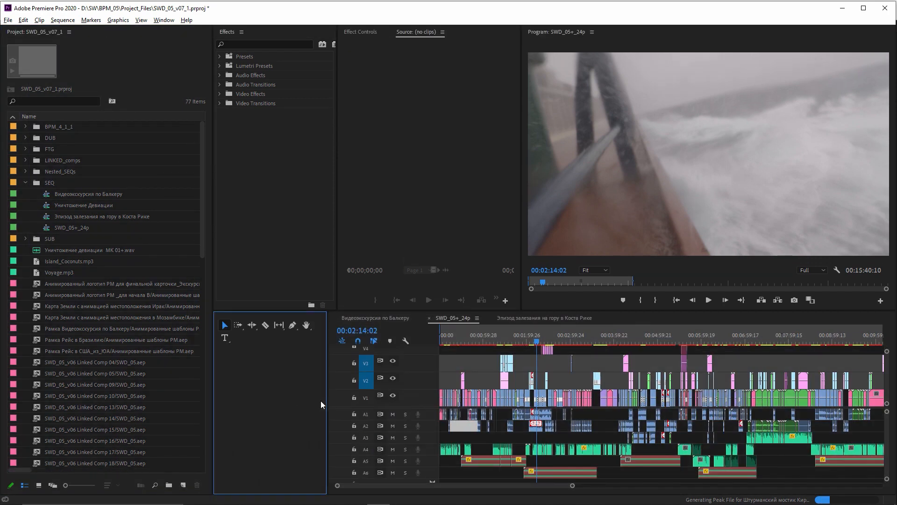
left_click_drag(327, 400, 236, 393)
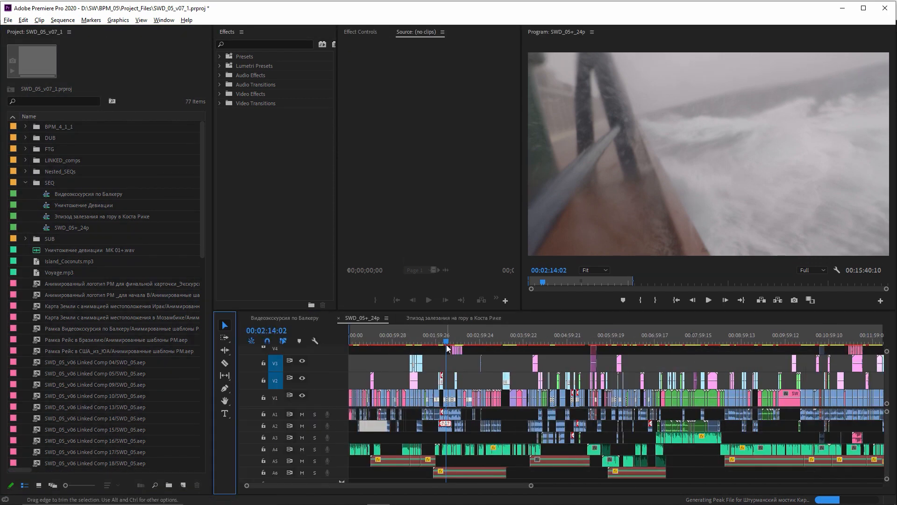
- Scrub the SWD_05+_24p sequence from the storm deck shots to the clip of the worker in coveralls at 00:02:50:21
left_click_drag(447, 348, 451, 348)
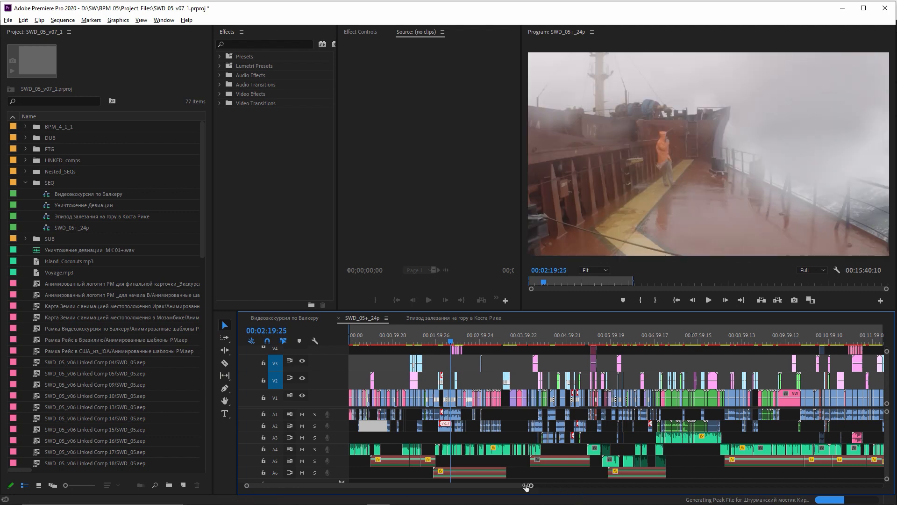
left_click_drag(525, 485, 439, 473)
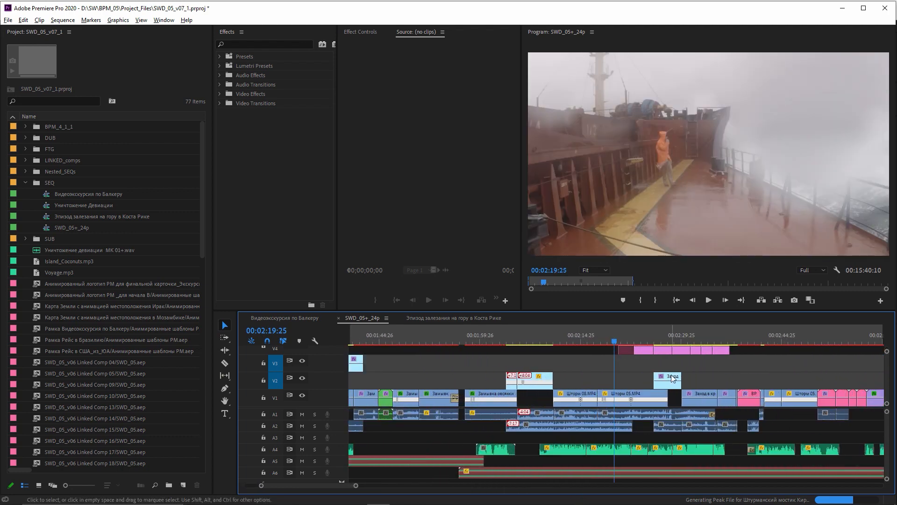
left_click_drag(687, 337, 797, 335)
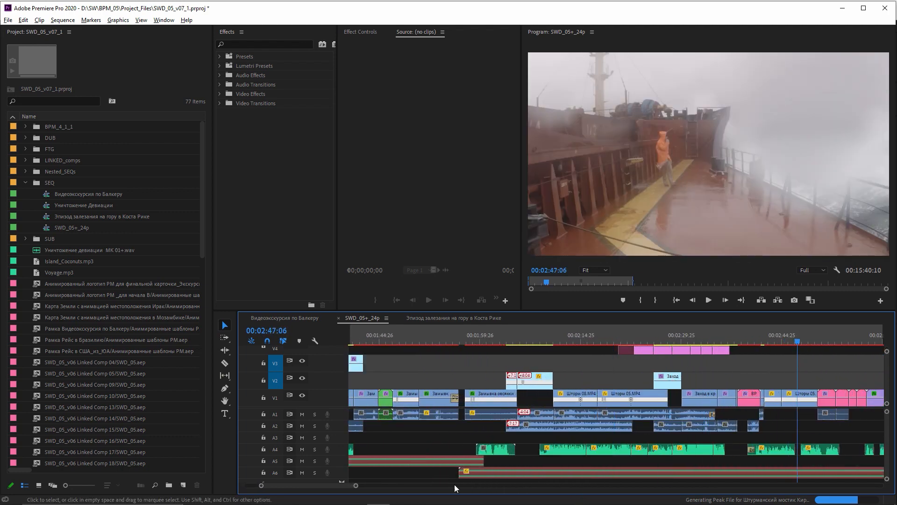
left_click_drag(357, 488, 369, 486)
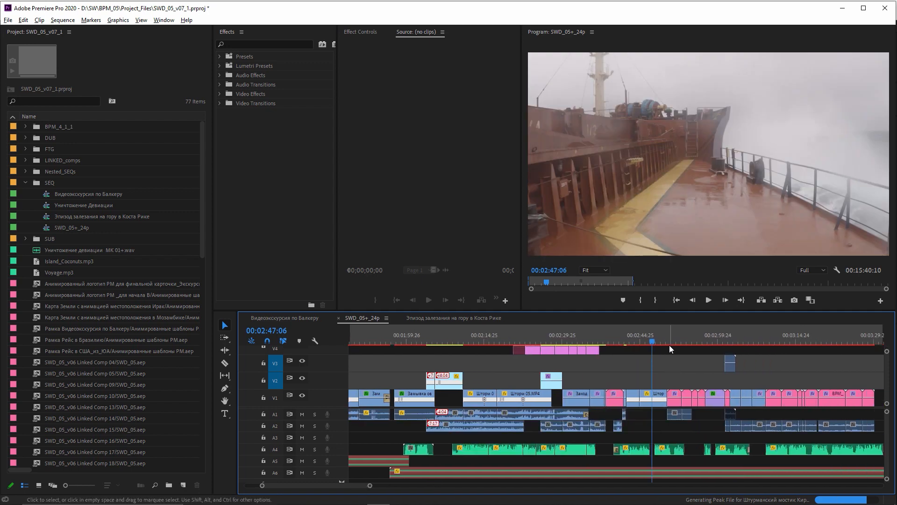
left_click_drag(671, 342, 677, 339)
key("=")
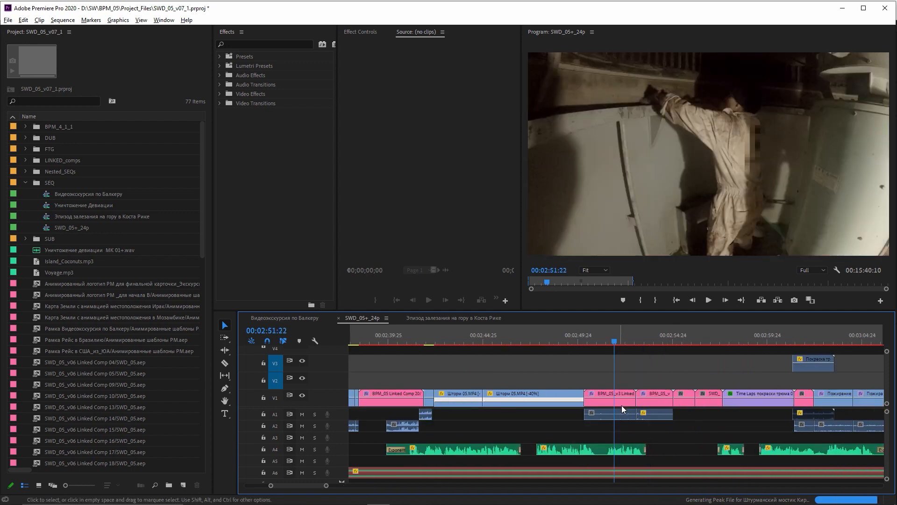
left_click_drag(621, 340, 645, 341)
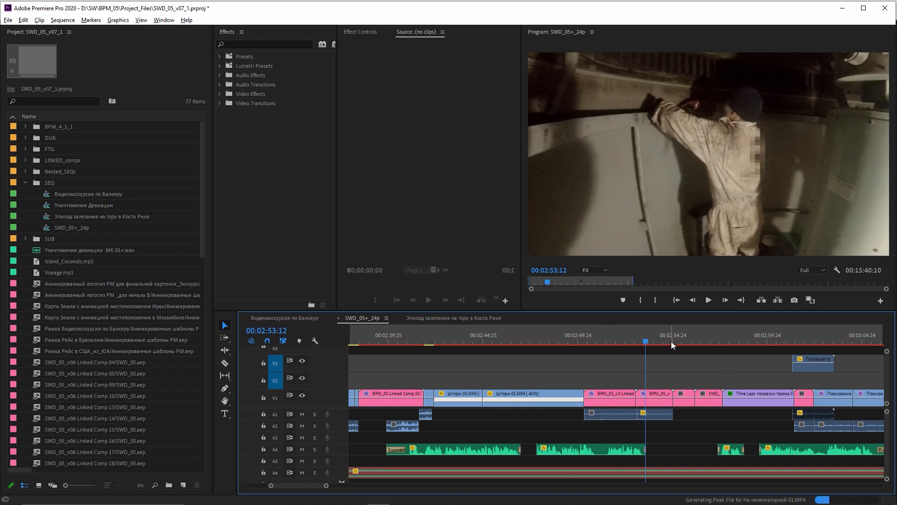
left_click(595, 342)
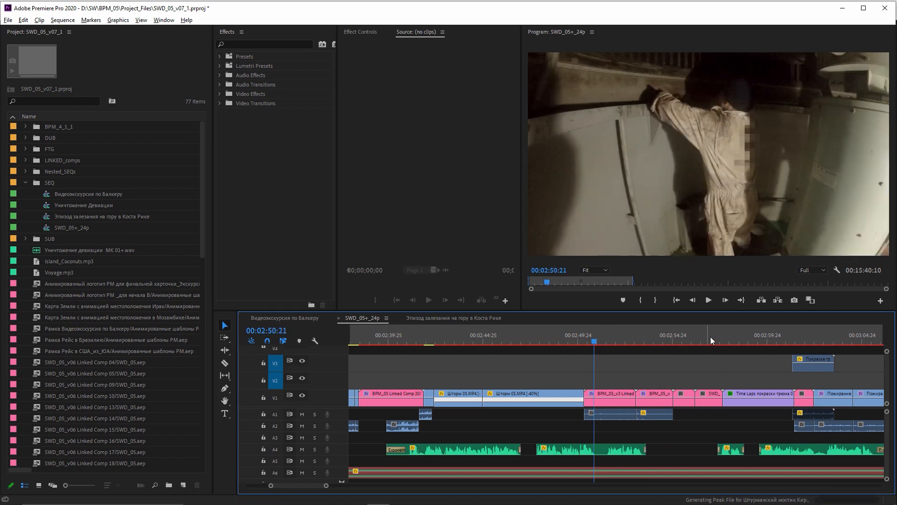
- Switch to the SWD_05+ project in After Effects and preview the stabilized Замывка трюмов 22 composition
left_click(355, 495)
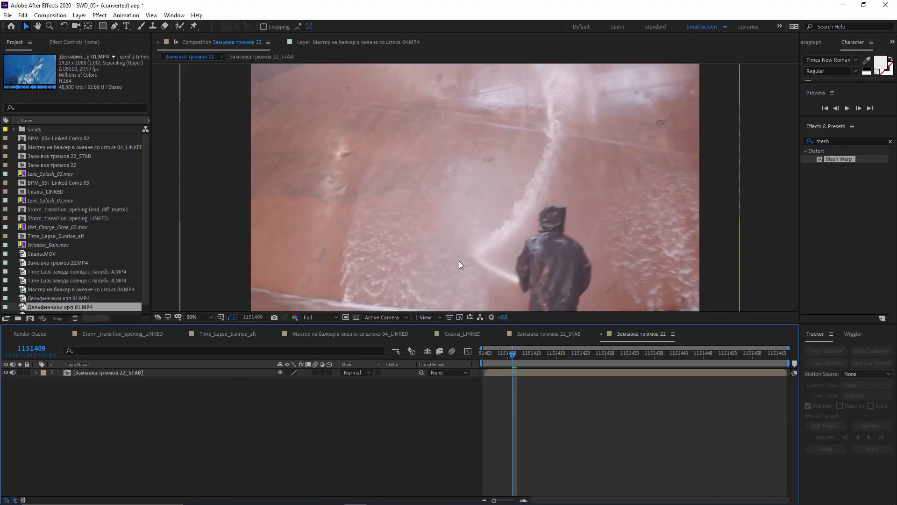
left_click_drag(556, 354, 561, 354)
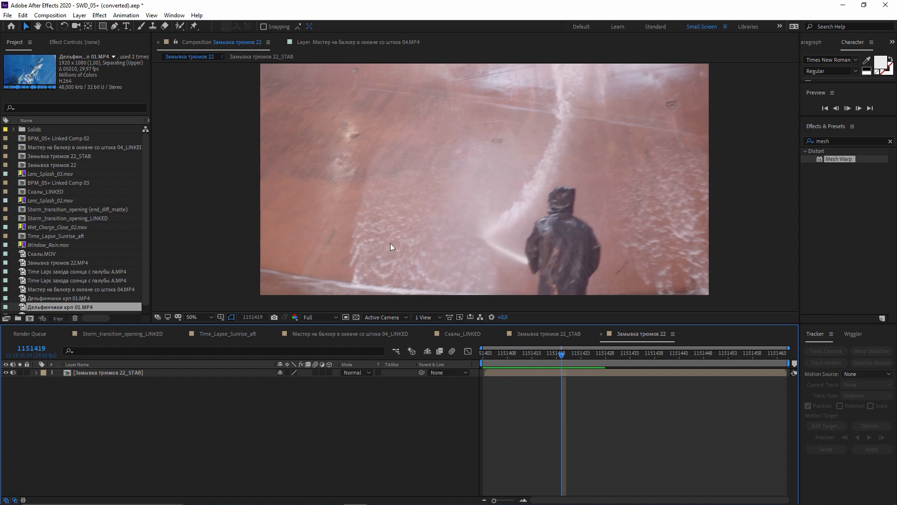
key("space")
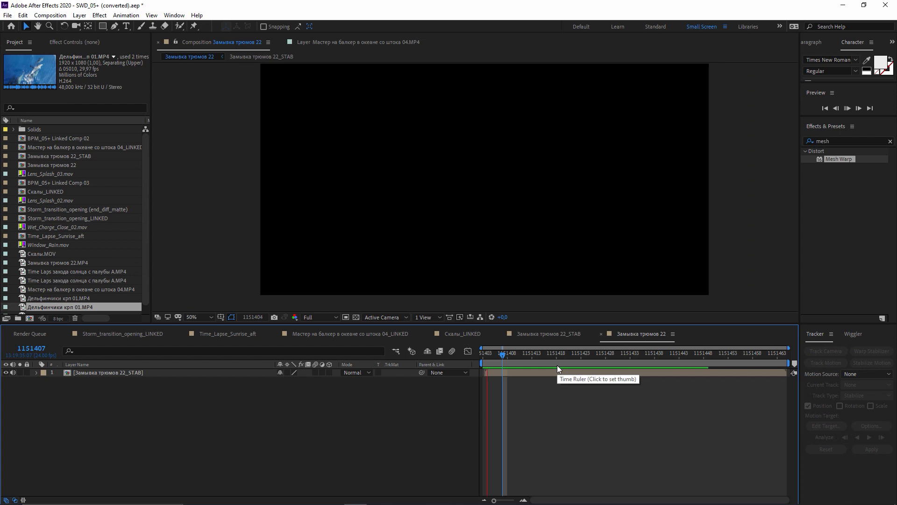
left_click_drag(518, 357, 673, 361)
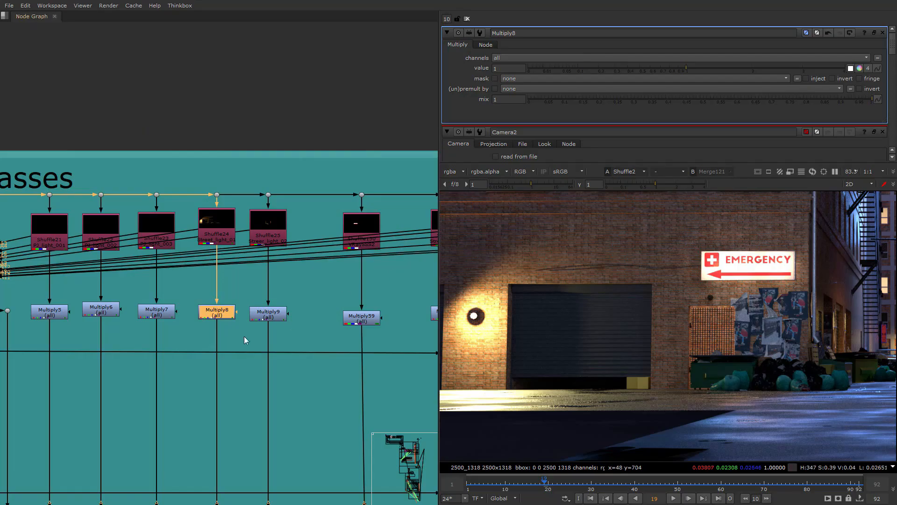
- Switch to Nuke, view the Read6 poster render in the Wall_comp+cln group, and widen the viewer pane
scroll(227, 395, "down", 10)
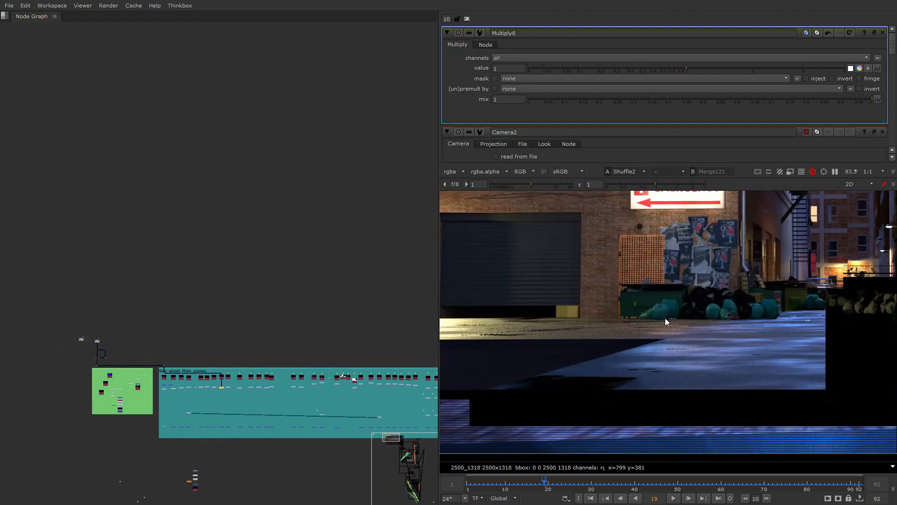
middle_click_drag(277, 407, 119, 194)
scroll(252, 374, "up", 5)
mouse_move(252, 374)
middle_mouse_down()
mouse_move(239, 257)
mouse_move(249, 388)
middle_mouse_up()
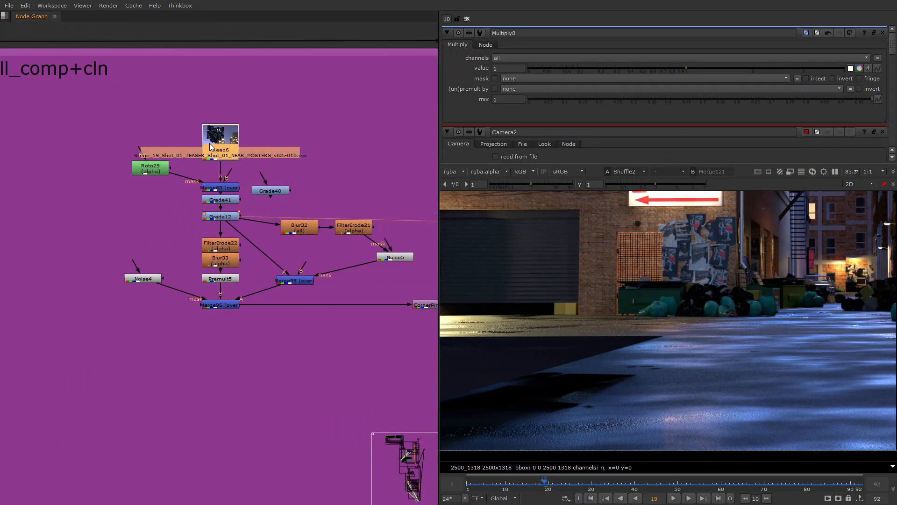
key("1")
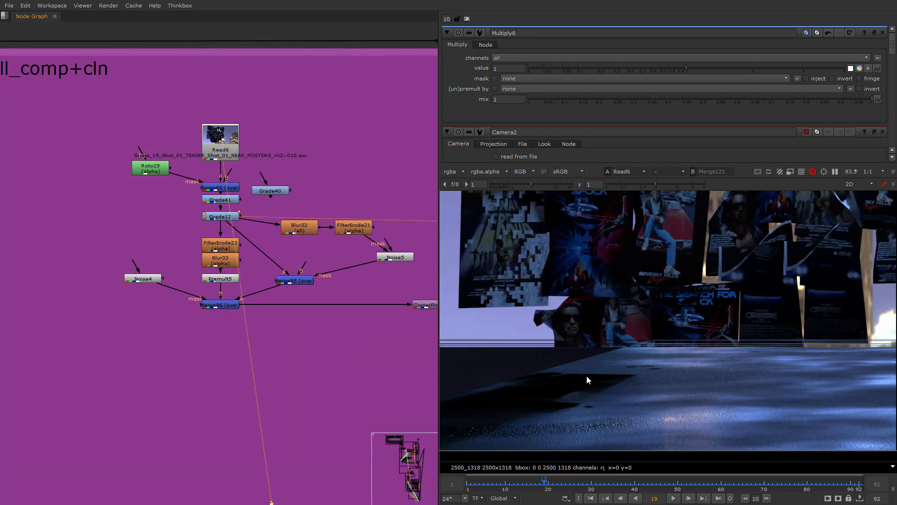
left_click_drag(439, 271, 352, 272)
- Switch to 3ds Max and examine the poster planes placed along the building wall in the perspective view
key("super")
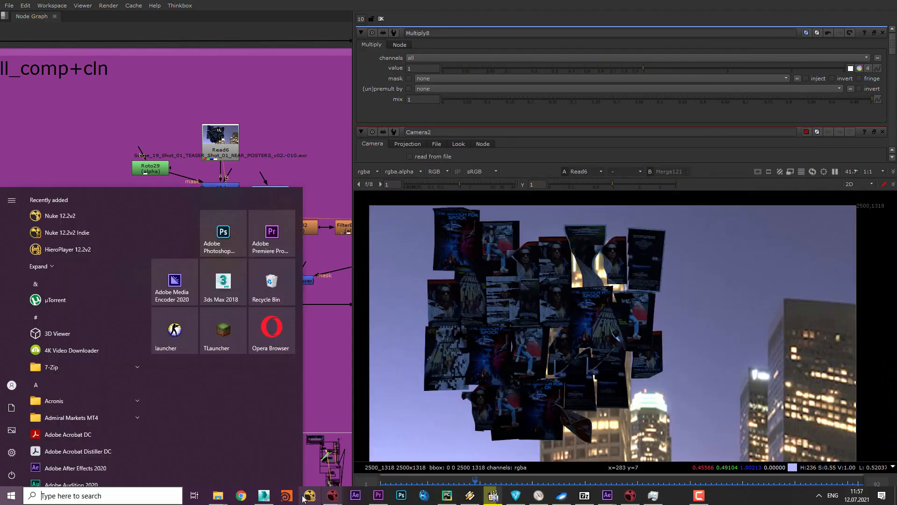
left_click(263, 495)
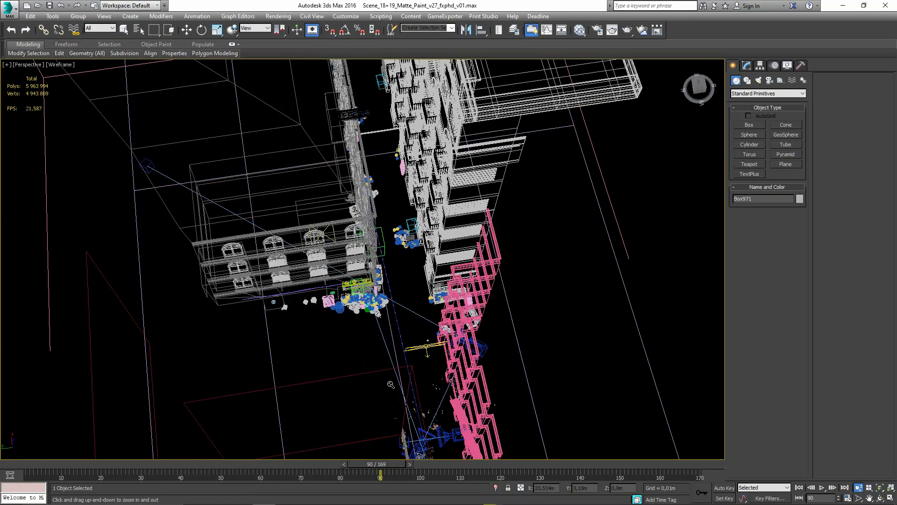
scroll(397, 386, "up", 5)
middle_click_drag(397, 386, 380, 262)
left_click(386, 326)
middle_click_drag(387, 326, 422, 289, "alt")
scroll(386, 324, "up", 4)
scroll(399, 329, "up", 7)
scroll(462, 327, "down", 8)
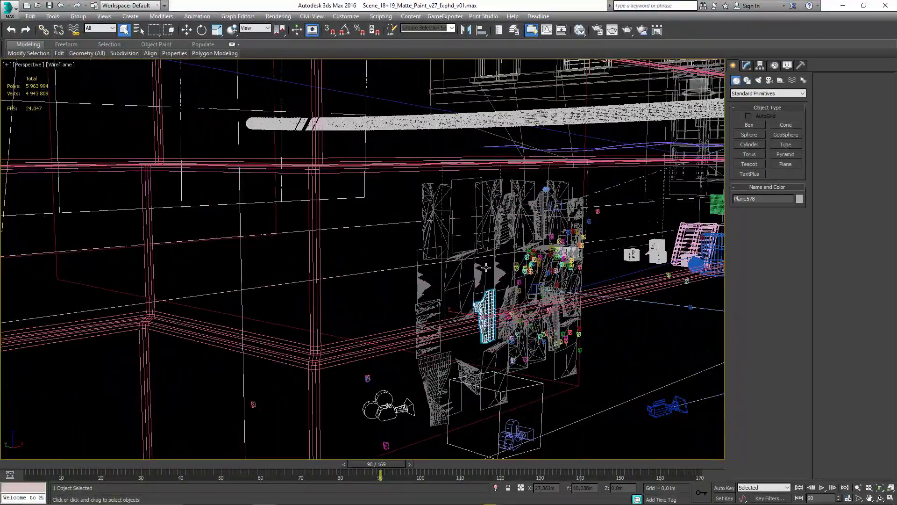
middle_click_drag(510, 259, 383, 255, "alt")
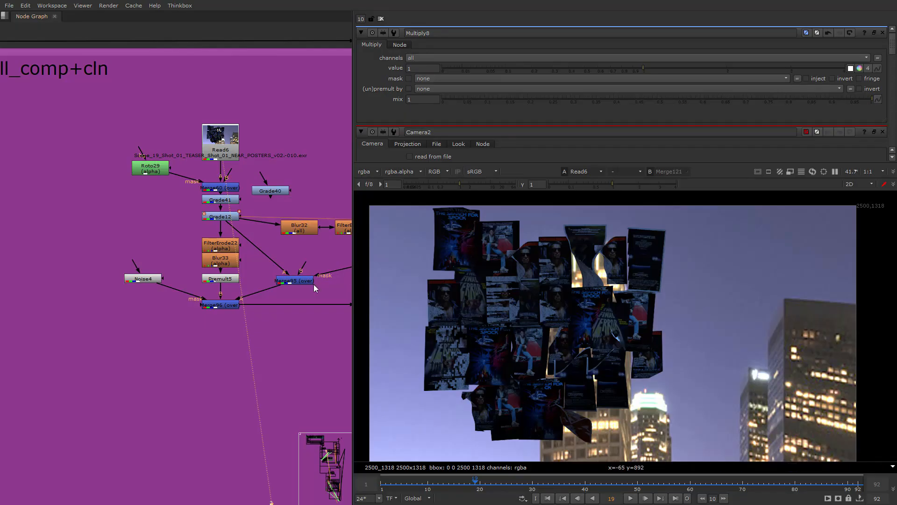
- Return to Nuke, check the alpha channel of Read6, and examine the poster edges up close in RGB
middle_click_drag(315, 288, 269, 294)
key("a")
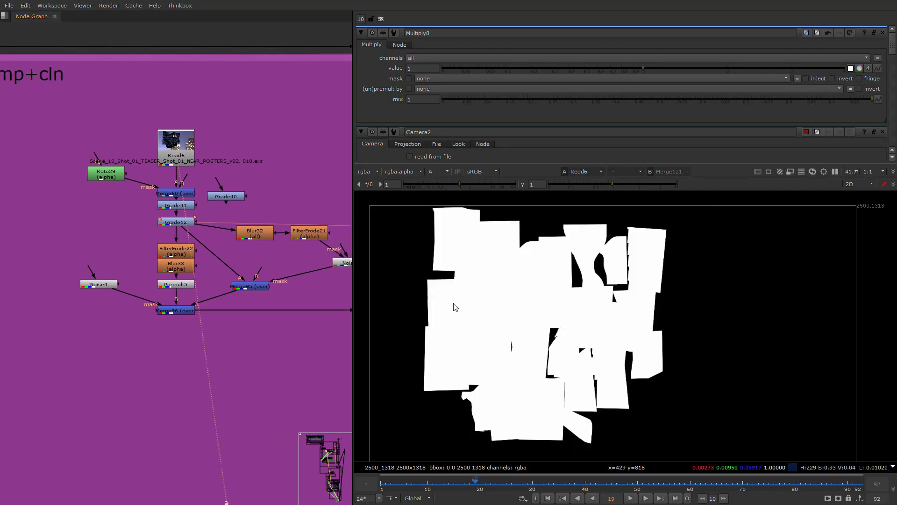
key("a")
scroll(456, 307, "up", 4)
scroll(680, 307, "up", 7)
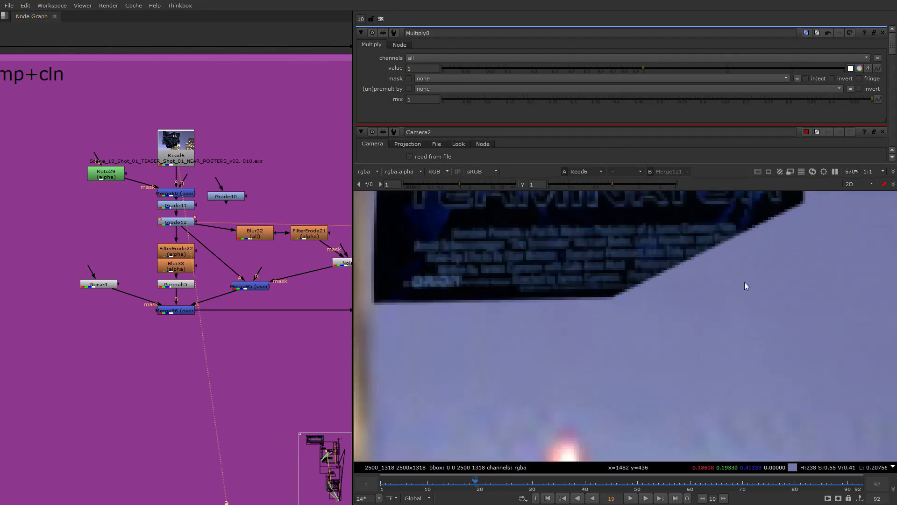
scroll(649, 369, "down", 7)
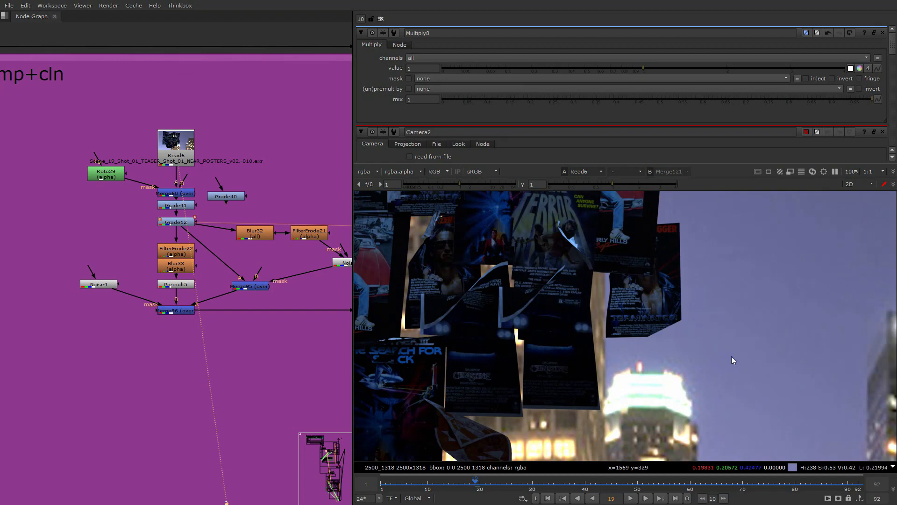
scroll(733, 360, "up", 5)
scroll(224, 173, "up", 3)
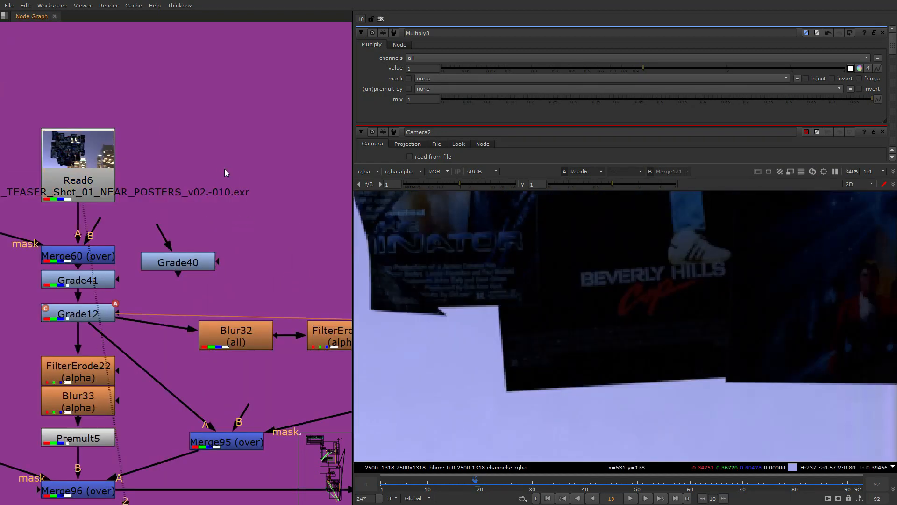
- Add a Premult node, connect it to the Read6 poster render, and view its output
key("Tab")
type("prem")
key("Return")
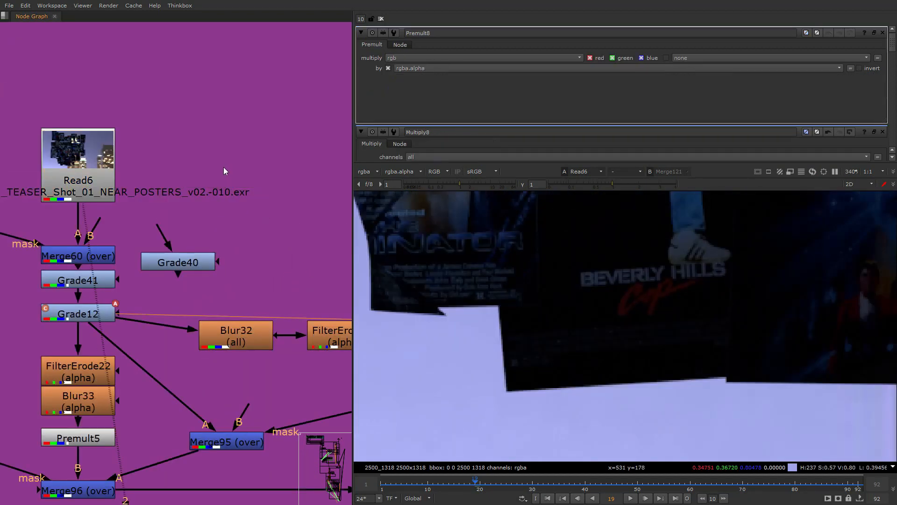
left_click_drag(217, 156, 96, 175)
left_click_drag(233, 171, 241, 172)
key("1")
- Compare the poster edges in the Merge96 result with the FilterErode22 output in the viewer
middle_click_drag(697, 394, 477, 390)
scroll(476, 391, "down", 4)
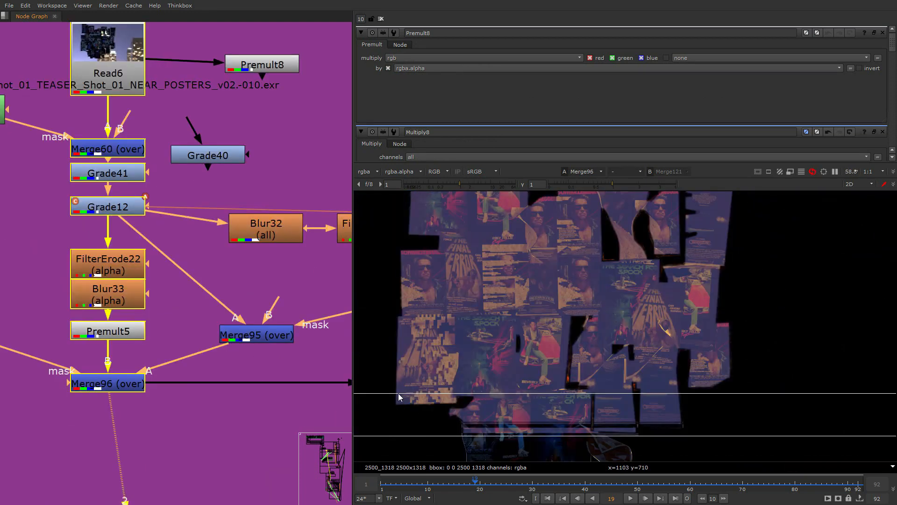
scroll(44, 295, "up", 2)
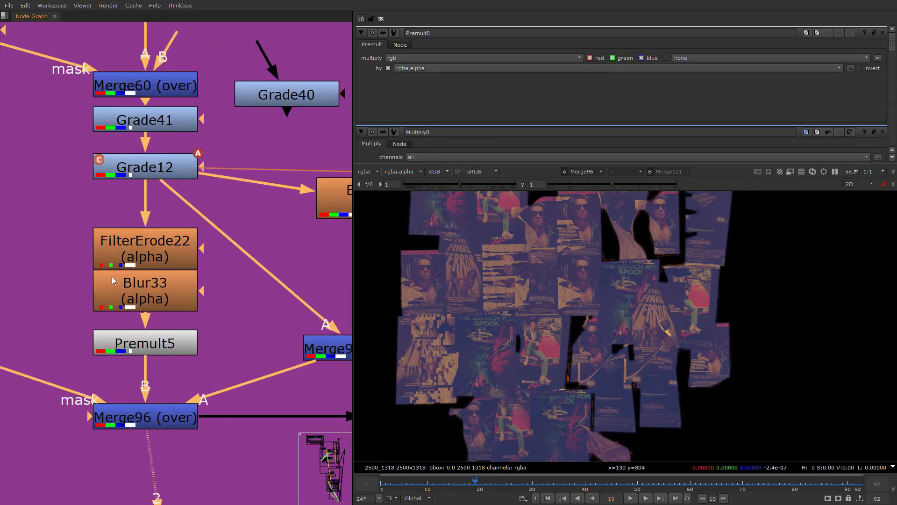
left_click(127, 251)
key("2")
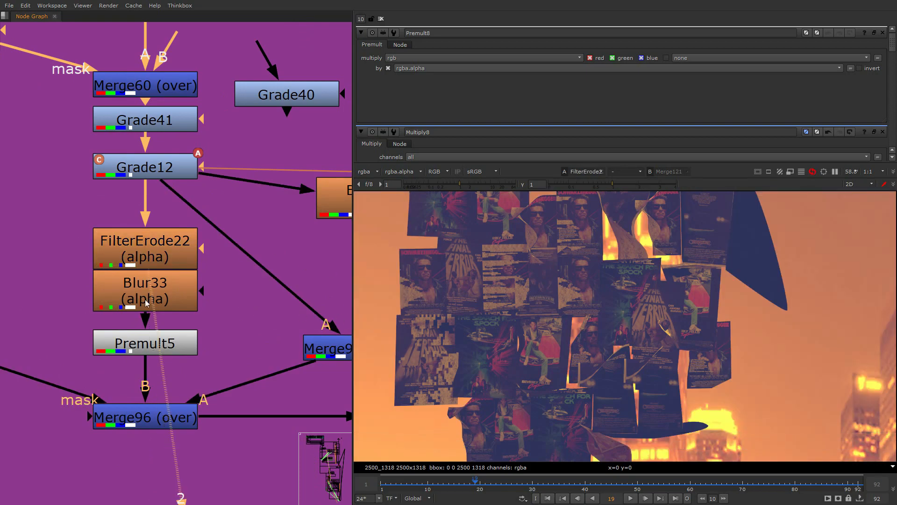
left_click(134, 343)
key("alt+Tab")
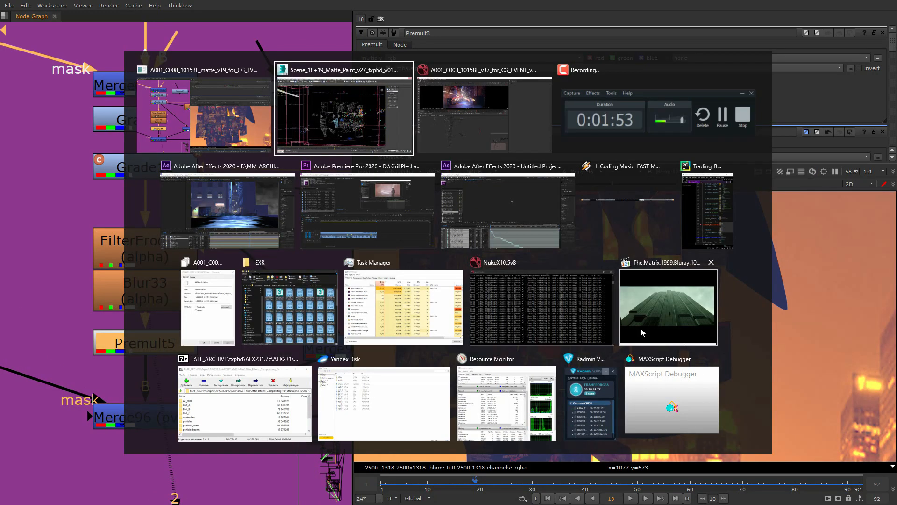
left_click(226, 211)
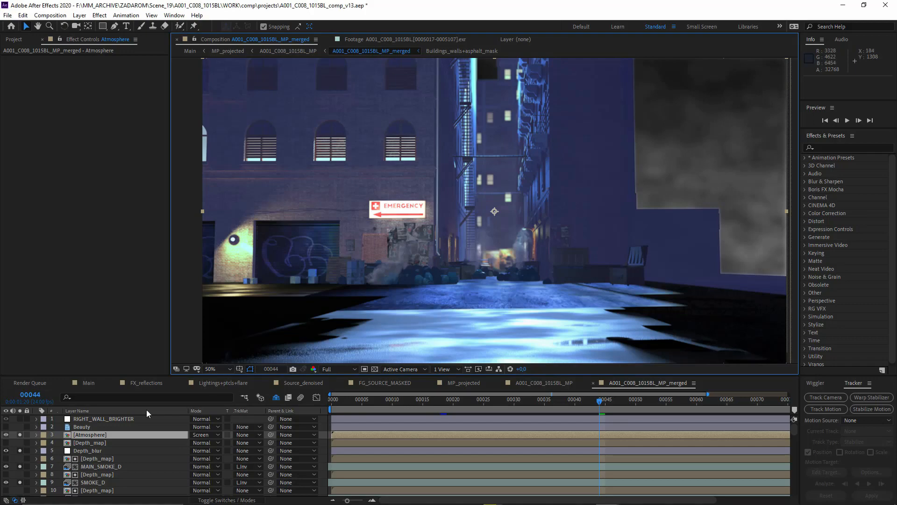
left_click(12, 39)
double_click(65, 224)
left_click(462, 484)
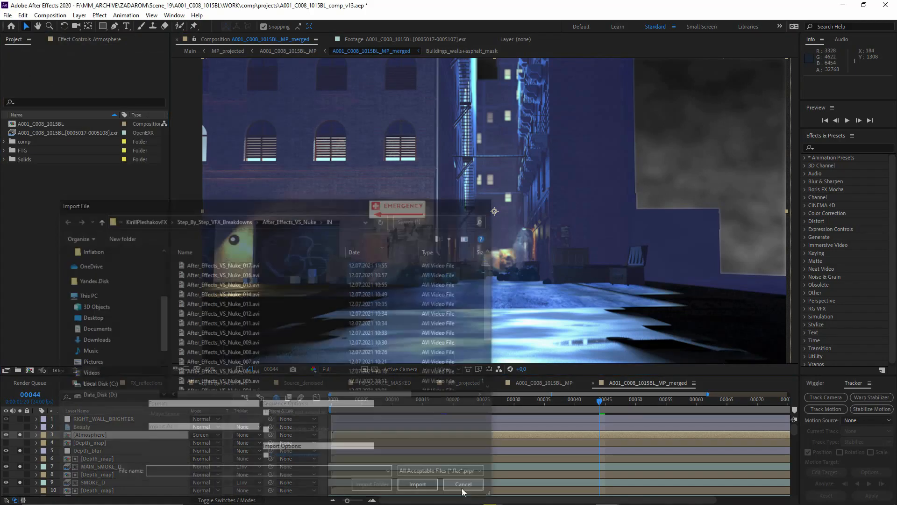
- Look up the Read6 source file in Nuke, import the NEAR_POSTERS_B_v01.0001.exr render into After Effects, and open it as footage
key("alt+Tab")
middle_click_drag(194, 48, 182, 283)
scroll(176, 327, "down", 3)
double_click(158, 243)
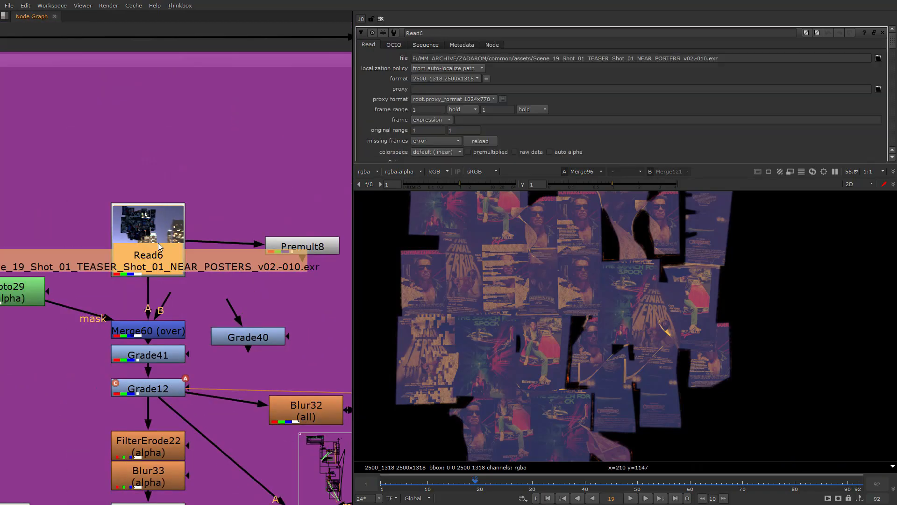
double_click(315, 311)
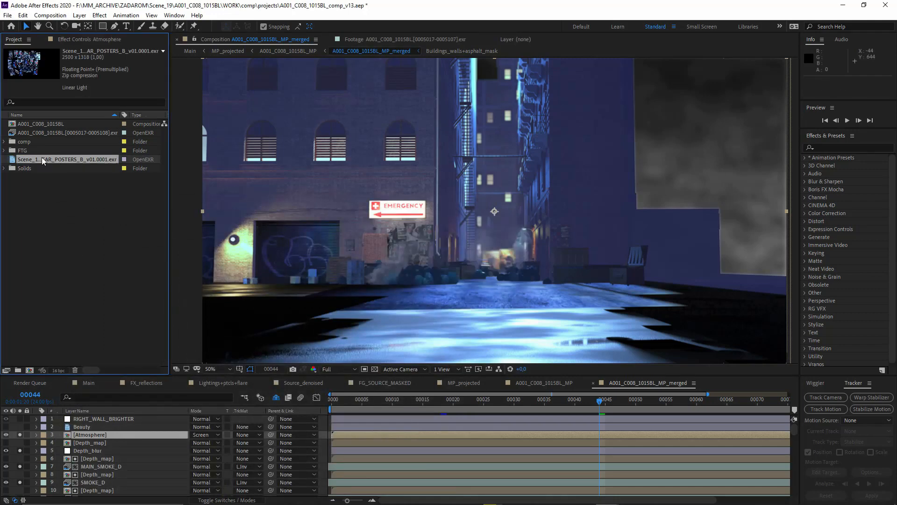
double_click(49, 161)
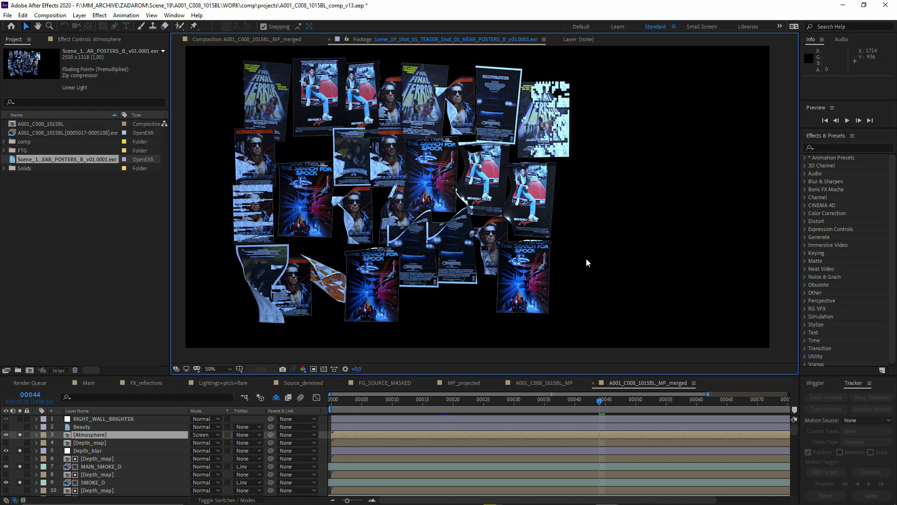
key("alt+Tab")
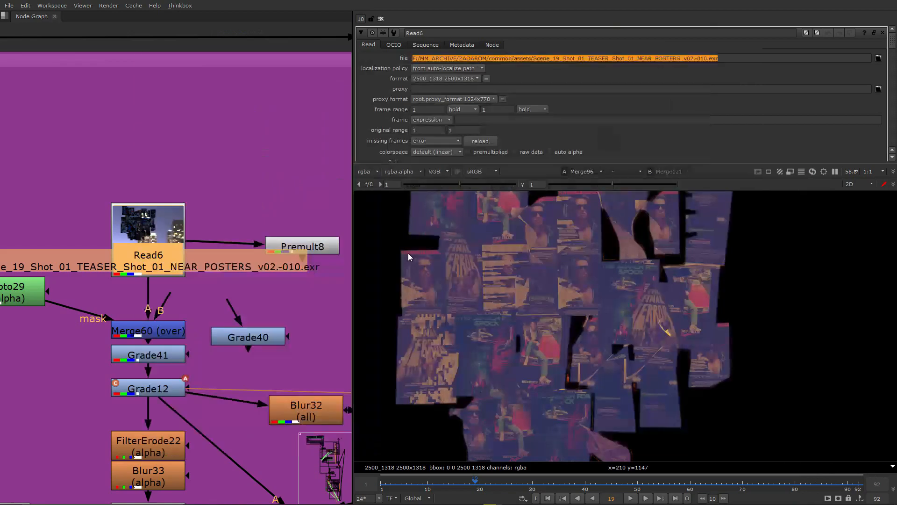
key("alt+Tab")
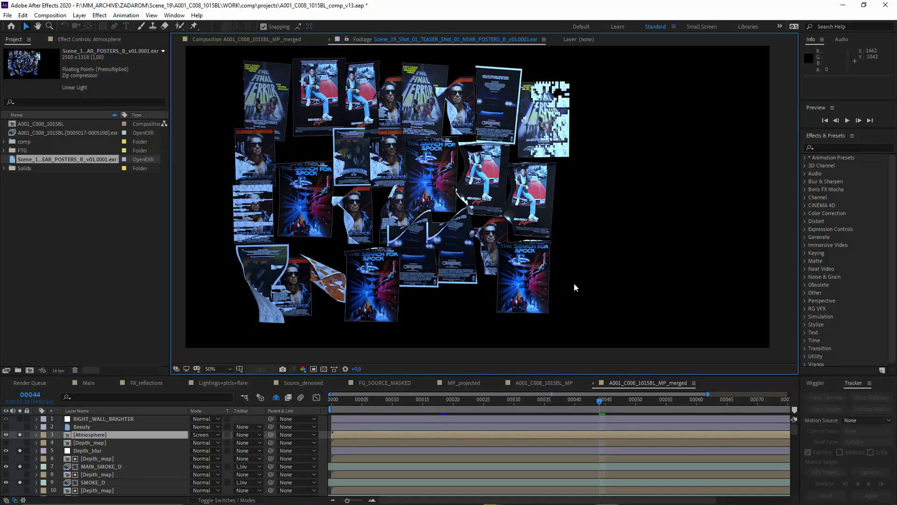
- Import Charge_White_snow_D.mov from the CHARGES folder of SCANDINAVA_STOCK_FTG_001 on the Data_Disk (D:) drive
double_click(70, 266)
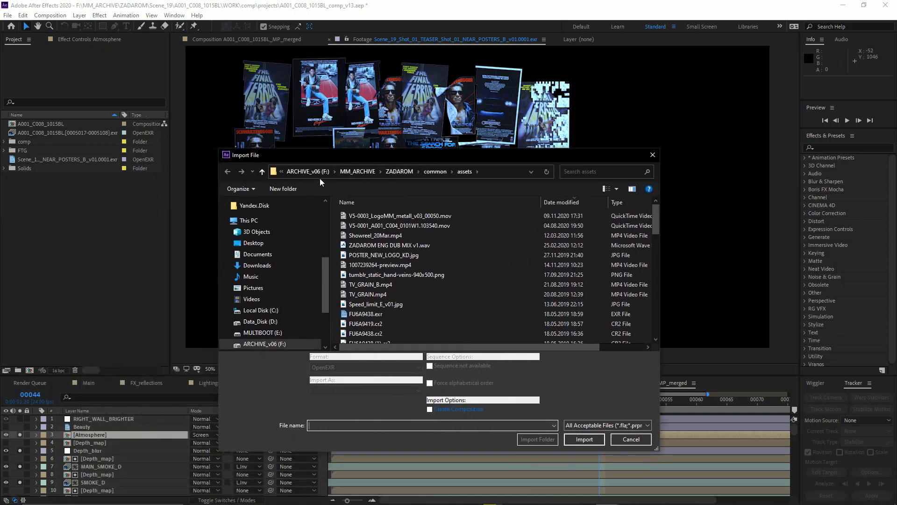
left_click(316, 171)
left_click(260, 322)
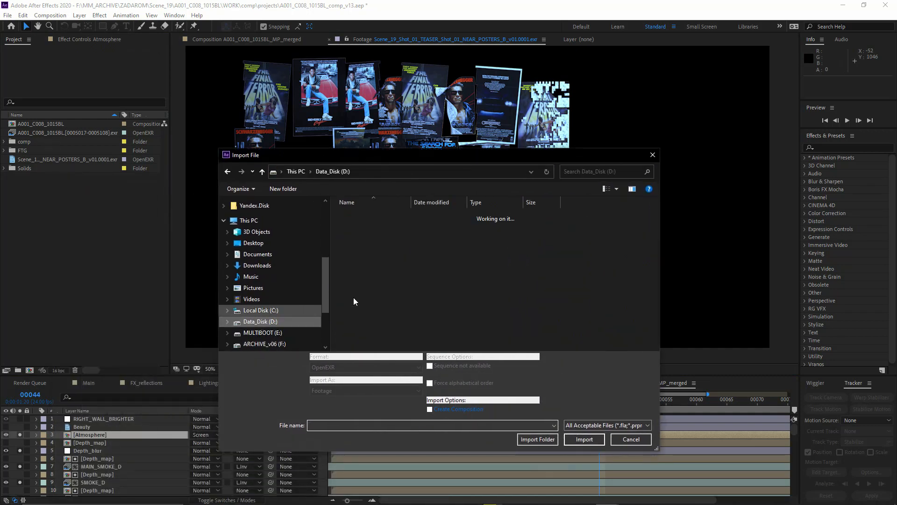
scroll(400, 303, "down", 3)
scroll(398, 329, "down", 1)
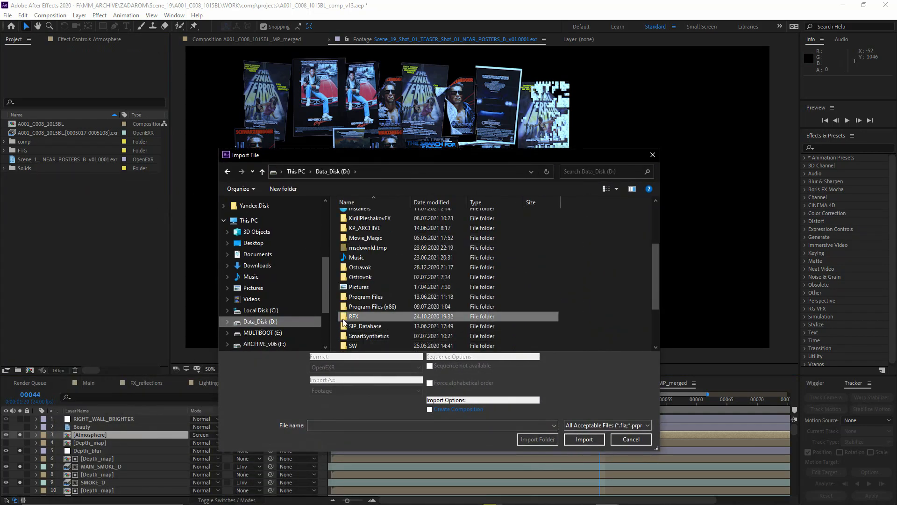
double_click(360, 316)
double_click(369, 264)
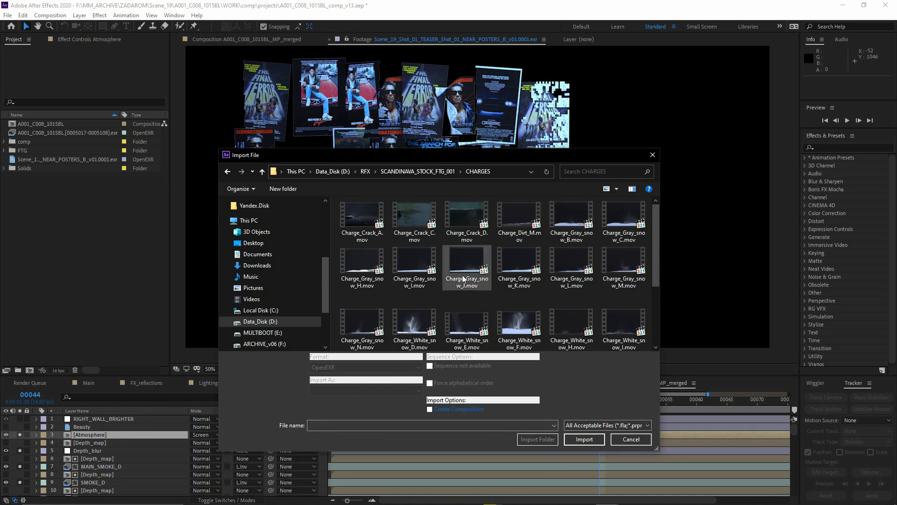
double_click(411, 327)
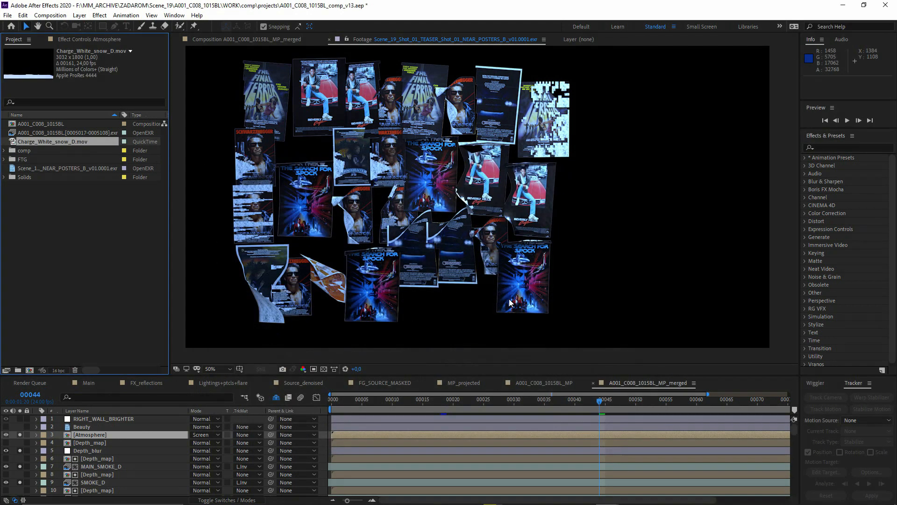
- Open the Charge_White_snow_D.mov footage and scrub to frame 42 to examine the snow explosion
double_click(66, 144)
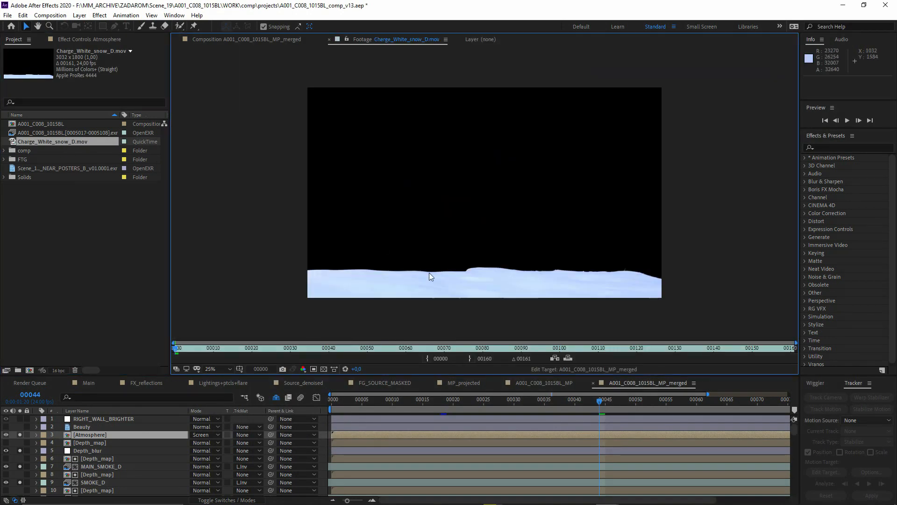
left_click_drag(388, 350, 336, 349)
left_click(26, 192)
left_click(31, 143)
- Set the alpha interpretation of Charge_White_snow_D.mov to Ignore and examine the explosion with its background
right_click(51, 144)
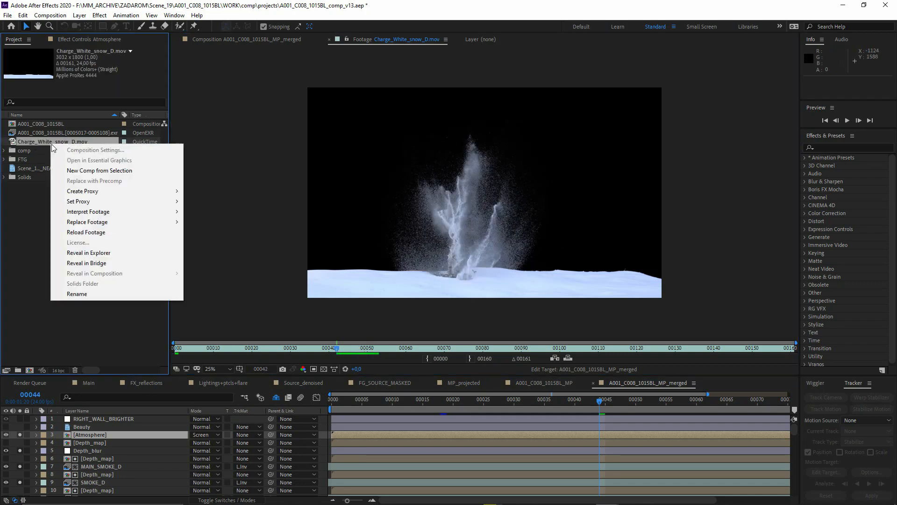
mouse_move(139, 211)
left_click(206, 212)
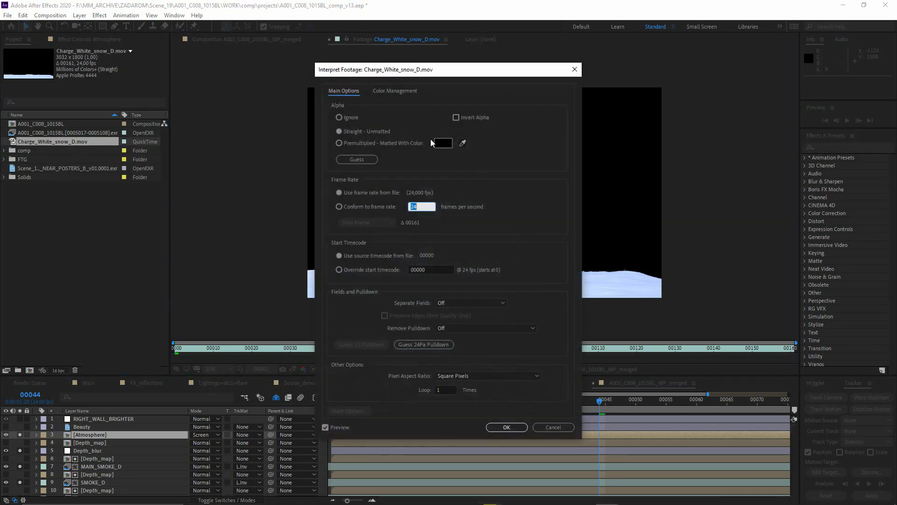
left_click(339, 117)
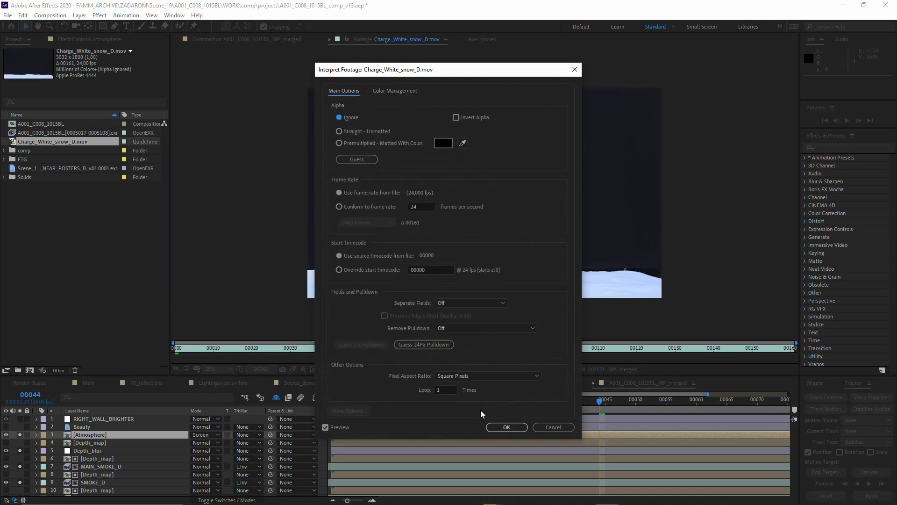
left_click(507, 427)
scroll(406, 203, "up", 2)
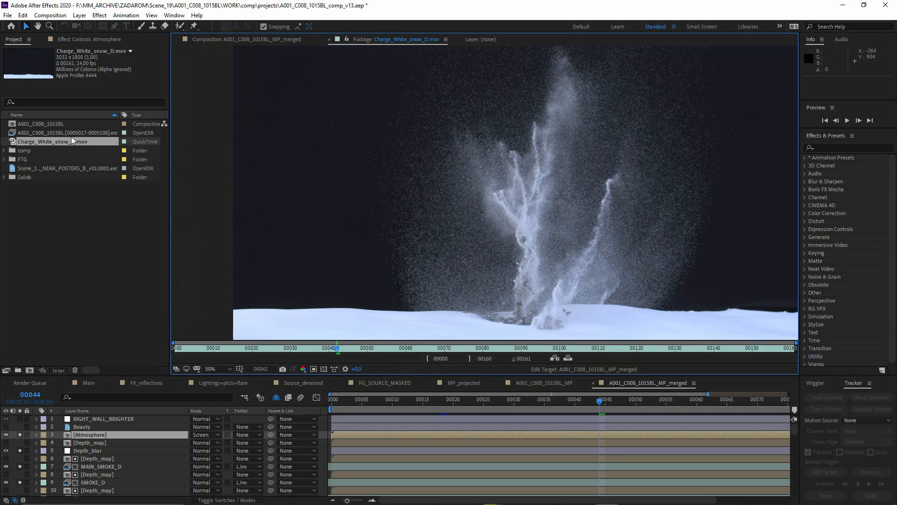
- Create a new composition from the Charge_White_snow_D.mov footage
left_click(41, 196)
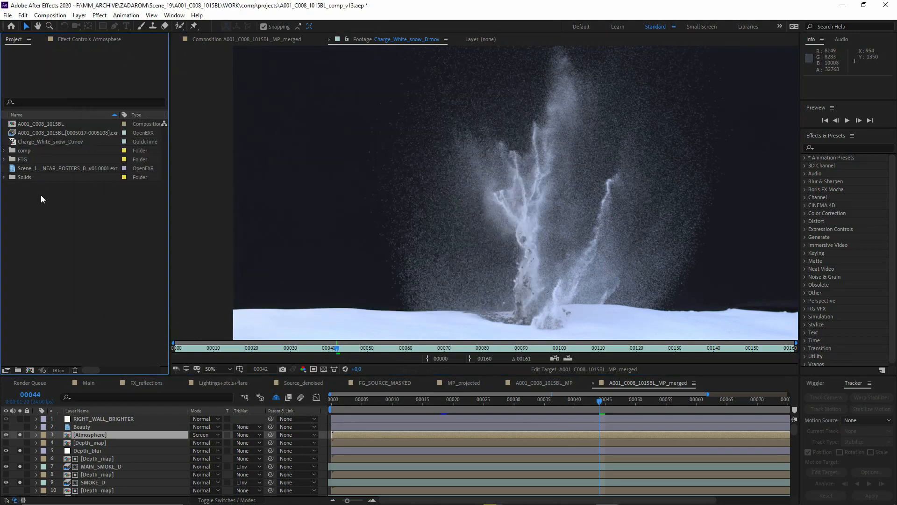
left_click(70, 142)
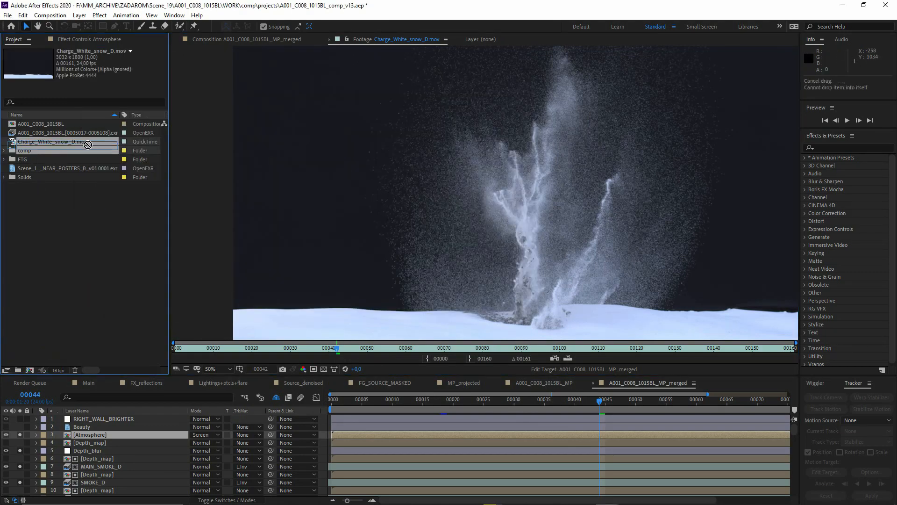
left_click_drag(89, 143, 30, 370)
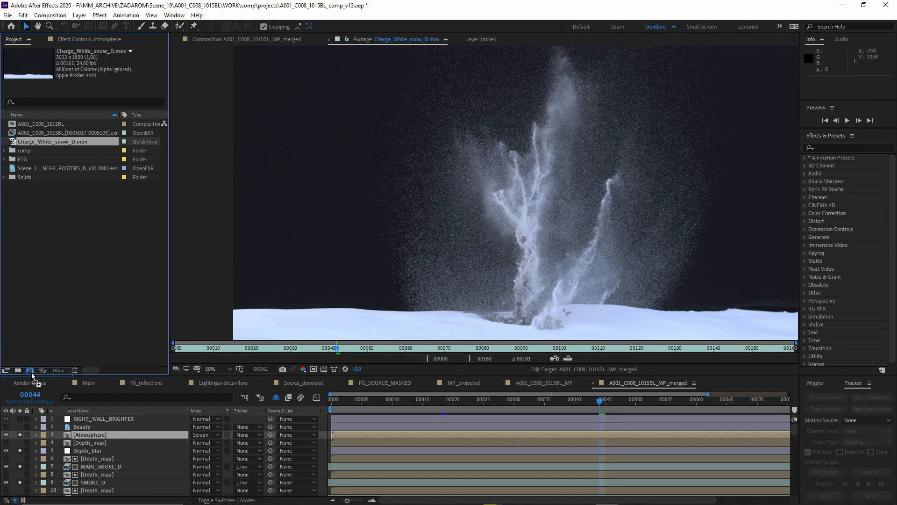
right_click(118, 419)
- Duplicate the Charge_White_snow_D.mov footage item and add the copy as a layer above the original in the composition
left_click(48, 139)
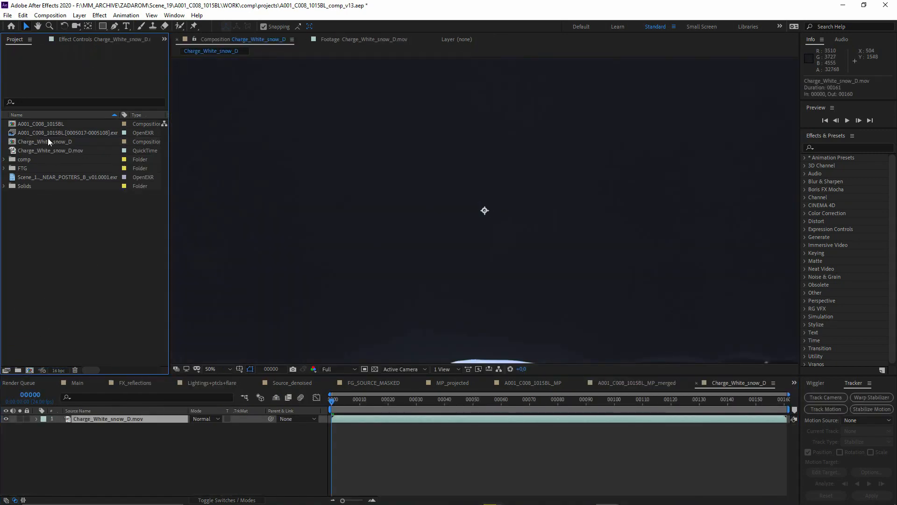
left_click(58, 159)
left_click(62, 150)
key("ctrl+d")
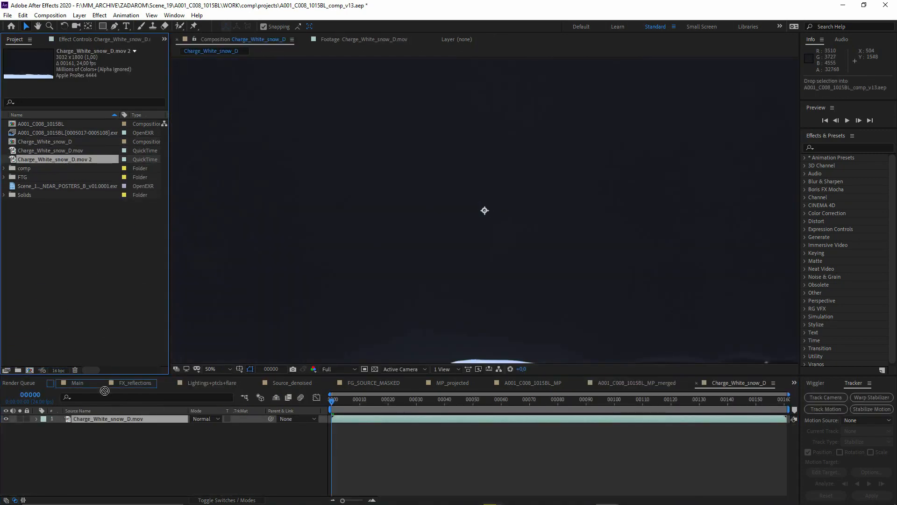
left_click(100, 424)
left_click_drag(101, 424, 101, 419)
- Set the duplicated snow footage's alpha interpretation to Straight - Unmatted
right_click(67, 158)
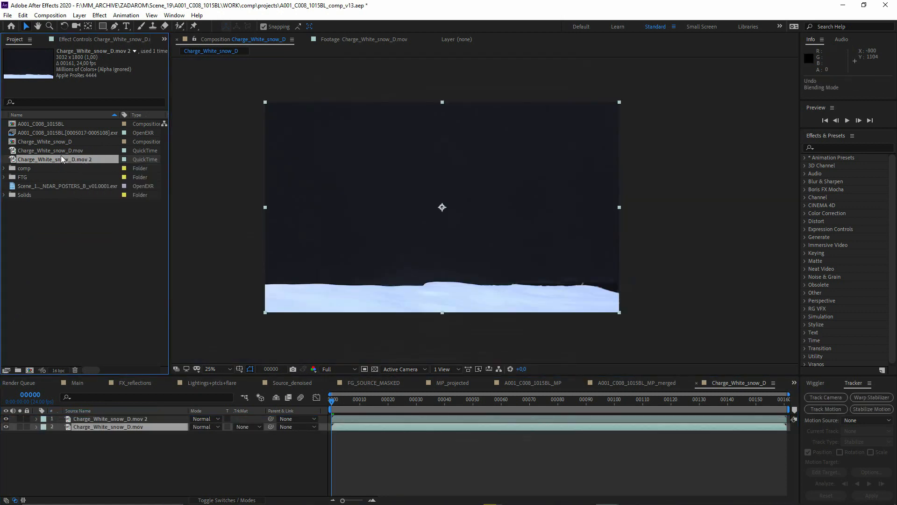
right_click(62, 159)
mouse_move(140, 225)
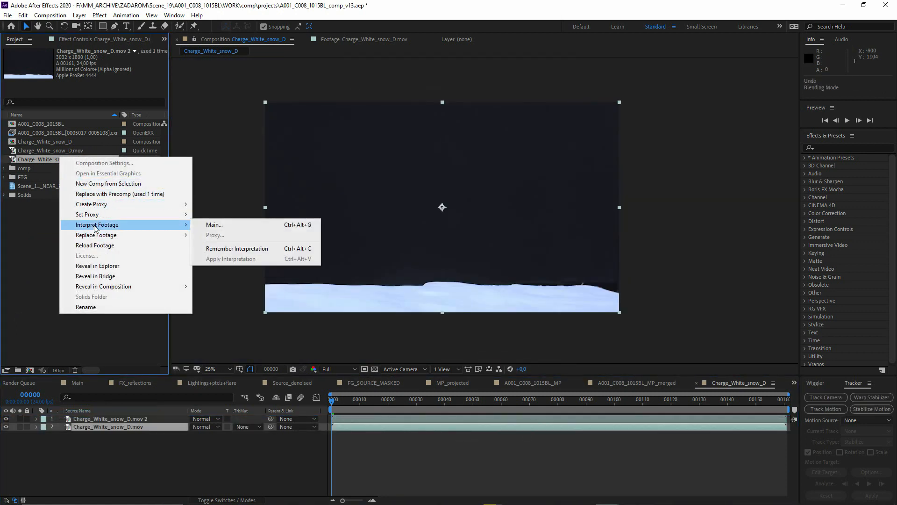
left_click(210, 225)
left_click(369, 128)
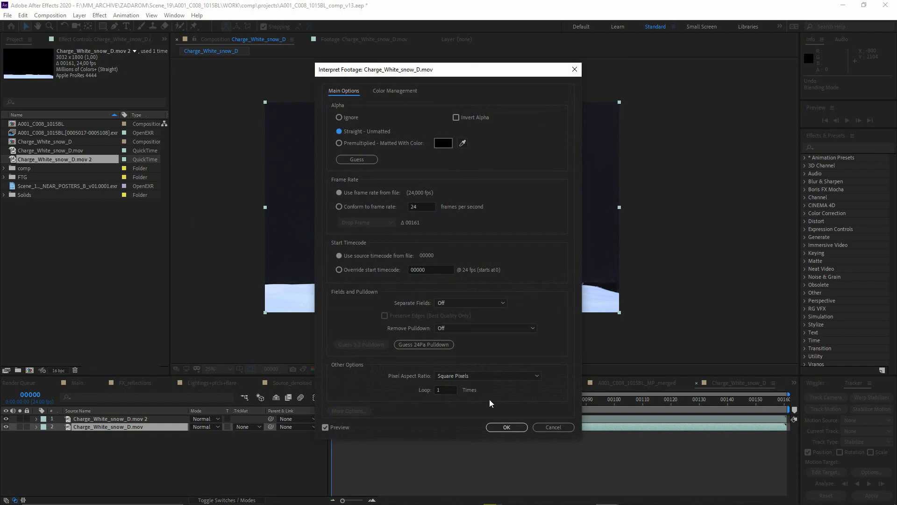
left_click(508, 428)
- Check the duplicate layer in solo, apply it as Alpha Matte to the original snow layer, and scrub to frame 61
left_click(125, 418)
left_click(19, 419)
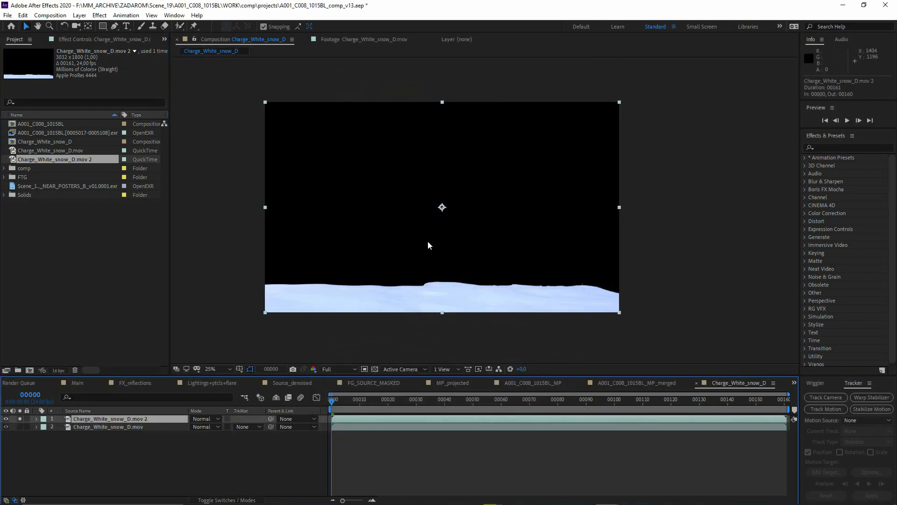
left_click(20, 419)
left_click(247, 427)
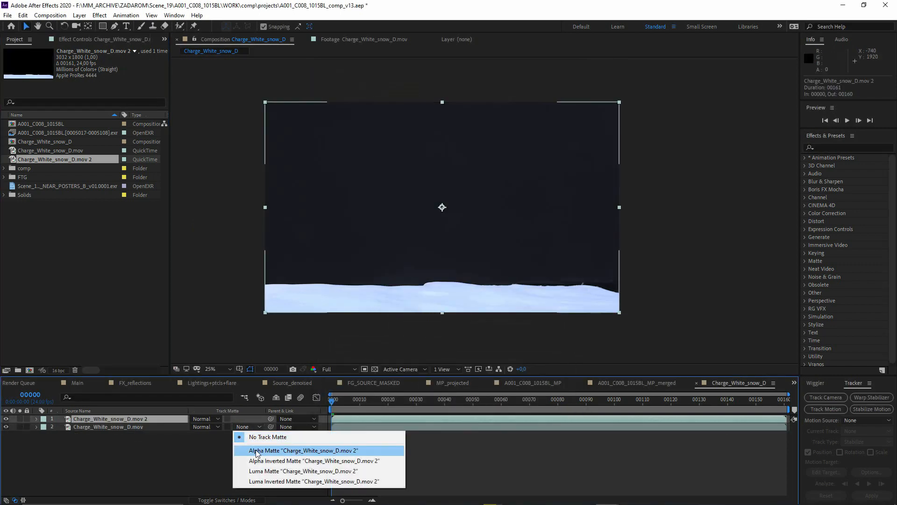
left_click(373, 450)
left_click(597, 401)
left_click_drag(579, 401, 504, 404)
- Parent the Charge_White_snow_D.mov 2 matte layer to the Charge_White_snow_D.mov layer below it
left_click(142, 427)
left_click(161, 419)
left_click_drag(270, 419, 145, 427)
left_click(126, 427)
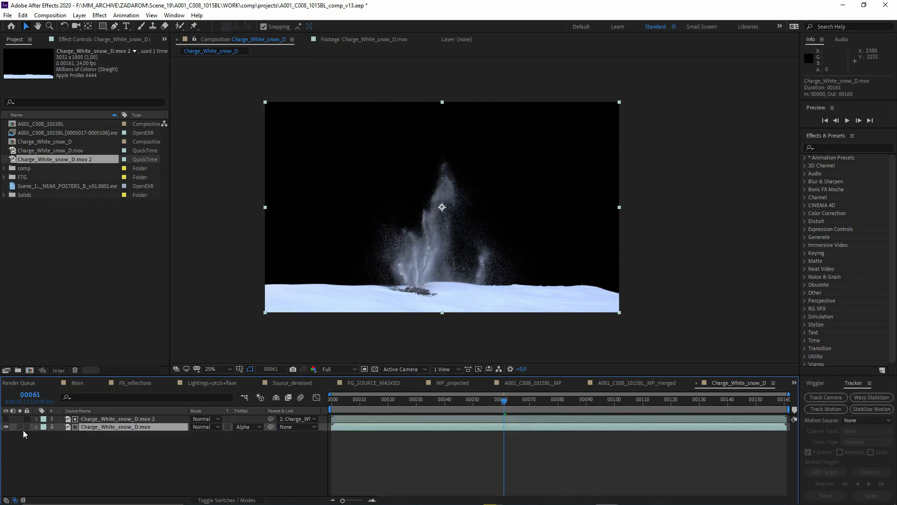
- Try shifting the lower snow layer's Anchor Point to 1622, 1003 with its parented matte, and undo the move
left_click(37, 427)
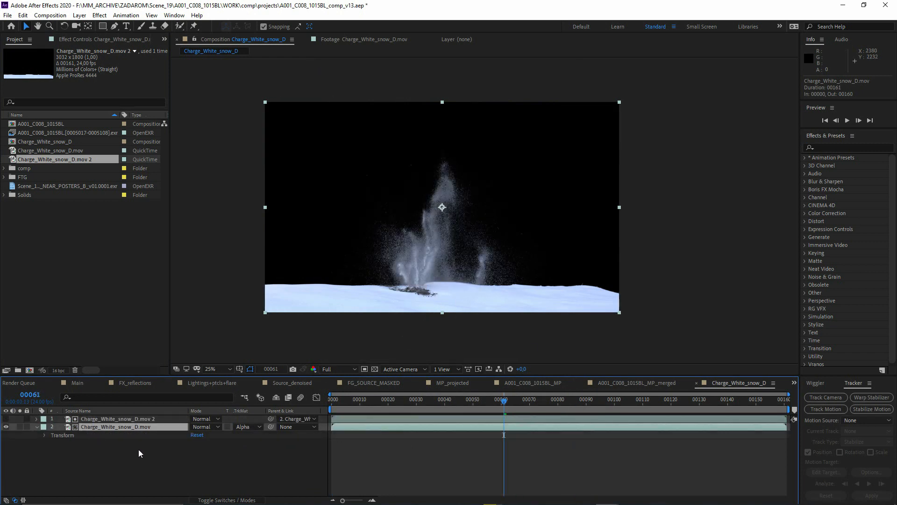
left_click(44, 435)
left_click_drag(194, 443, 263, 443)
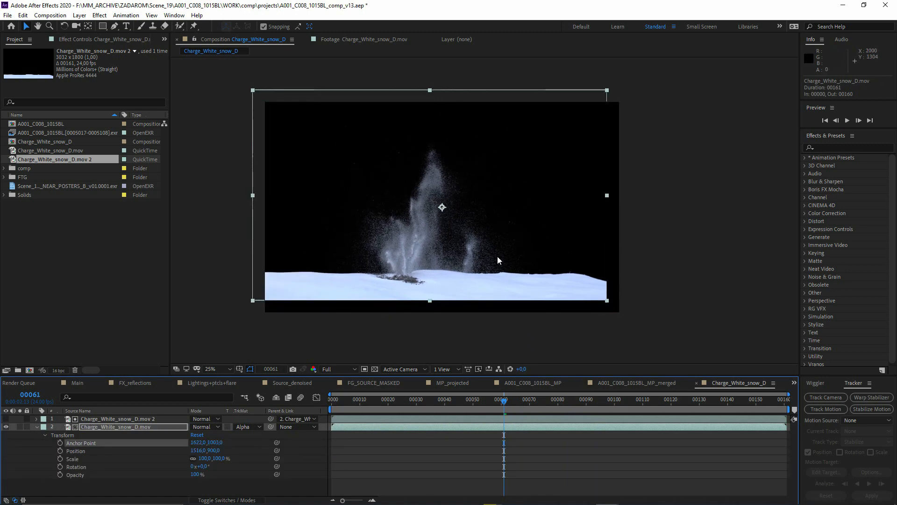
key("ctrl+z")
key("ctrl+z")
left_click(228, 271)
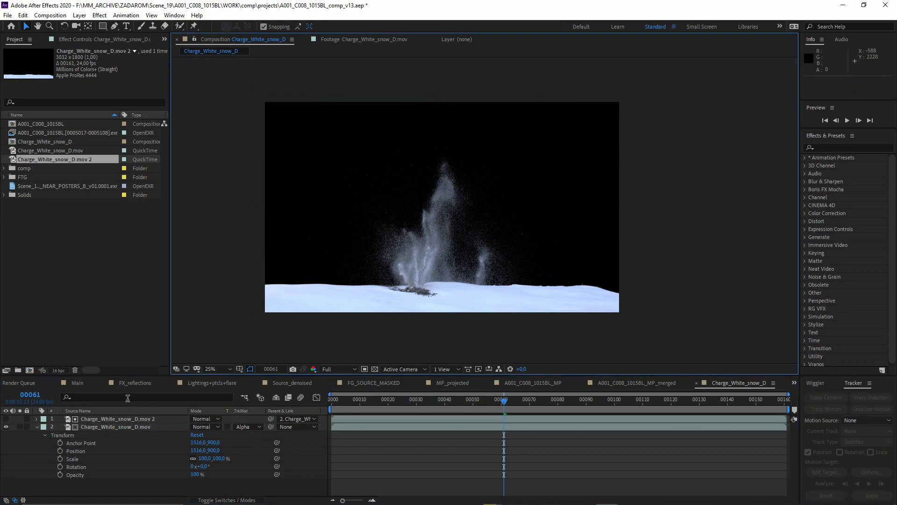
- Switch back to Nuke, view the Read6 poster render, and examine the posters against the city background
key("alt+Tab")
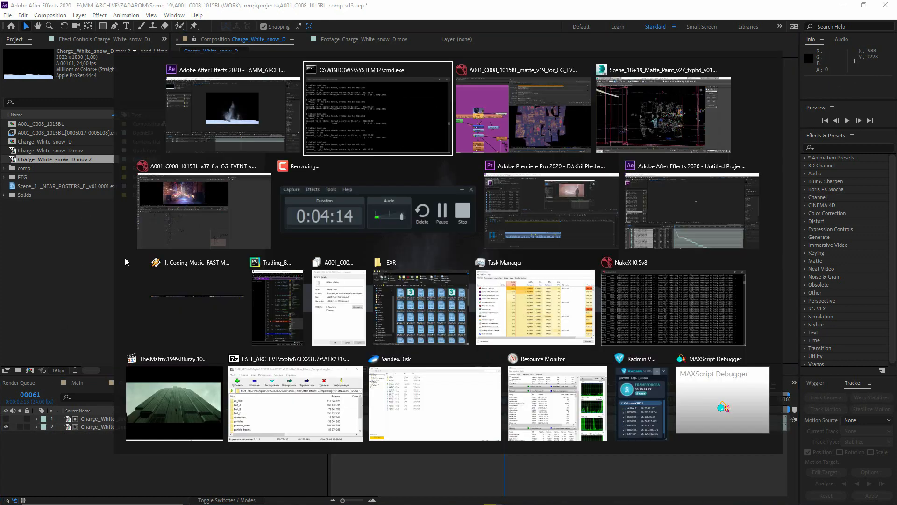
left_click(126, 198)
key("1")
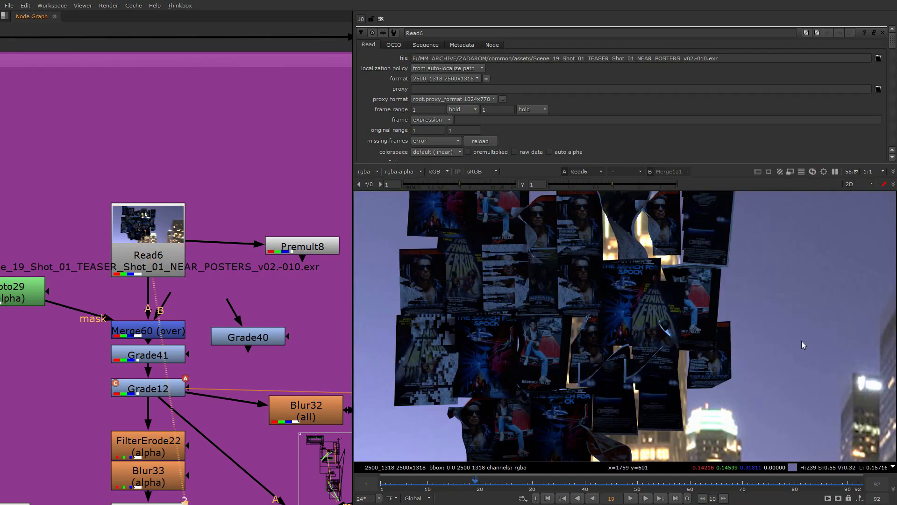
left_click(304, 248)
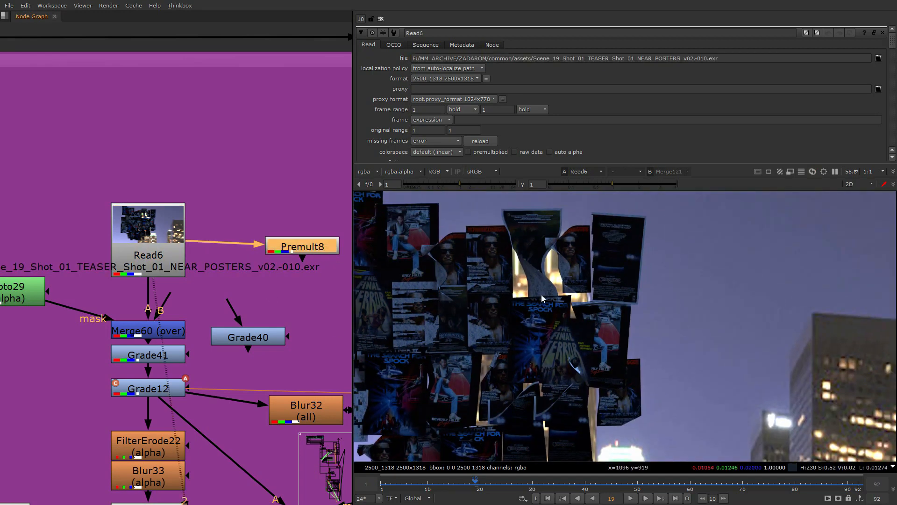
scroll(674, 279, "down", 2)
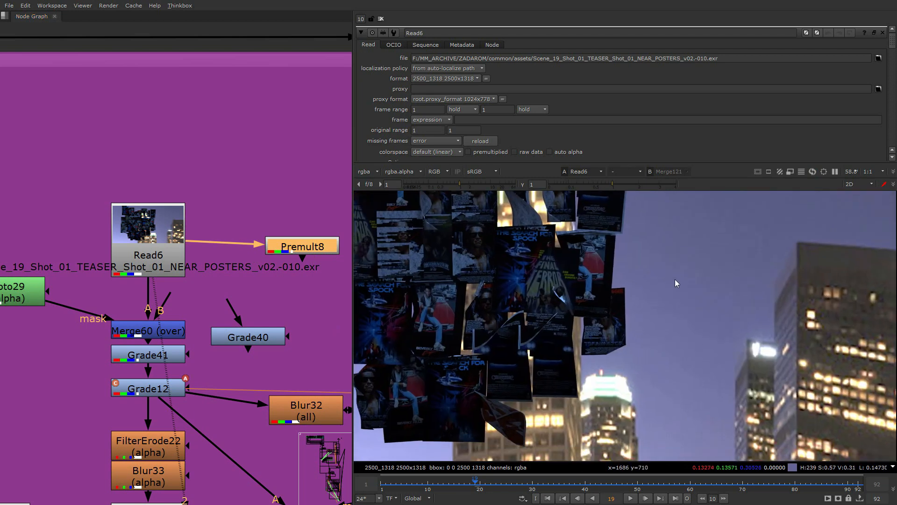
- Find the poster projection branch in Nuke's node graph and view its ScanlineRender output
middle_click_drag(724, 402, 783, 395)
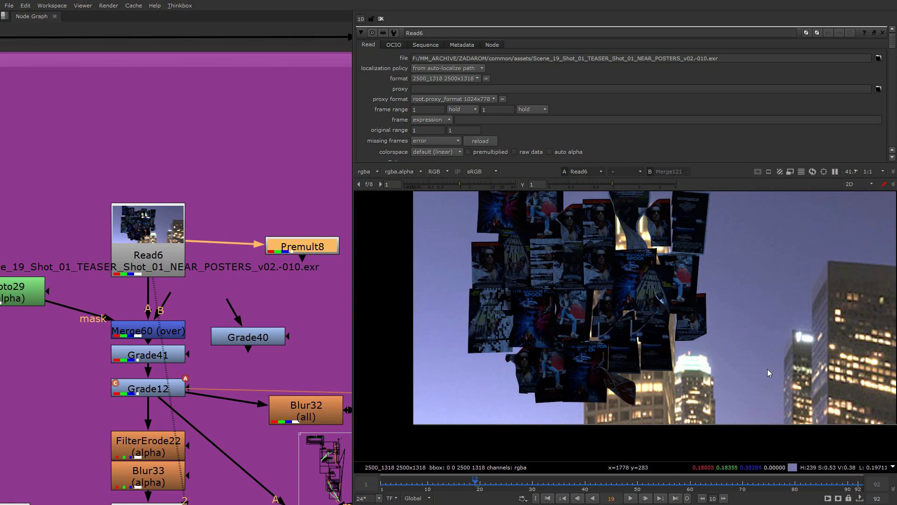
key("alt+Tab")
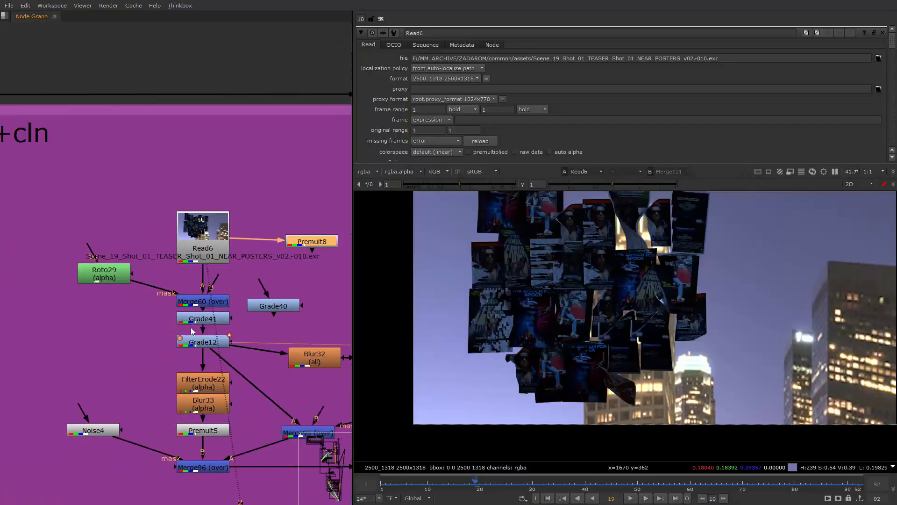
scroll(190, 327, "down", 5)
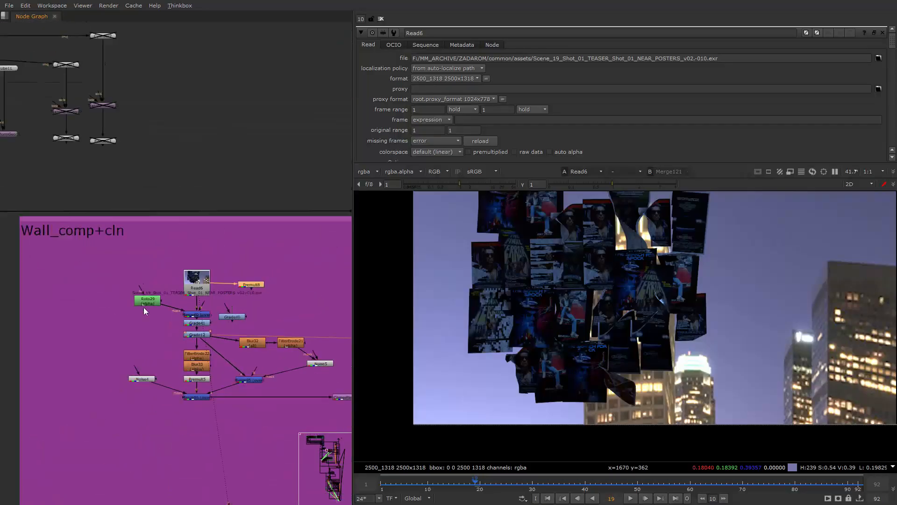
scroll(181, 304, "down", 4)
middle_click_drag(328, 347, 178, 347)
scroll(75, 349, "down", 2)
scroll(179, 347, "up", 5)
scroll(186, 407, "up", 3)
left_click_drag(137, 410, 209, 440)
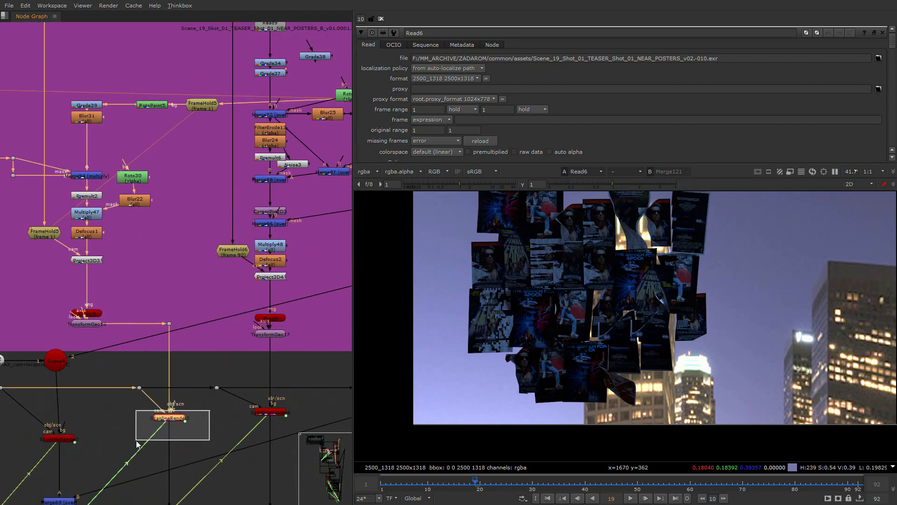
key("1")
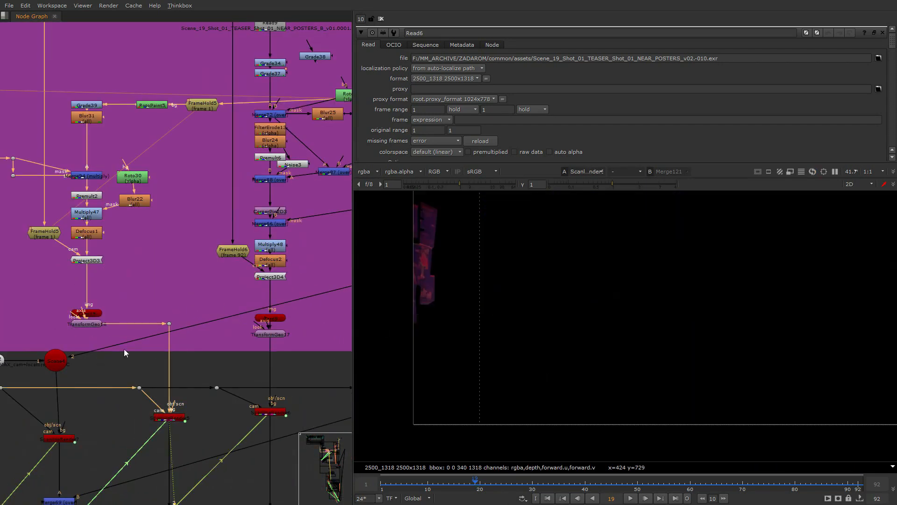
- Move to frame 4, view the neighbouring NEAR_POSTERS_B ScanlineRender output, and advance to frame 6
left_click(397, 483)
scroll(82, 386, "down", 2)
middle_click_drag(84, 385, 205, 335)
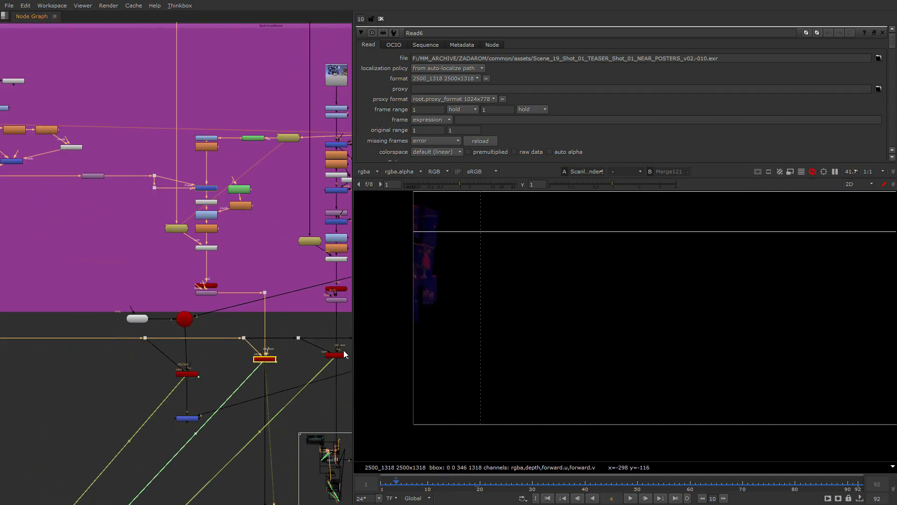
middle_click_drag(343, 350, 299, 349)
left_click(222, 372)
left_click(292, 354)
key("Right")
key("Right")
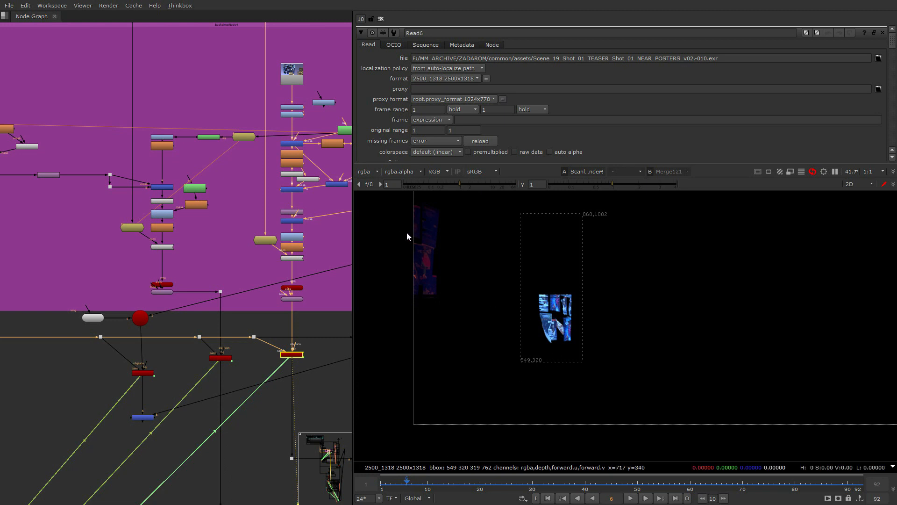
scroll(268, 377, "down", 3)
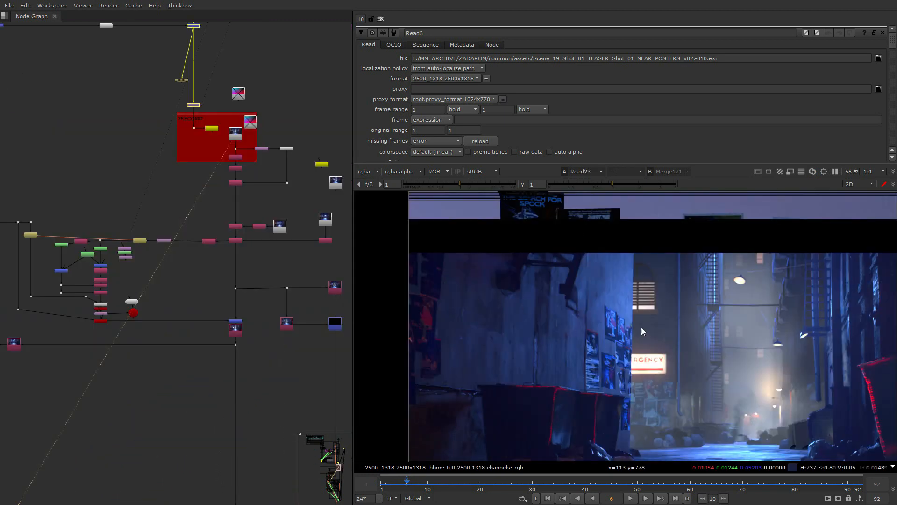
- Switch to the A001_C008_1015BL_comp_v13 project in After Effects, open the Main composition and enlarge its timeline area
key("super")
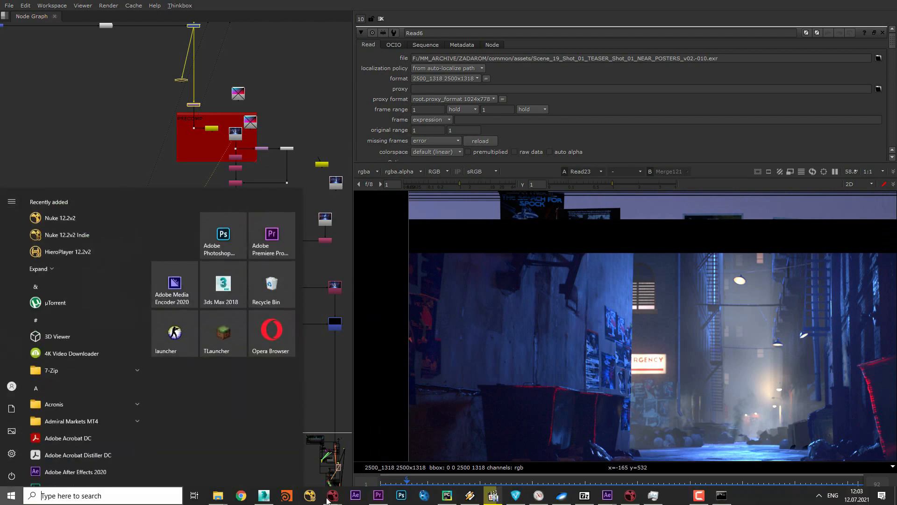
mouse_move(607, 495)
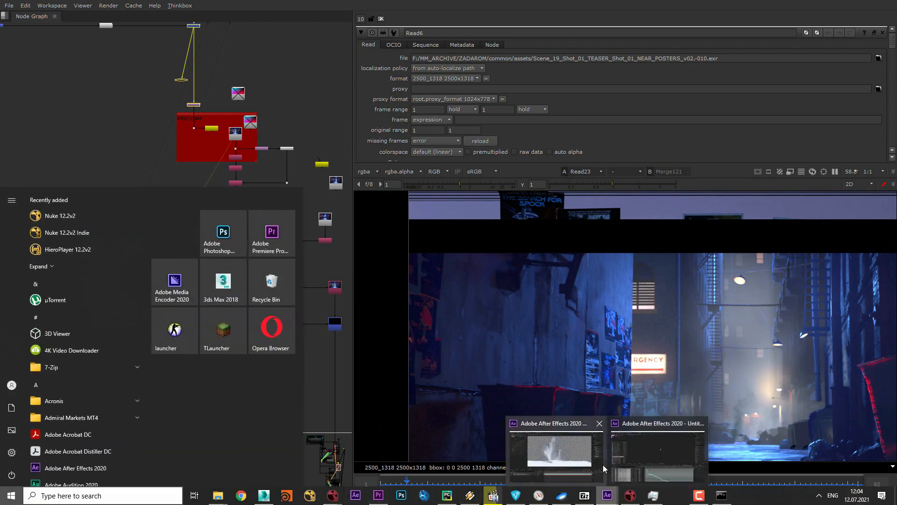
left_click(636, 464)
left_click(566, 457)
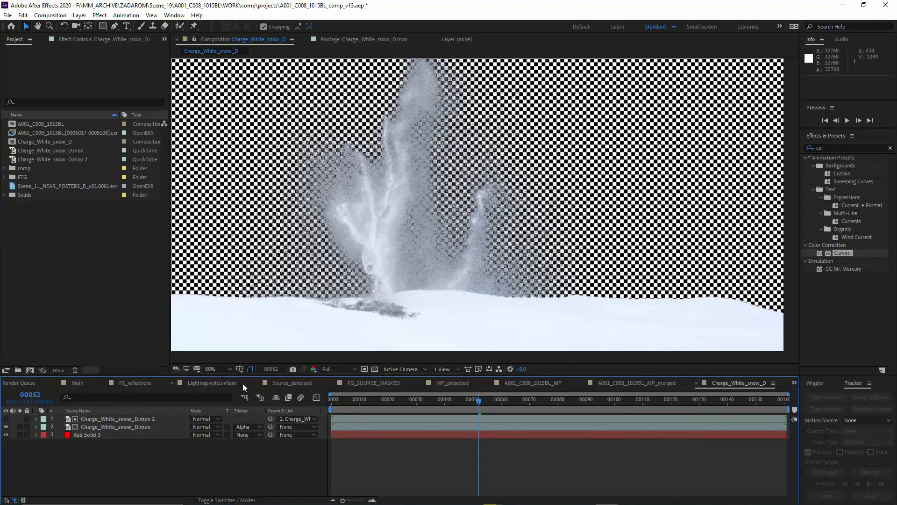
left_click(82, 385)
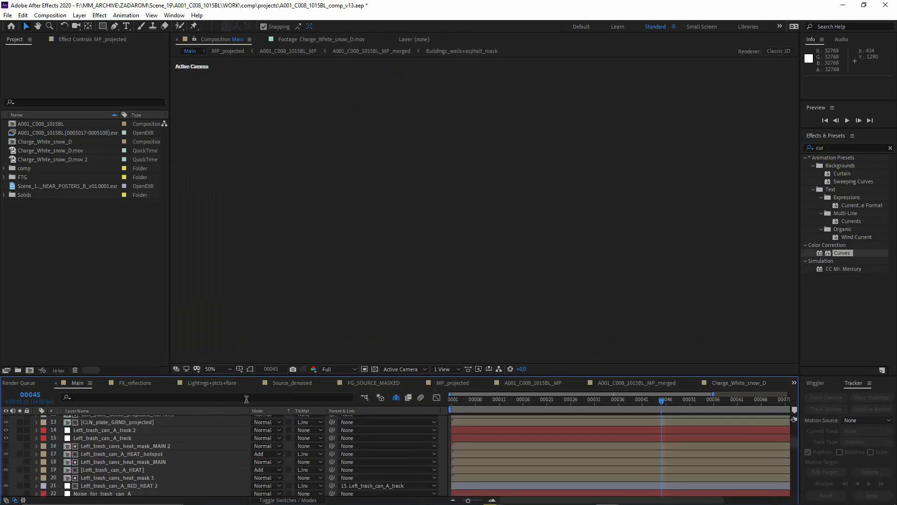
left_click_drag(202, 374, 194, 313)
middle_click_drag(301, 244, 399, 225)
scroll(150, 430, "up", 3)
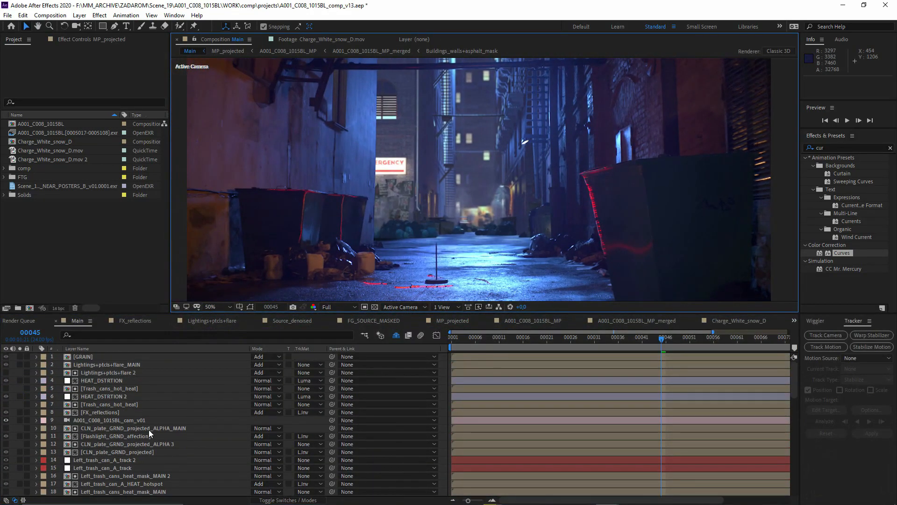
- Find the FU6A6611_REAL_NEAR_POSTERS_B_v03_MAIN layer and toggle its solo to compare the alley with and without the posters
scroll(148, 430, "down", 10)
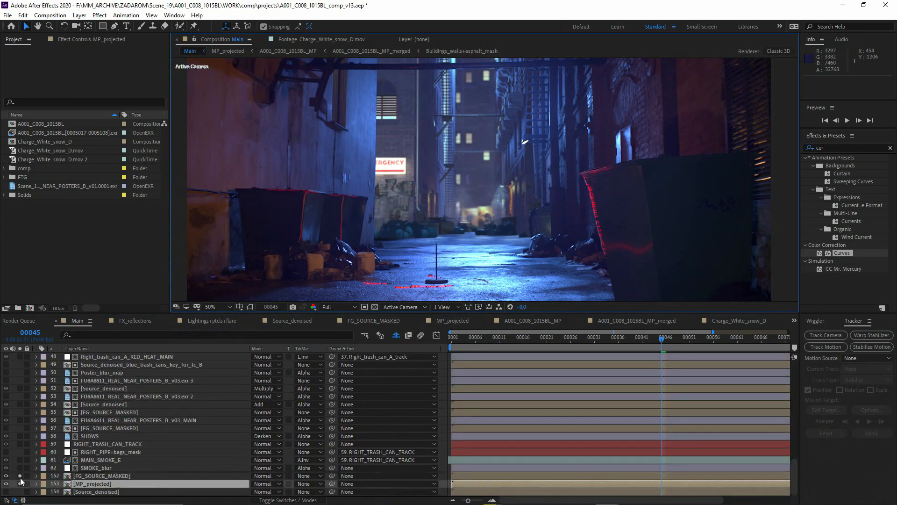
scroll(140, 444, "up", 3)
left_click(72, 445)
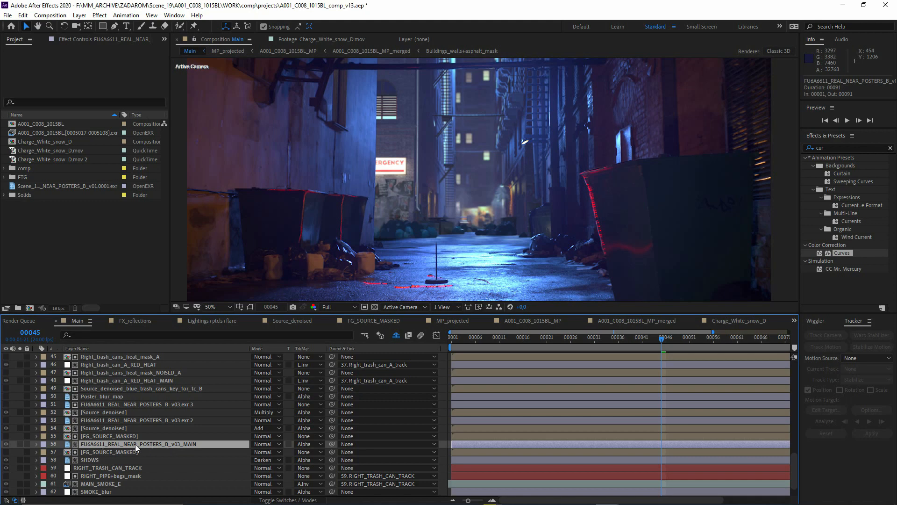
left_click(19, 443)
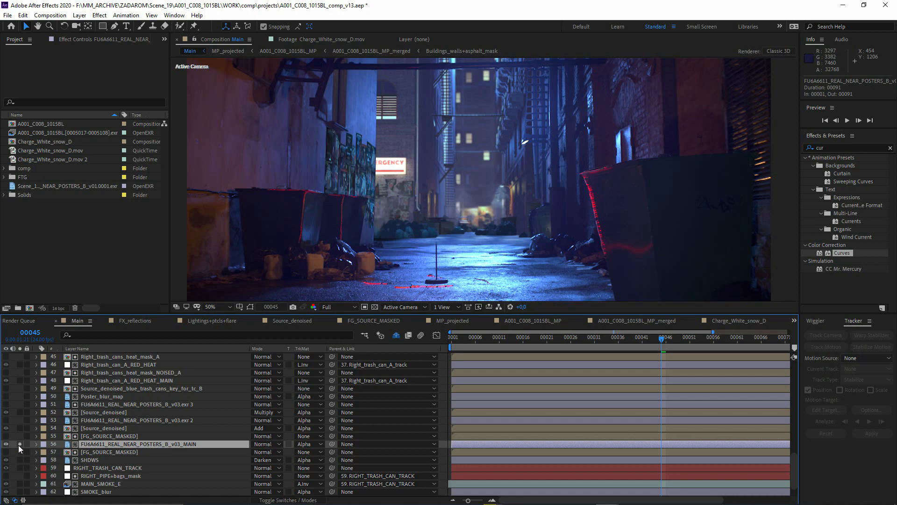
left_click(20, 444)
- Check the FG_SOURCE_MASKED matte above the soloed poster layer, and show the poster layer's Transform properties and 3D switch
left_click(119, 436)
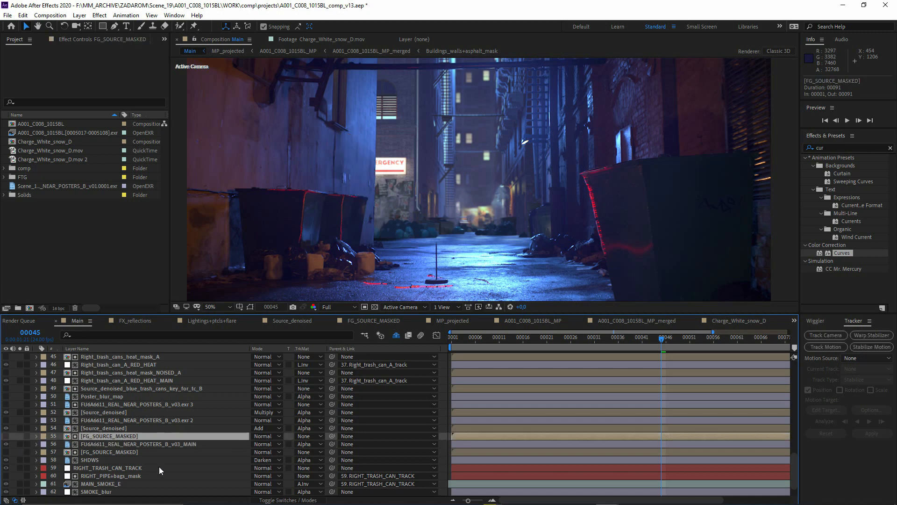
left_click(289, 499)
left_click(289, 500)
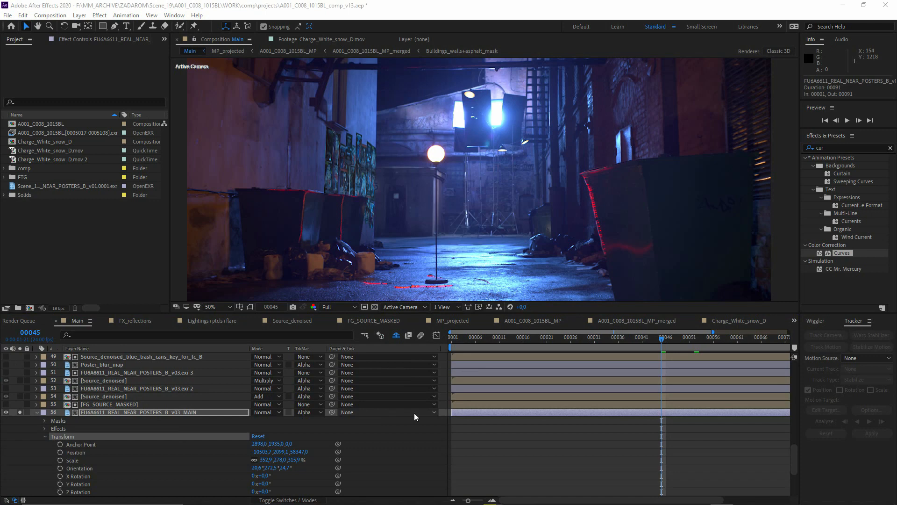
left_click(290, 499)
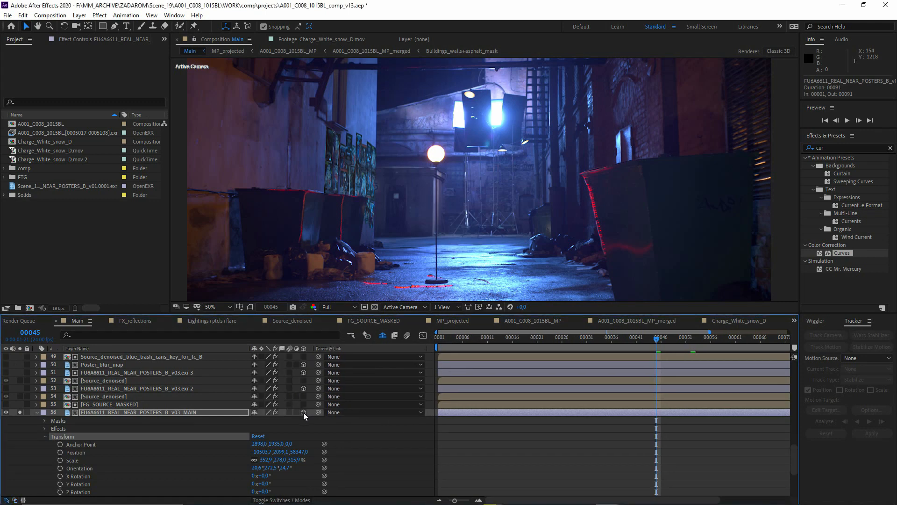
left_click(157, 413)
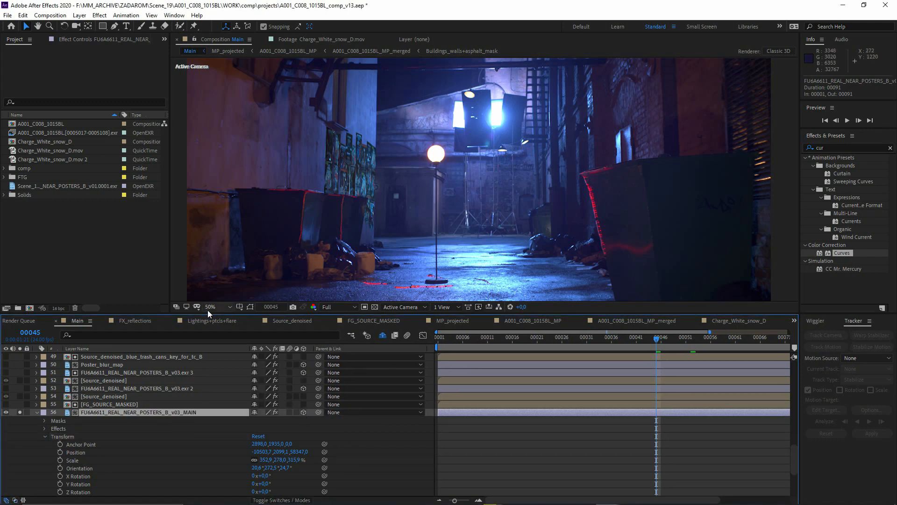
- Check the 3D poster layer's placement at frames 53 and 52, and select the A001_C008_1015BL_cam_v01 camera layer
left_click(695, 339)
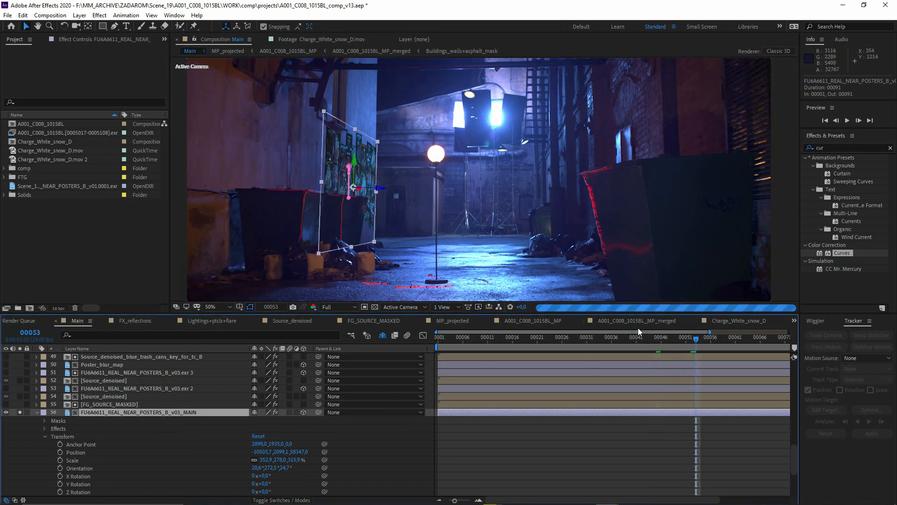
left_click(691, 340)
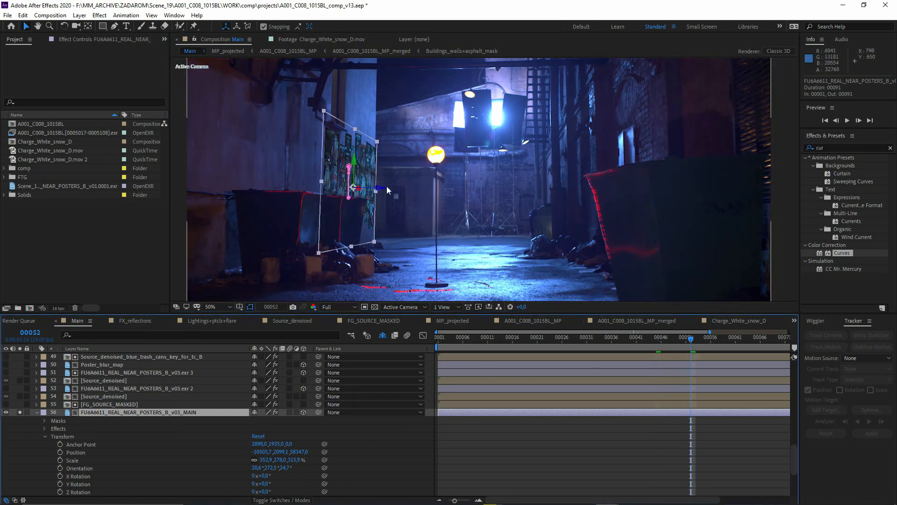
scroll(122, 451, "down", 4)
scroll(122, 452, "up", 15)
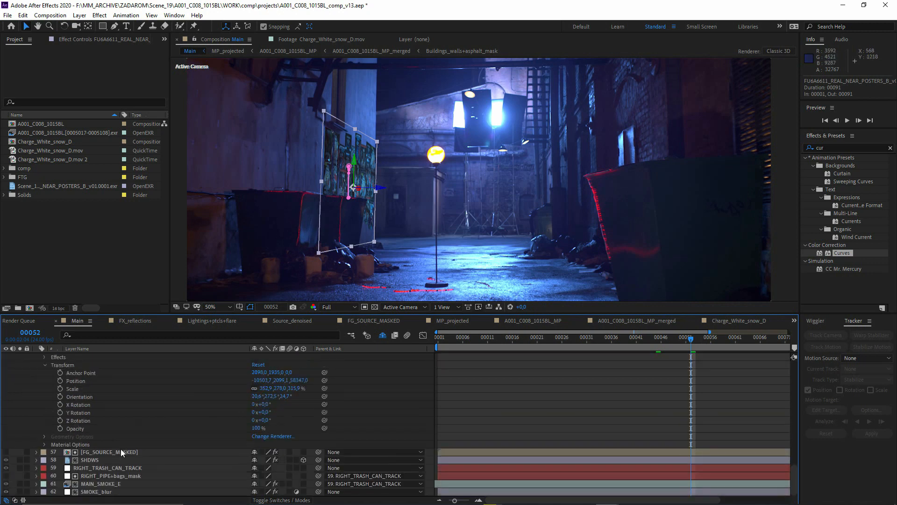
left_click(124, 374)
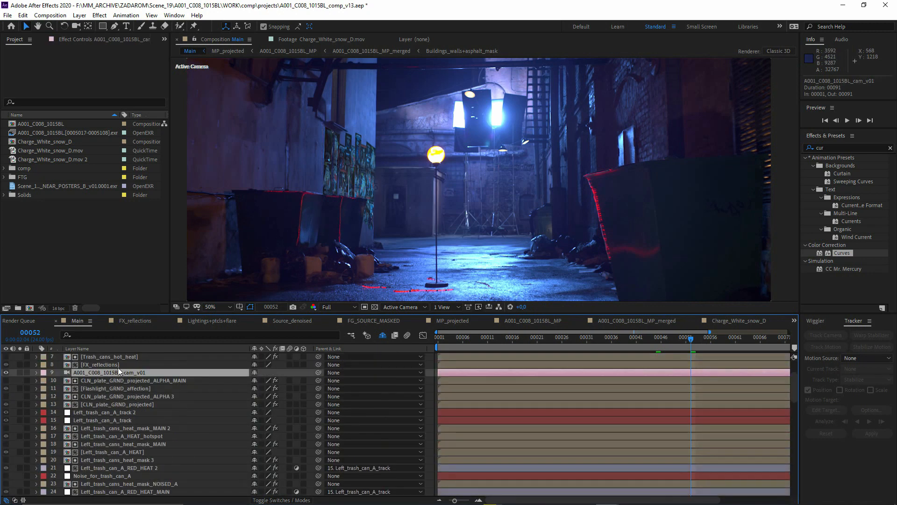
scroll(119, 371, "down", 12)
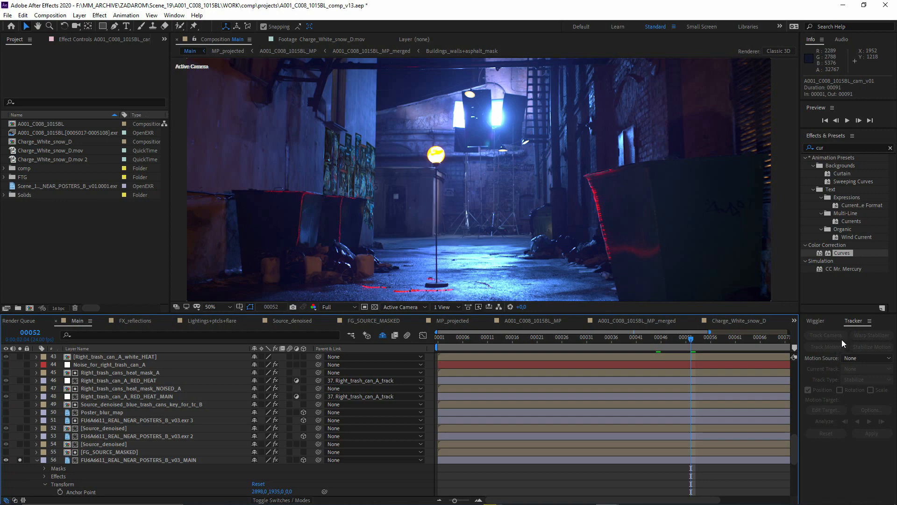
- Switch to Nuke and add a CameraTracker node in the empty area beside the main node tree
key("alt+Tab")
key("Tab")
scroll(253, 435, "up", 5)
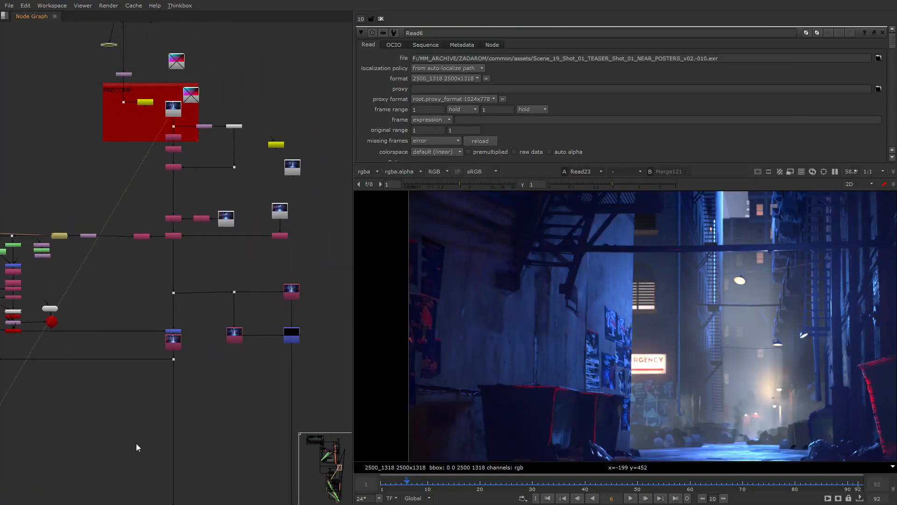
key("Tab")
type("CameraTracker")
left_click(113, 382)
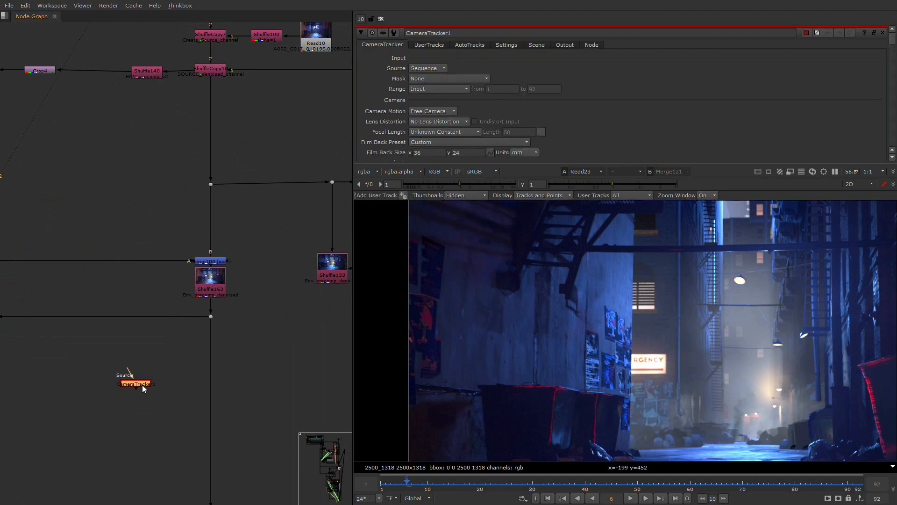
- Enlarge the properties area and look through the CameraTracker node's main, UserTracks, AutoTracks and Settings parameters
scroll(389, 123, "down", 2)
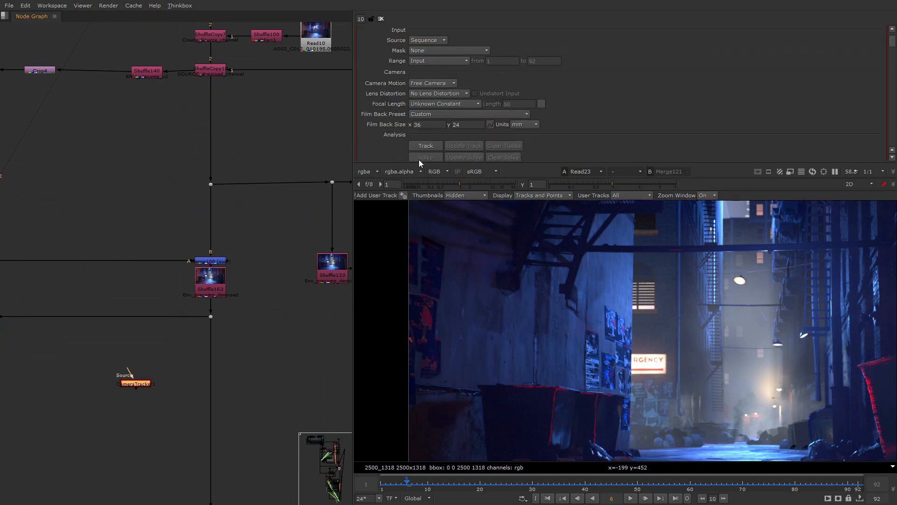
left_click_drag(419, 163, 419, 287)
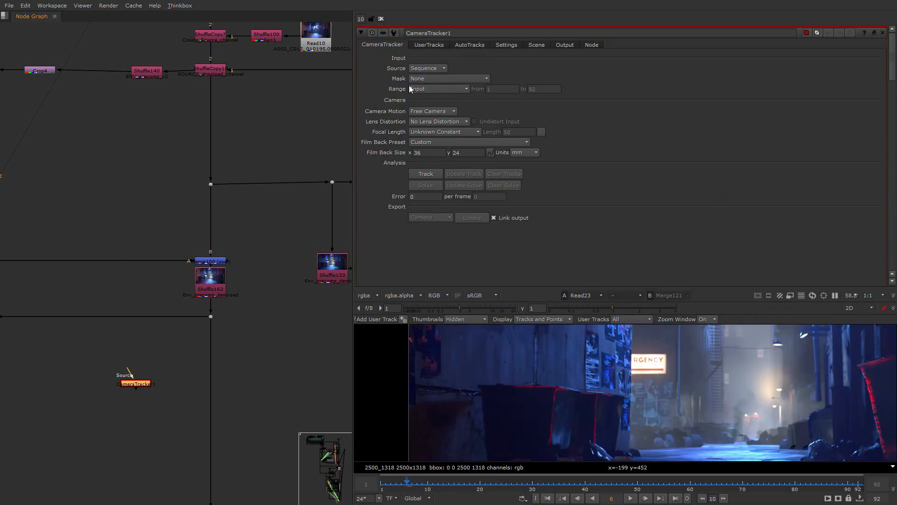
left_click(429, 45)
left_click(469, 45)
left_click(507, 45)
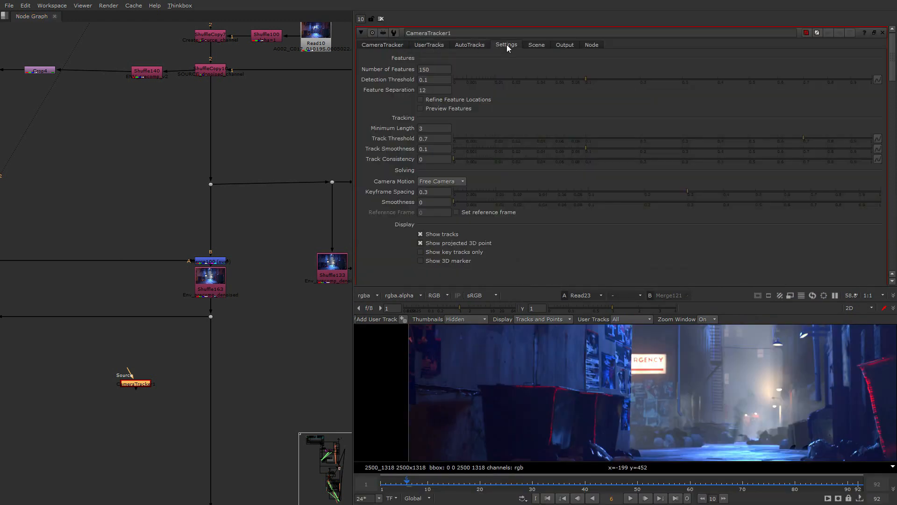
left_click(469, 45)
left_click(429, 45)
left_click_drag(430, 287, 436, 351)
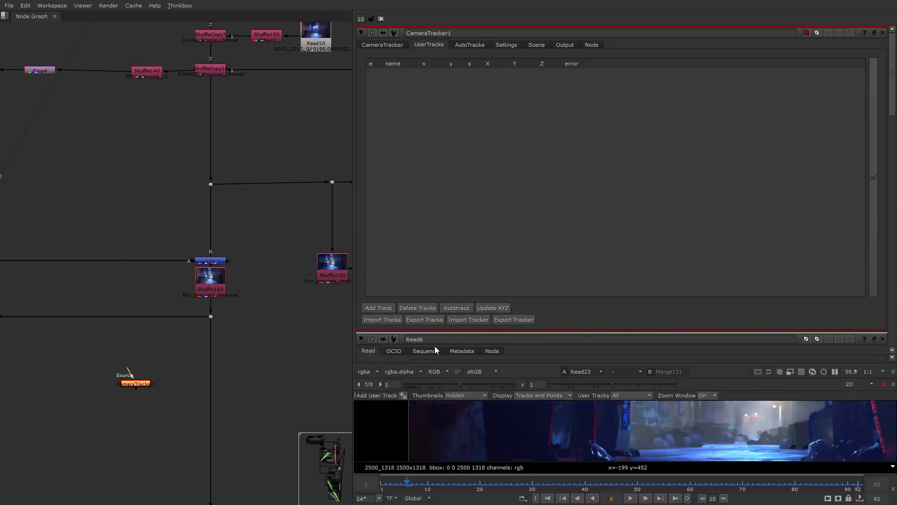
- Switch to After Effects and run Track Camera on the Source_denoised layer of the Main composition
key("alt+Tab")
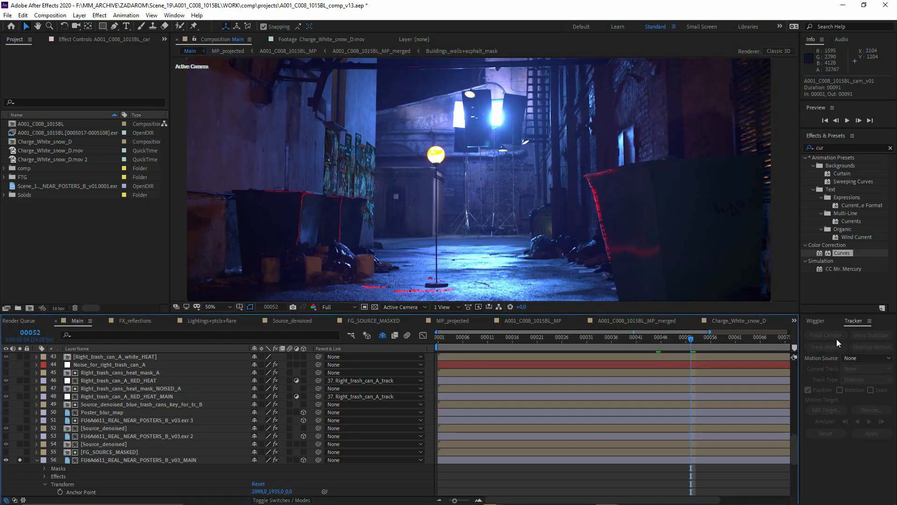
scroll(104, 475, "down", 6)
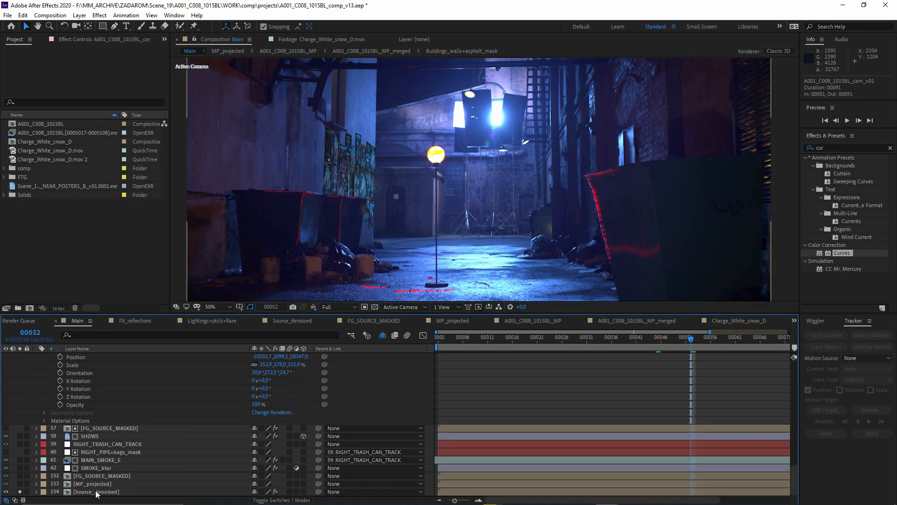
left_click(97, 491)
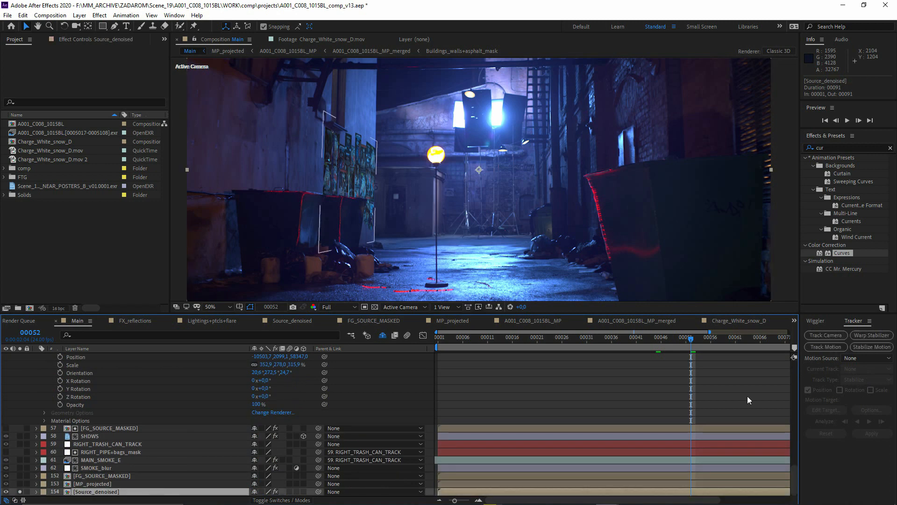
left_click(840, 336)
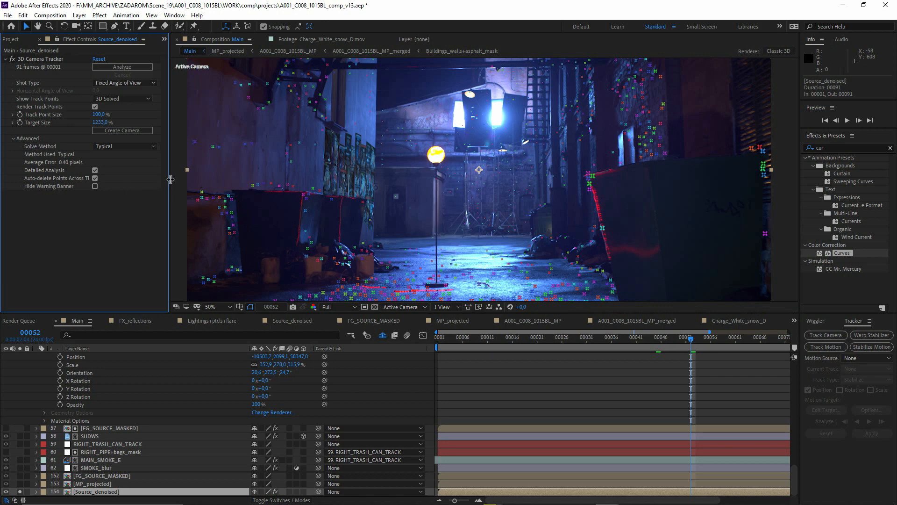
- Widen the effect controls and check the Solve Method options of the 3D Camera Tracker on Source_denoised
left_click_drag(171, 179, 283, 179)
left_click(190, 146)
left_click(173, 230)
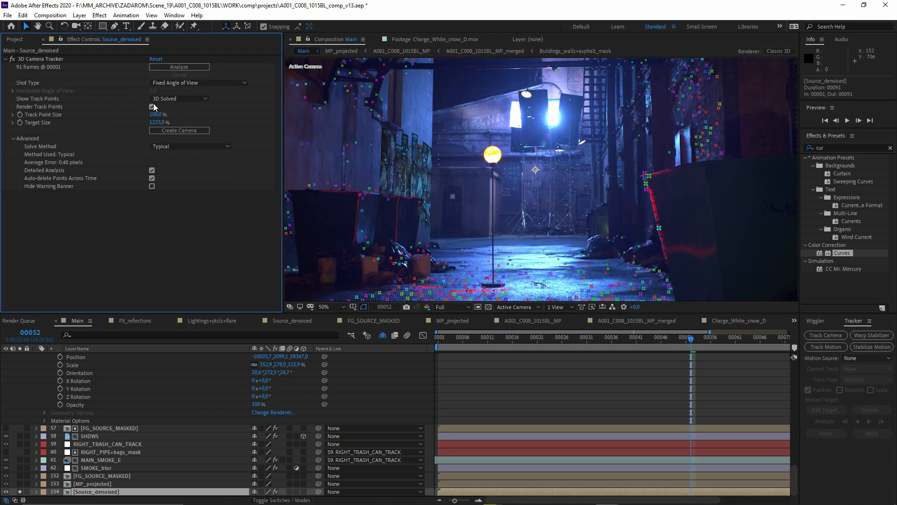
- Try the Specify Angle of View shot type in the 3D Camera Tracker, and return it to Fixed Angle of View
left_click(204, 85)
left_click(191, 116)
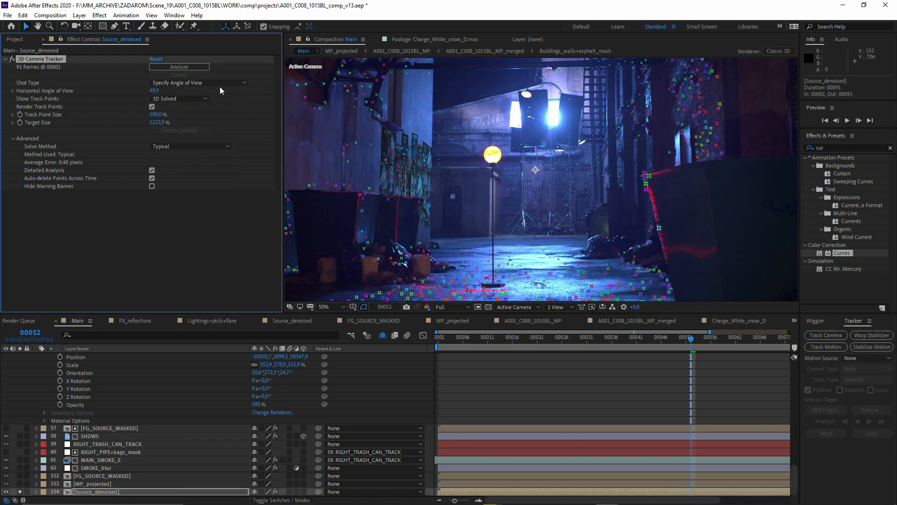
left_click(219, 84)
left_click(190, 93)
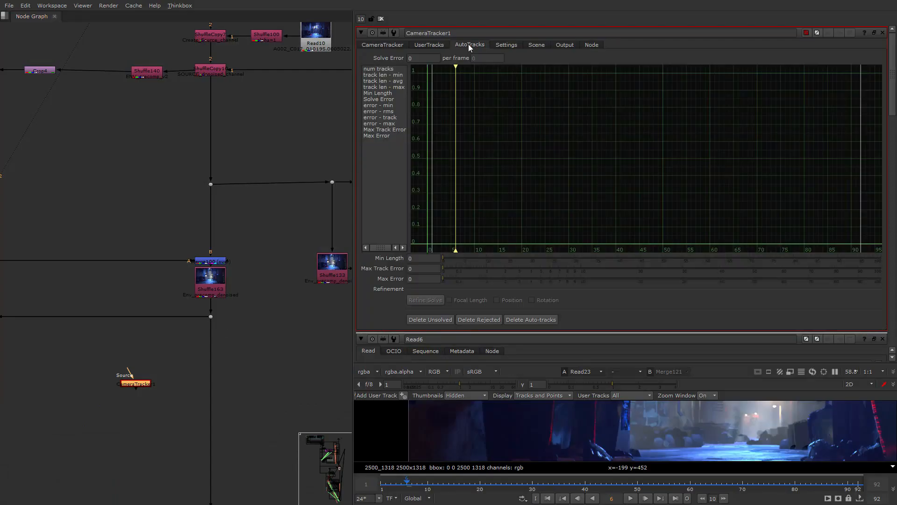
- Compare the UserTracks and AutoTracks settings of Nuke's CameraTracker with the 3D Camera Tracker effect in After Effects
left_click(426, 46)
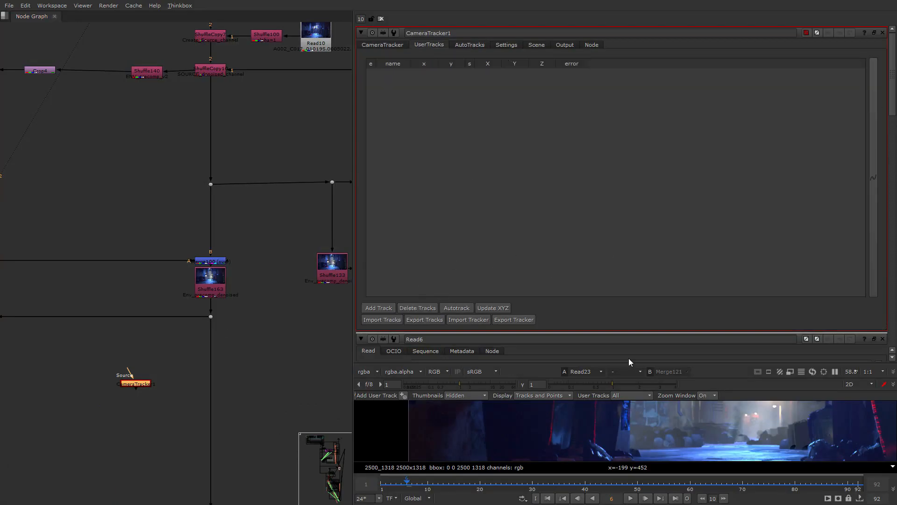
left_click_drag(534, 365, 537, 239)
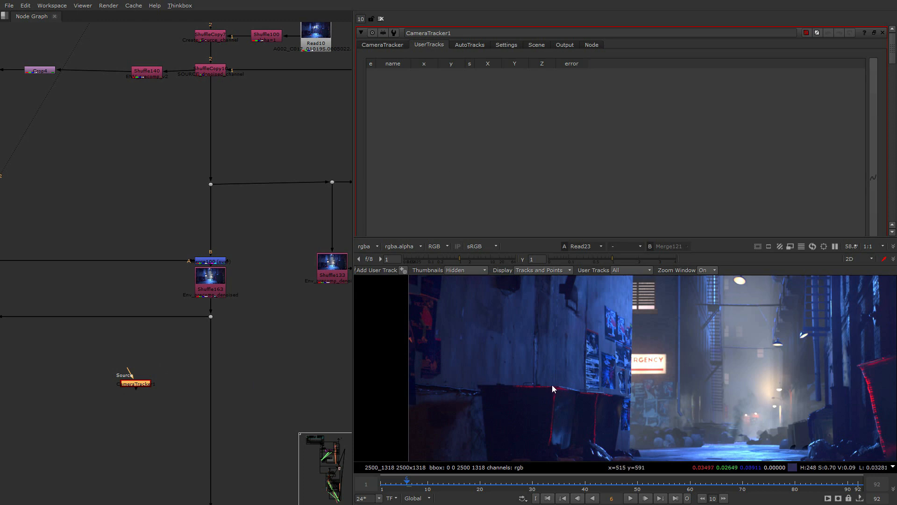
left_click(461, 46)
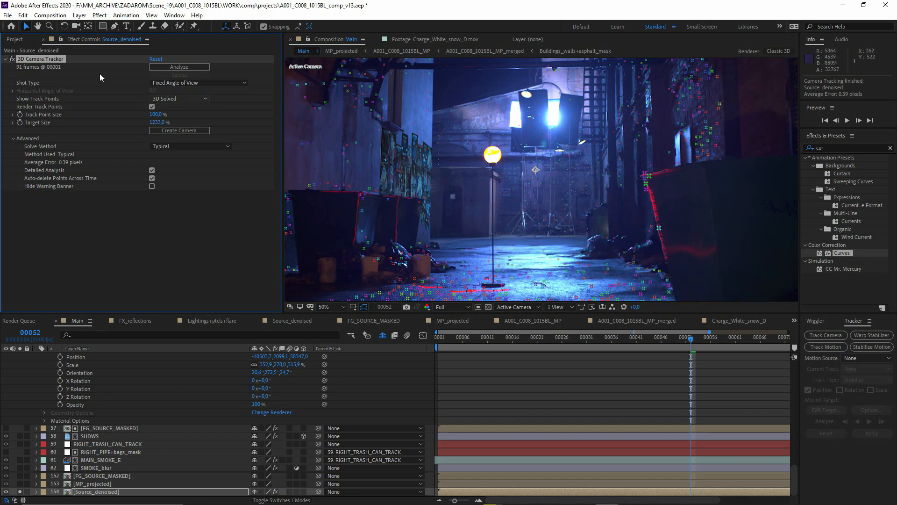
left_click(55, 60)
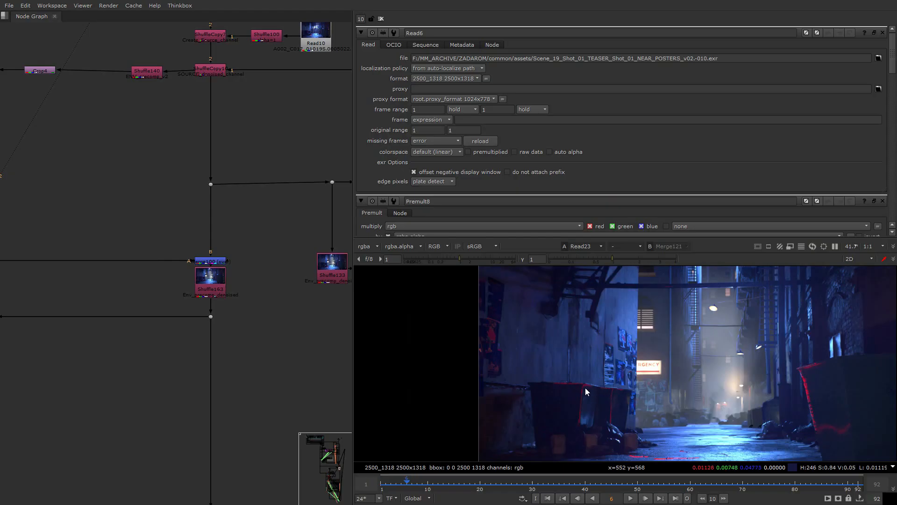
- In Nuke, reframe the full alley image in an enlarged viewer and add a LensDistortion node below the main tree
left_click_drag(425, 237, 425, 159)
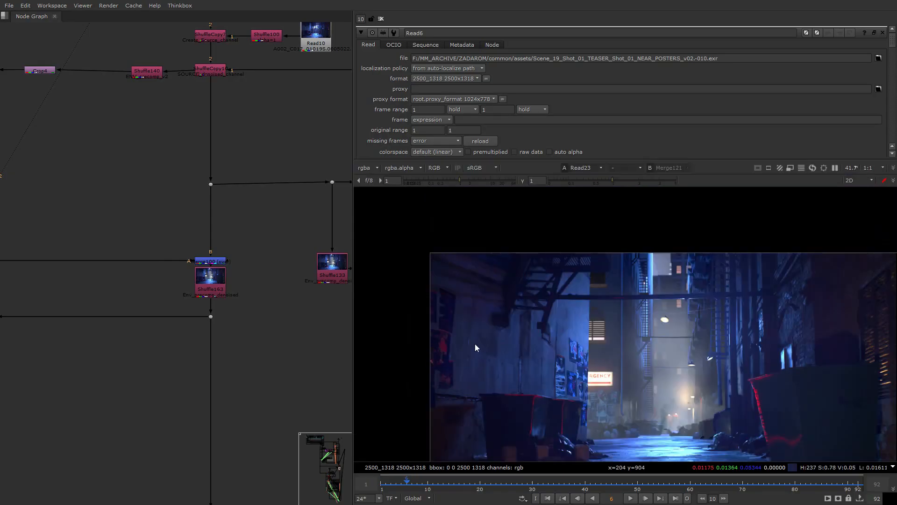
middle_click_drag(475, 343, 422, 304)
middle_click_drag(128, 346, 174, 311)
key("Tab")
type("lens")
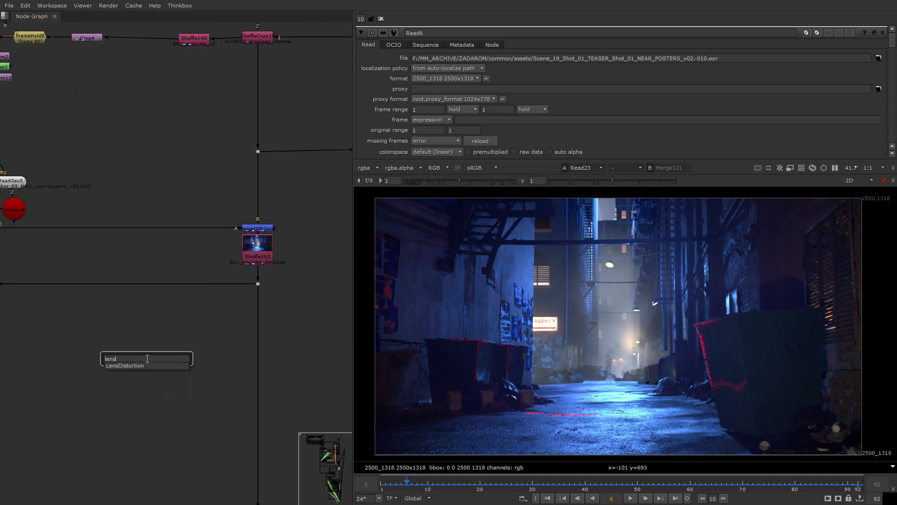
key("Return")
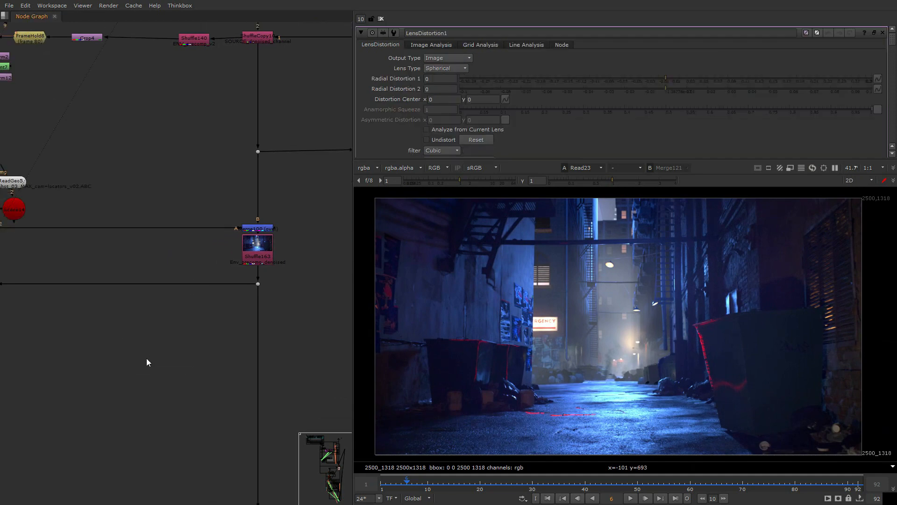
- Examine the LensDistortion node and its distortion parameters, Image Analysis, Grid Analysis and Line Analysis settings
scroll(146, 358, "up", 5)
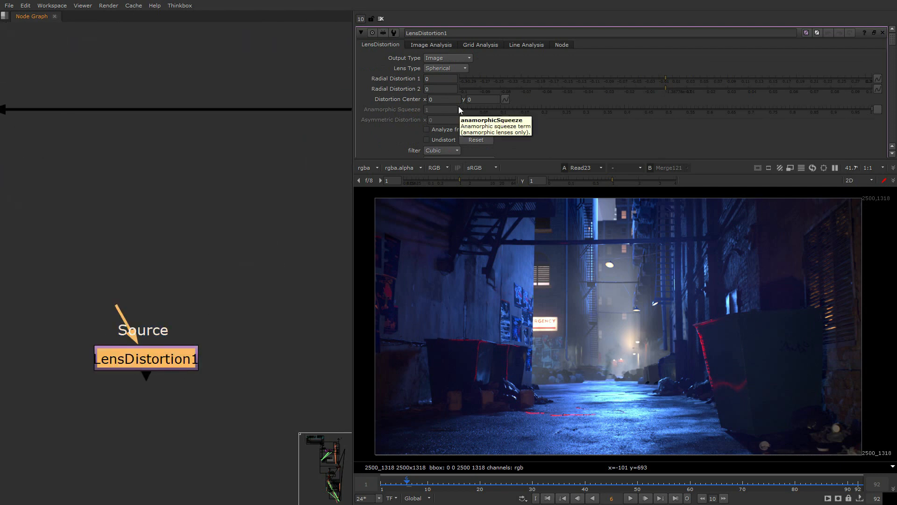
scroll(209, 314, "down", 3)
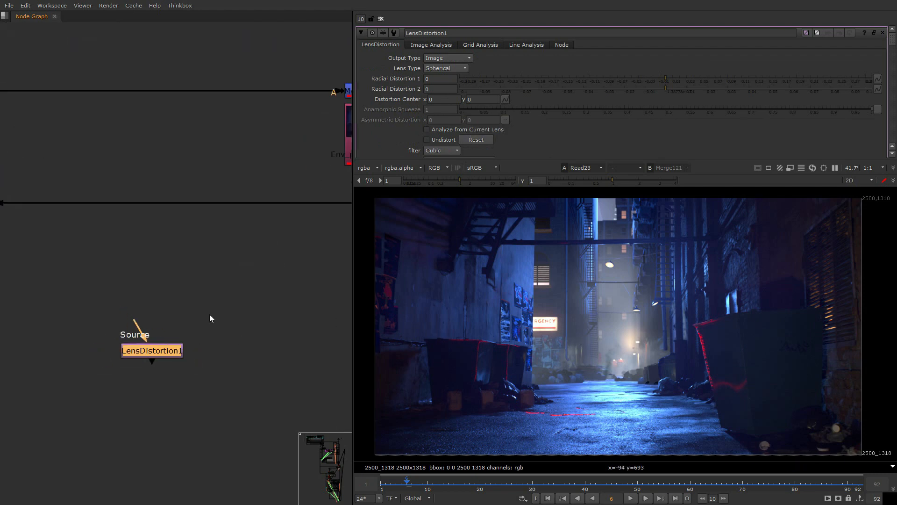
scroll(237, 332, "up", 2)
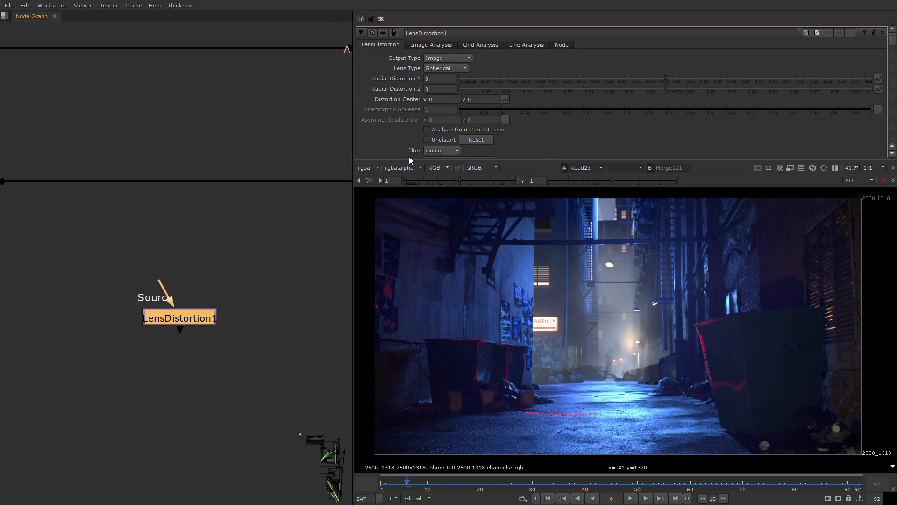
left_click(449, 45)
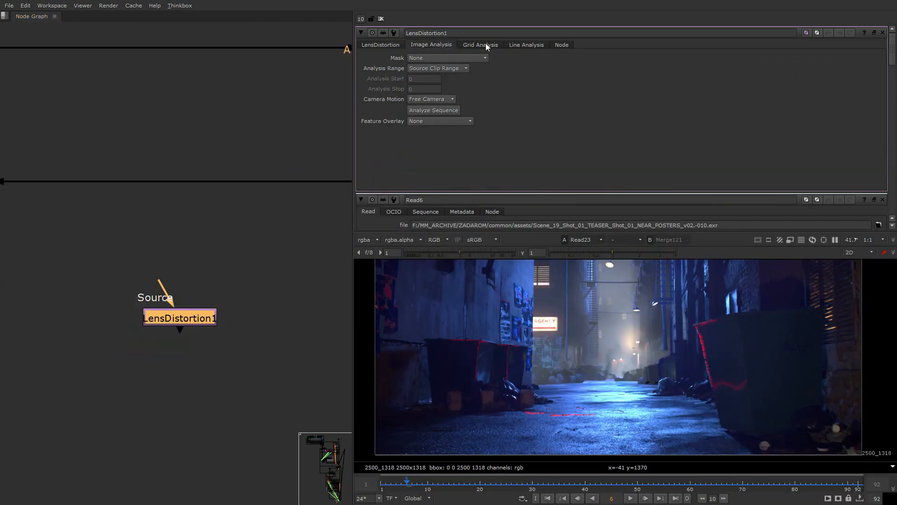
left_click(486, 43)
left_click(517, 44)
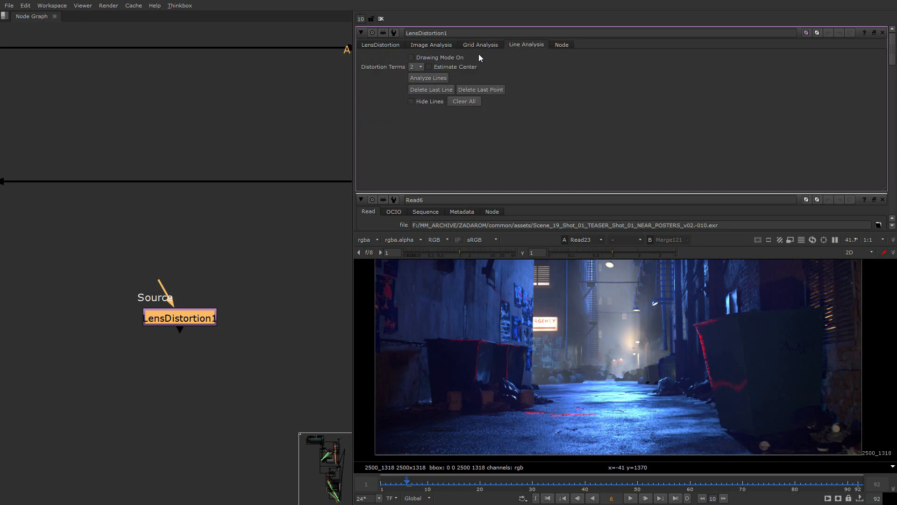
double_click(161, 324)
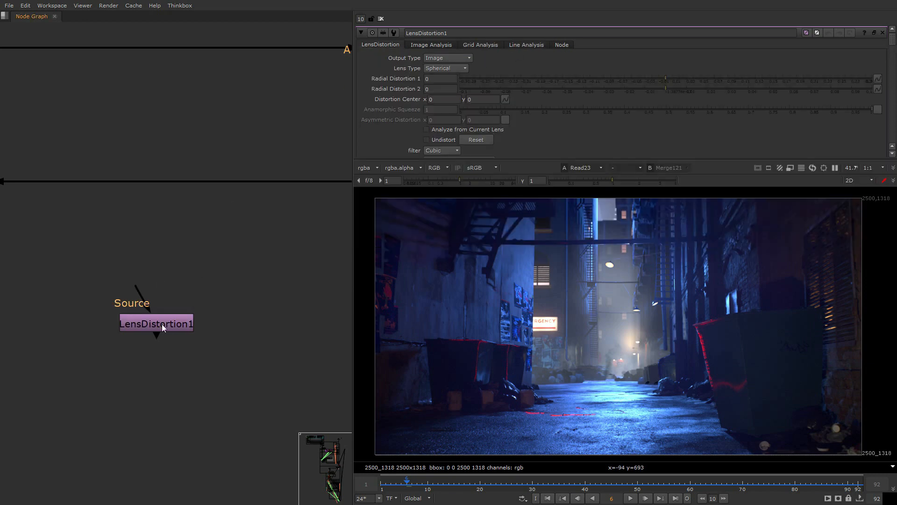
left_click_drag(122, 349, 282, 277)
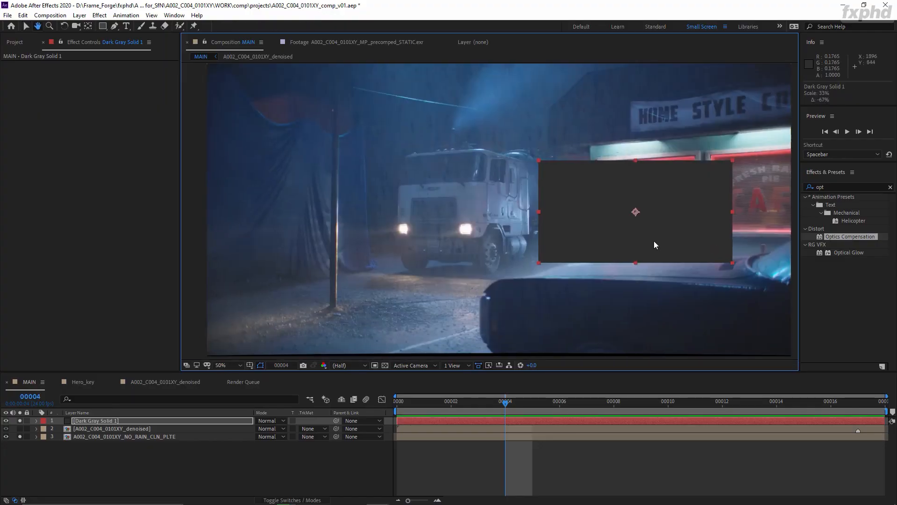
- In the A002_C004_0101XY After Effects project, check the plate against the grid and set Optics Compensation Resize to Max 2X
left_click_drag(654, 247, 438, 256)
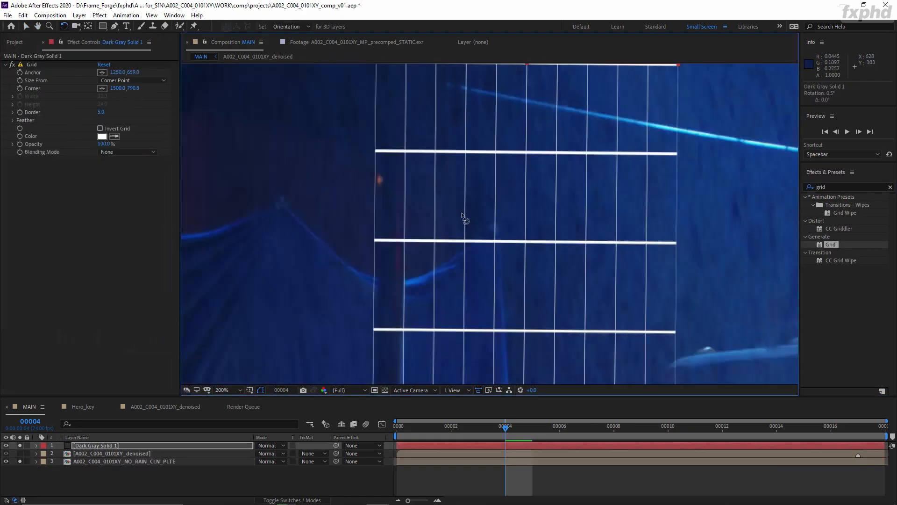
scroll(462, 217, "down", 4)
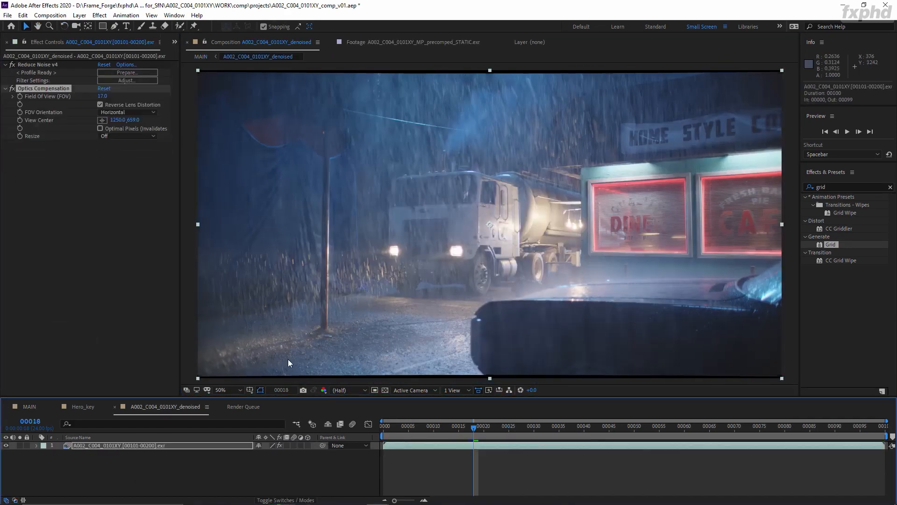
left_click(129, 136)
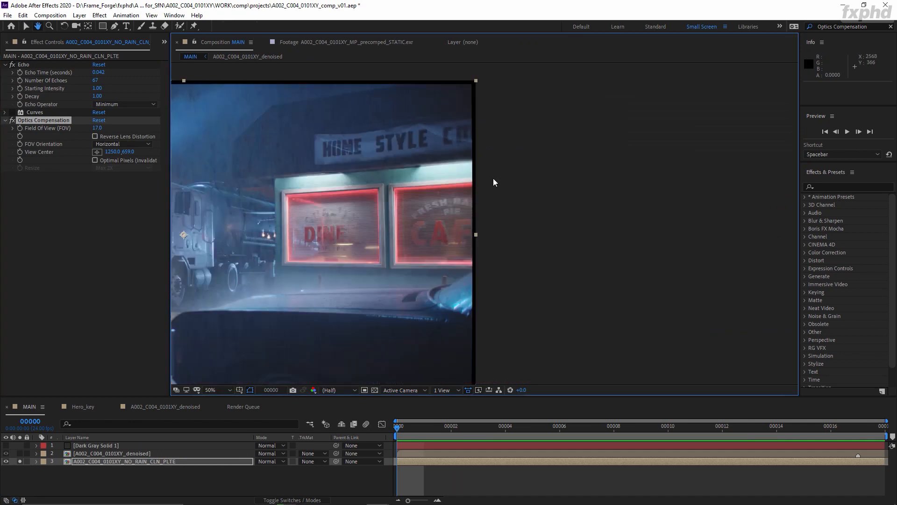
- Set the A002_C004_0101XY_denoised composition's width to 2538 px
right_click(174, 186)
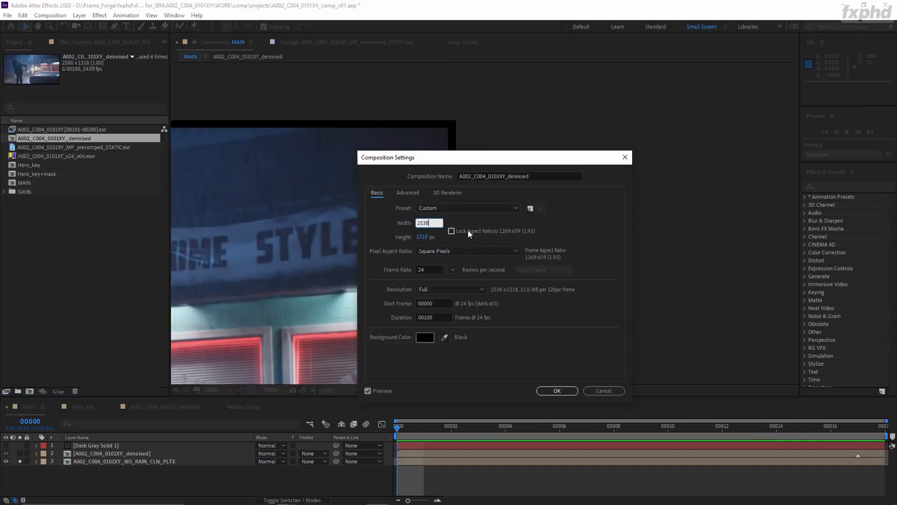
key("Return")
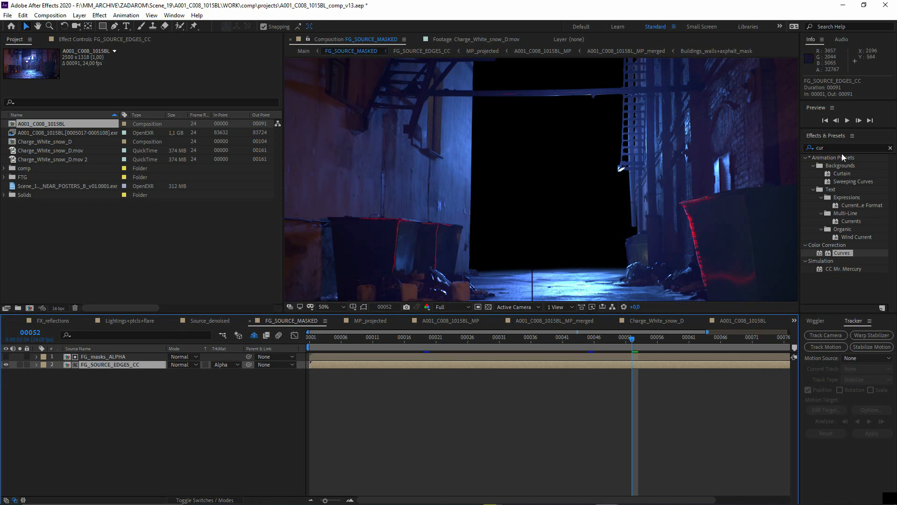
- In the A001_C008_1015BL project, clear the effects search and browse the RG VFX effects for the Lens Distortion Matcher
left_click(890, 148)
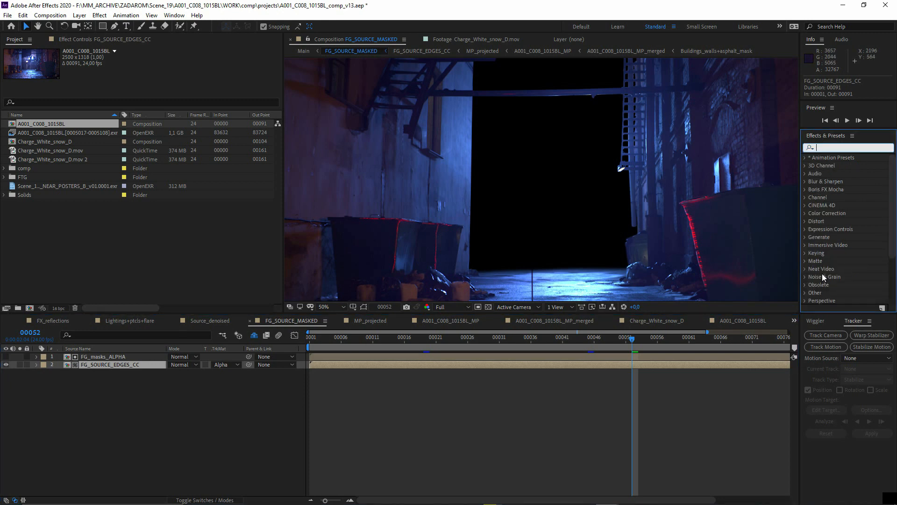
scroll(824, 276, "down", 3)
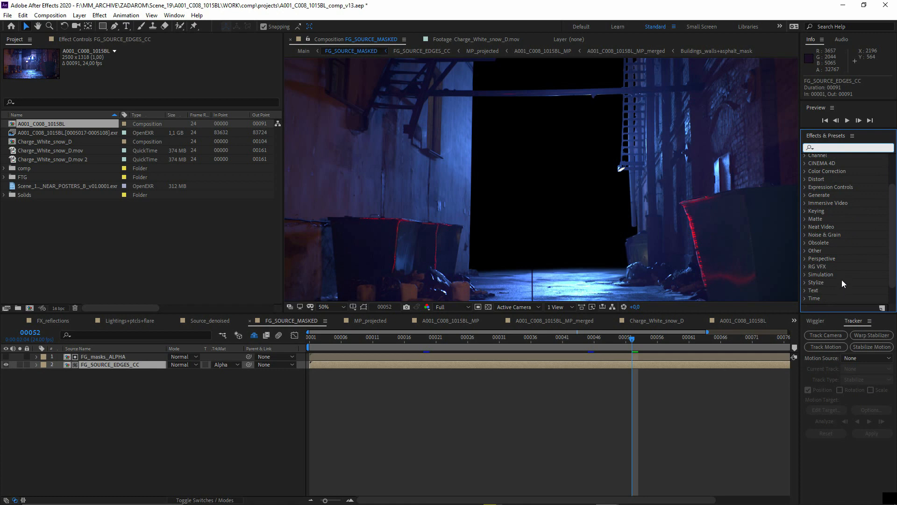
left_click(806, 265)
scroll(821, 268, "down", 3)
scroll(845, 275, "down", 3)
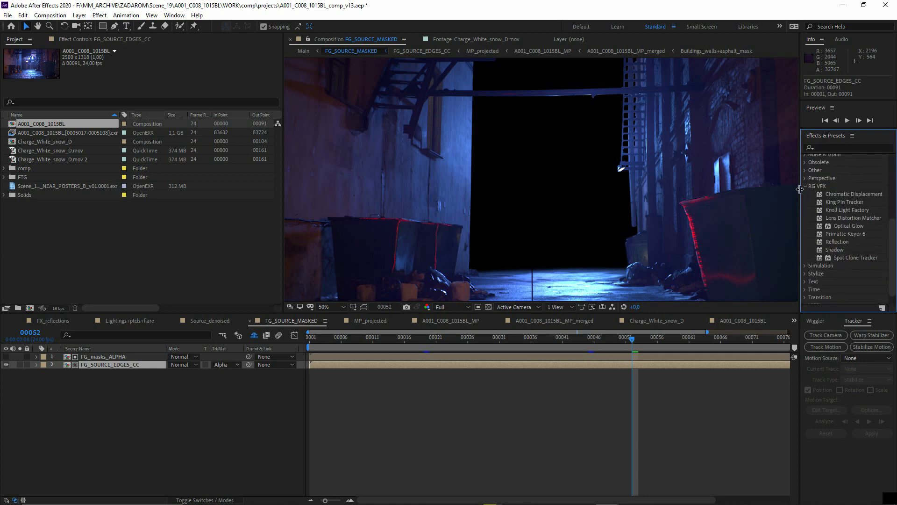
- Search the effects for "redu" and select the Neat Video Reduce Noise v4 effect
scroll(833, 202, "up", 6)
scroll(825, 187, "up", 3)
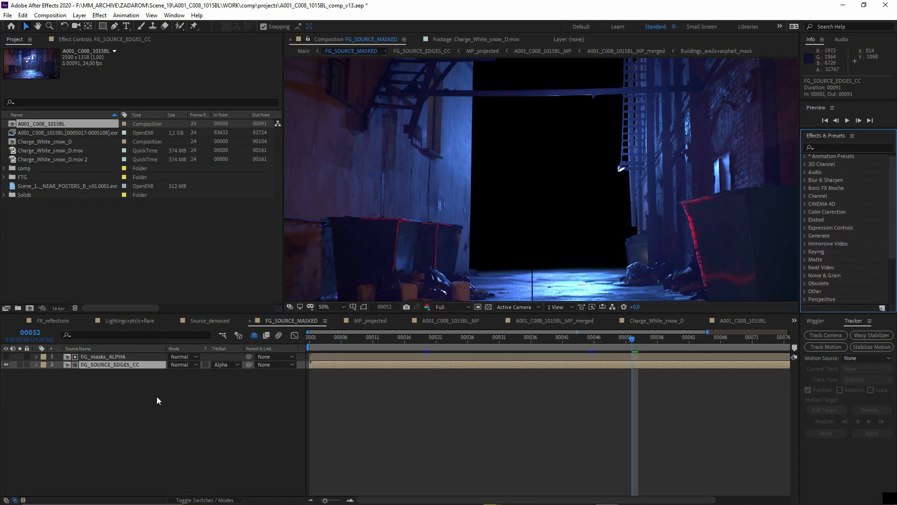
left_click(845, 147)
type("redu")
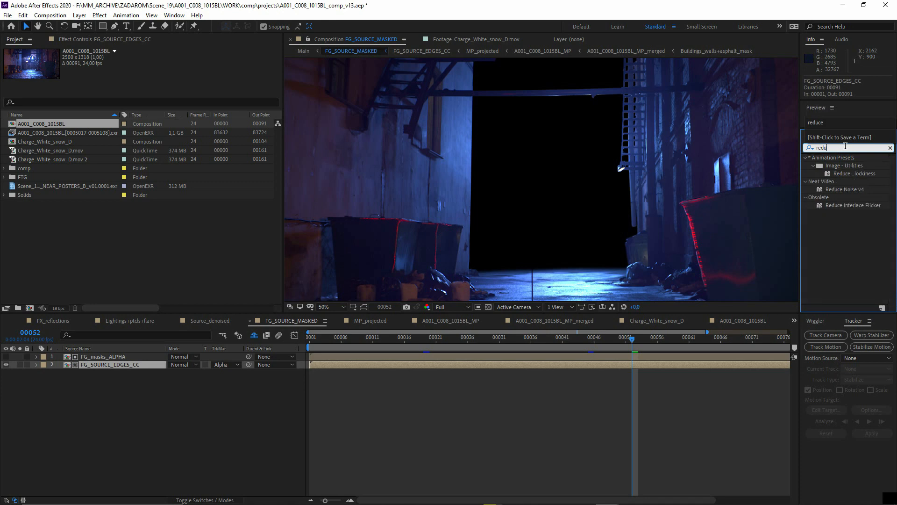
left_click(834, 189)
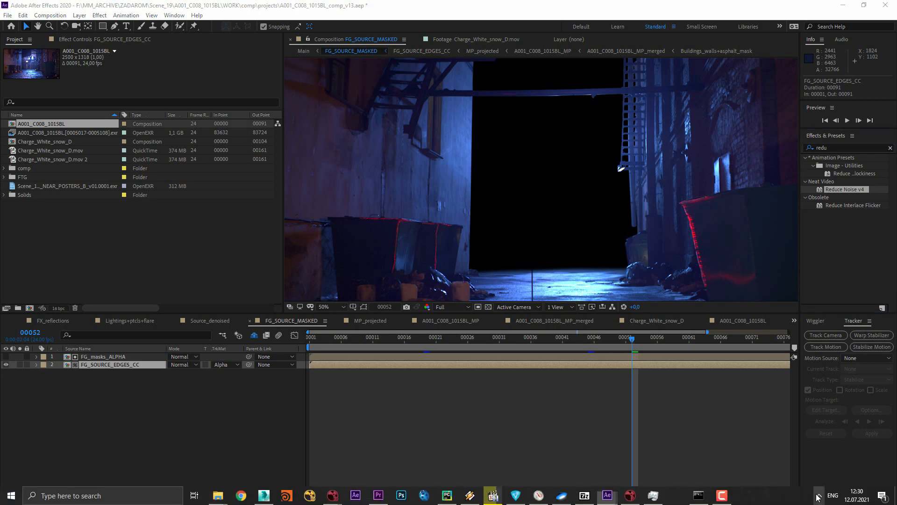
left_click(818, 497)
left_click(503, 449)
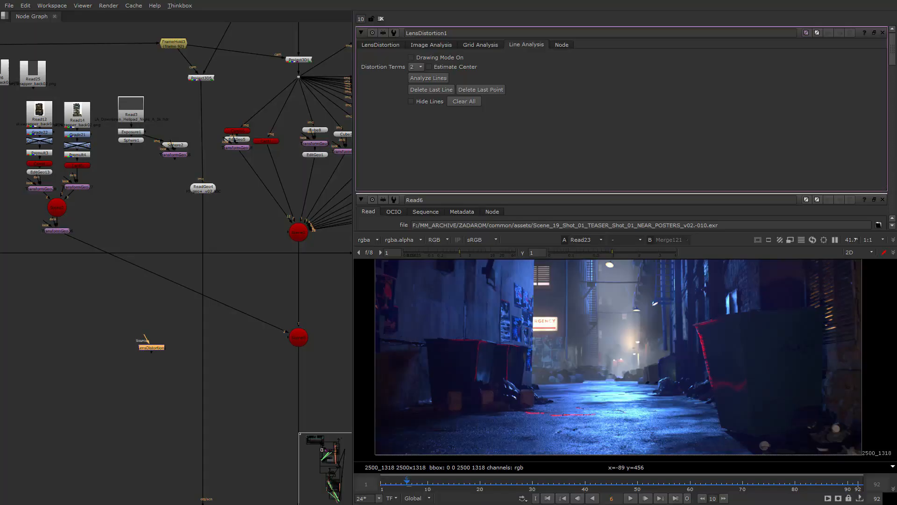
- In the Nuke script, delete the disconnected LensDistortion1 node and bring the whole node graph into view
scroll(142, 372, "up", 2)
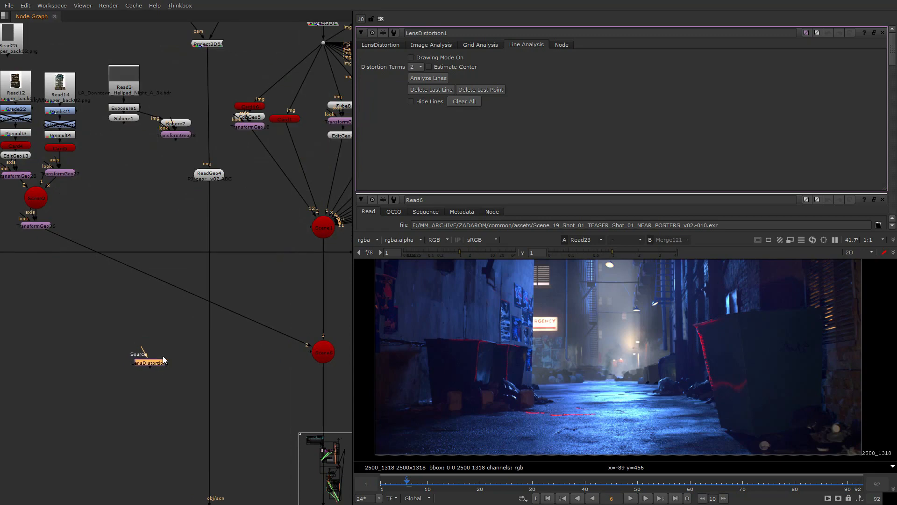
scroll(158, 362, "up", 4)
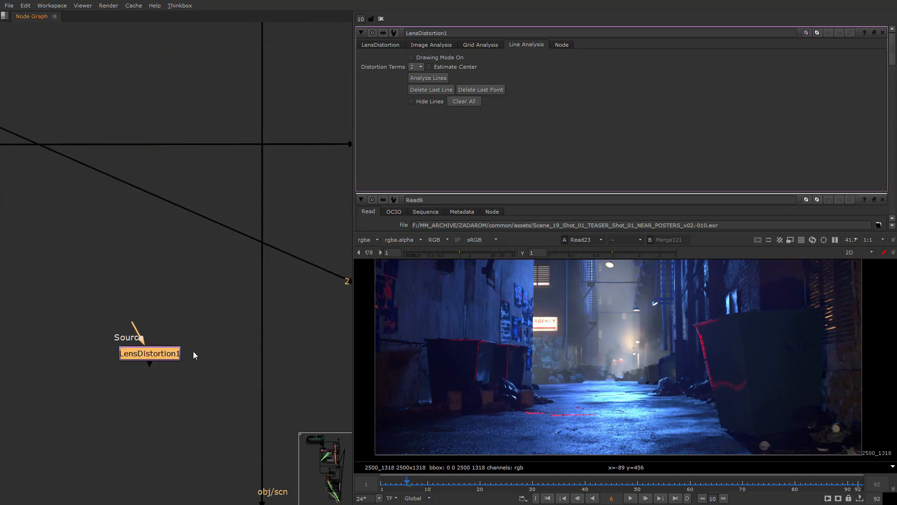
scroll(156, 385, "down", 5)
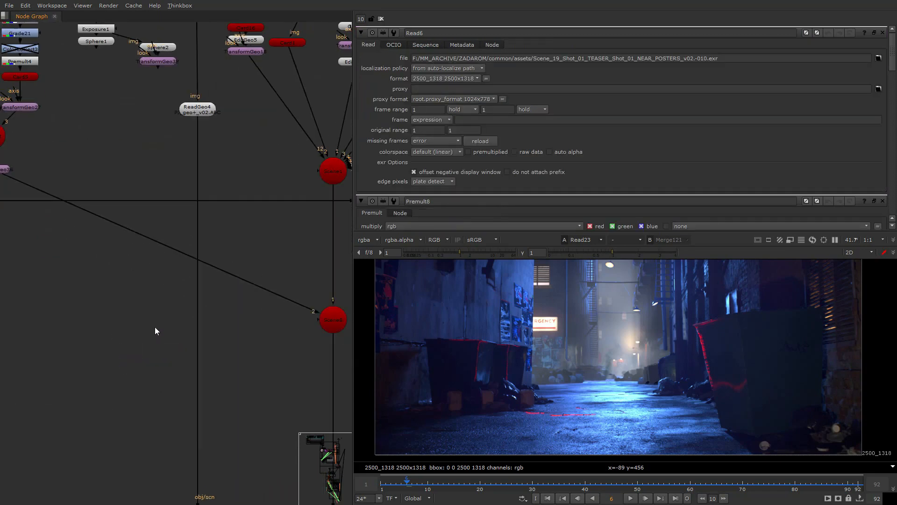
scroll(200, 305, "down", 8)
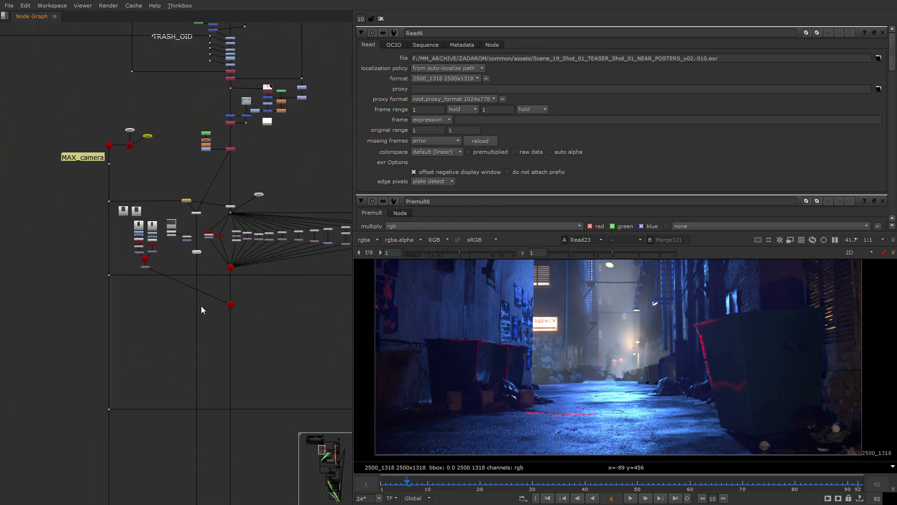
scroll(141, 264, "down", 6)
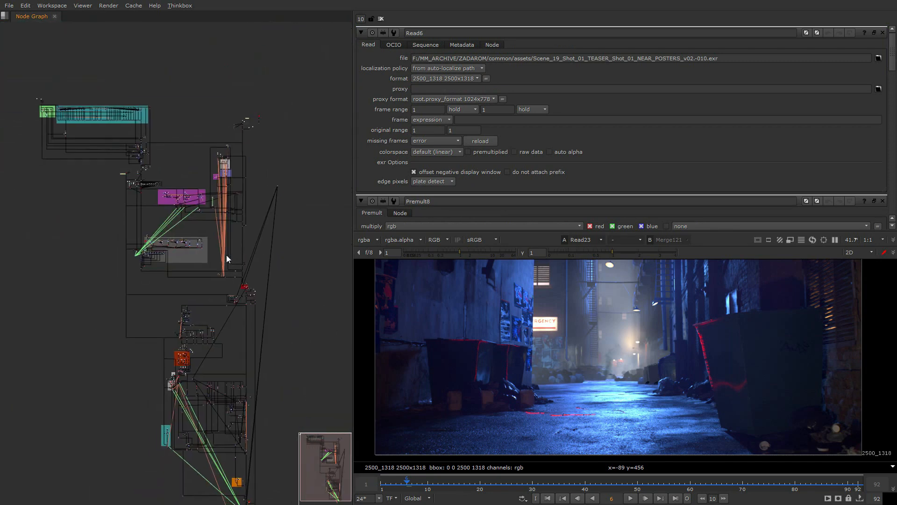
middle_click_drag(207, 310, 215, 298)
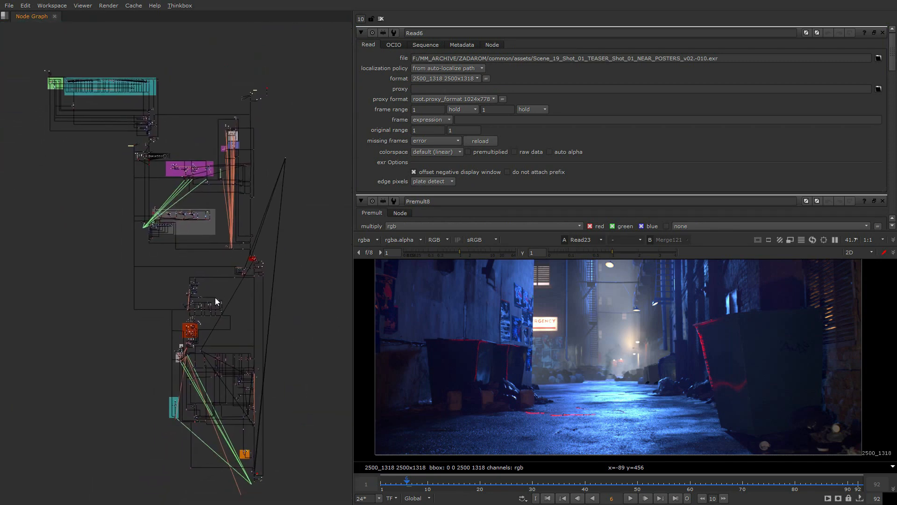
- Switch to After Effects and, in the Main composition, solo MP_projected and FG_SOURCE_MASKED (layer 152) instead of the bottom Source_denoised layer
key("alt+Tab")
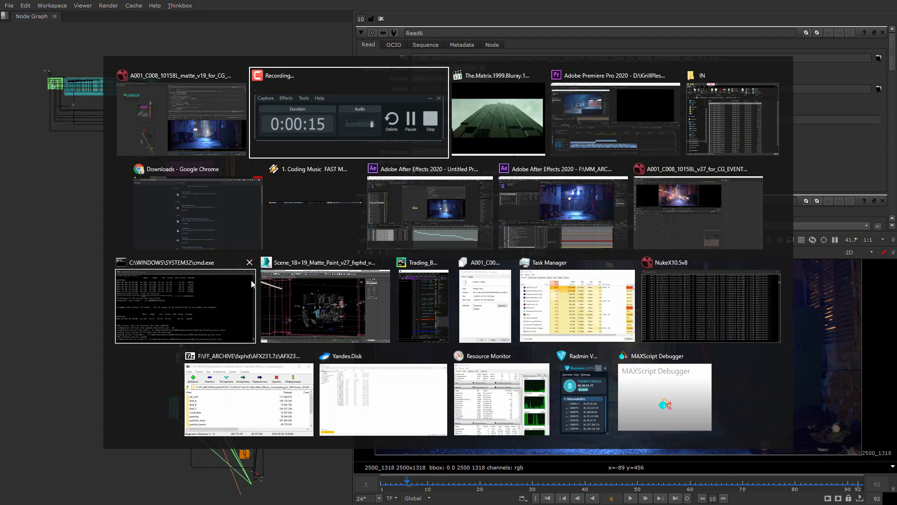
left_click(512, 232)
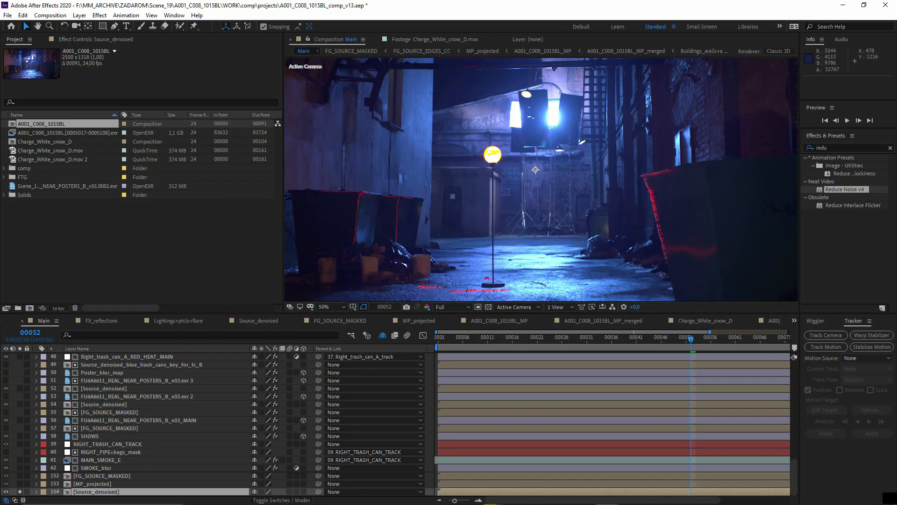
left_click(79, 484)
left_click(19, 485)
left_click(19, 491)
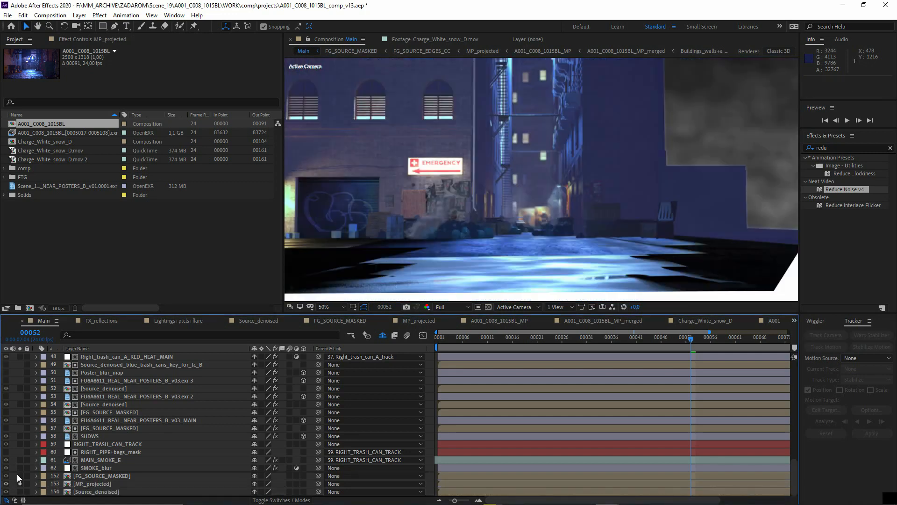
left_click(19, 476)
left_click(104, 476)
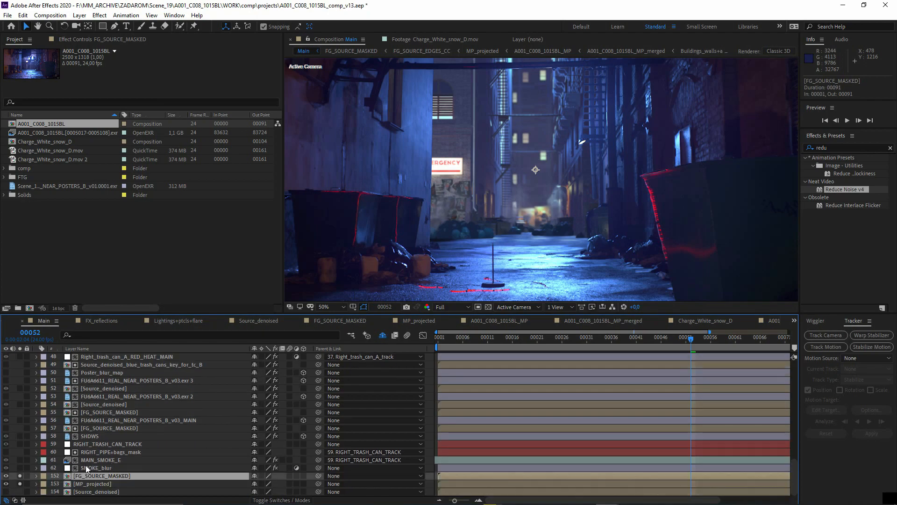
scroll(88, 463, "up", 2)
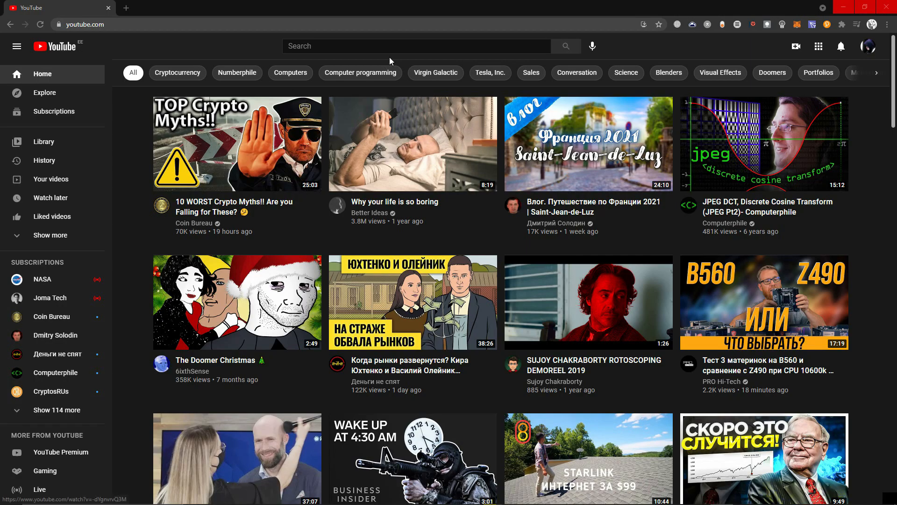
- Search YouTube for "100x shitcoin" and browse the result thumbnails
left_click(399, 46)
type("100x shitcoin")
key("Return")
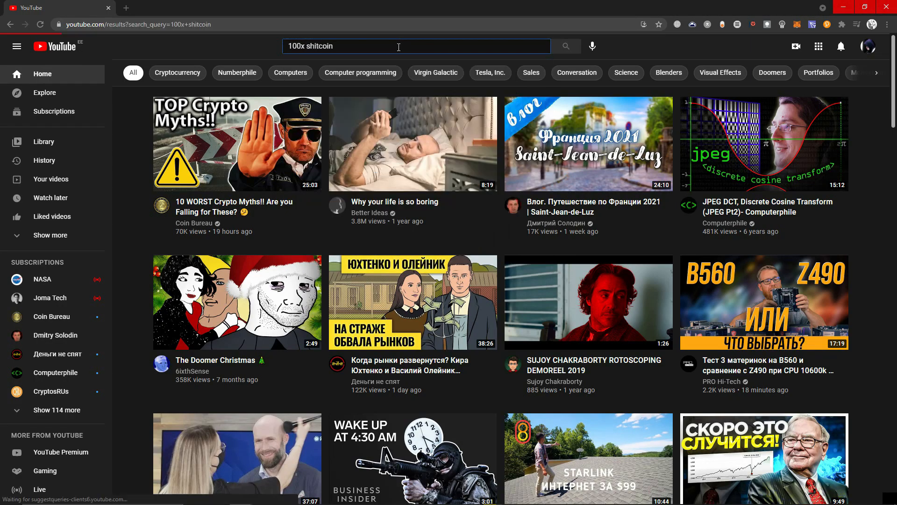
scroll(766, 139, "down", 6)
scroll(766, 138, "down", 9)
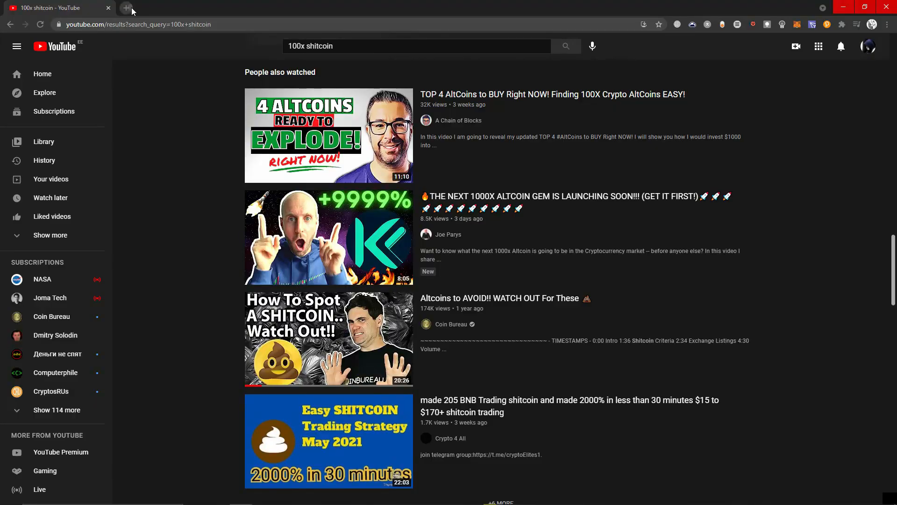
- Open a new browser tab and go to the autocompleted website address for "po"
left_click(126, 7)
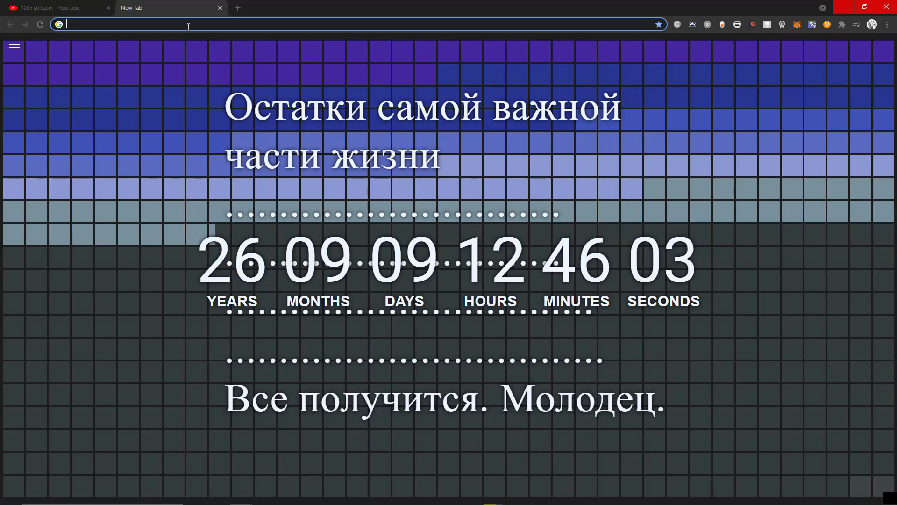
left_click(188, 25)
type("po")
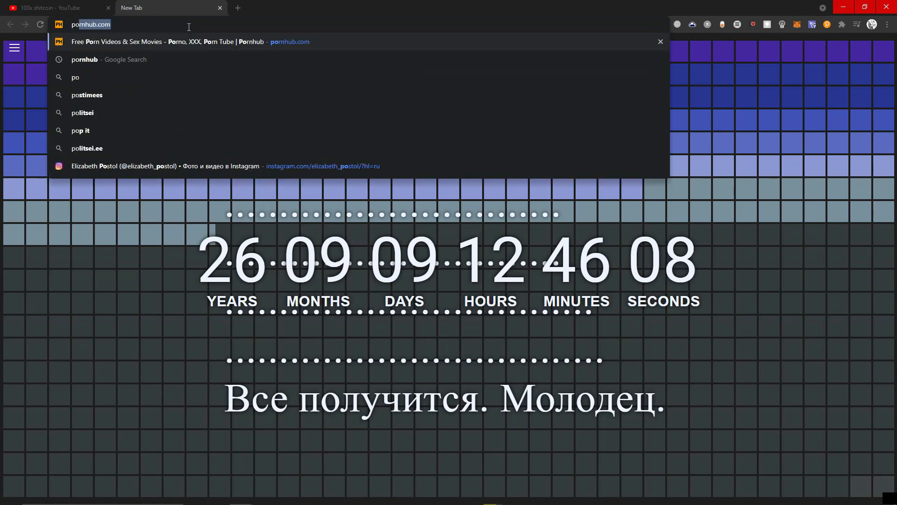
key("Return")
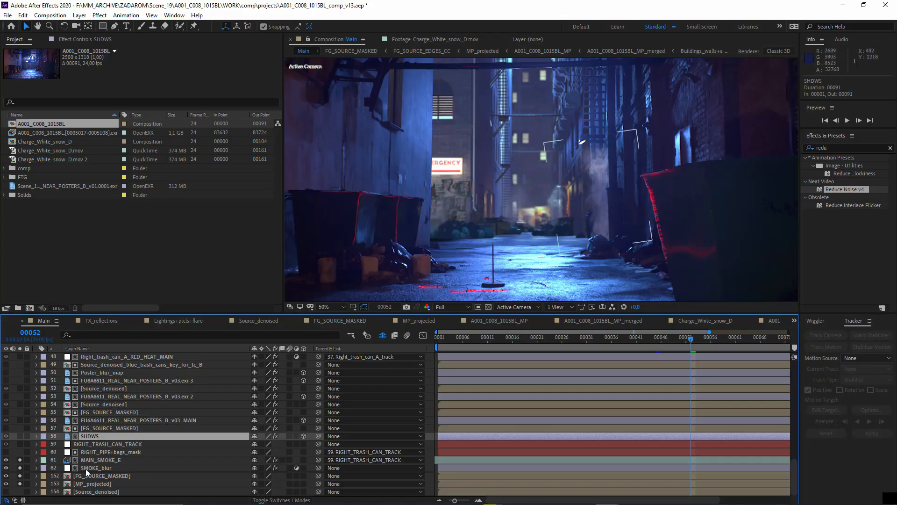
- In the After Effects Main composition, add the SHDWS, FU6A6611_REAL_NEAR_POSTERS_B_v03_MAIN and Source_denoised (layer 54) layers to the soloed layers
left_click(96, 460)
scroll(80, 459, "up", 2)
left_click(94, 484)
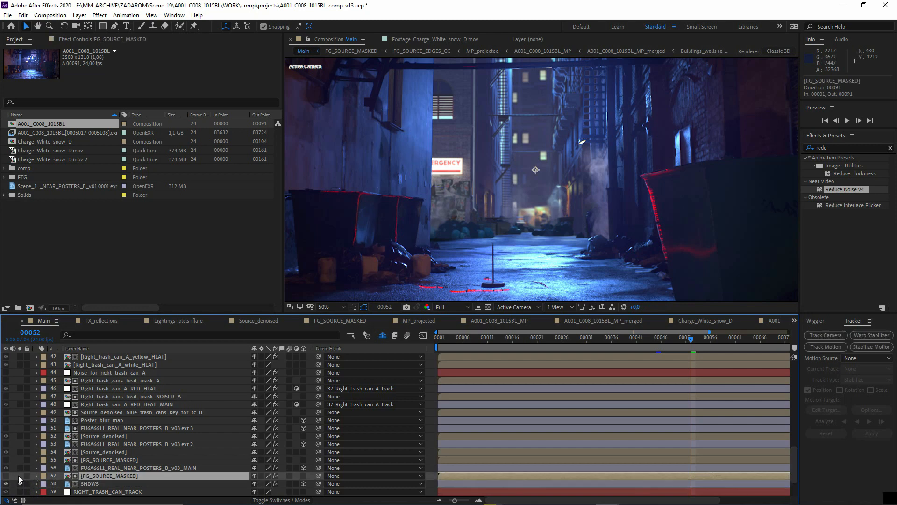
left_click(19, 469)
left_click(135, 467)
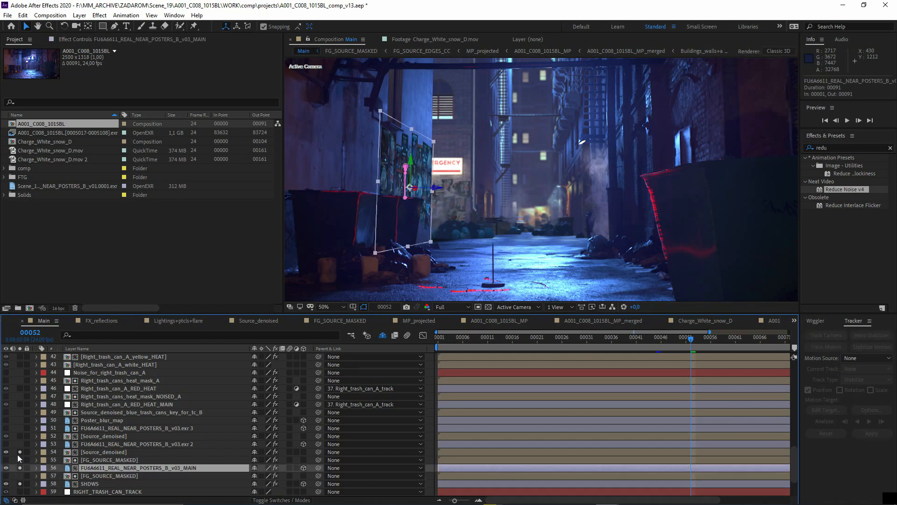
left_click(97, 453)
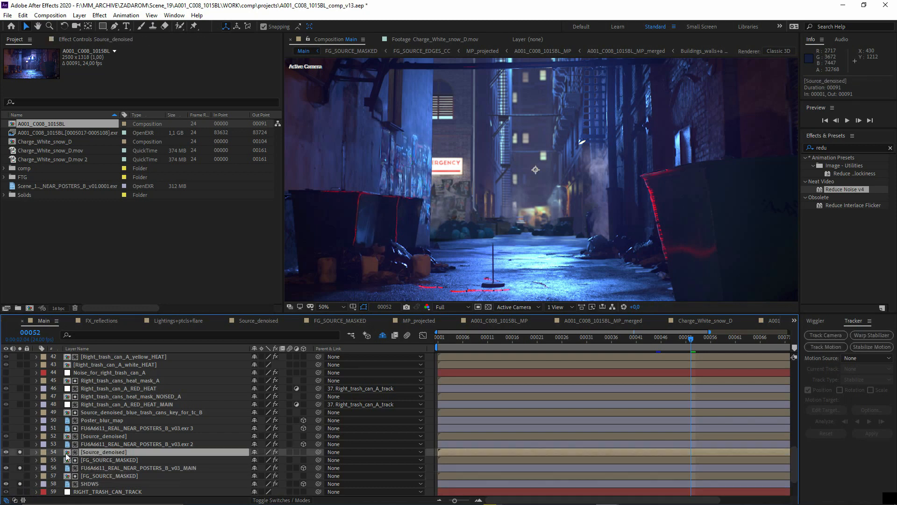
- Isolate the Source_denoised layer 54 and examine its poster-shaped wall texture at 100% magnification
left_click(19, 453, "alt")
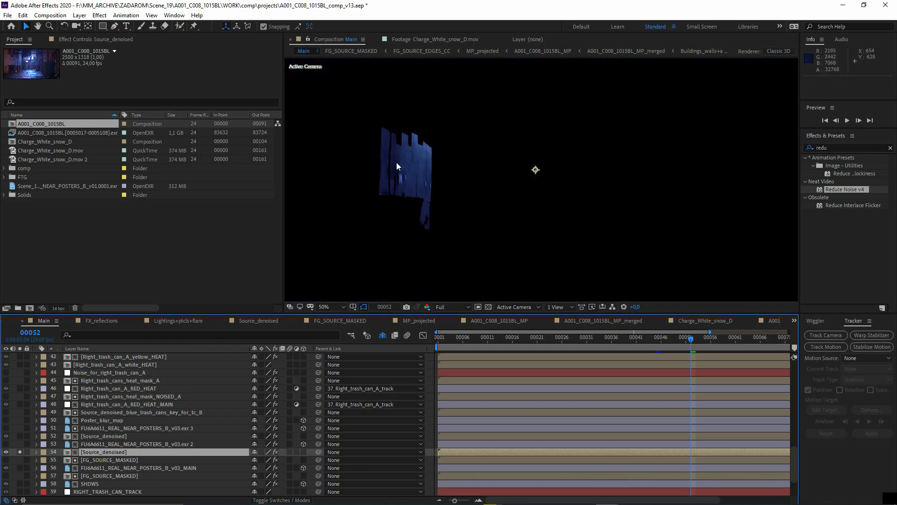
scroll(395, 169, "up", 2)
middle_click_drag(393, 175, 552, 202)
scroll(504, 191, "down", 2)
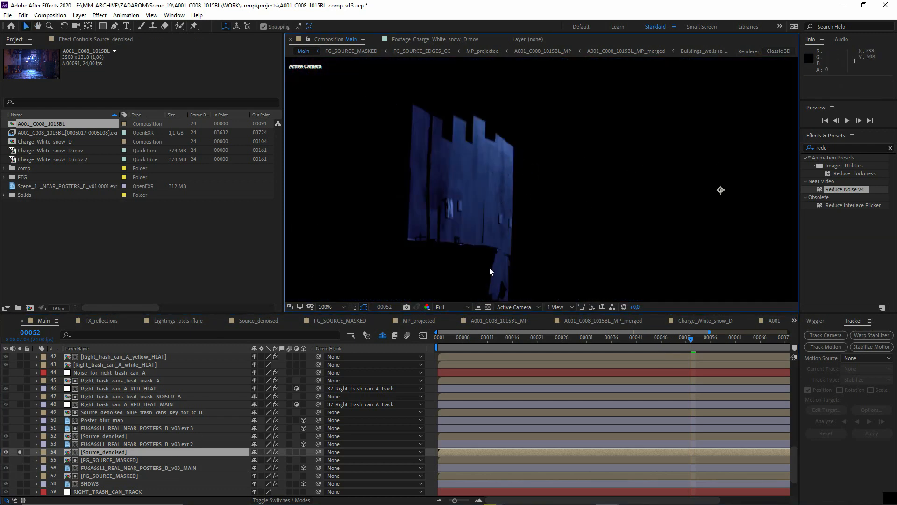
- Show the blend mode and track matte columns and examine the effects listed on the Source_denoised layer 54
left_click(281, 499)
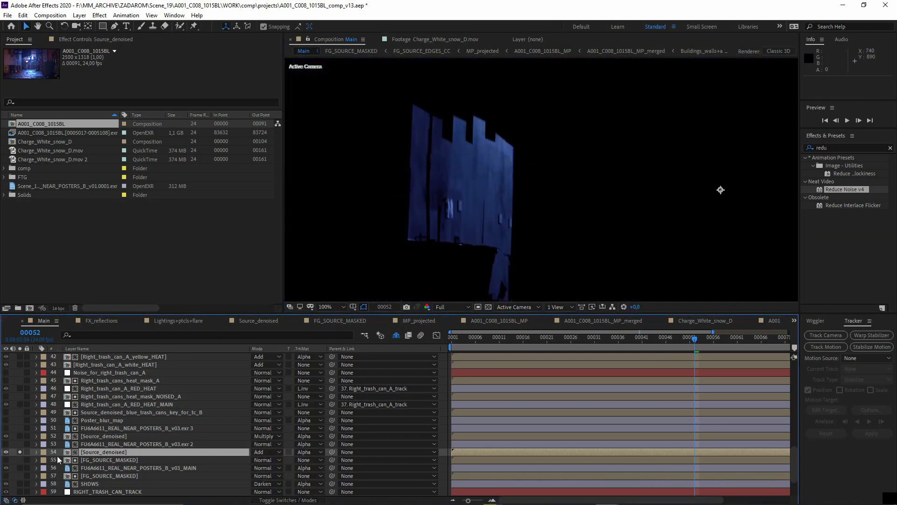
left_click(41, 453)
left_click(37, 452)
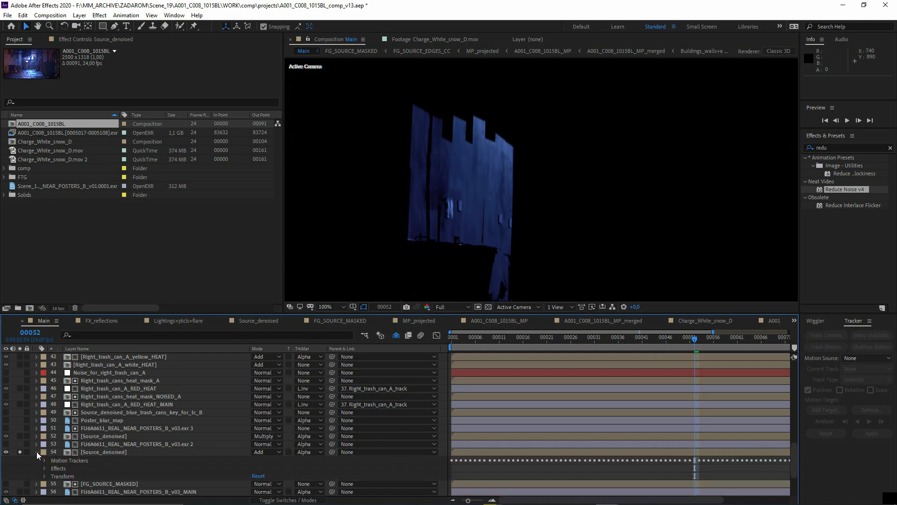
scroll(79, 483, "down", 1)
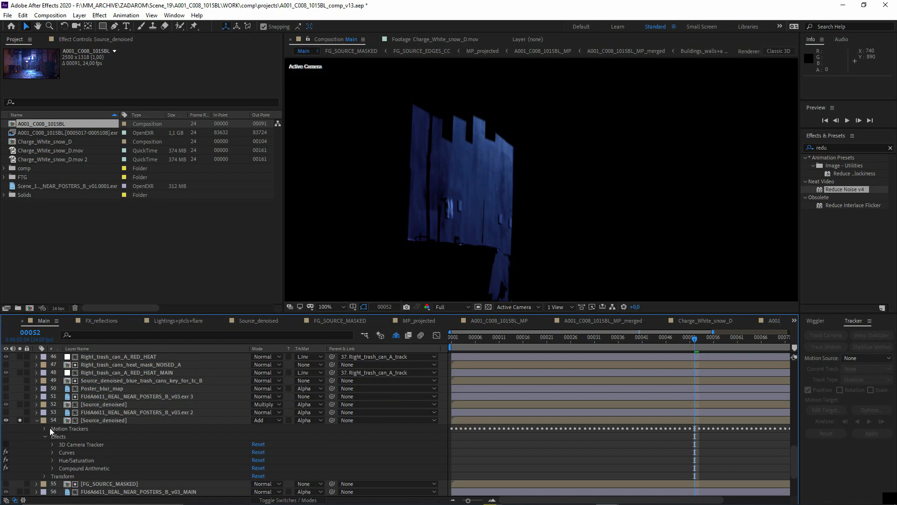
left_click(37, 420)
scroll(22, 425, "down", 1)
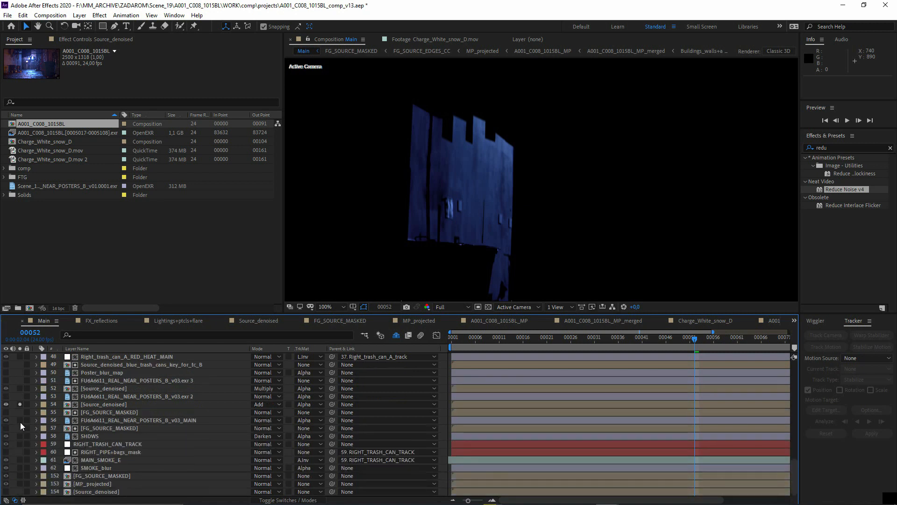
- Compare the Source_denoised layer 54 with the soloed composite, then isolate it and select its Curves effect
left_click(21, 483)
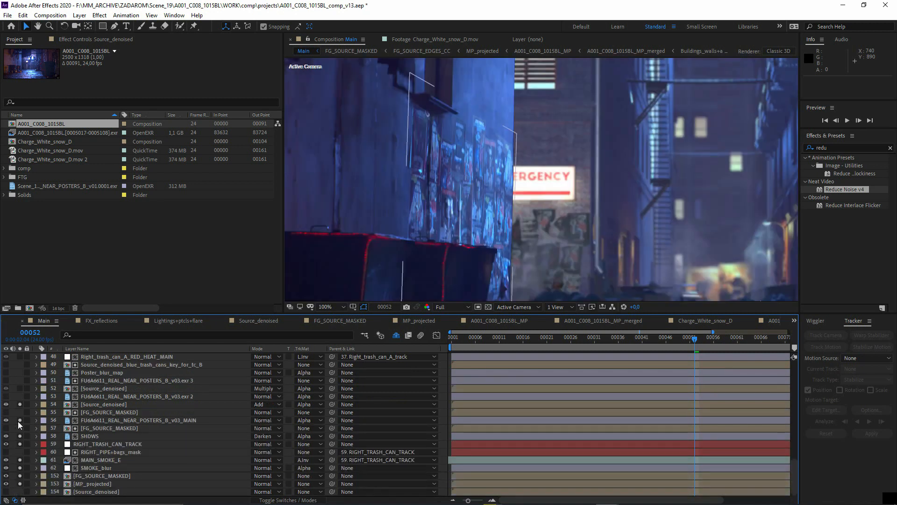
left_click(86, 405)
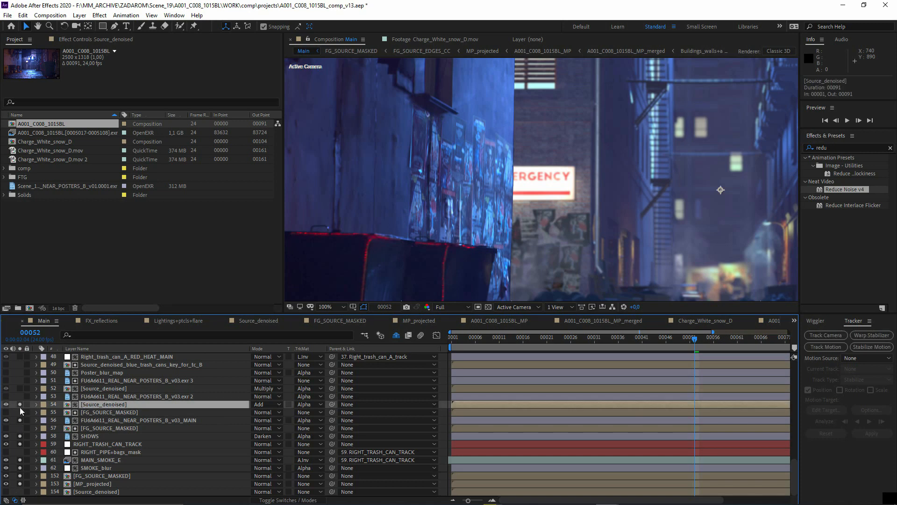
left_click(37, 404)
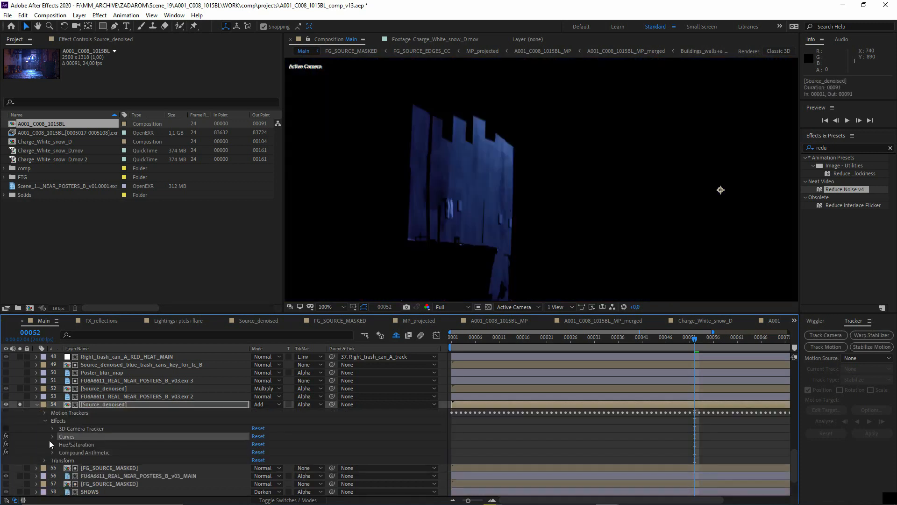
- Try adjusting the lower point of the RGB curve in the Source_denoised layer's Curves effect and undo the change
left_click(79, 40)
scroll(161, 145, "up", 3)
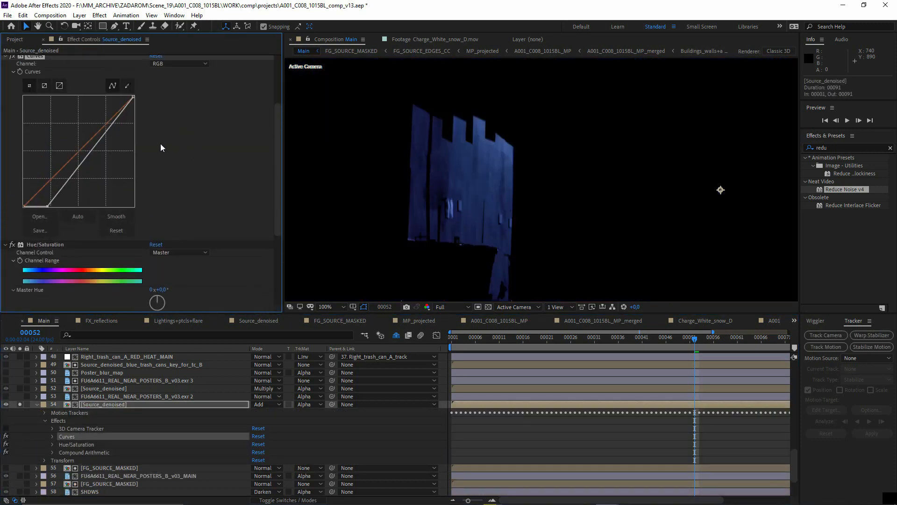
scroll(119, 192, "down", 2)
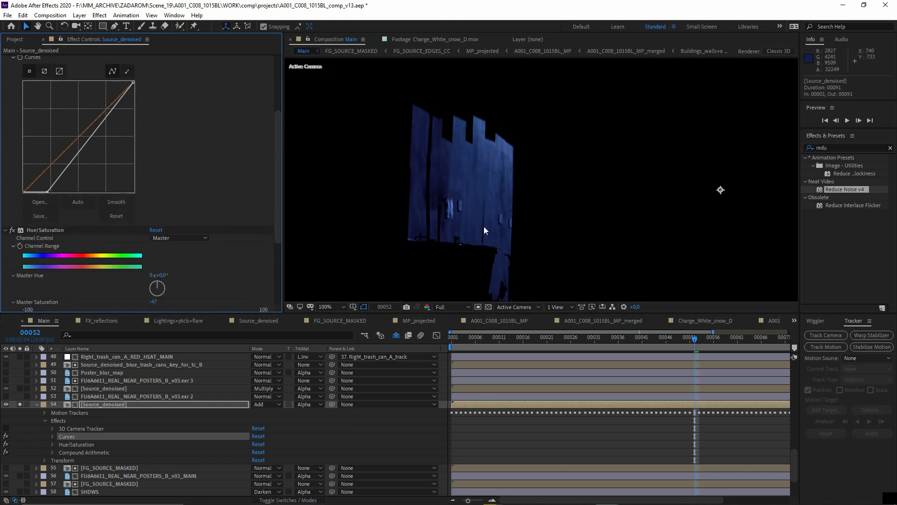
left_click_drag(48, 191, 49, 191)
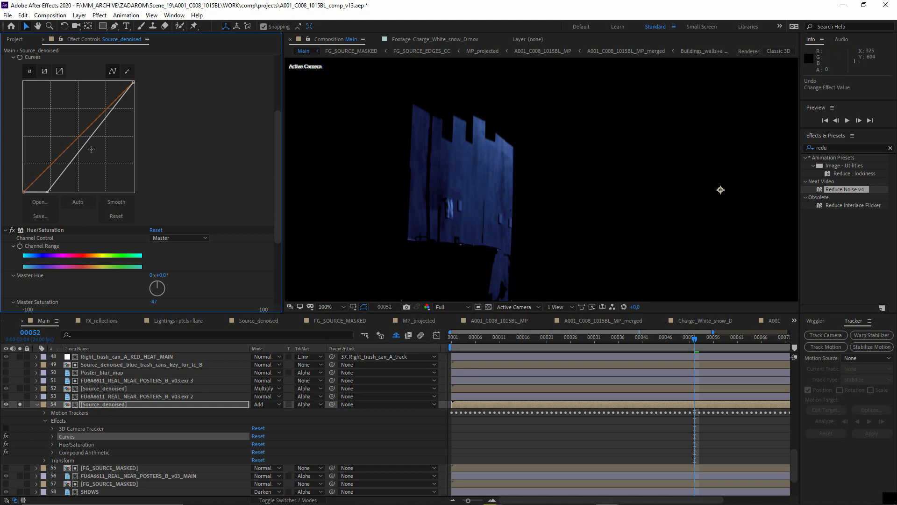
- Examine the Hue/Saturation and Compound Arithmetic settings of the Source_denoised layer 54
scroll(81, 229, "down", 5)
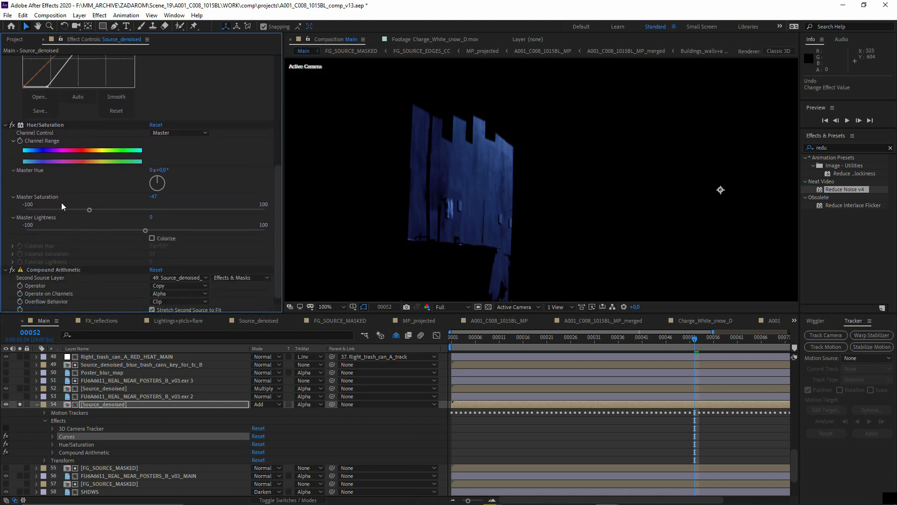
scroll(164, 253, "up", 3)
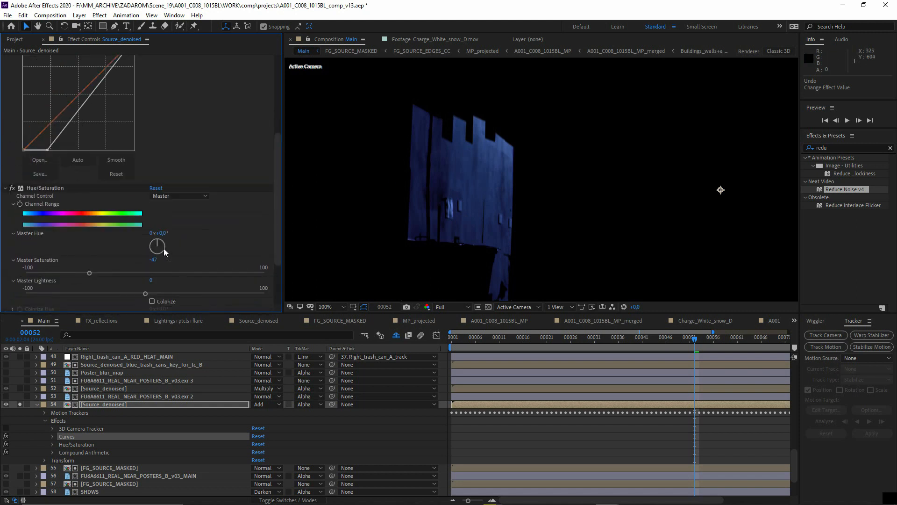
scroll(7, 253, "down", 3)
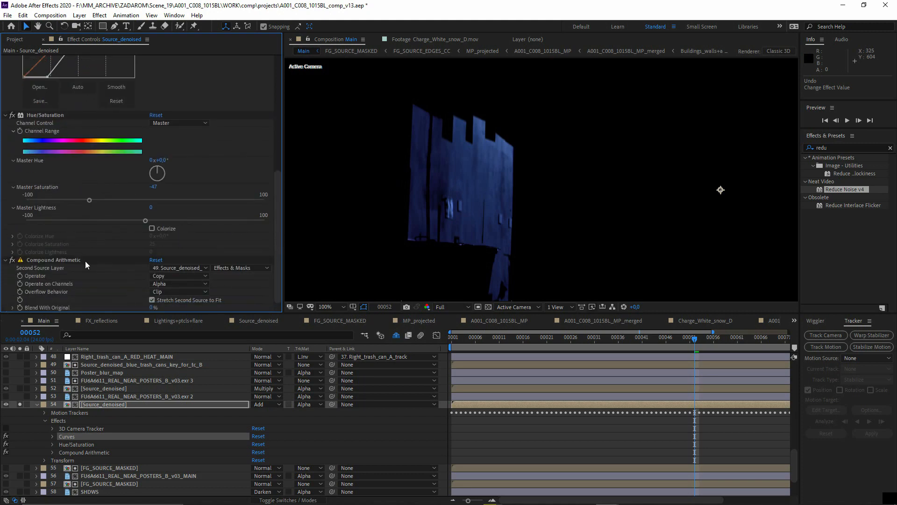
- Restore the soloed composite and add the Multiply-mode Source_denoised layer 52 to the solo set
scroll(42, 444, "down", 3)
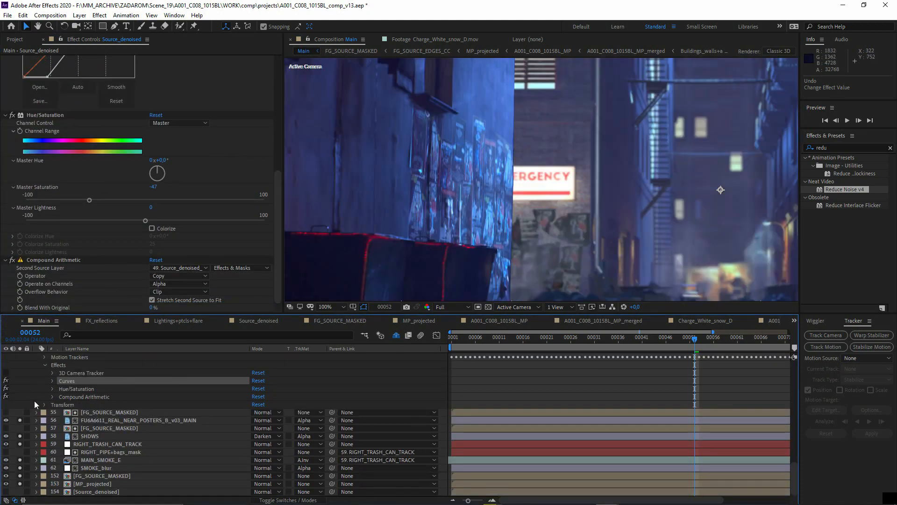
scroll(35, 400, "up", 5)
left_click(21, 428)
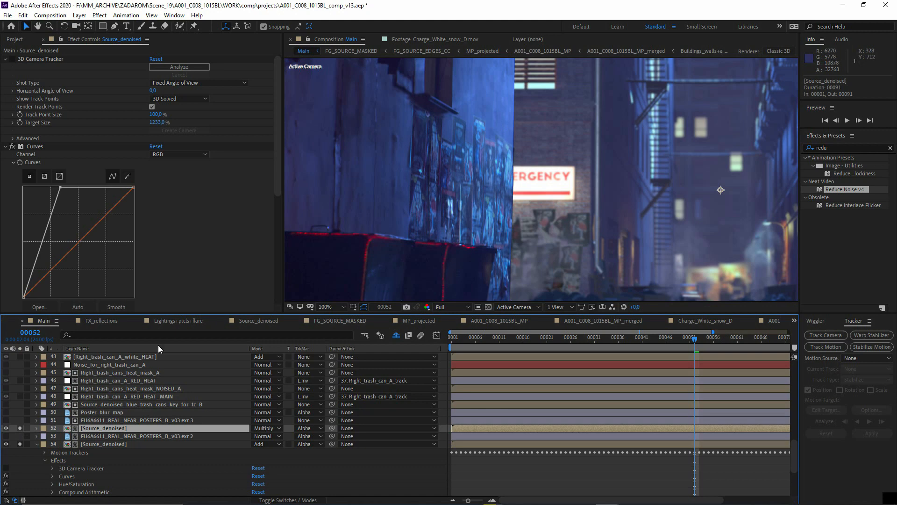
scroll(465, 184, "down", 2)
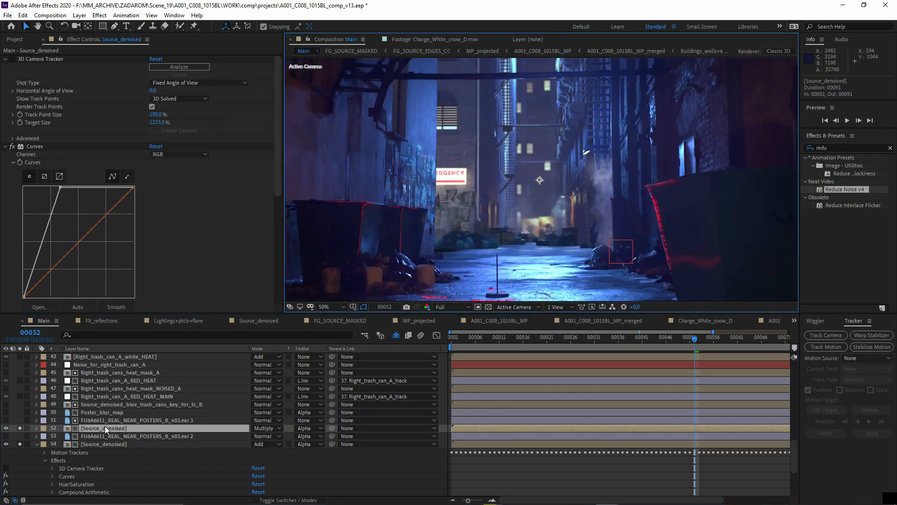
- Select the Right_trash_can_A_RED_HEAT_MAIN layer and examine the integrated posters on the wall at 100% magnification
left_click(86, 395)
scroll(375, 172, "up", 2)
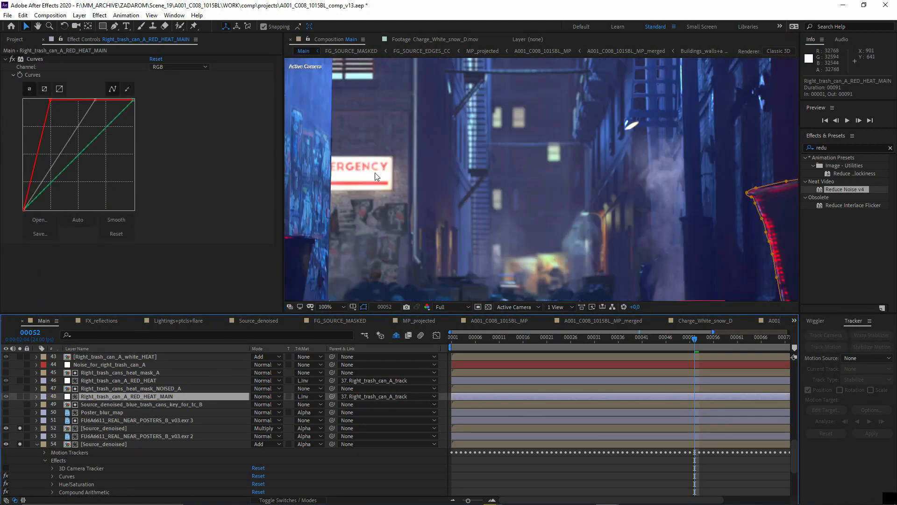
left_click_drag(375, 172, 569, 162)
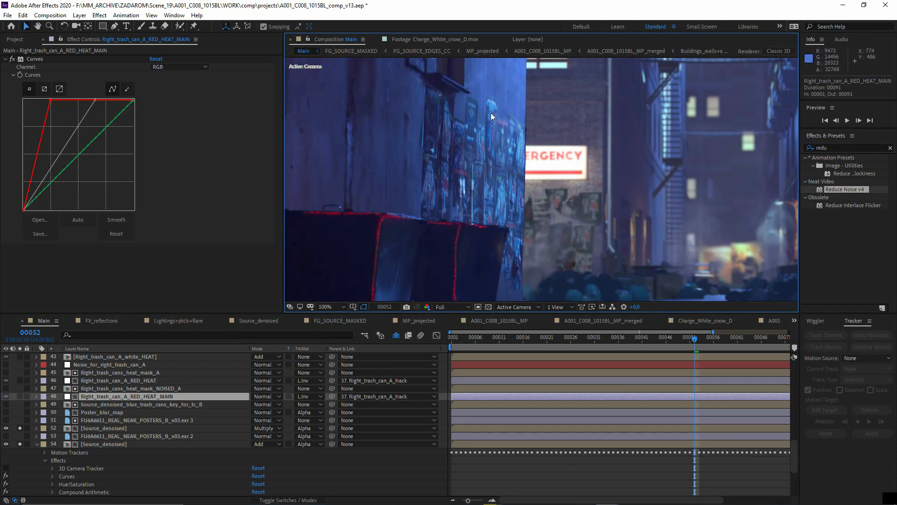
left_click_drag(491, 113, 478, 154)
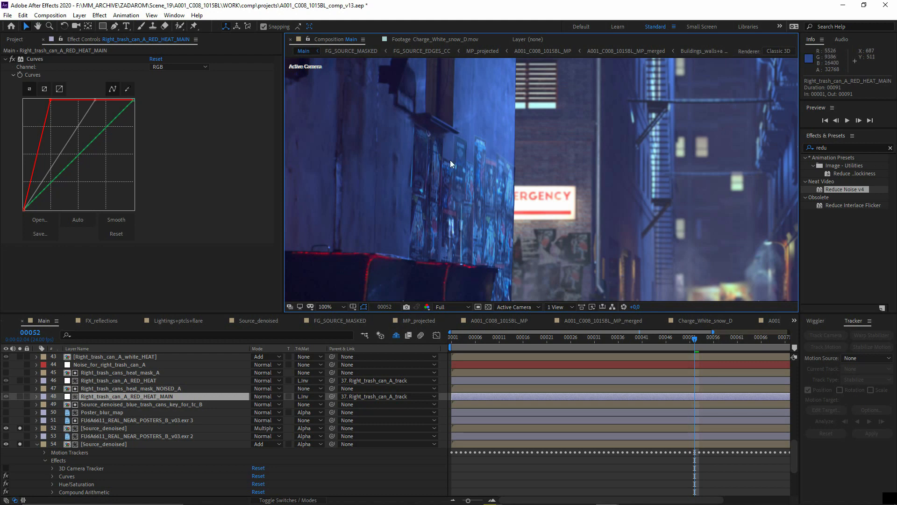
- Solo the Right_trash_can_A heat layers one by one: RED_HEAT_MAIN, RED_HEAT, white_HEAT and yellow_HEAT layer 42
scroll(432, 228, "down", 2)
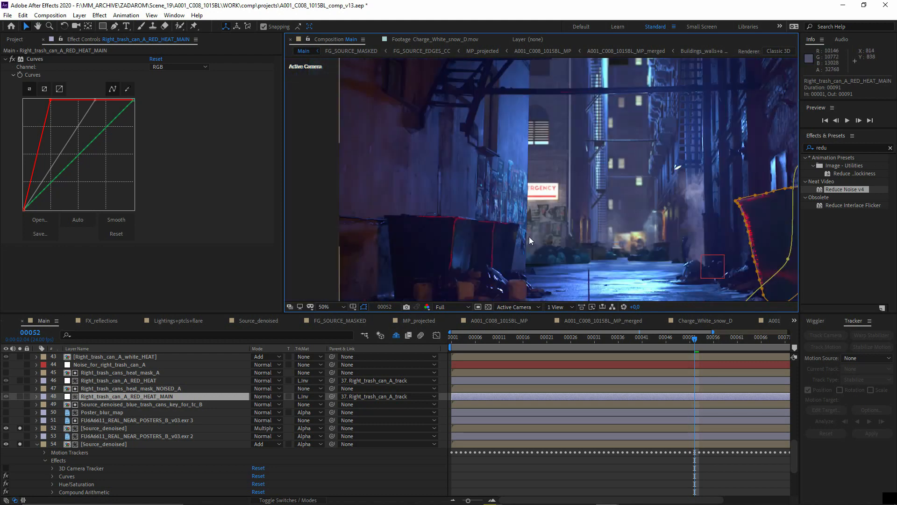
left_click_drag(610, 279, 563, 255)
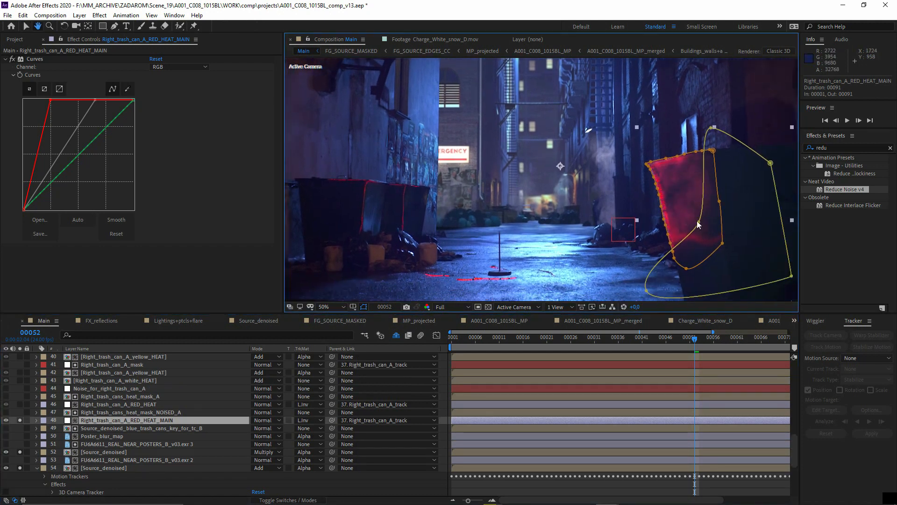
left_click(19, 404)
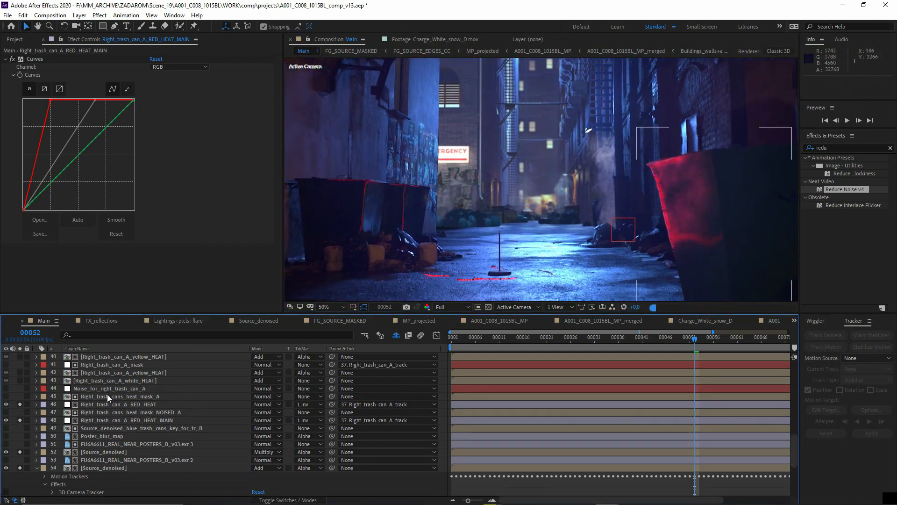
left_click(114, 380)
left_click(20, 379)
scroll(119, 396, "up", 2)
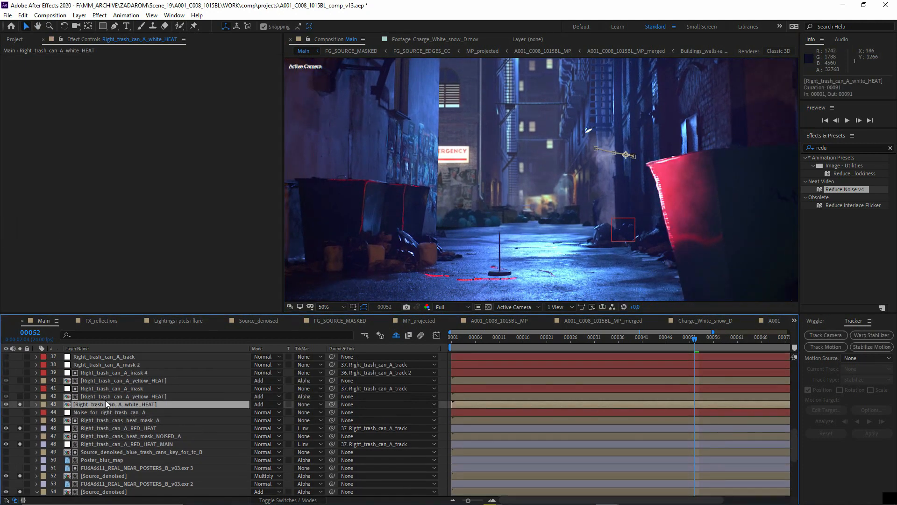
left_click(116, 404)
- Switch to Nuke and show the Shuffle123 node carrying the left trash can glow matte in the viewer
scroll(152, 406, "up", 1)
key("super+Tab")
key("Return")
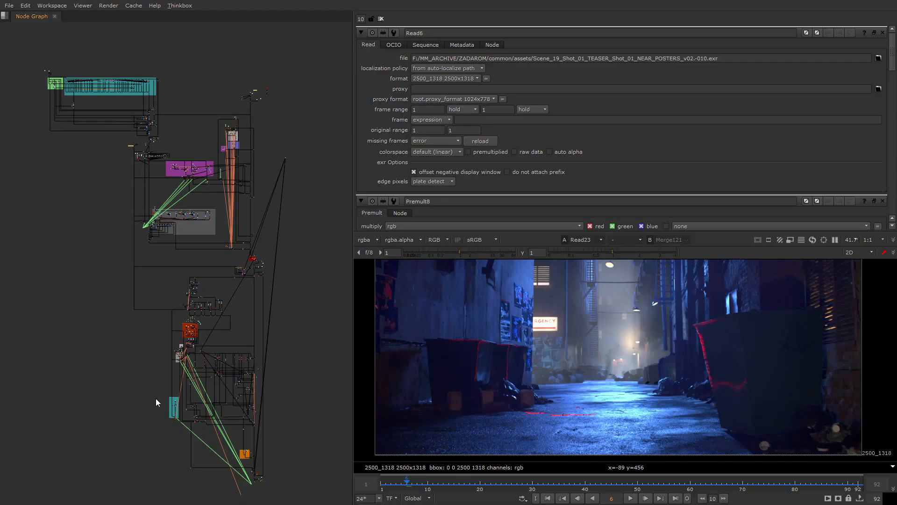
scroll(215, 381, "up", 5)
middle_click_drag(220, 383, 209, 303)
scroll(190, 295, "up", 10)
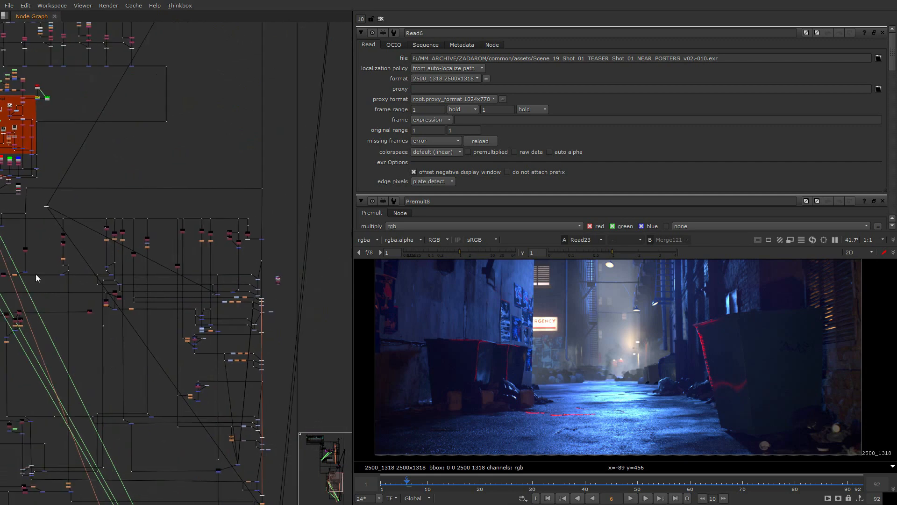
scroll(184, 319, "up", 5)
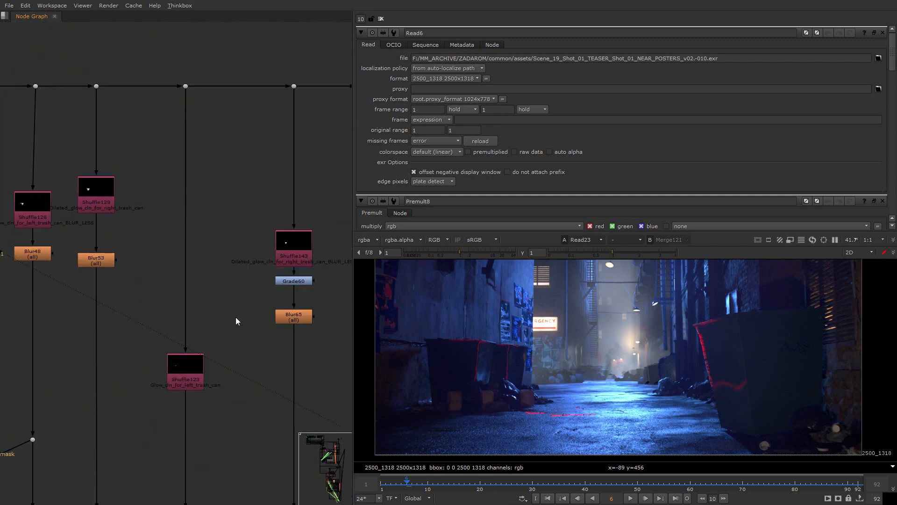
left_click(185, 374)
key("1")
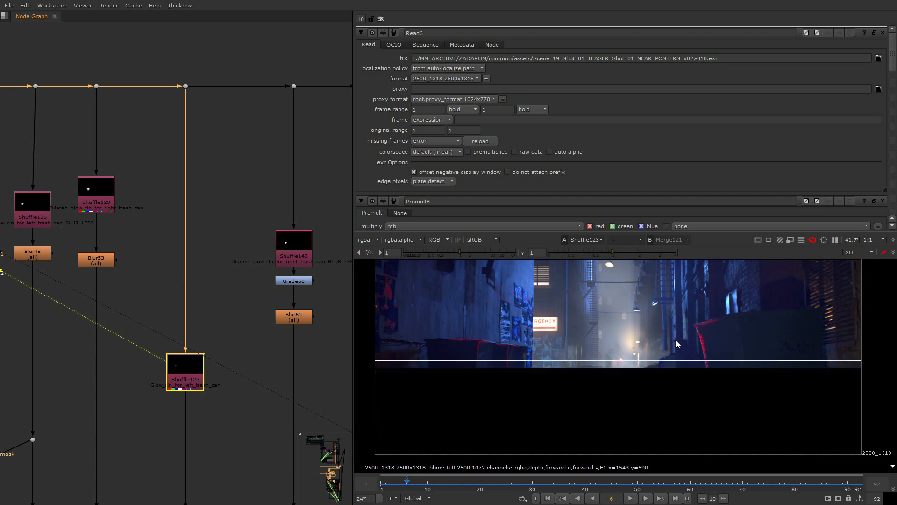
- Examine the left trash can glow matte and trace its branch back to the 3D scene and render node below the trash_cans_heat group
scroll(281, 285, "down", 3)
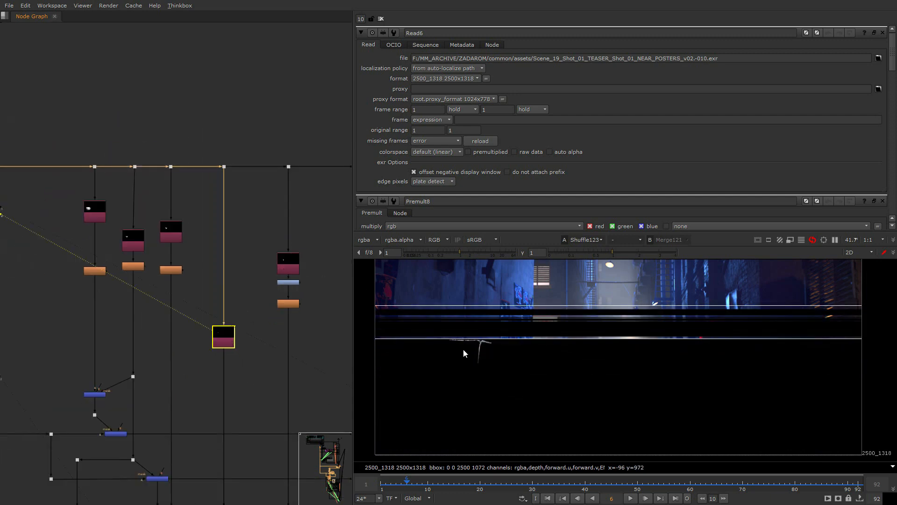
scroll(226, 316, "down", 4)
scroll(226, 316, "up", 4)
scroll(226, 315, "down", 4)
scroll(247, 328, "down", 2)
middle_click_drag(67, 233, 175, 275)
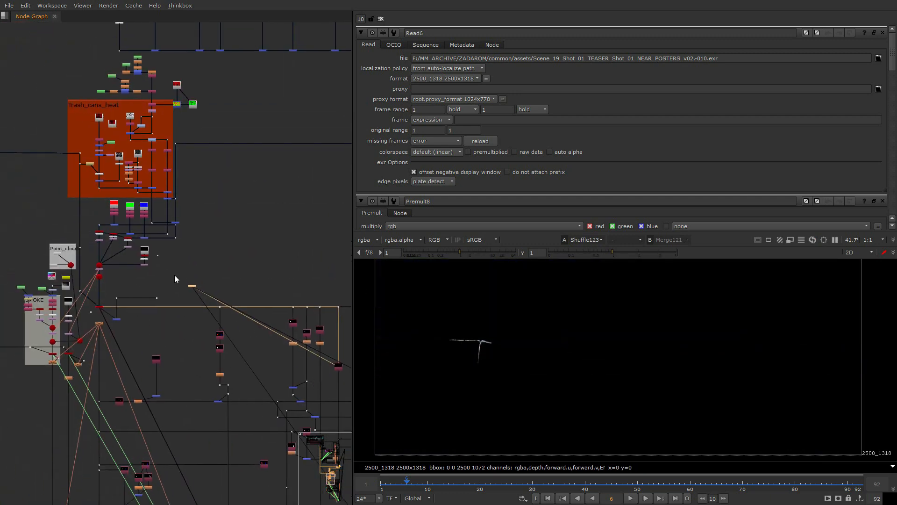
scroll(174, 279, "up", 10)
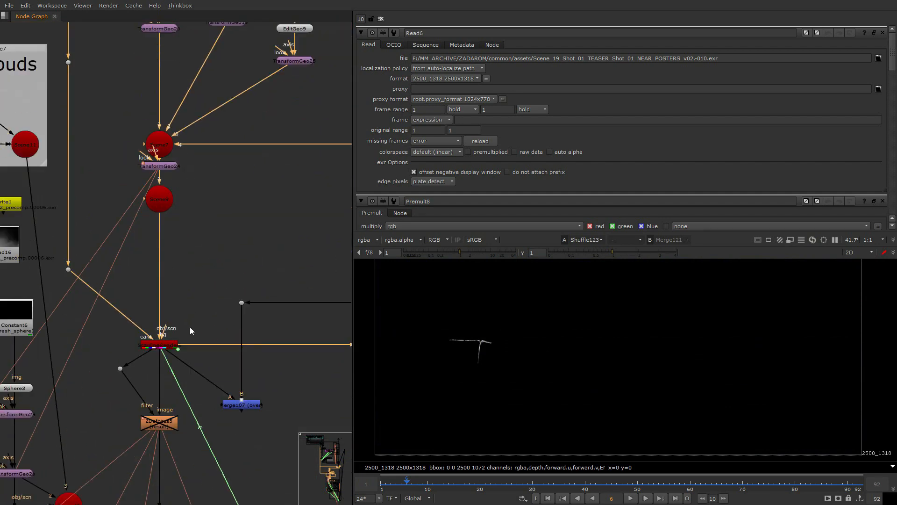
middle_click_drag(233, 327, 130, 327)
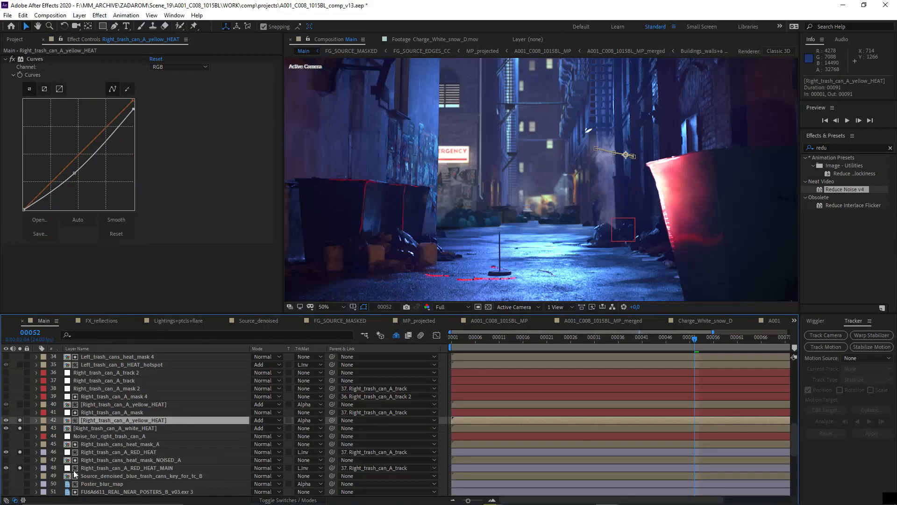
- Switch back to After Effects, solo the Right_trash_can_A_yellow_HEAT layer 40 and inspect the trash can's glowing edge
left_click(103, 412)
left_click(101, 405)
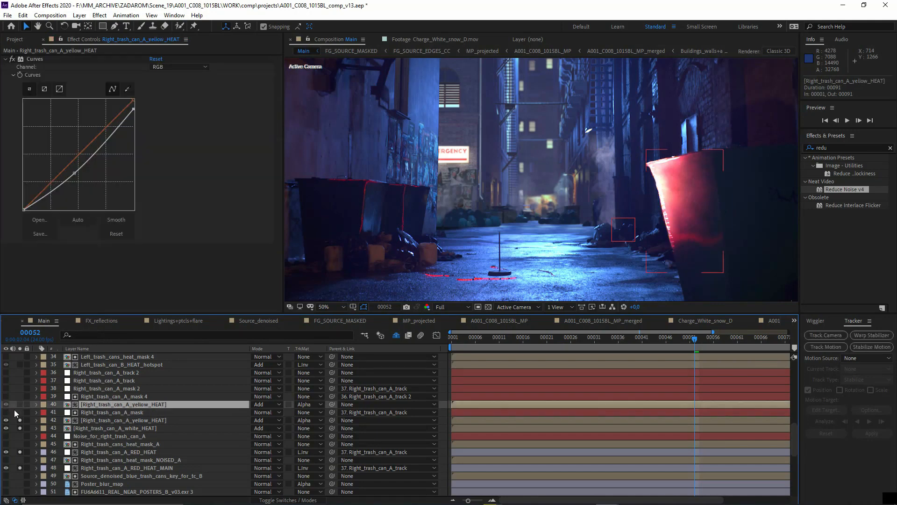
left_click(20, 404)
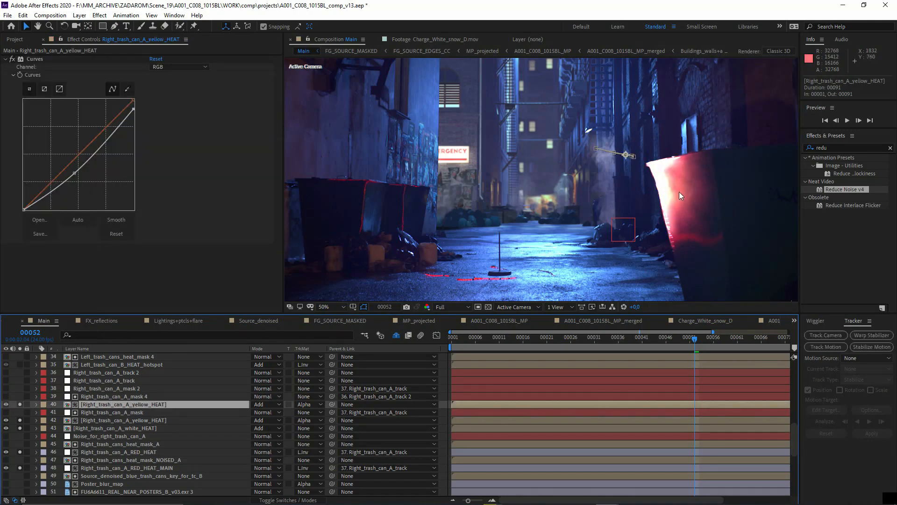
scroll(680, 196, "up", 4)
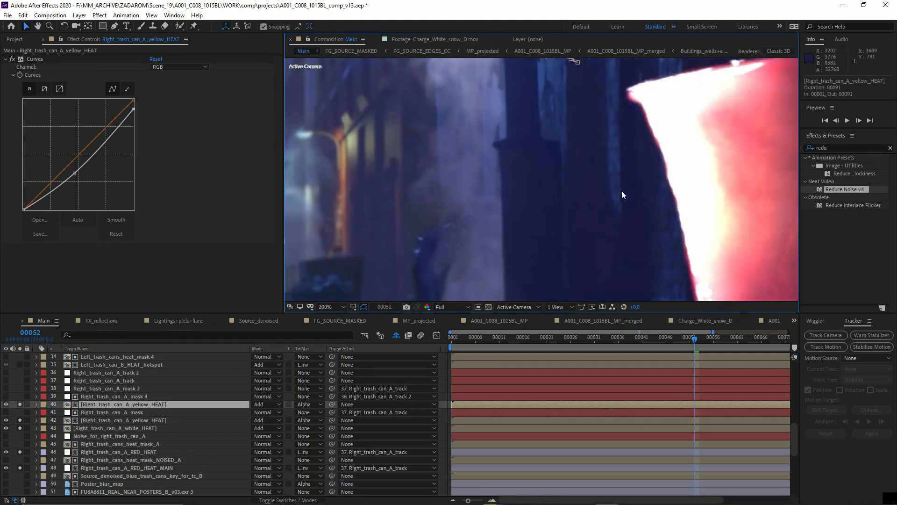
scroll(566, 177, "down", 6)
scroll(544, 183, "up", 5)
middle_click_drag(548, 178, 509, 222)
- Solo the Left_trash_can_B heat layers: HEAT_hotspot, HEAT, RED_HEAT_MAIN and RED_HEAT 2
left_click(114, 396)
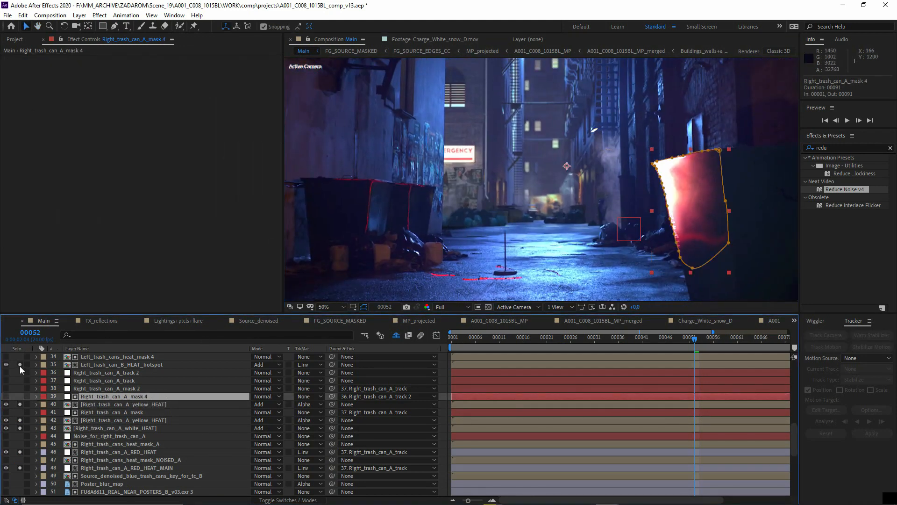
left_click(100, 365)
scroll(83, 399, "up", 3)
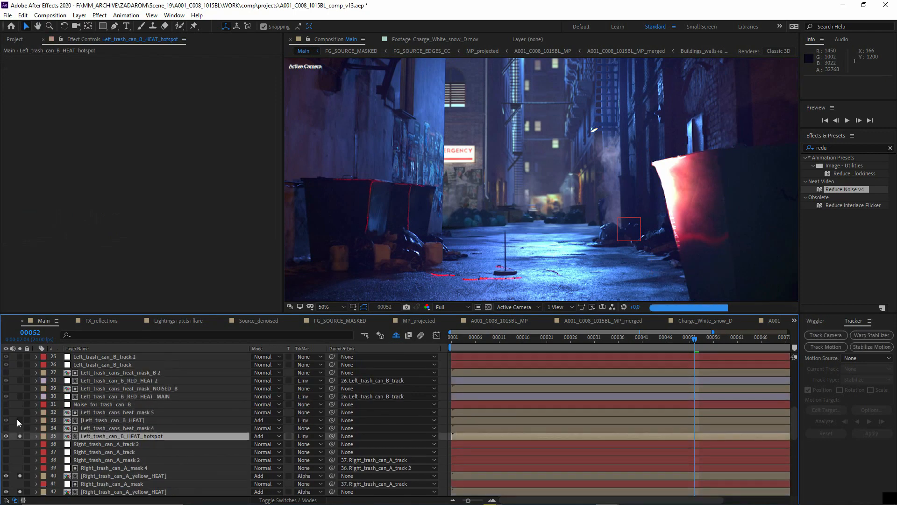
left_click(19, 419)
left_click(19, 396)
left_click(20, 381)
left_click(99, 381)
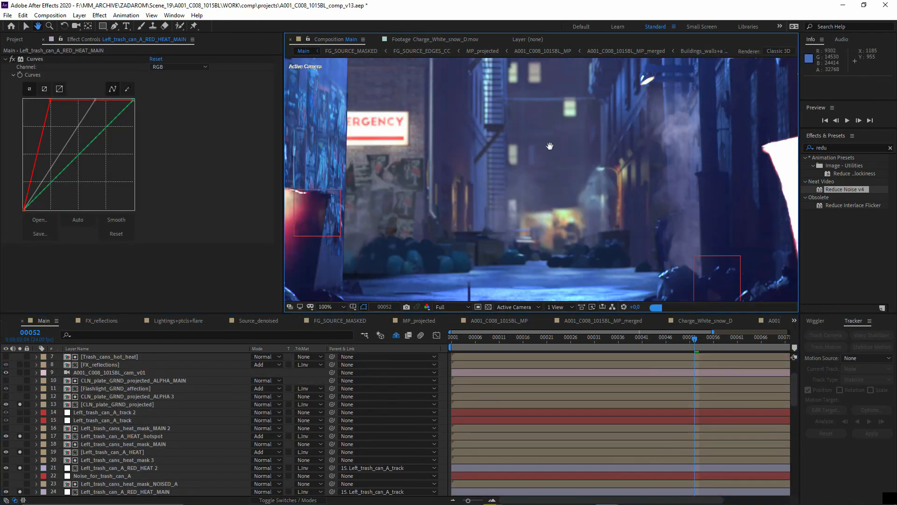
- Solo the Left_trash_can_A heat layers and the CLN_plate_GRND_projected layer 13, and open the CLN_plate_GRND_projected composition
middle_click_drag(548, 144, 575, 18)
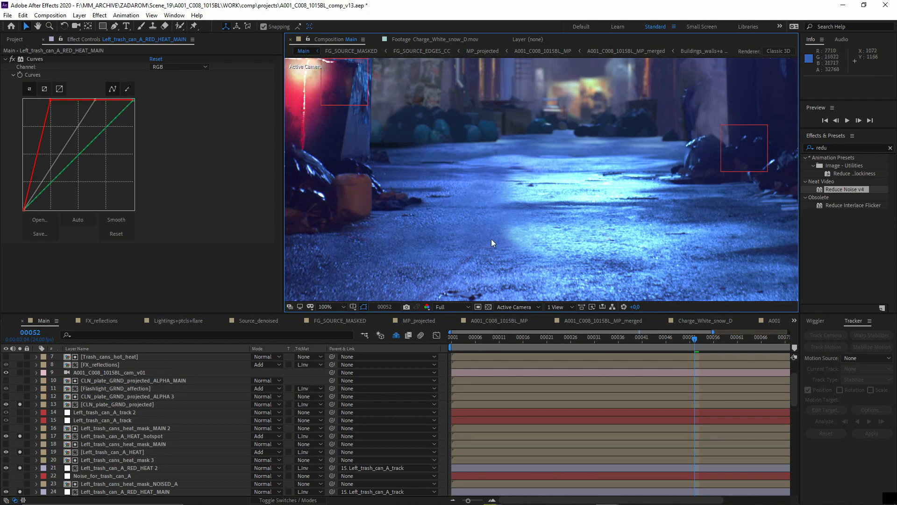
left_click(121, 405)
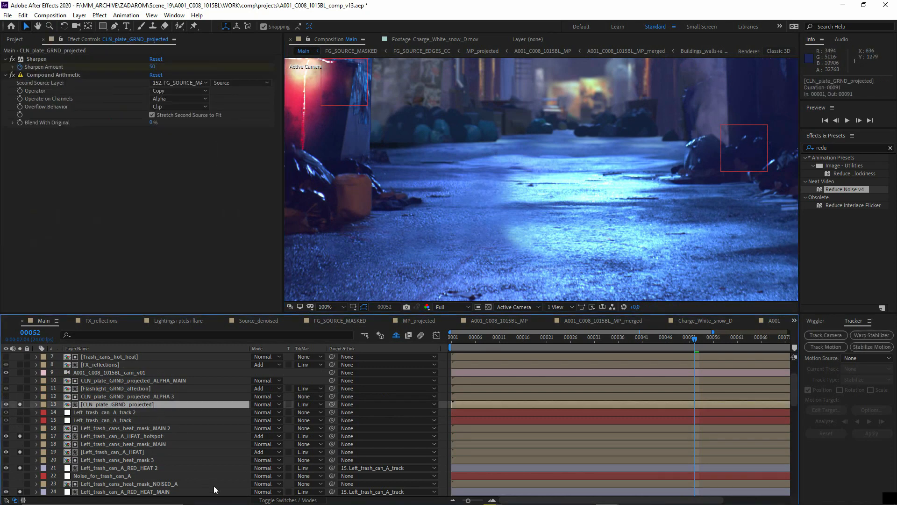
left_click(276, 501)
double_click(98, 404)
scroll(407, 252, "down", 1)
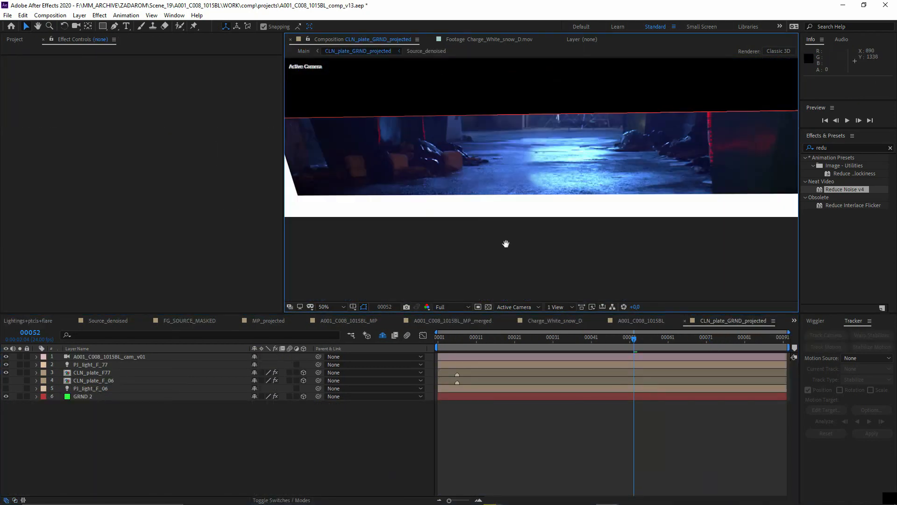
middle_click_drag(505, 245, 468, 276)
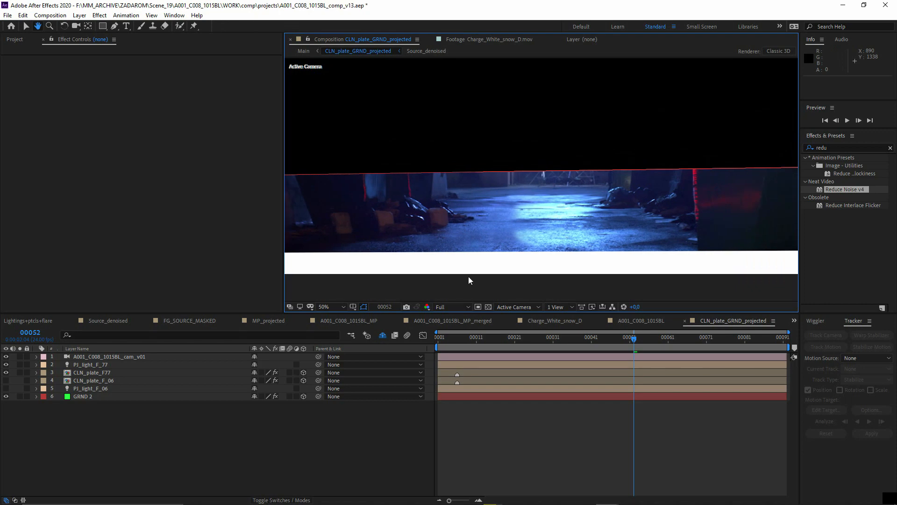
- Inspect the GRND 2 and CLN_plate_F77 layers and examine the projected ground texture at 200% magnification
left_click(84, 396)
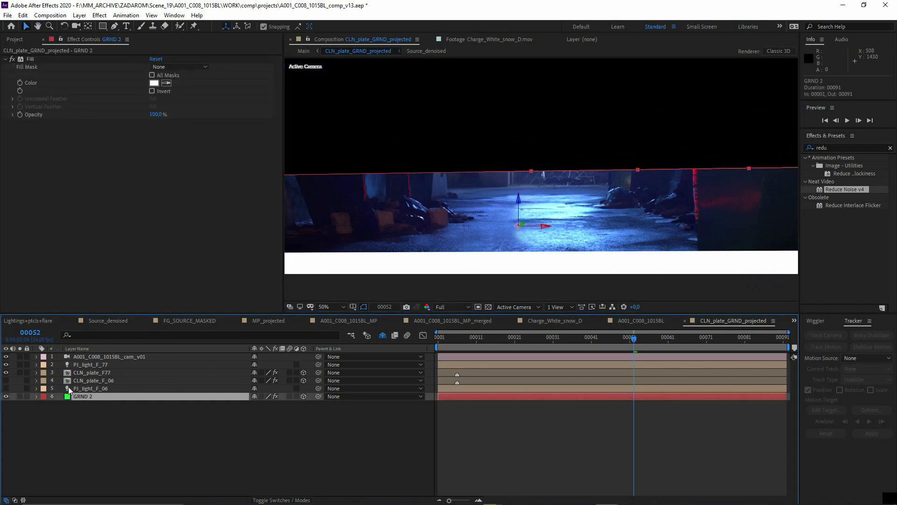
left_click(75, 372)
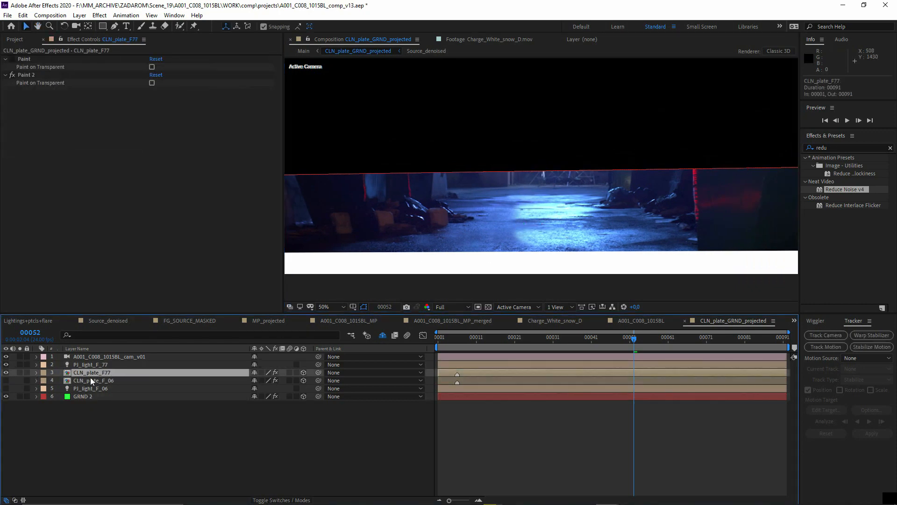
scroll(521, 256, "up", 4)
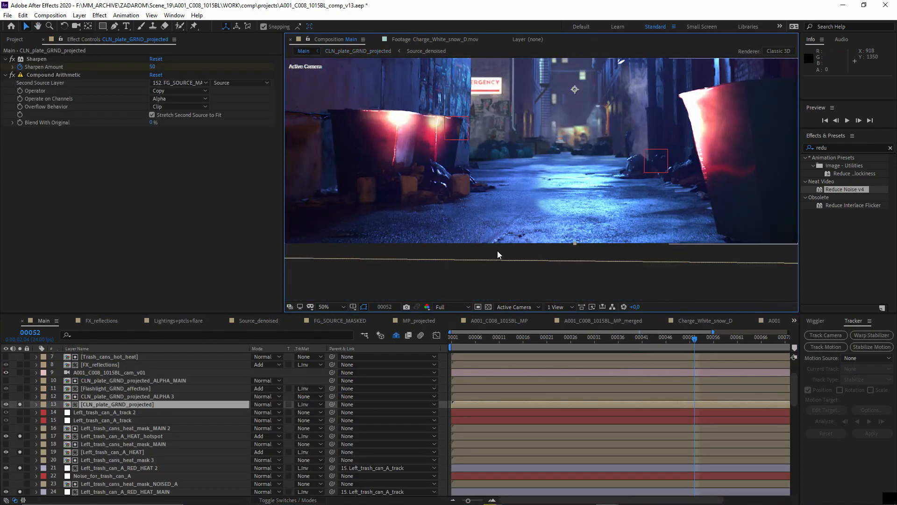
- Switch to Nuke and examine the Read8 denoised source plate and its connection in the node graph
key("alt+Tab")
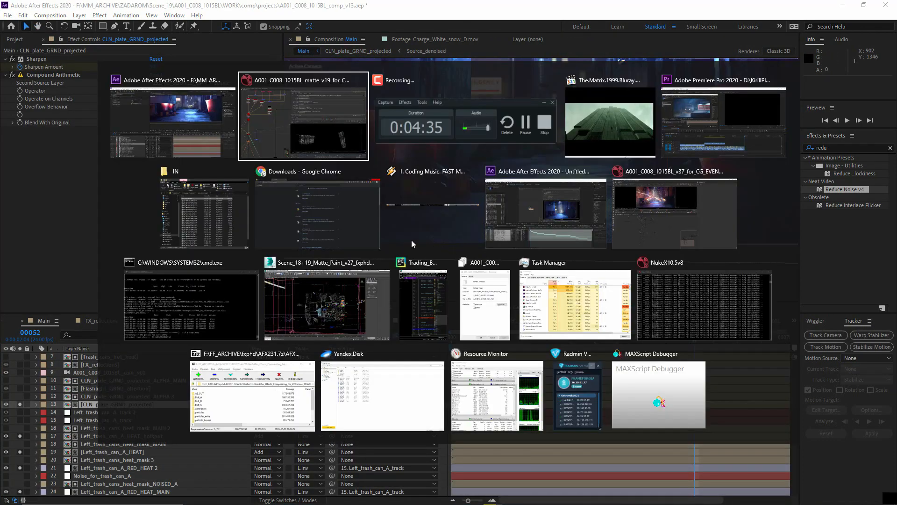
scroll(226, 425, "down", 10)
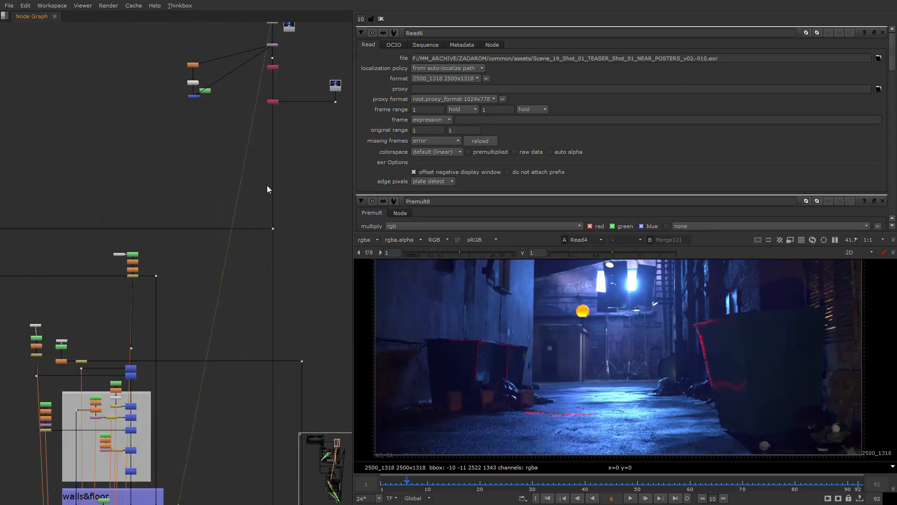
middle_click_drag(343, 99, 268, 189)
scroll(265, 187, "up", 7)
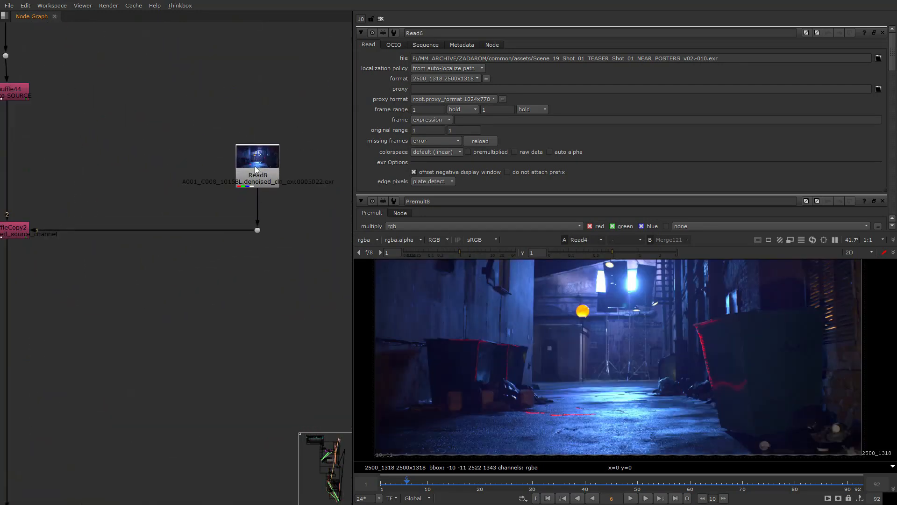
scroll(271, 179, "down", 3)
- Switch back to After Effects, solo the Flashlight_GRND_affection and FX_reflections layers, and inspect the lit alley ground
key("alt+Tab")
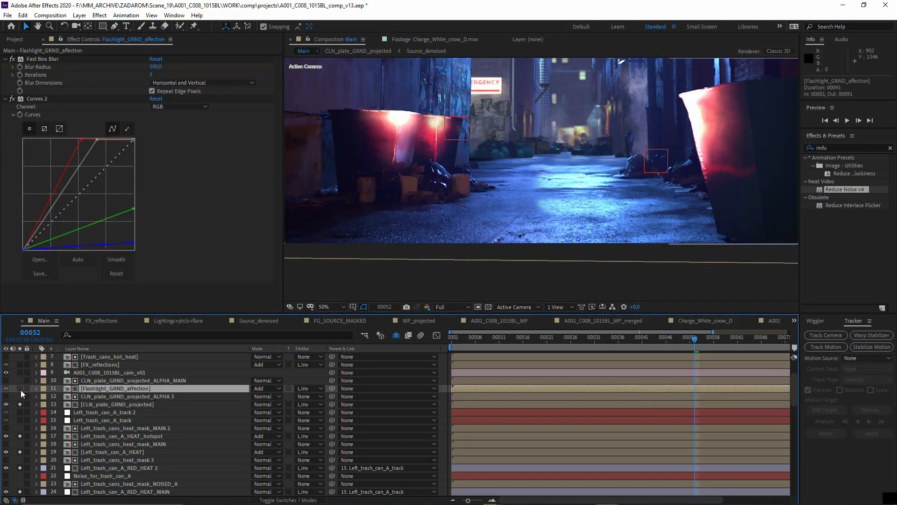
left_click(20, 389)
scroll(21, 390, "up", 2)
left_click(20, 418)
left_click(20, 412)
middle_click_drag(442, 221, 454, 238)
scroll(434, 243, "down", 2)
scroll(461, 229, "up", 2)
scroll(459, 235, "down", 2)
scroll(459, 235, "up", 2)
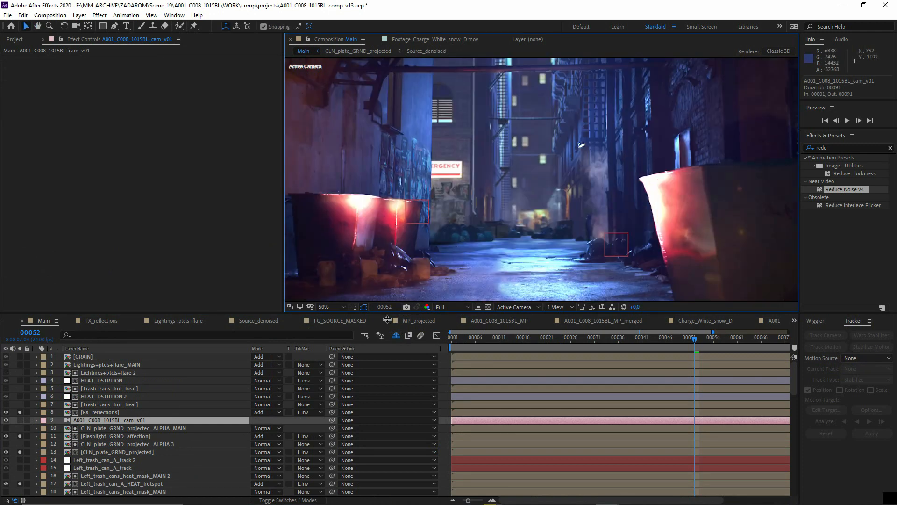
- Enlarge the composition view and solo the HEAT_DSTRTION 2 and HEAT_DSTRTION layers
left_click_drag(283, 313, 216, 385)
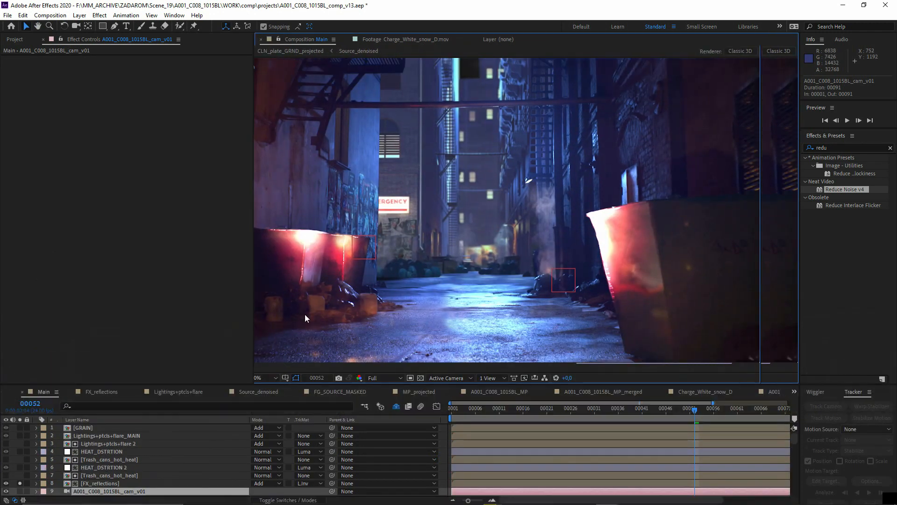
mouse_move(301, 315)
middle_mouse_down()
mouse_move(334, 296)
mouse_move(294, 329)
middle_mouse_up()
left_click(112, 468)
left_click(20, 467)
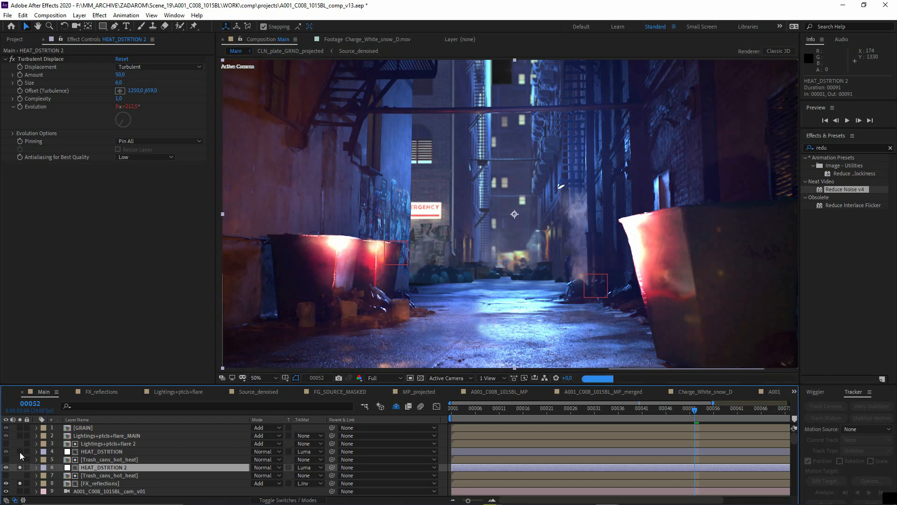
left_click(20, 452)
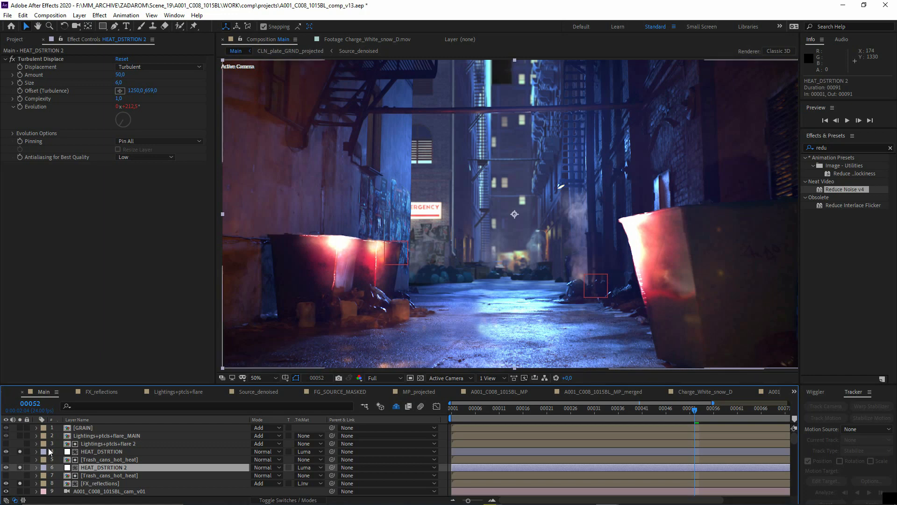
- Solo the Lightings+ptcls+flare_MAIN and GRAIN layers
left_click(107, 436)
left_click(19, 435)
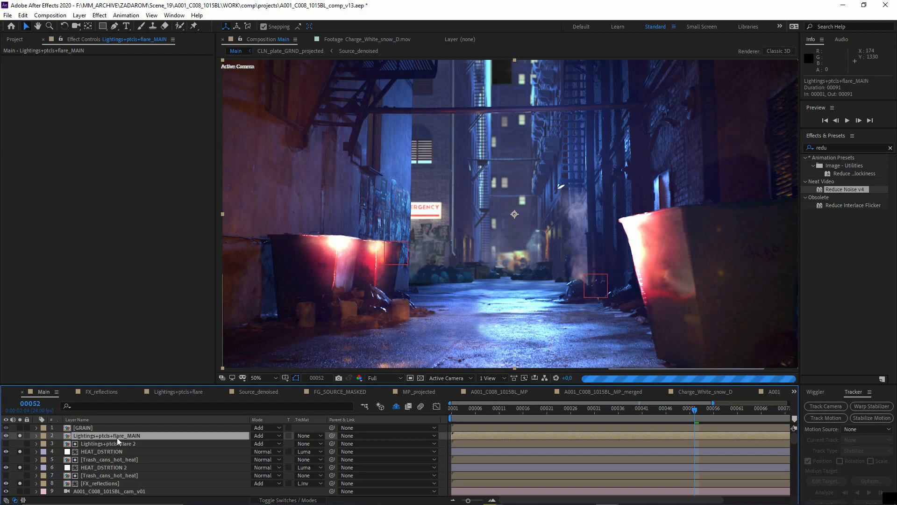
left_click(20, 428)
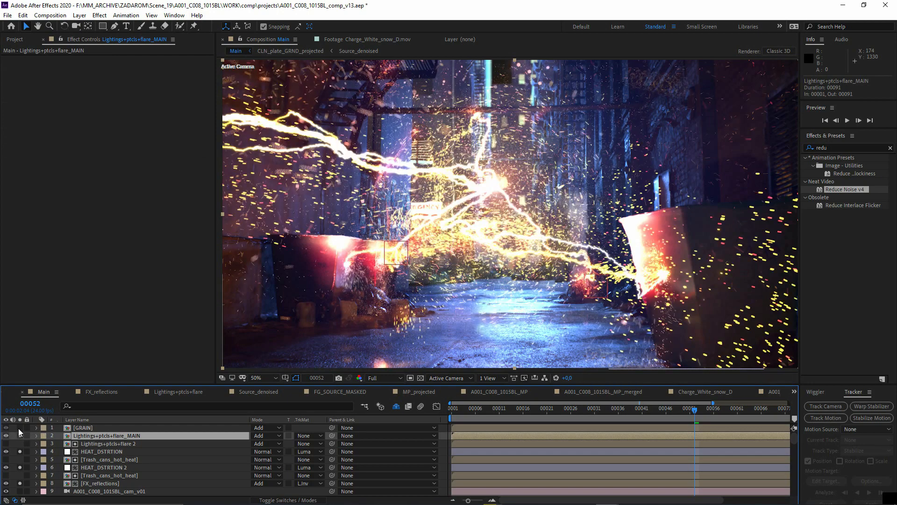
- Open the Lightings+ptcls+flare composition and examine its bolt and particle layers, including particles_v005, at frame 23
double_click(102, 436)
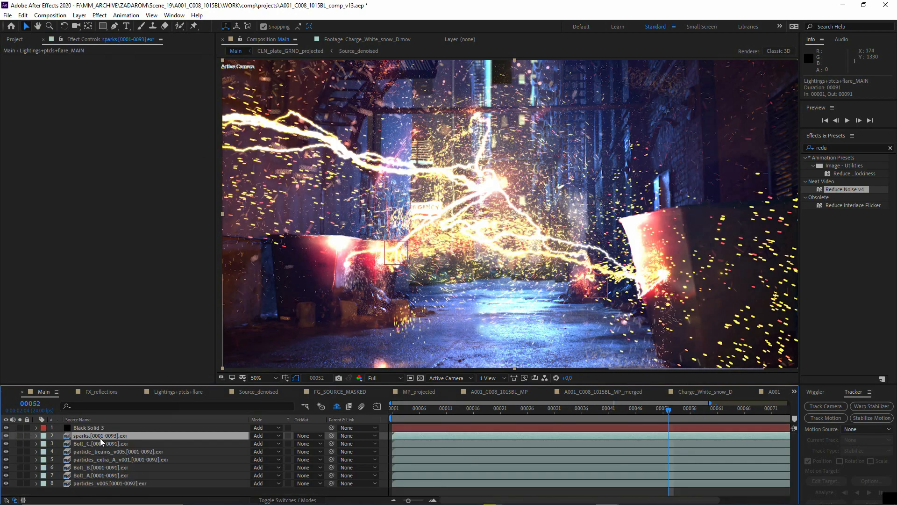
left_click(99, 467)
left_click(87, 484)
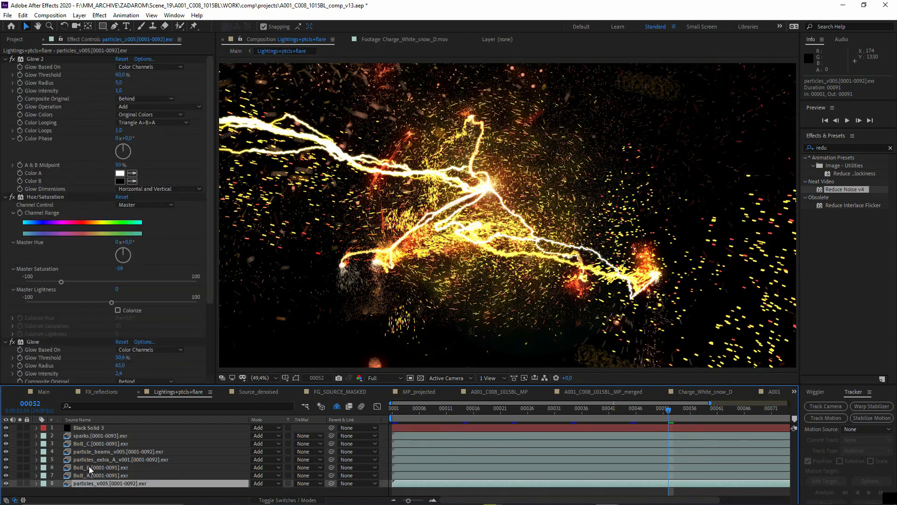
scroll(420, 284, "down", 1)
scroll(428, 284, "up", 1)
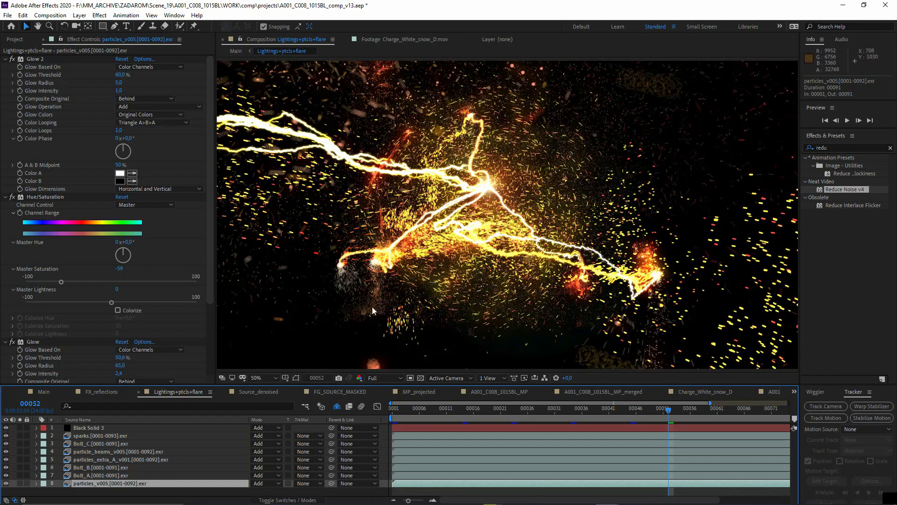
left_click(462, 409)
left_click(512, 408)
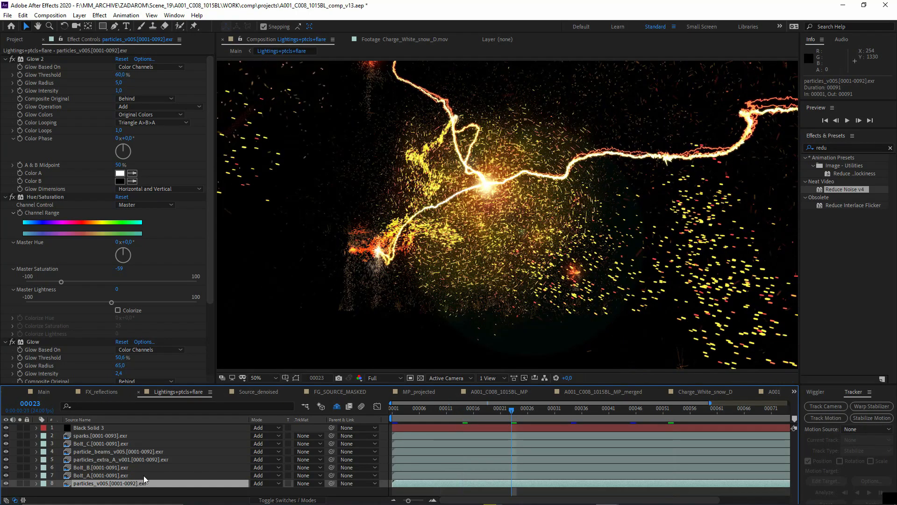
- Return to the Main composition and go to frame 38
key("alt+Tab")
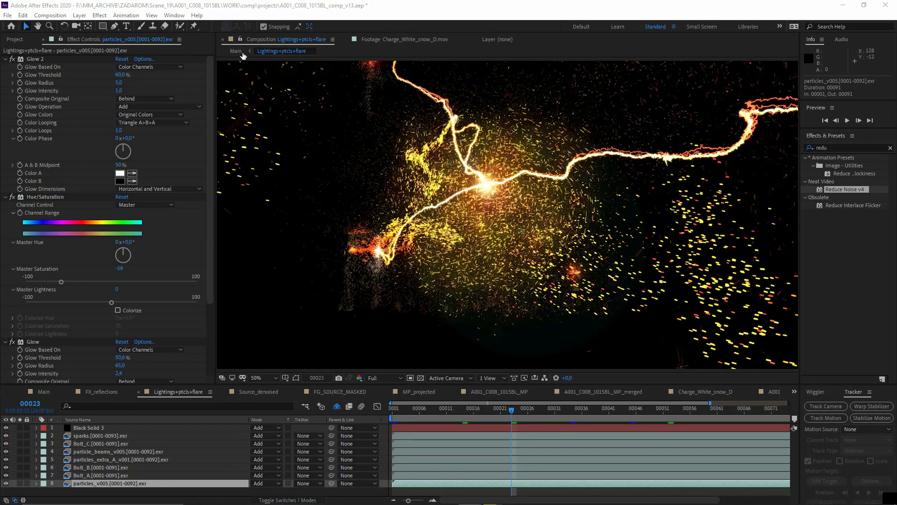
left_click(239, 52)
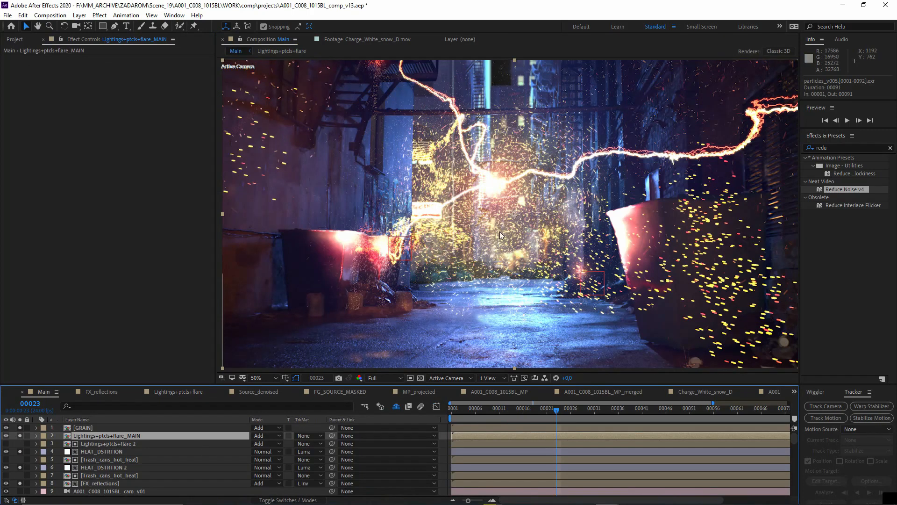
left_click(627, 409)
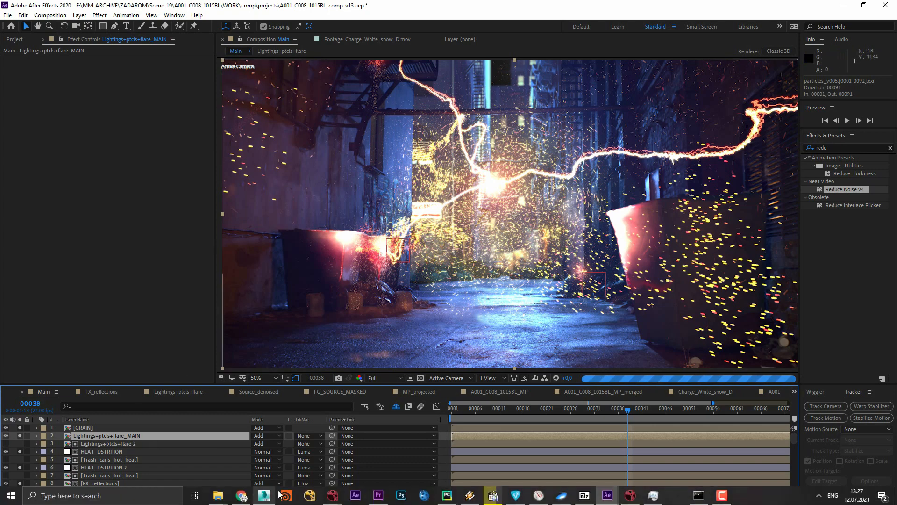
- Switch to the other Nuke script, enlarge the viewer, and view the Dot2 and Merge38 stages of the main branch
left_click(631, 495)
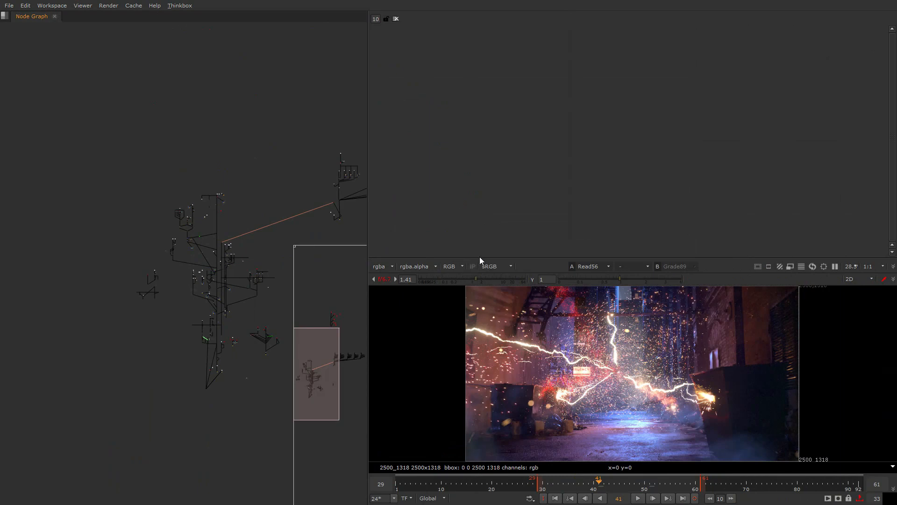
left_click_drag(479, 256, 477, 171)
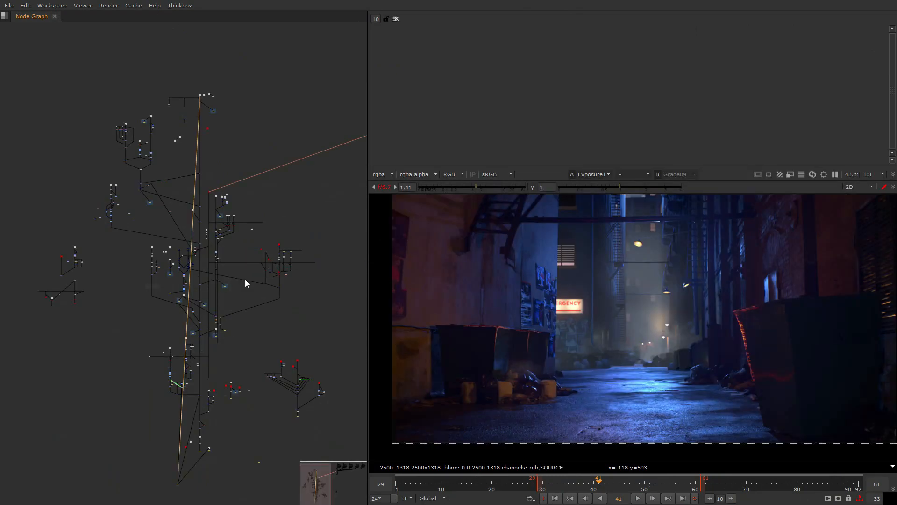
middle_click_drag(244, 279, 282, 293)
scroll(88, 369, "down", 2)
scroll(200, 140, "up", 6)
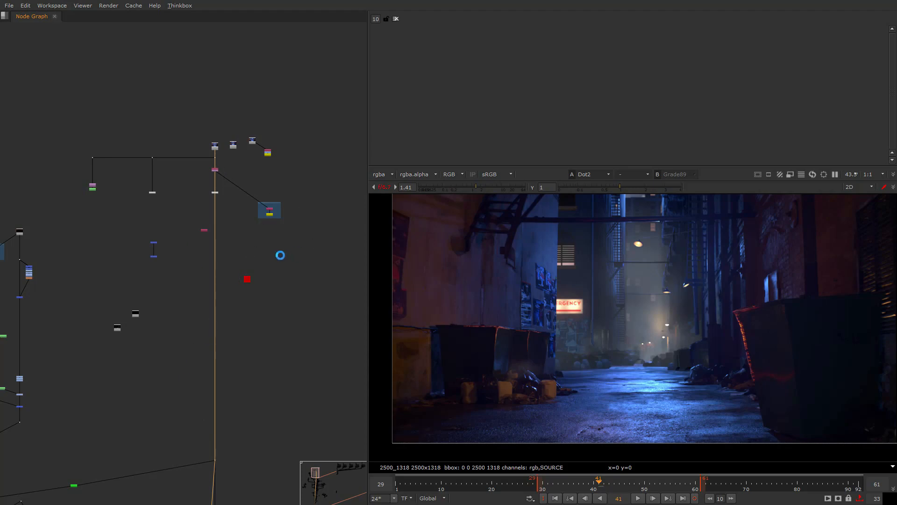
scroll(280, 255, "down", 1)
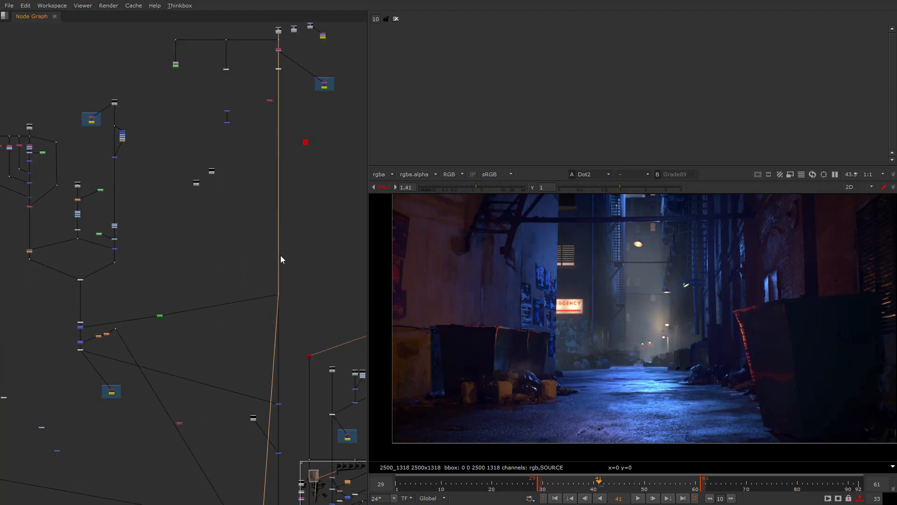
left_click(279, 403)
key("1")
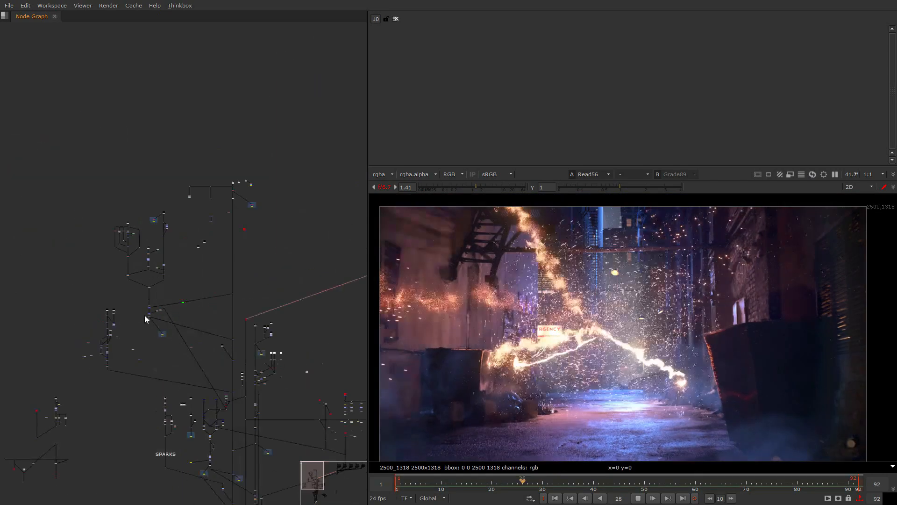
- Examine the light interaction branch in the node graph and view the Read3 environment render at frame 53
scroll(144, 314, "up", 5)
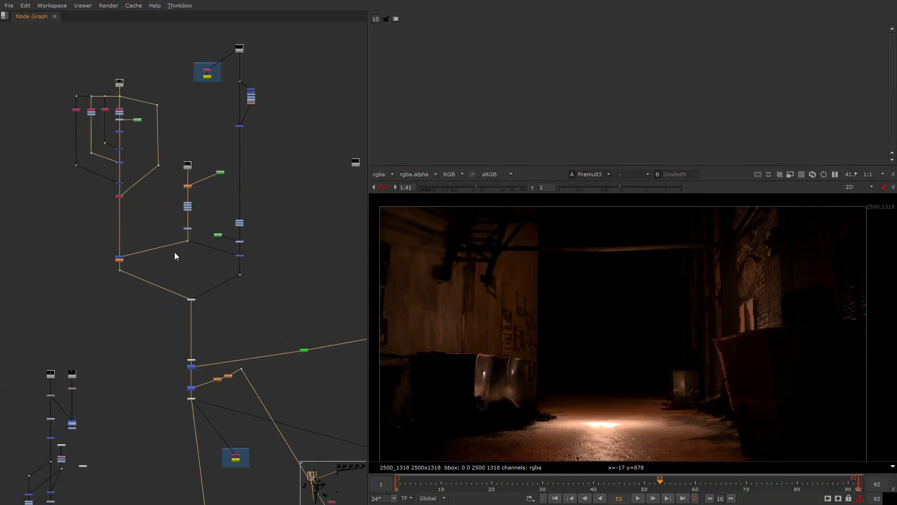
scroll(91, 223, "up", 3)
scroll(91, 222, "up", 3)
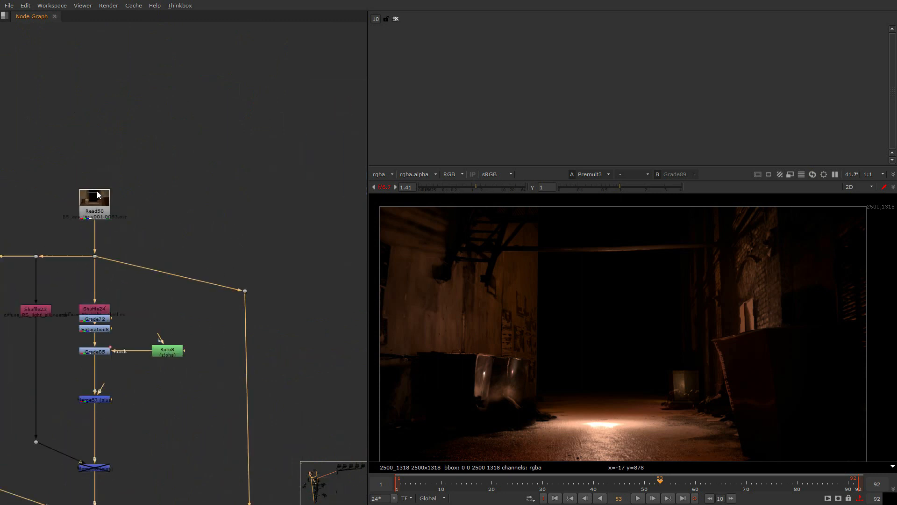
key("1")
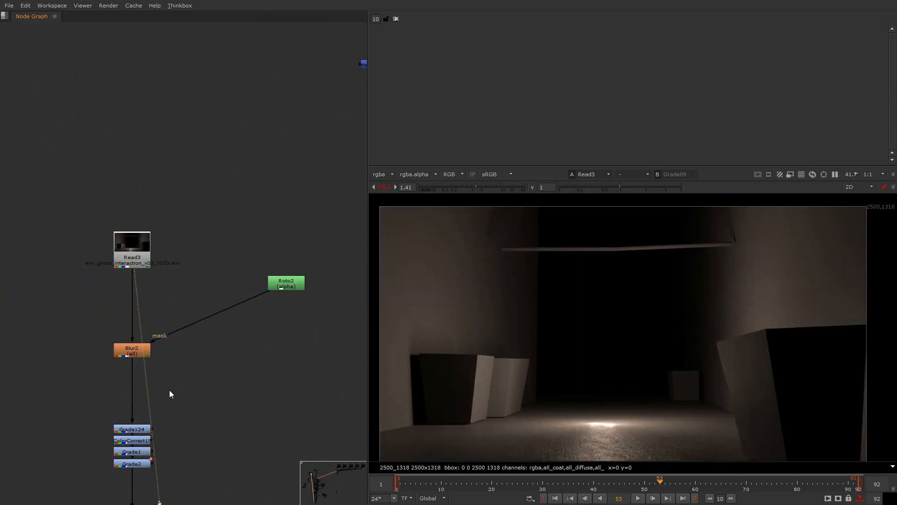
- Follow the Read3 branch down through its blur and grade nodes and view the graded light interaction at Dot161
scroll(170, 390, "down", 4)
middle_click_drag(202, 355, 222, 287)
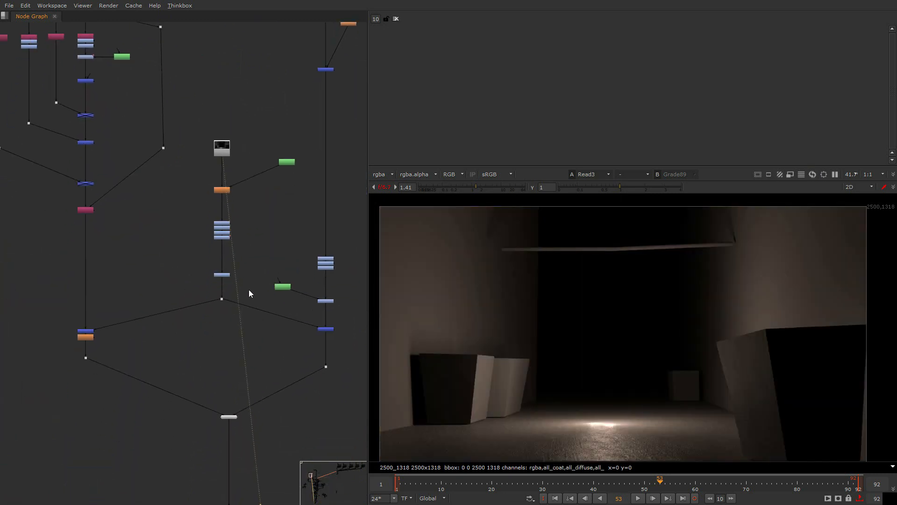
left_click_drag(249, 293, 175, 326)
key("1")
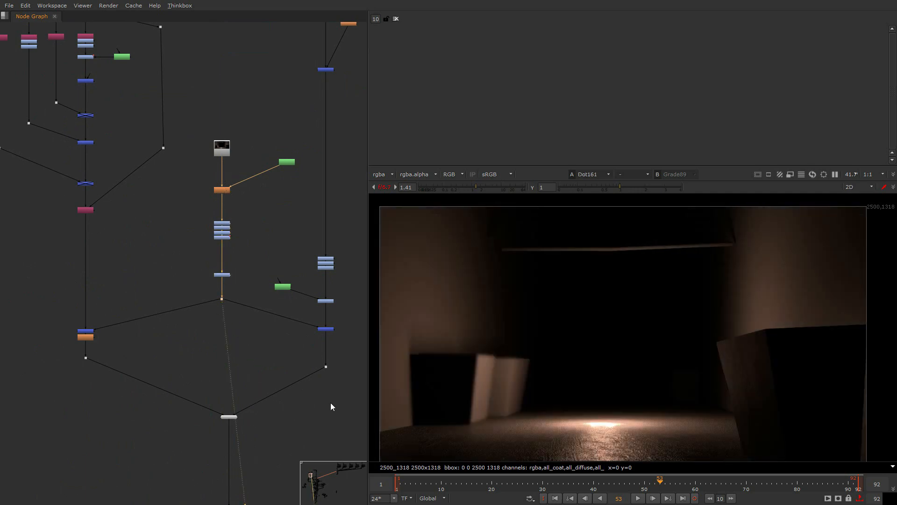
key("super")
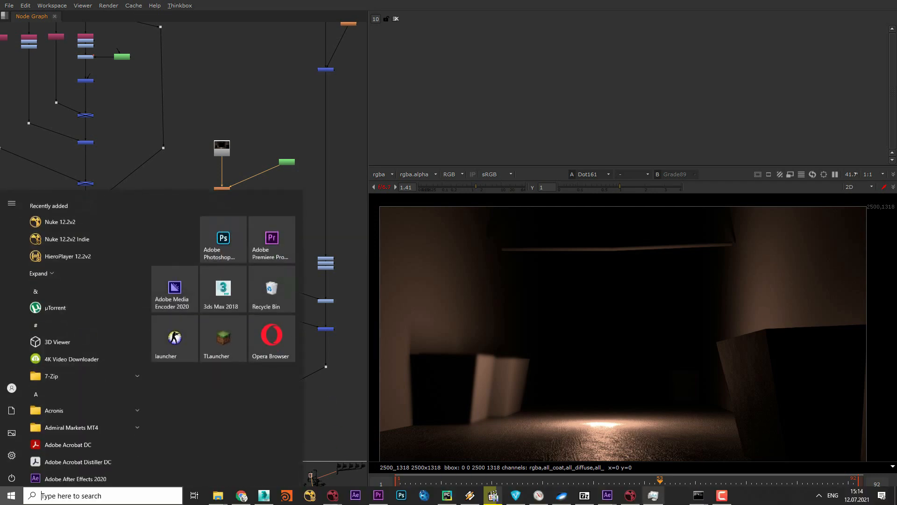
right_click(752, 496)
left_click(785, 457)
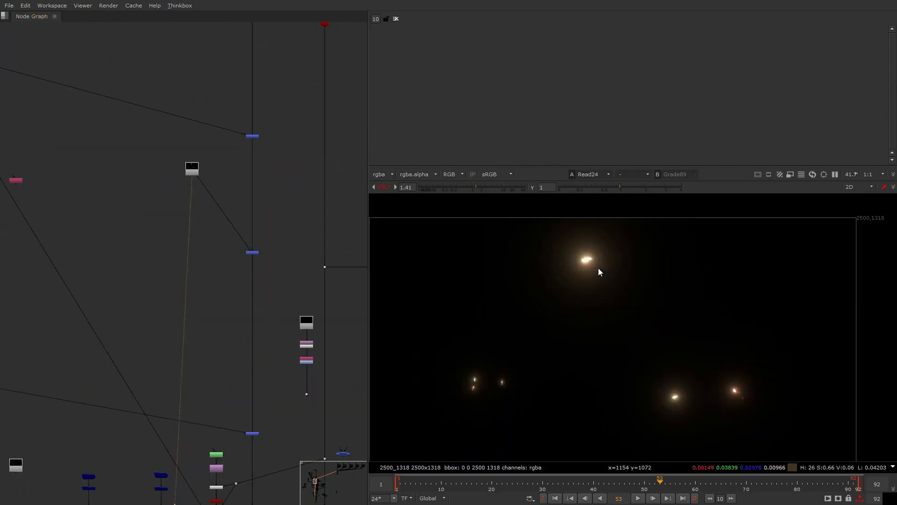
- Inspect the Read24 flare render in the viewer and where it merges into the main branch
scroll(585, 257, "up", 1)
scroll(259, 307, "up", 4)
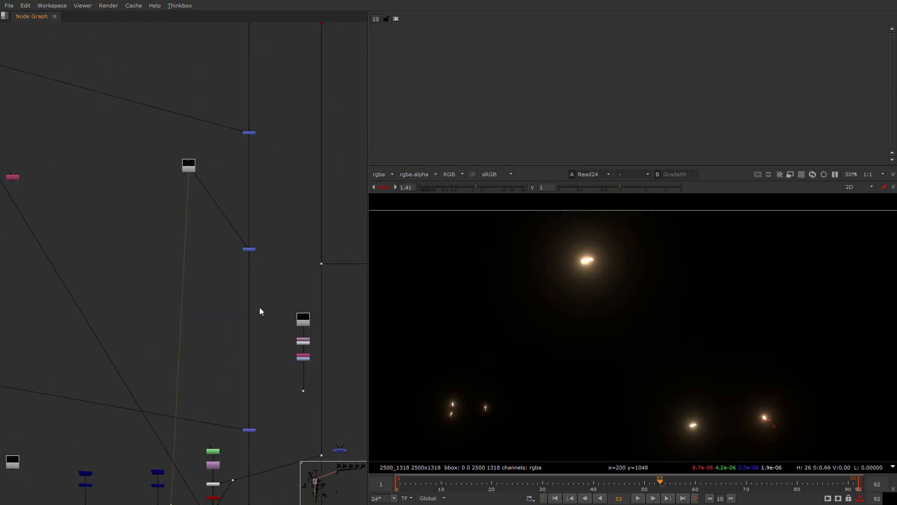
scroll(161, 123, "up", 5)
scroll(166, 187, "down", 8)
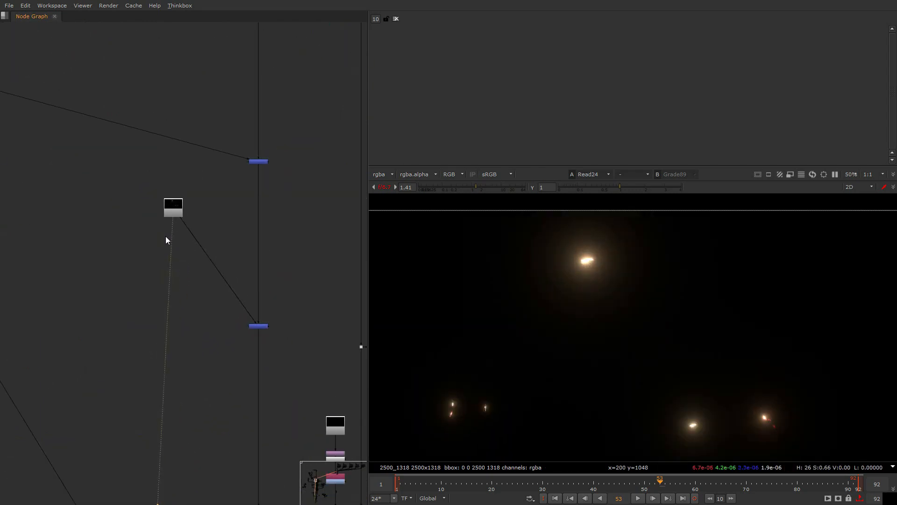
scroll(225, 239, "up", 4)
scroll(183, 277, "down", 8)
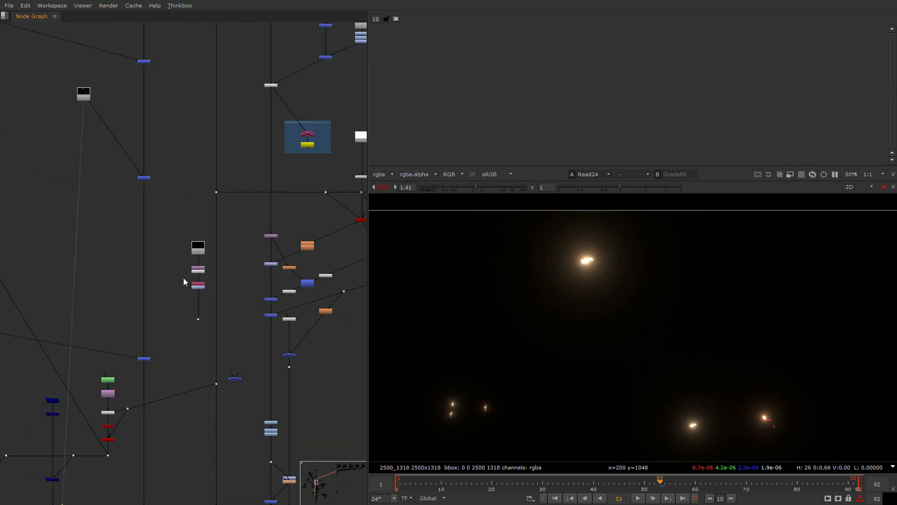
- View the glowing silhouette branch at Dot13 and examine its source Read30 points_silhouette_v06 and the nodes below it
scroll(155, 245, "up", 2)
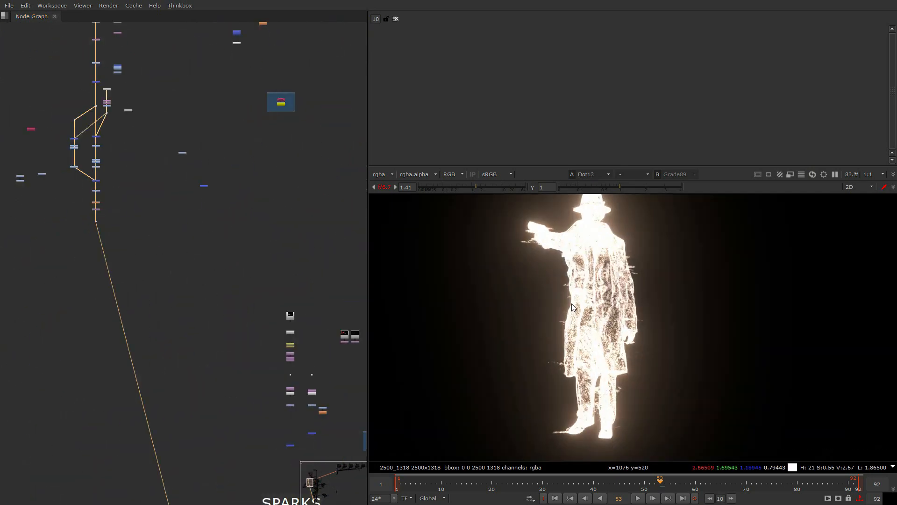
scroll(544, 333, "up", 2)
middle_click_drag(544, 333, 521, 404)
scroll(522, 407, "down", 2)
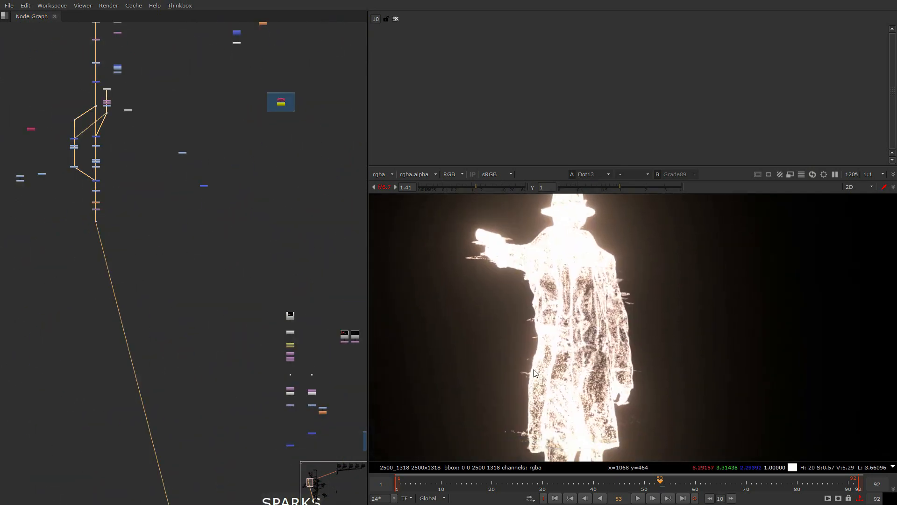
scroll(200, 237, "up", 4)
scroll(200, 237, "up", 5)
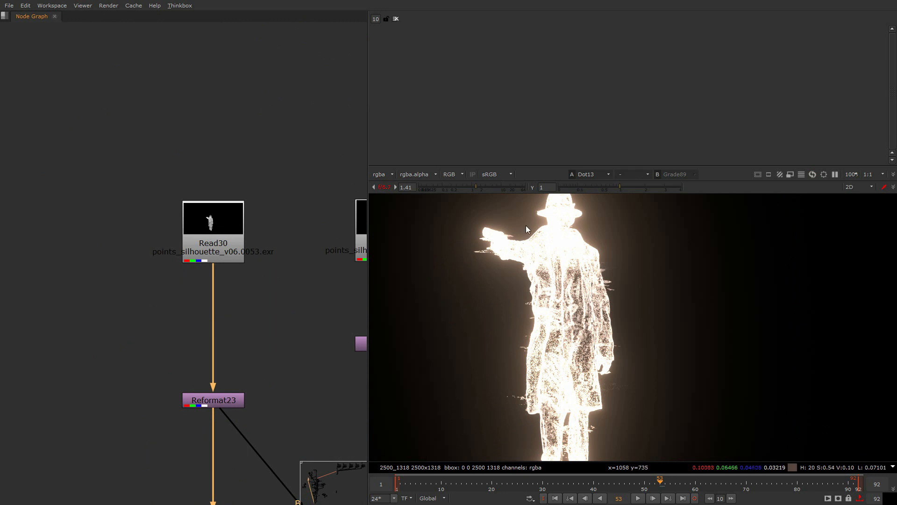
scroll(270, 348, "down", 8)
middle_click_drag(297, 461, 229, 294)
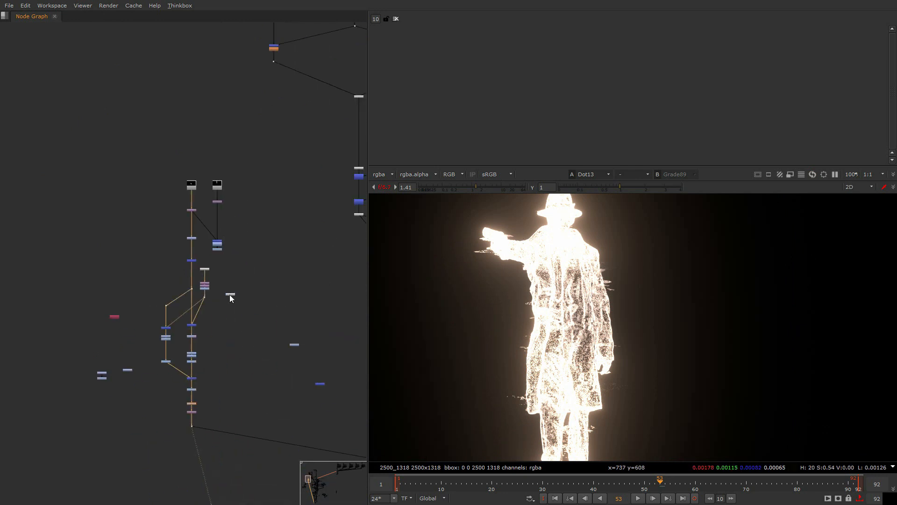
- Load the Read30 silhouette source into the viewer at frame 33 and examine its horizontal point streaks up close
scroll(187, 197, "up", 8)
double_click(246, 132)
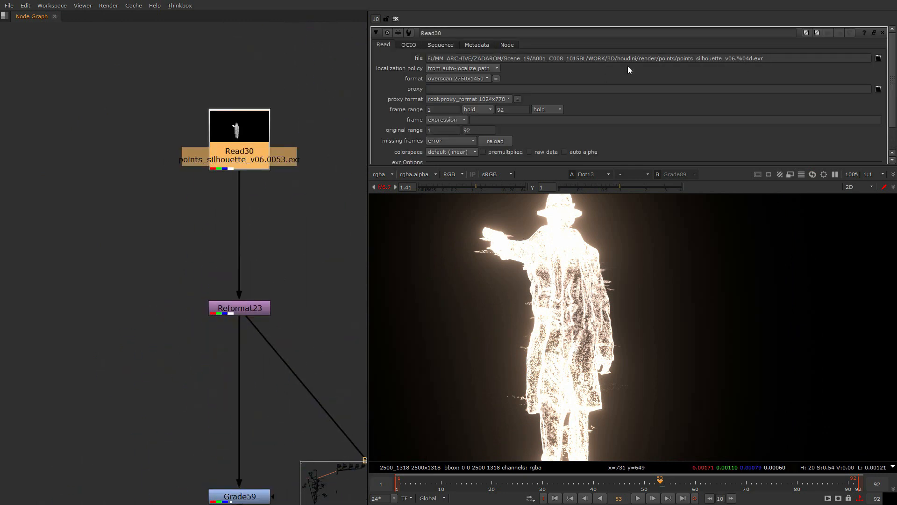
key("1")
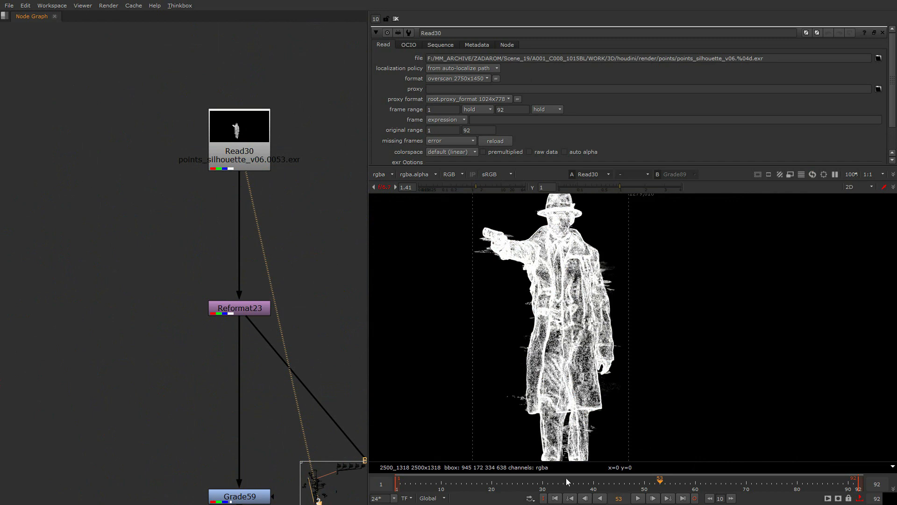
left_click_drag(587, 486, 558, 484)
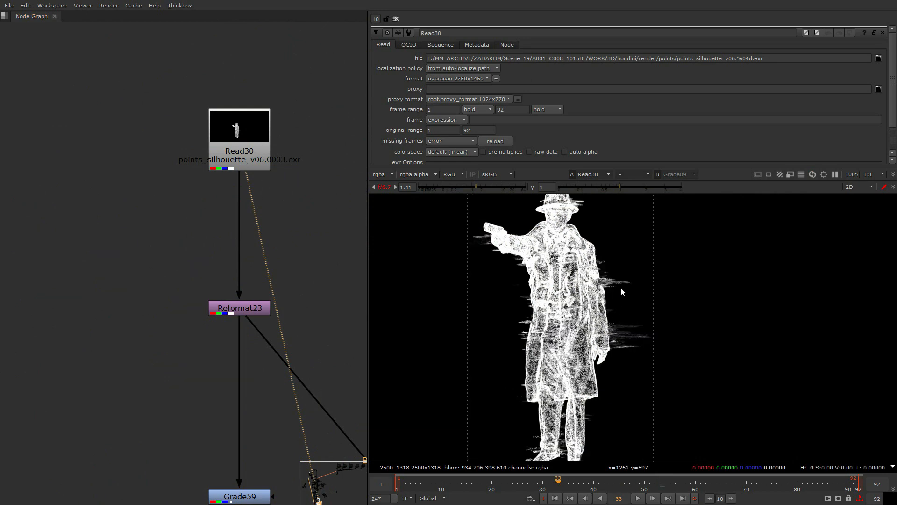
scroll(618, 271, "up", 3)
scroll(633, 360, "up", 3)
scroll(652, 372, "down", 5)
scroll(674, 305, "up", 4)
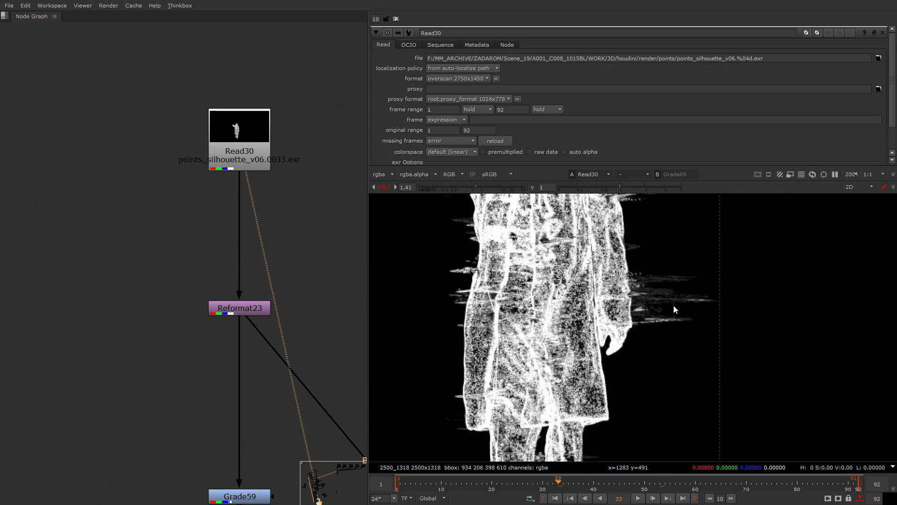
scroll(420, 273, "up", 2)
scroll(533, 294, "down", 8)
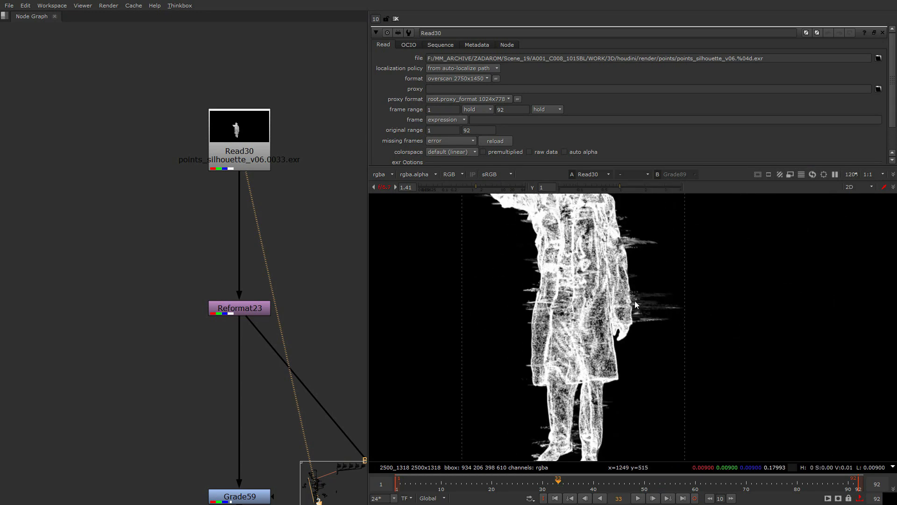
scroll(254, 318, "down", 10)
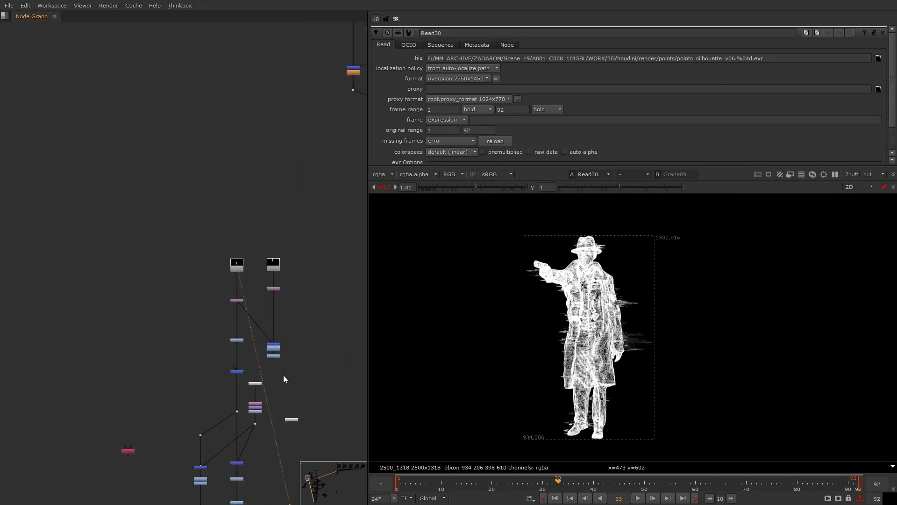
- View the combined lightning at Switch1 and examine the lightning Read sources feeding it
scroll(347, 231, "up", 10)
key("1")
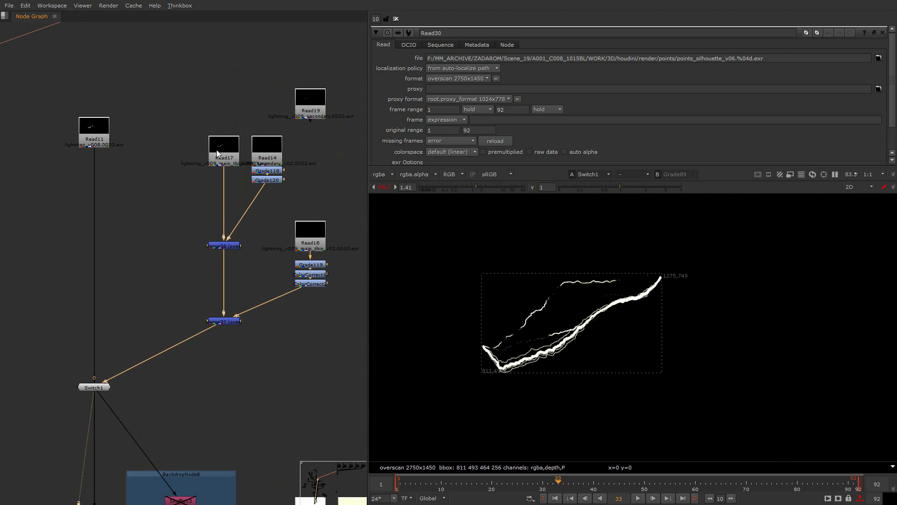
scroll(224, 159, "down", 8)
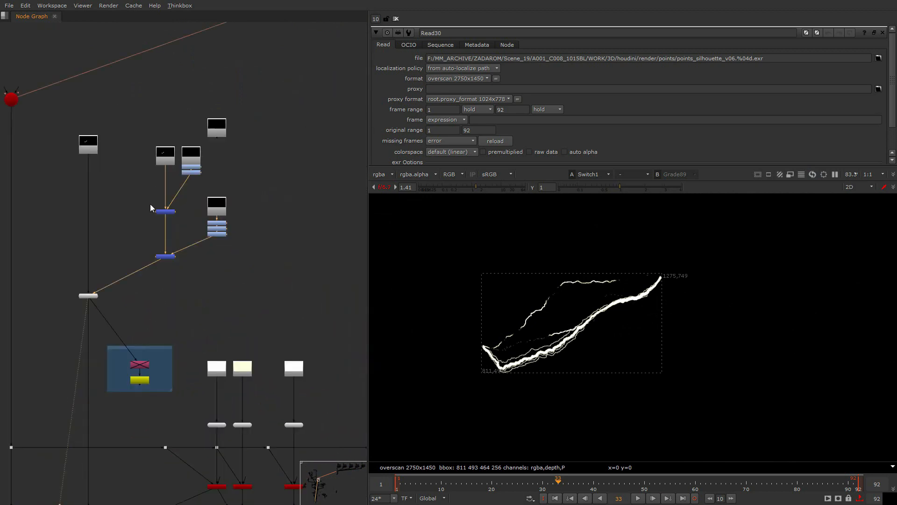
scroll(207, 271, "down", 4)
middle_click_drag(188, 305, 244, 175)
middle_click_drag(231, 284, 242, 172)
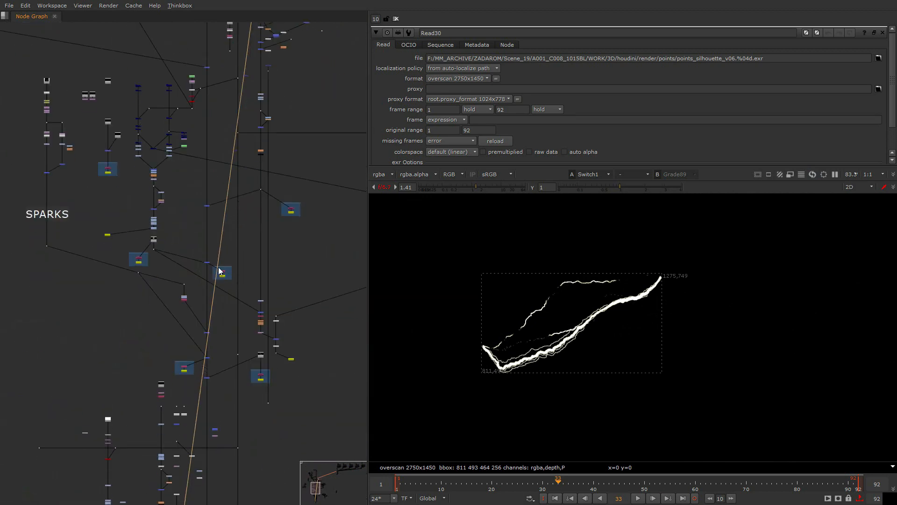
- Locate the SPARKS branch in the node graph and view its Read8 source footage
middle_click_drag(136, 138, 183, 217)
scroll(195, 265, "up", 3)
middle_click_drag(196, 265, 288, 292)
scroll(131, 379, "up", 2)
left_click(106, 396)
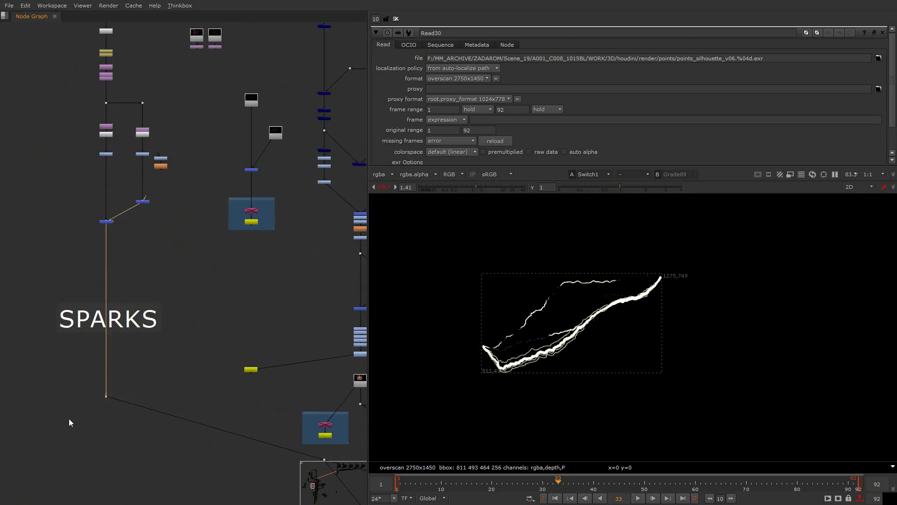
key("1")
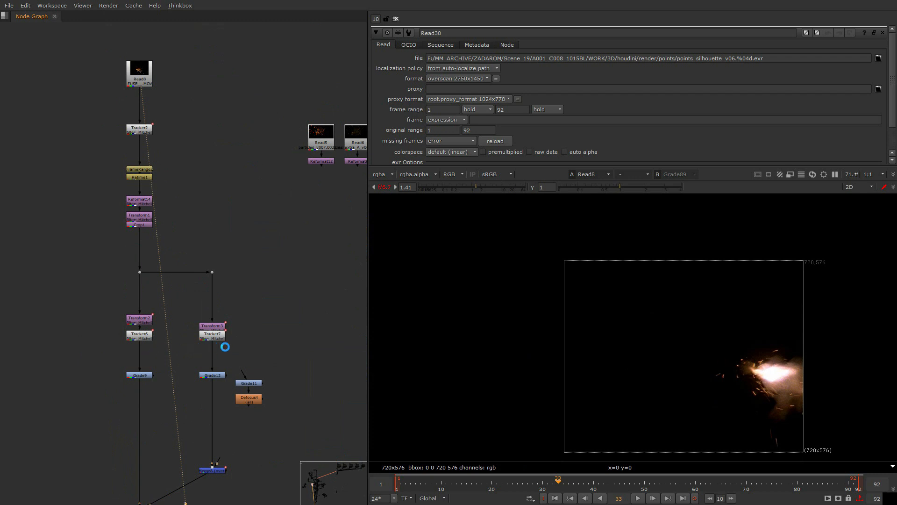
scroll(257, 397, "down", 6)
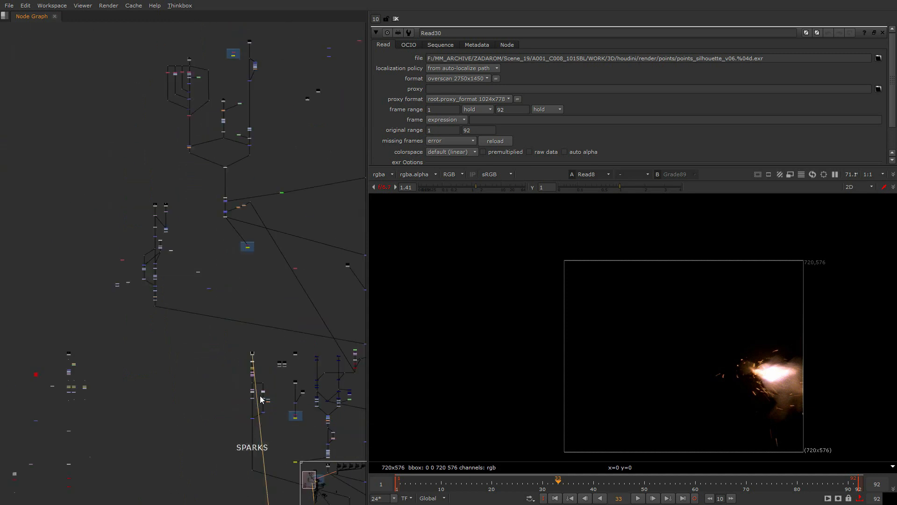
- Follow the main branch down to the Read26 comppart_v01 smoke render and view it
scroll(261, 396, "down", 3)
middle_click_drag(260, 397, 184, 227)
scroll(184, 233, "up", 10)
left_click(188, 300)
key("1")
left_click(150, 344)
middle_click_drag(150, 344, 254, 311)
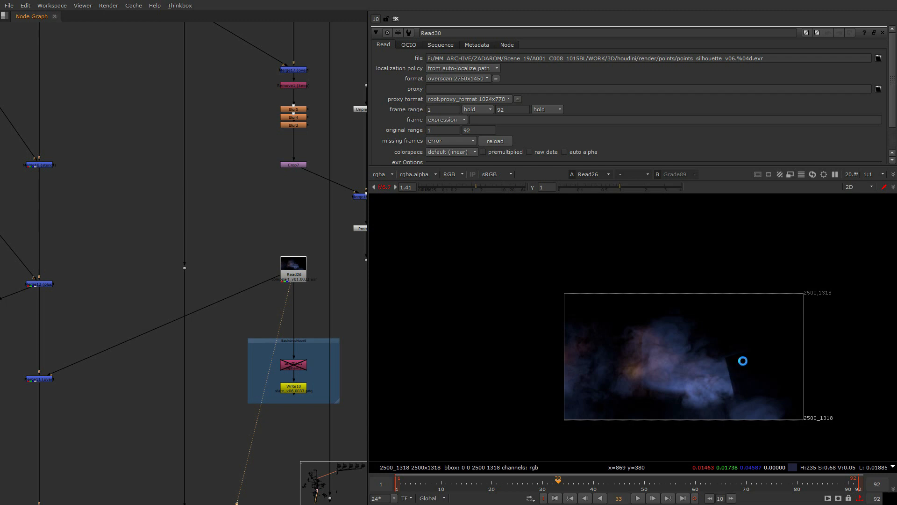
- Examine the Read26 smoke render up close and where it connects to the main branch
scroll(764, 375, "up", 4)
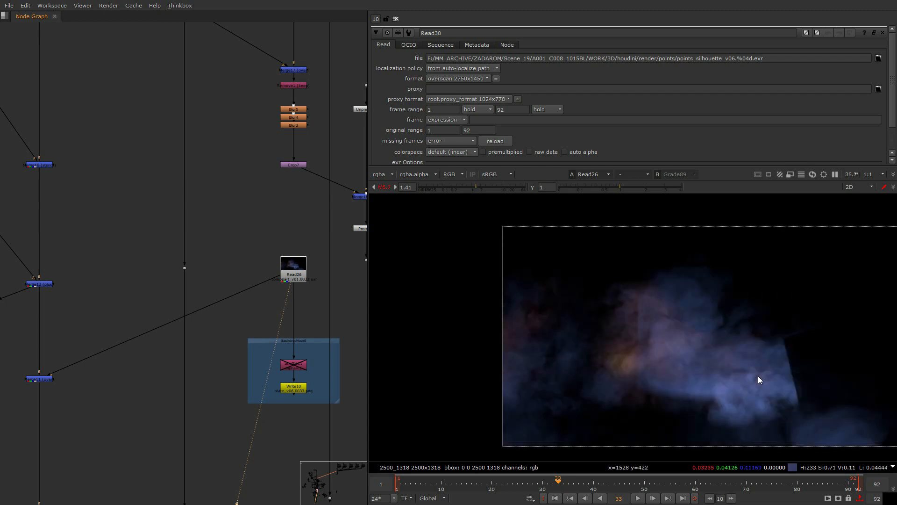
middle_click_drag(819, 376, 792, 384)
middle_click_drag(280, 337, 271, 265)
scroll(268, 272, "down", 5)
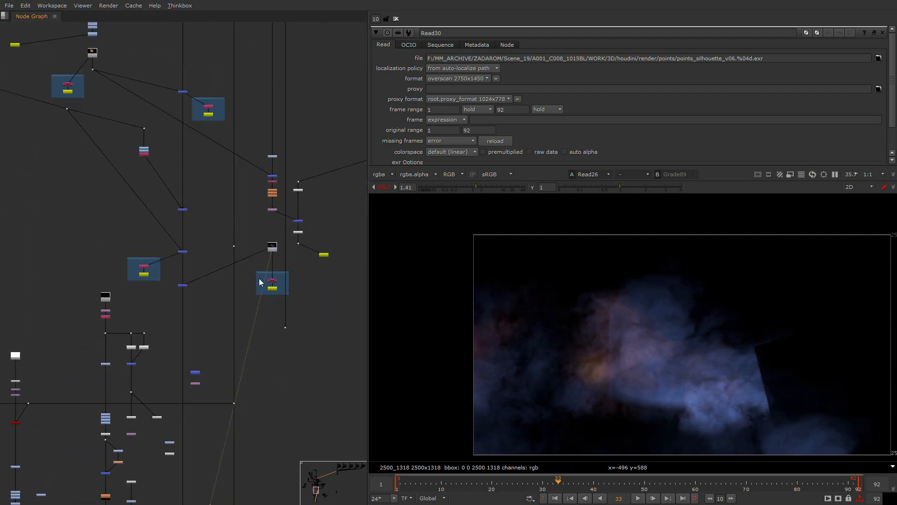
scroll(260, 248, "up", 10)
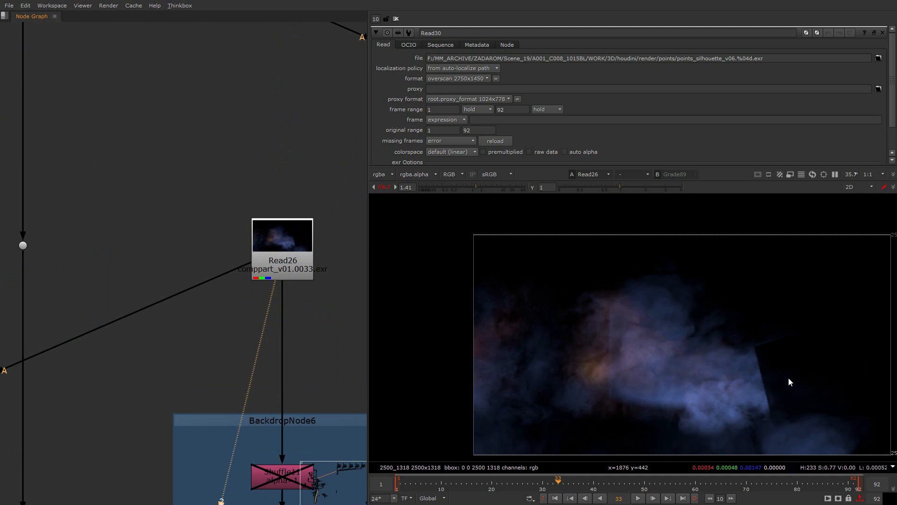
scroll(241, 341, "down", 5)
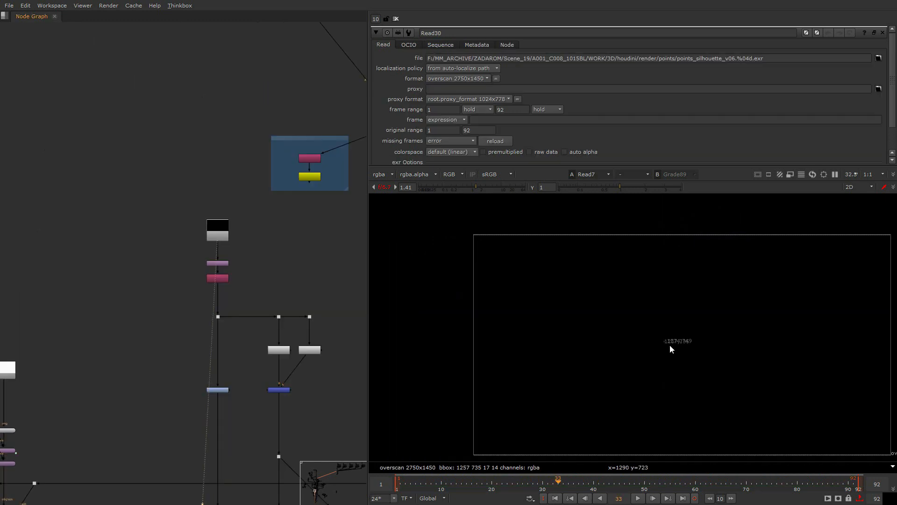
- Scrub through the Read7 render and inspect its alpha channel
scroll(669, 344, "up", 5)
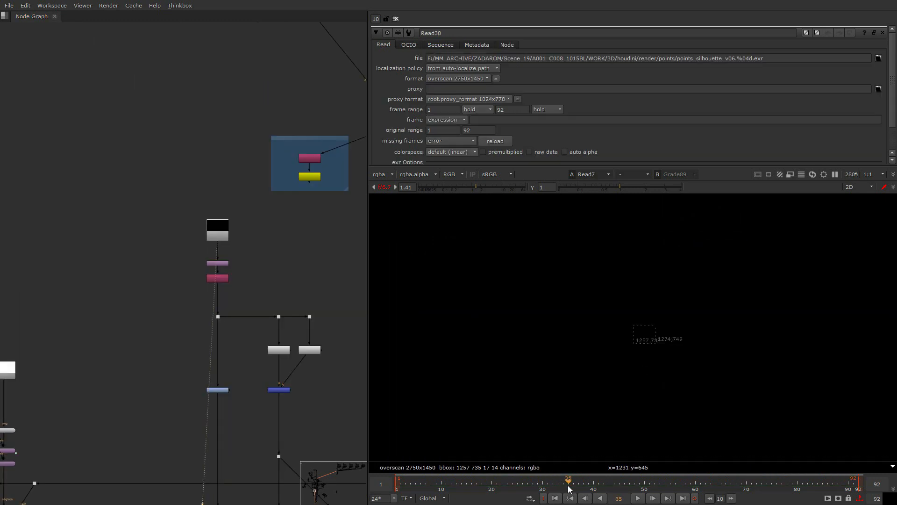
left_click_drag(569, 486, 625, 483)
key("a")
left_click_drag(557, 483, 580, 478)
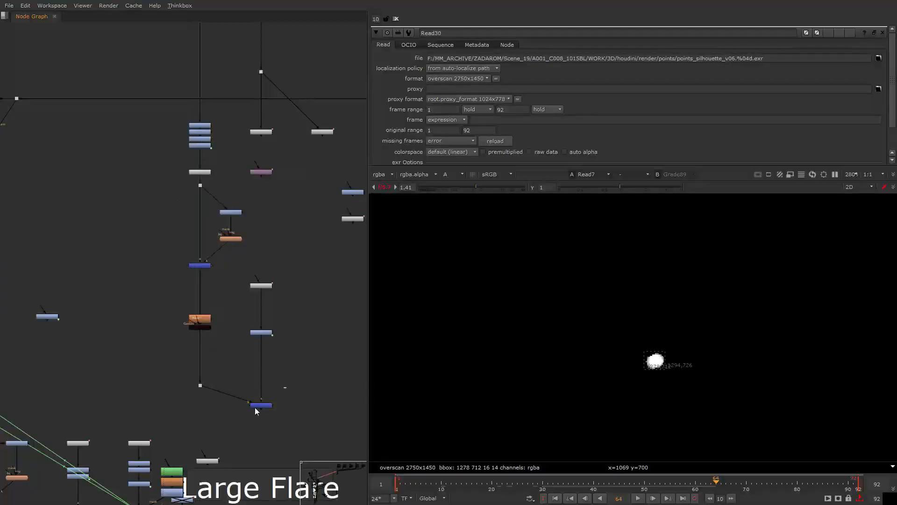
- View the glow result at Merge29 and examine the nodes of its branch
left_click(259, 406)
key("1")
middle_click_drag(208, 388, 275, 344)
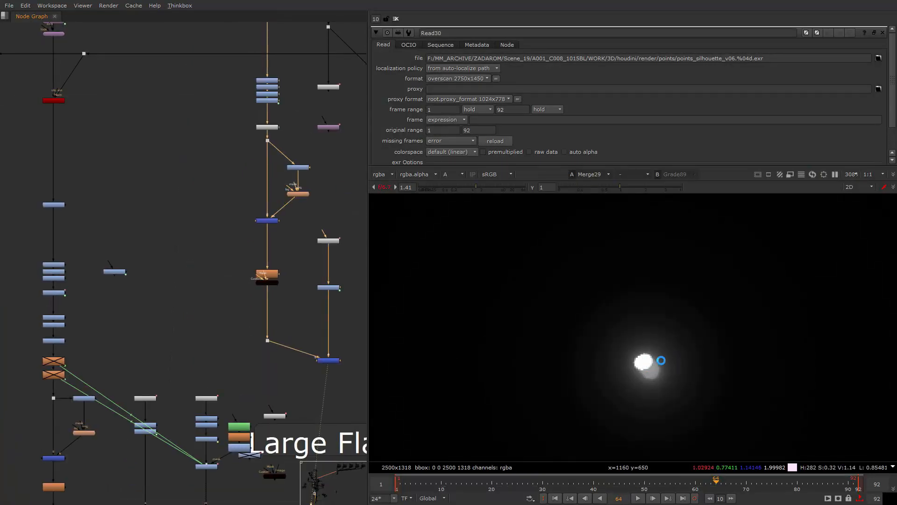
scroll(182, 363, "down", 6)
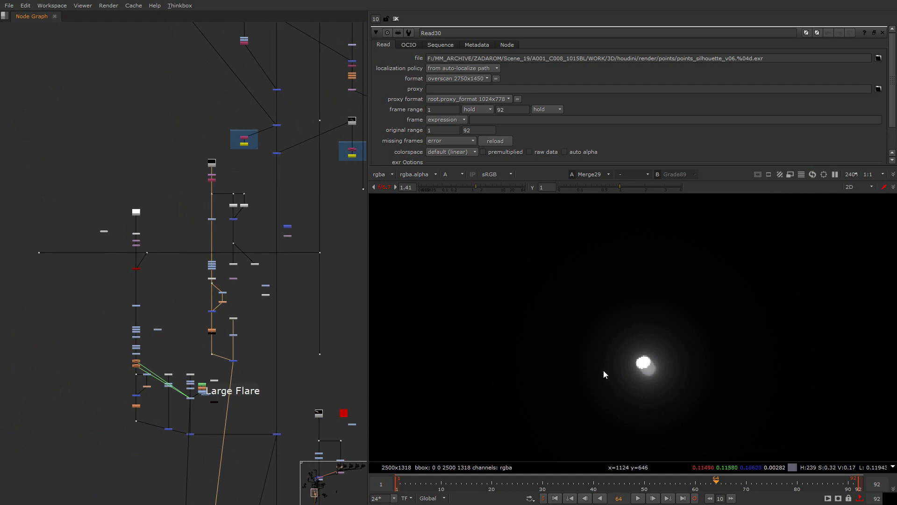
scroll(199, 324, "up", 5)
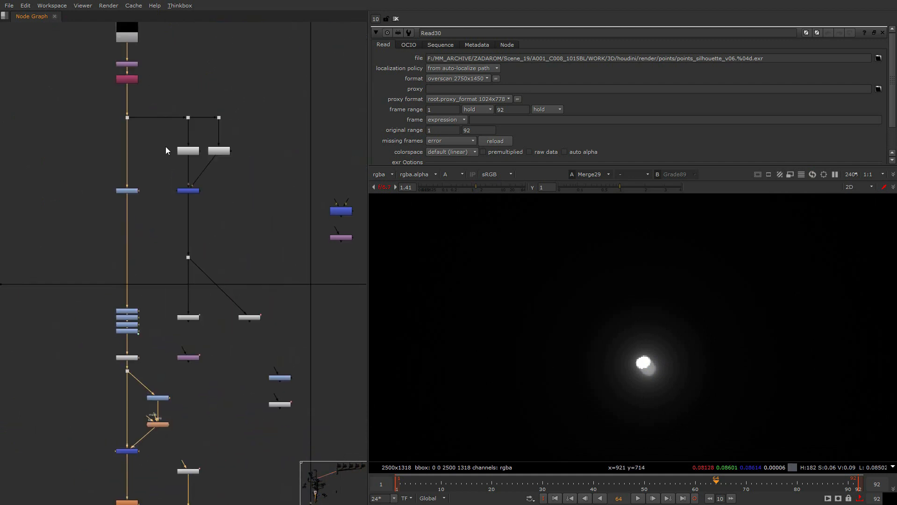
scroll(204, 134, "down", 6)
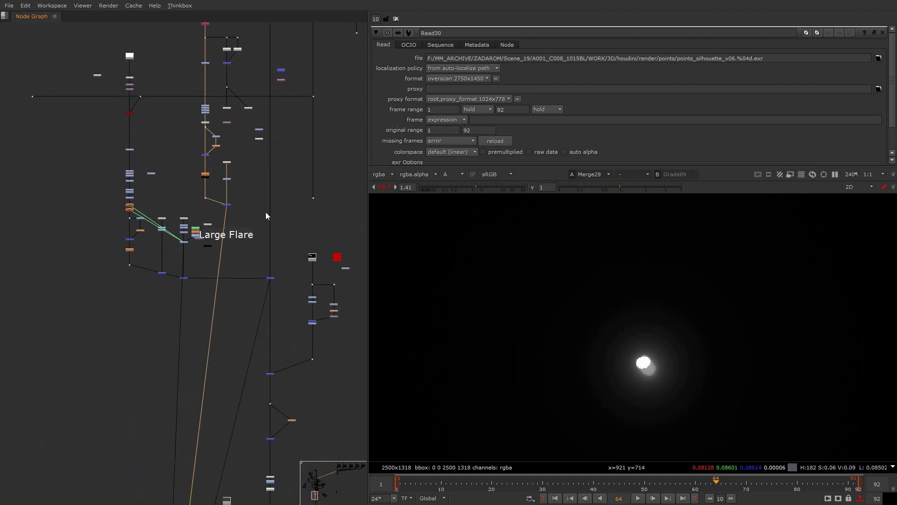
- Trace the Large Flare branch up to its source and view the Constant4 node
scroll(166, 244, "up", 4)
left_click(154, 284)
scroll(68, 209, "down", 2)
middle_click_drag(68, 209, 167, 385)
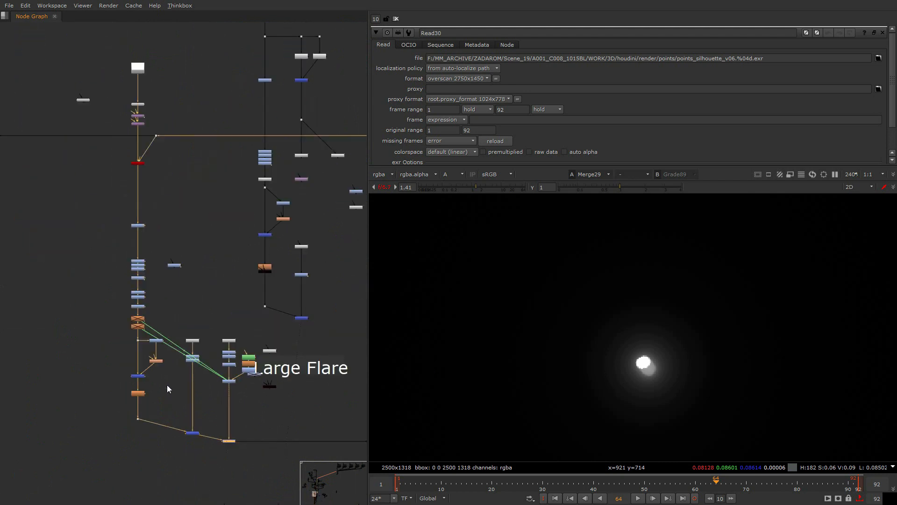
scroll(100, 74, "up", 3)
scroll(180, 36, "up", 5)
left_click(144, 108)
key("1")
scroll(142, 112, "down", 3)
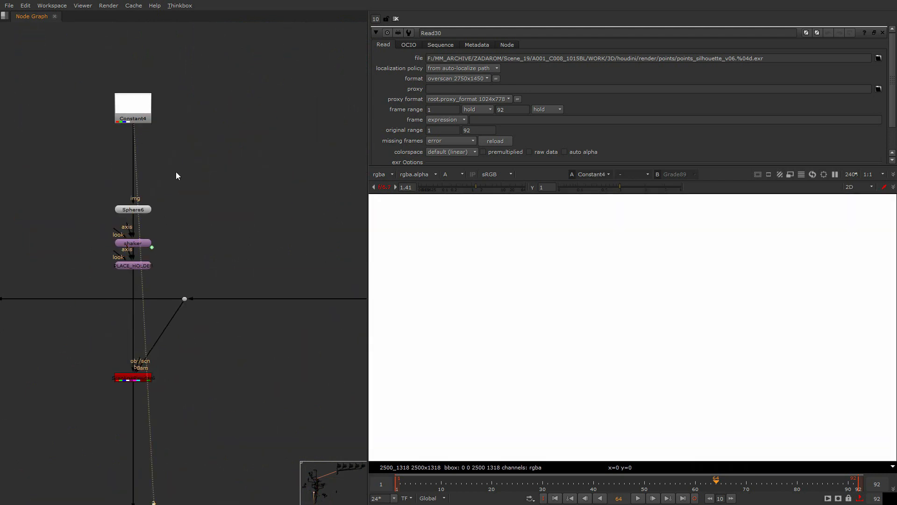
- View the ScanlineRender output below Constant4 and examine the Sphere6, shaker and PLACE_HOLDER nodes feeding it
left_click(140, 377)
key("1")
scroll(145, 313, "up", 2)
middle_click_drag(140, 222, 200, 239)
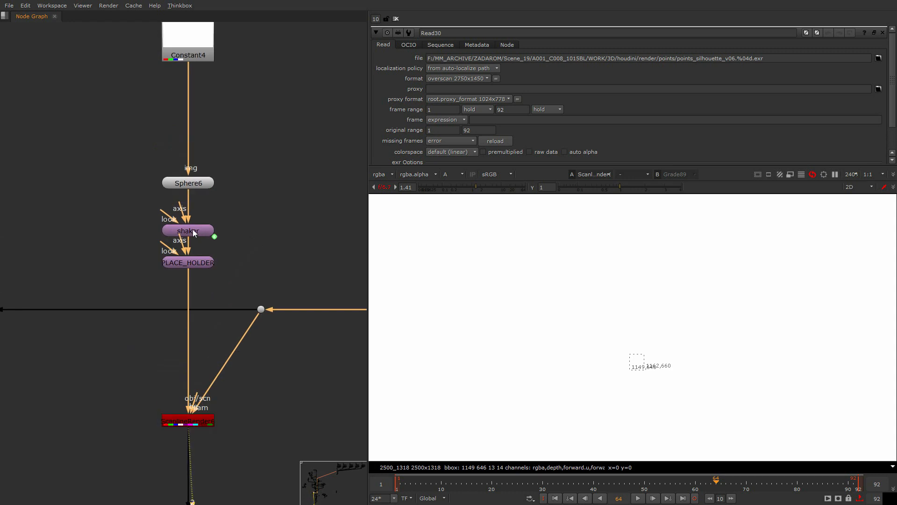
- Open the properties of the shaker transform above PLACE_HOLDER and inspect how its translate values are driven
double_click(200, 229)
key("1")
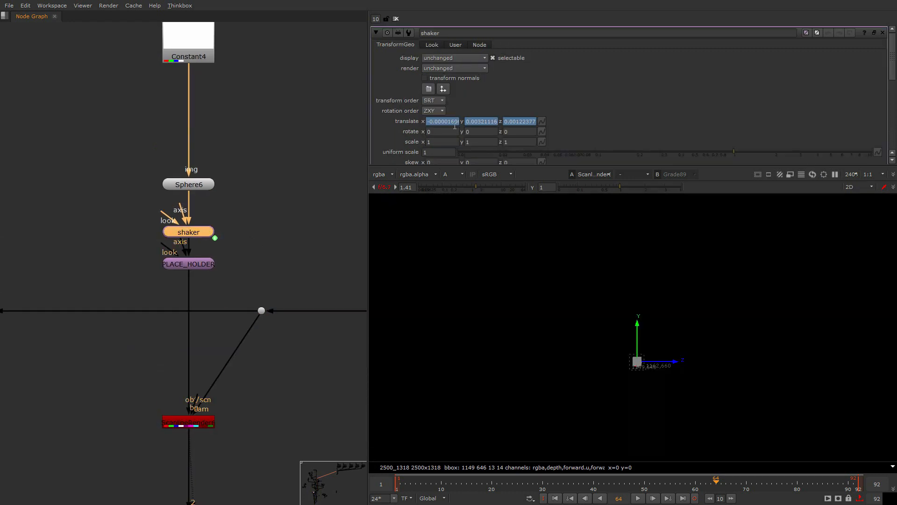
right_click(454, 126)
left_click(495, 176)
key("Escape")
middle_click_drag(196, 300, 147, 100)
- Examine the rendered sphere up close, then view the colour-corrected result above the disabled nodes of the Large Flare branch
scroll(156, 316, "down", 5)
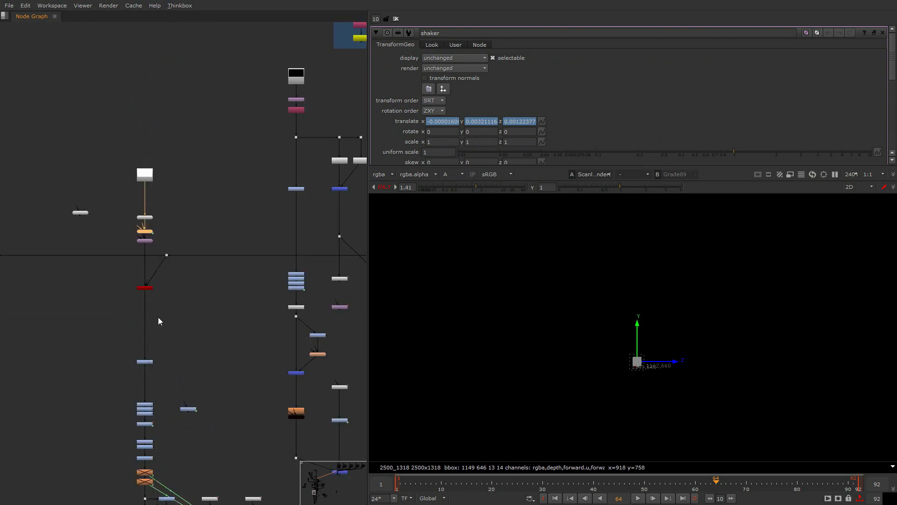
scroll(159, 319, "down", 4)
middle_click_drag(172, 351, 199, 260)
scroll(635, 364, "up", 6)
scroll(172, 327, "up", 4)
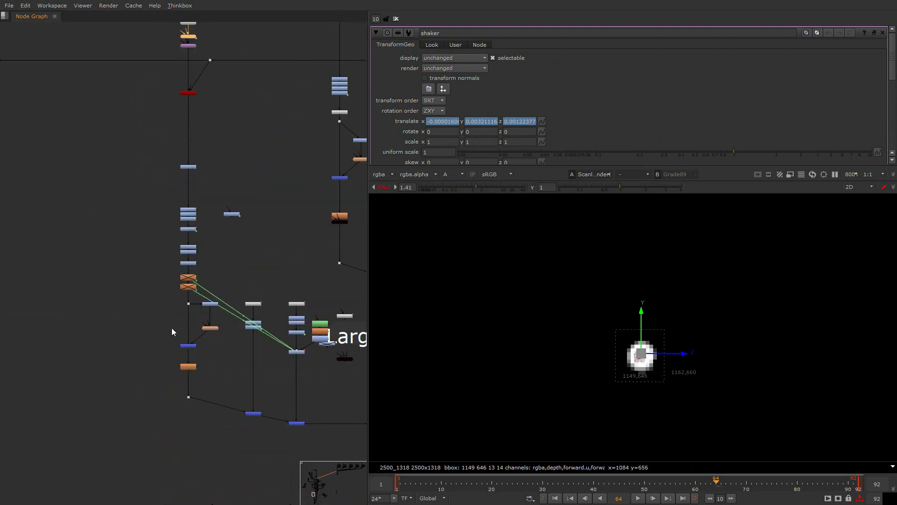
scroll(172, 327, "up", 3)
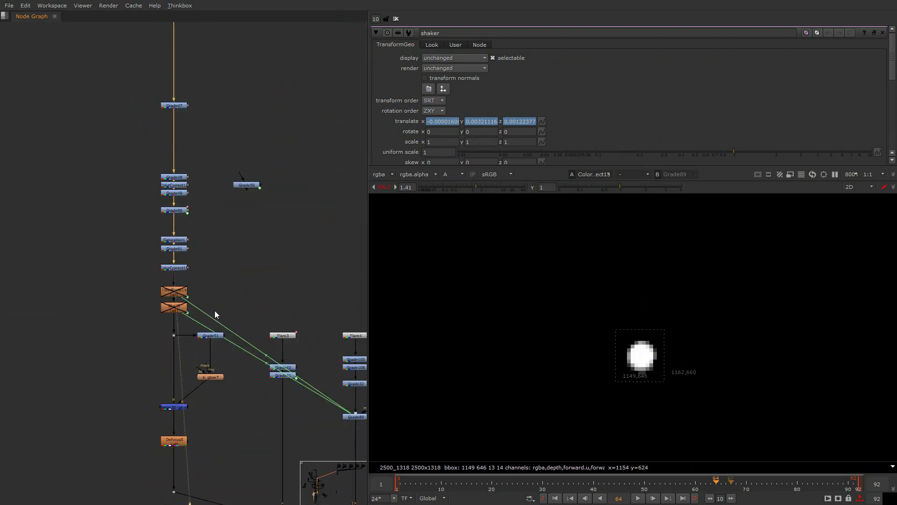
scroll(217, 327, "down", 5)
scroll(204, 206, "up", 5)
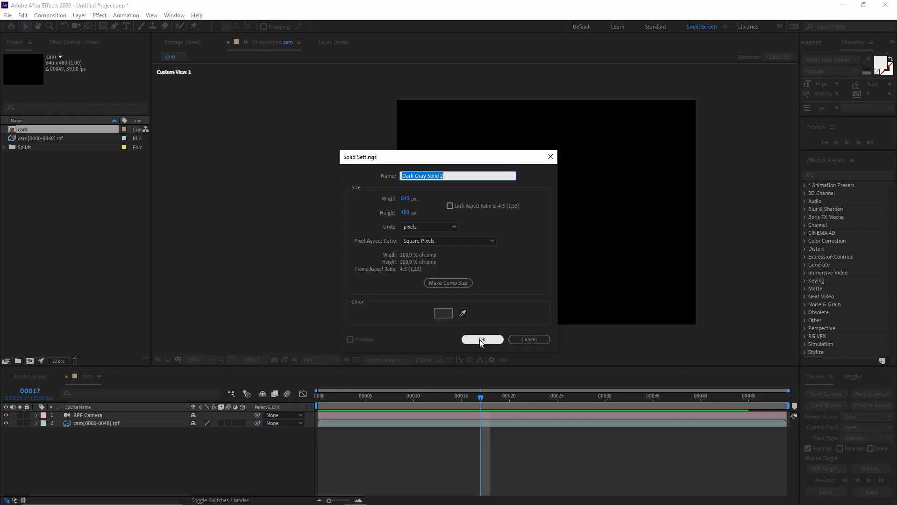
- In After Effects, add a 640 x 480 px dark gray solid and a null object to the cam composition, both as 3D layers
key("Return")
left_click(242, 415)
left_click(260, 468)
right_click(260, 469)
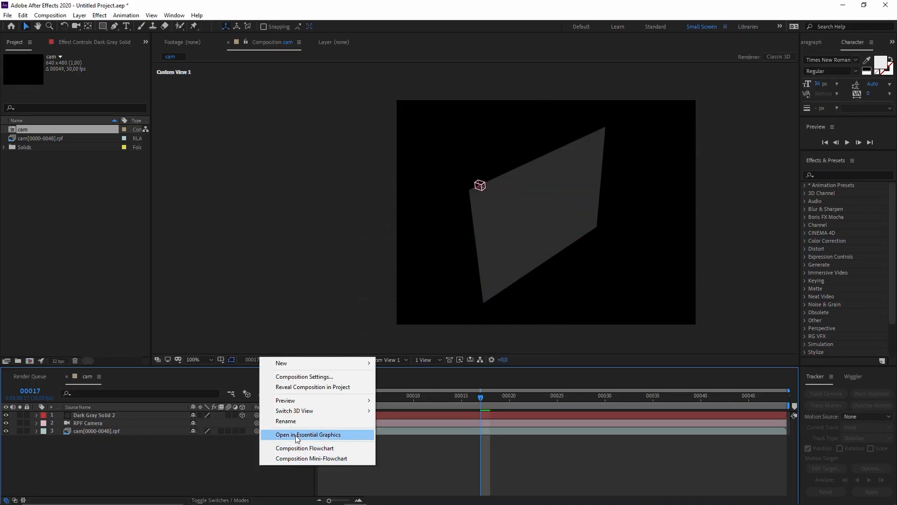
mouse_move(327, 363)
left_click(407, 418)
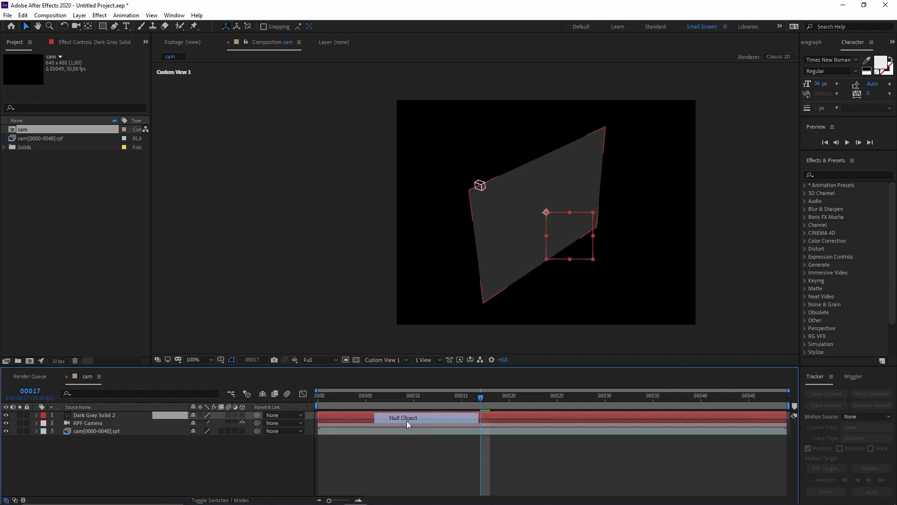
left_click(242, 415)
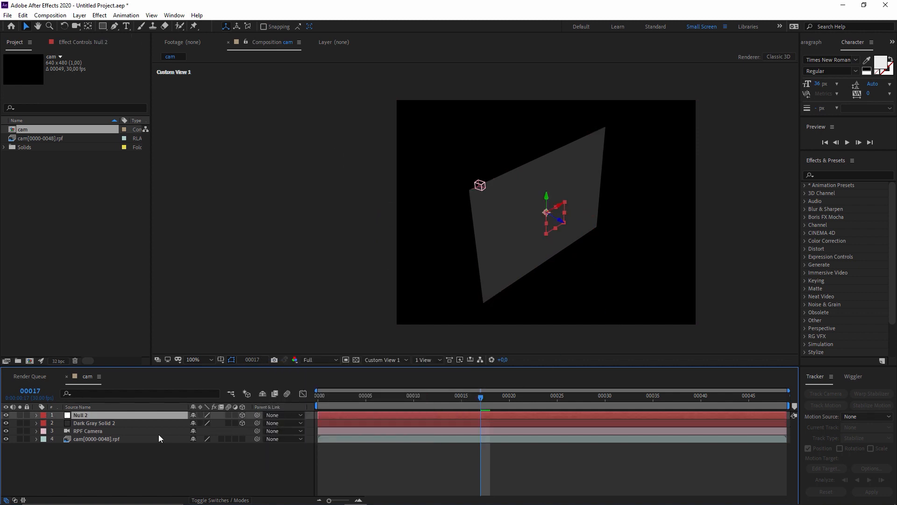
- Select the dark gray solid and reposition it in the 3D view
left_click(123, 422)
left_click_drag(556, 226, 508, 211)
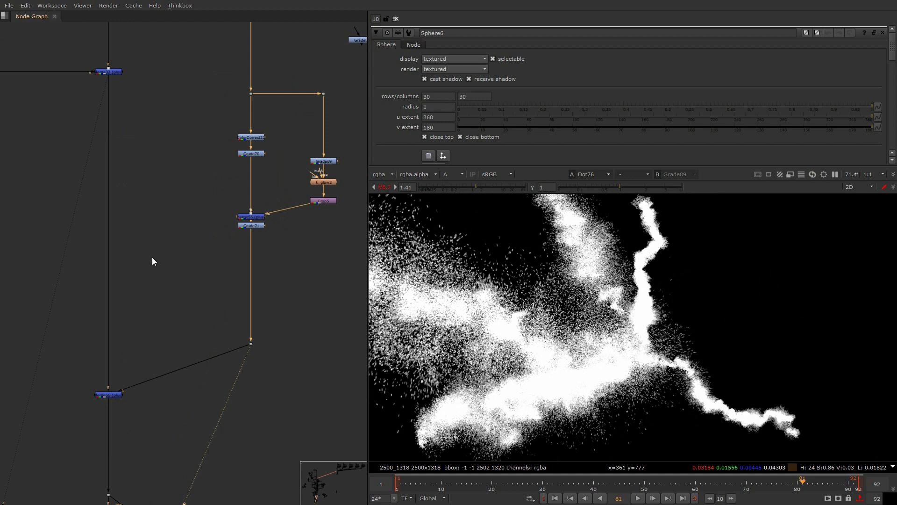
- Examine the particle pass in the alpha channel at several frames of the shot
scroll(733, 359, "down", 2)
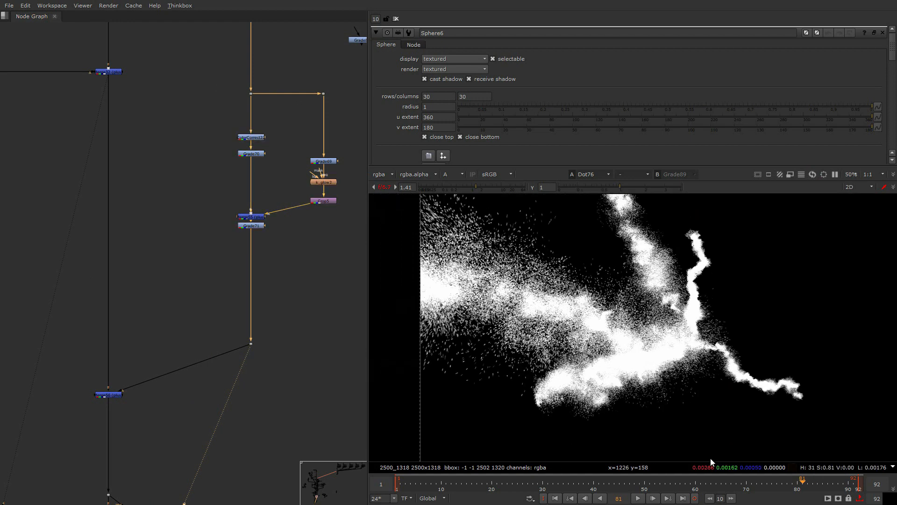
left_click(755, 486)
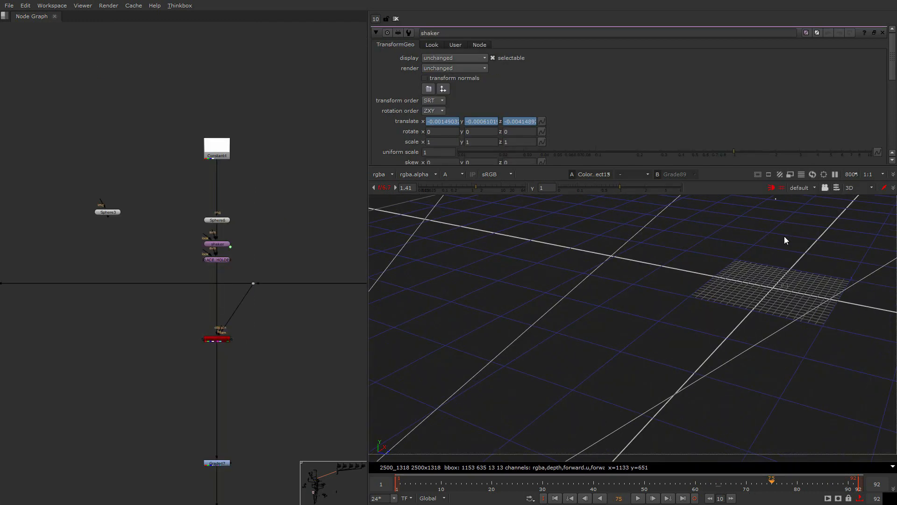
scroll(784, 236, "down", 4)
- Select the Sphere6 node above the shaker transform and frame its sphere in the 3D view
left_click(212, 220)
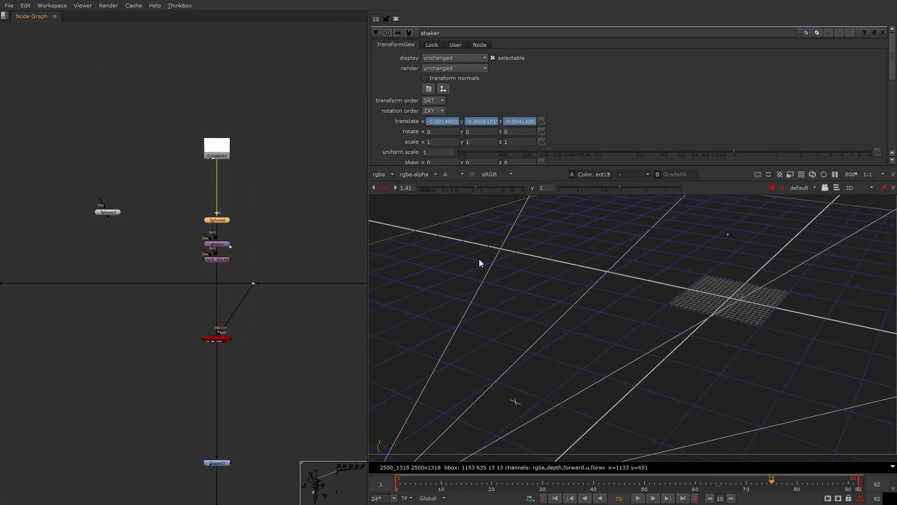
scroll(764, 231, "up", 2)
key("f")
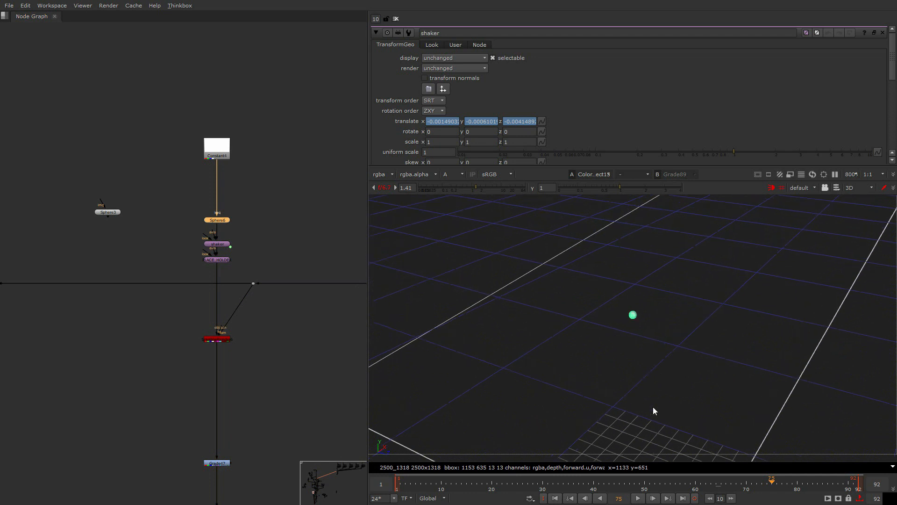
- Return to the particle branch in the node graph and examine its Dot76 alpha output at different frames
left_click_drag(489, 483, 781, 482)
scroll(242, 373, "down", 1)
middle_click_drag(242, 373, 236, 278)
scroll(235, 279, "down", 5)
middle_click_drag(320, 454, 187, 319)
scroll(187, 318, "up", 3)
middle_click_drag(29, 61, 143, 186)
double_click(162, 37)
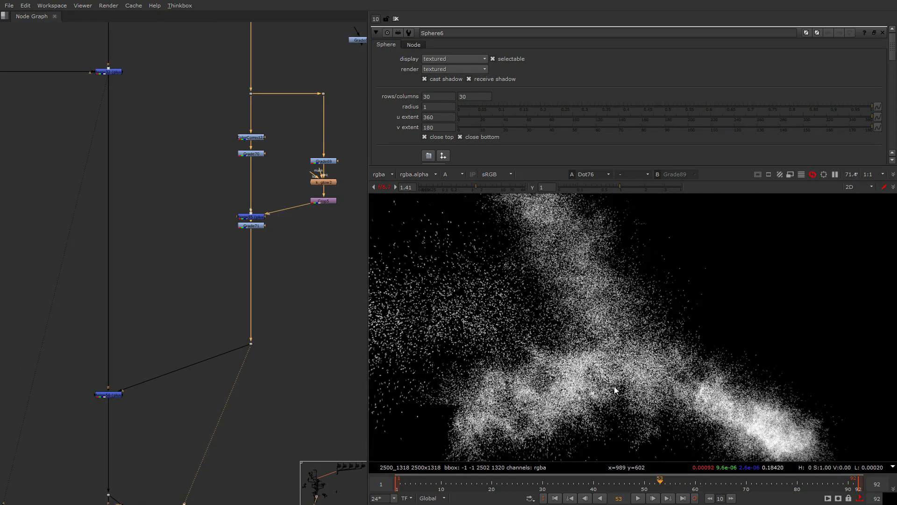
- Trace the particle branch up to its source and inspect the Read48 node holding the lightning_splashes.v002 sequence
left_click(307, 317)
middle_click_drag(307, 318, 300, 339)
scroll(299, 233, "down", 2)
middle_click_drag(298, 211, 266, 320)
scroll(239, 216, "up", 8)
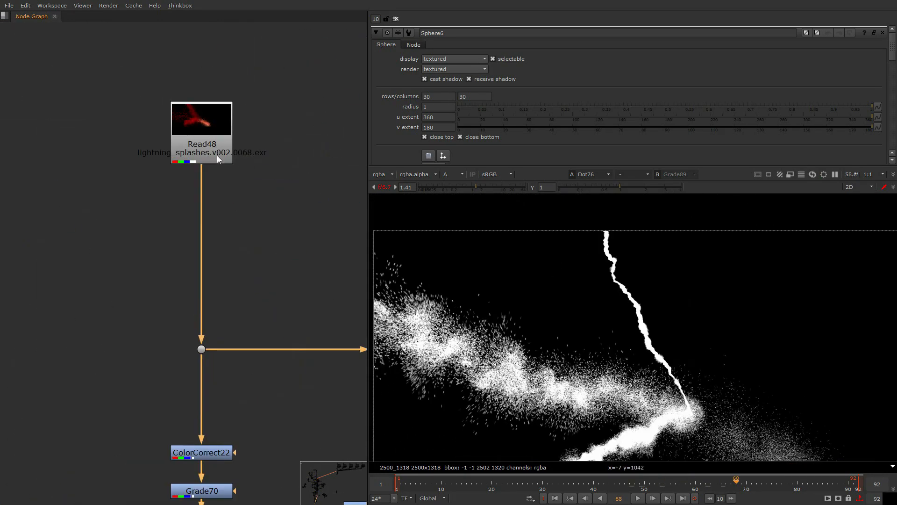
left_click(220, 166)
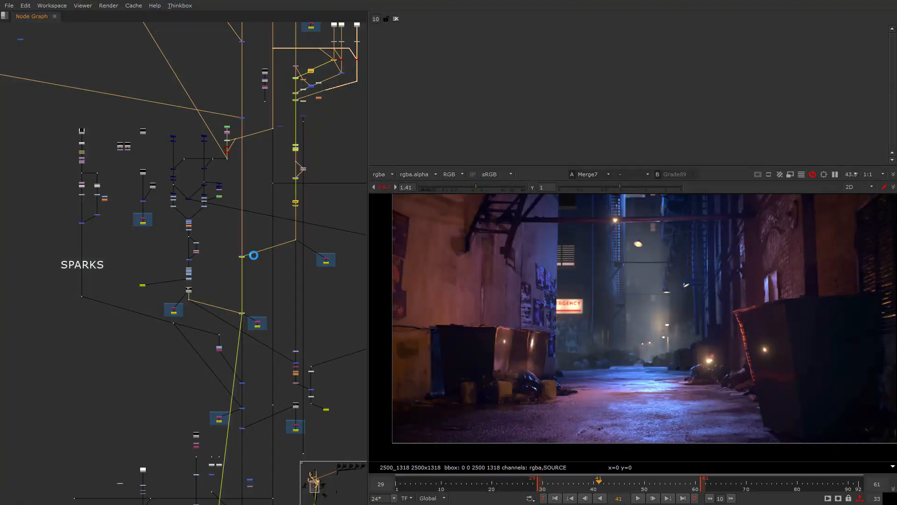
- Follow the main merge chain above the SPARKS section and examine the elements merged into it
scroll(246, 126, "up", 7)
scroll(225, 178, "up", 3)
middle_click_drag(236, 140, 222, 347)
middle_click_drag(242, 244, 251, 412)
scroll(250, 412, "down", 3)
middle_click_drag(188, 225, 202, 333)
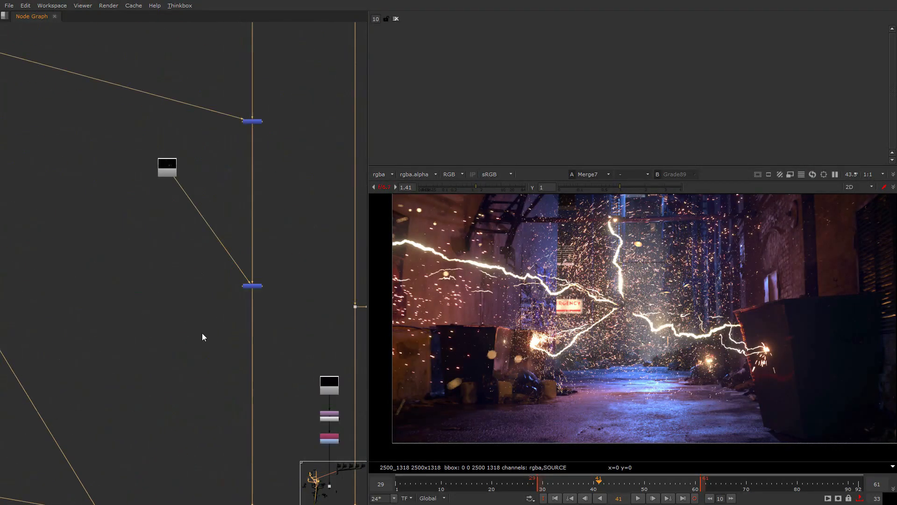
scroll(263, 257, "up", 5)
middle_click_drag(264, 257, 295, 294)
middle_click_drag(293, 250, 276, 486)
scroll(241, 326, "down", 4)
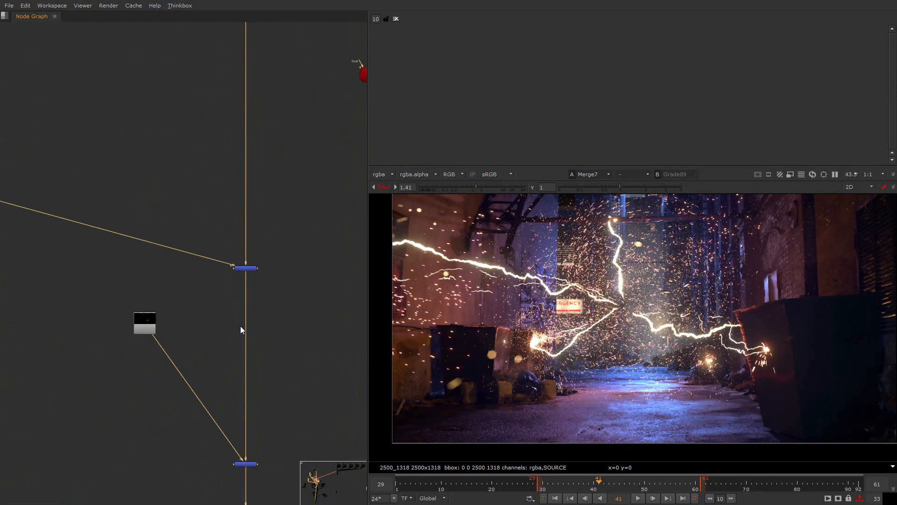
- Follow the main merge chain down to BackdropNode10 and select the merge node just below it
scroll(241, 325, "down", 10)
middle_click_drag(244, 406, 254, 206)
scroll(251, 414, "up", 9)
middle_click_drag(258, 408, 286, 293)
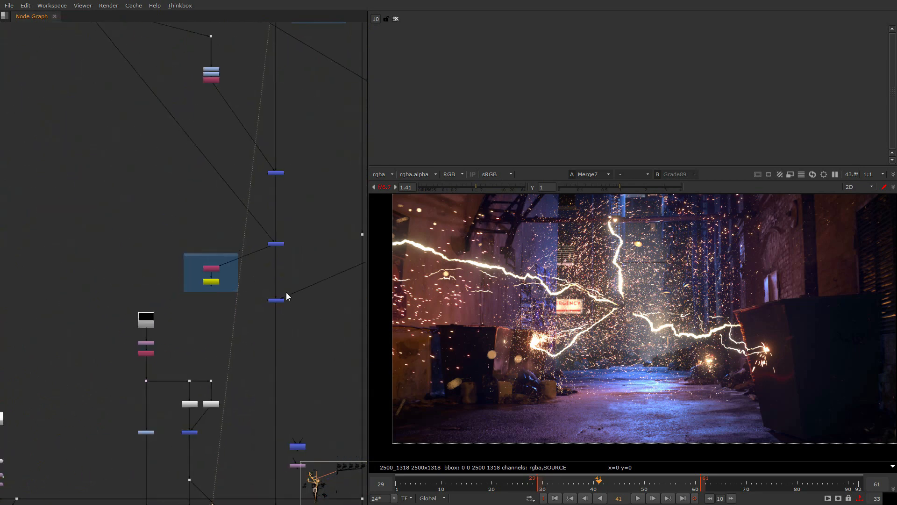
scroll(286, 295, "up", 6)
middle_click_drag(284, 336, 281, 242)
scroll(289, 327, "down", 4)
middle_click_drag(299, 393, 303, 346)
scroll(303, 334, "up", 2)
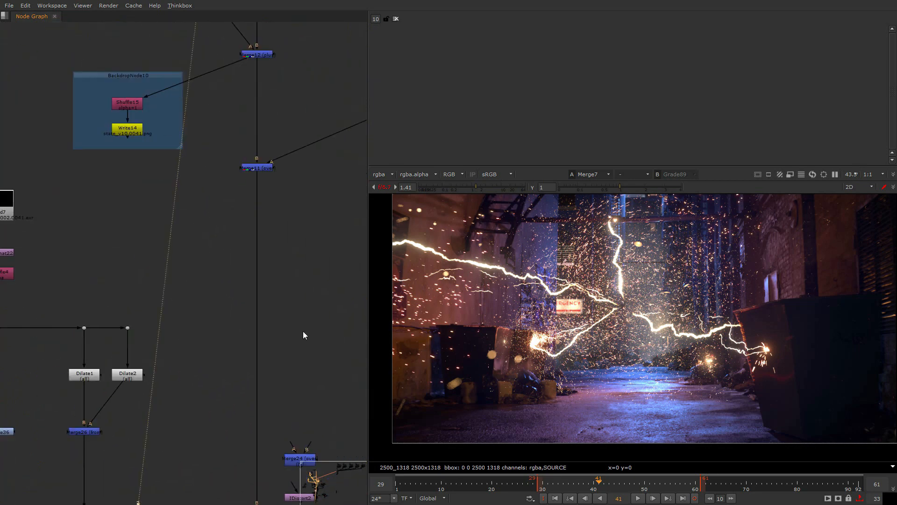
left_click_drag(303, 334, 164, 136)
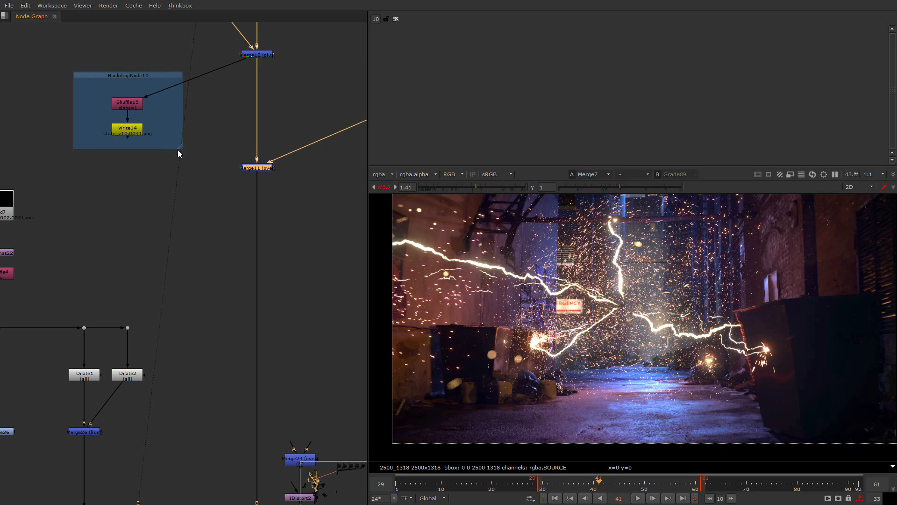
middle_click_drag(292, 372, 289, 282)
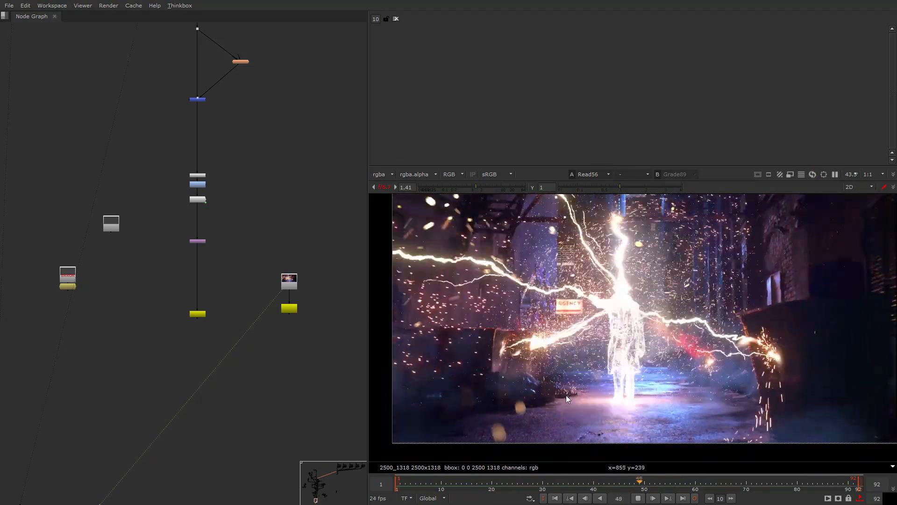
- Examine the Read56 render during playback, up close around the ground and trash bags and as a full frame
scroll(562, 401, "up", 5)
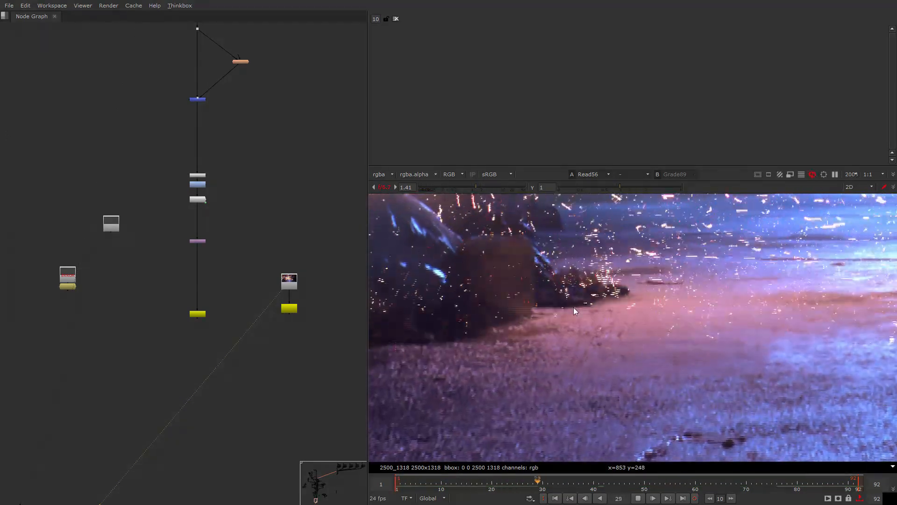
scroll(546, 302, "down", 1)
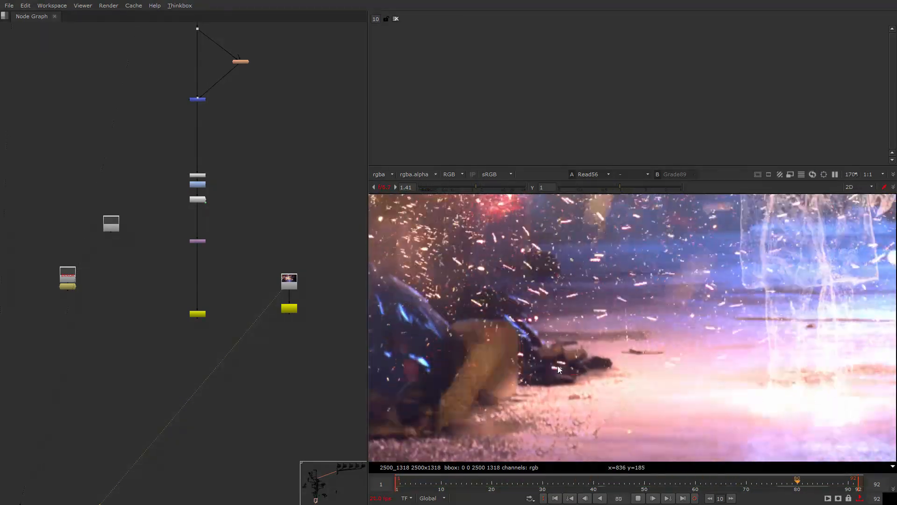
scroll(564, 386, "down", 2)
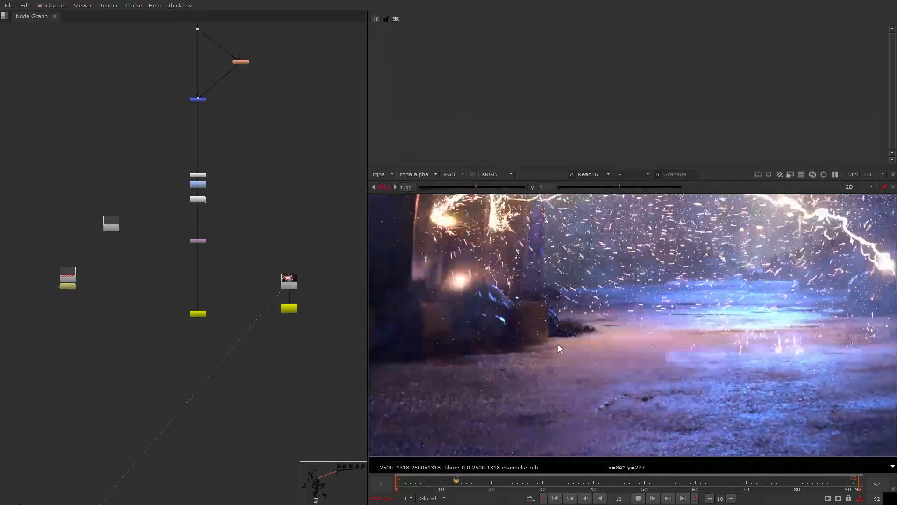
scroll(570, 381, "down", 1)
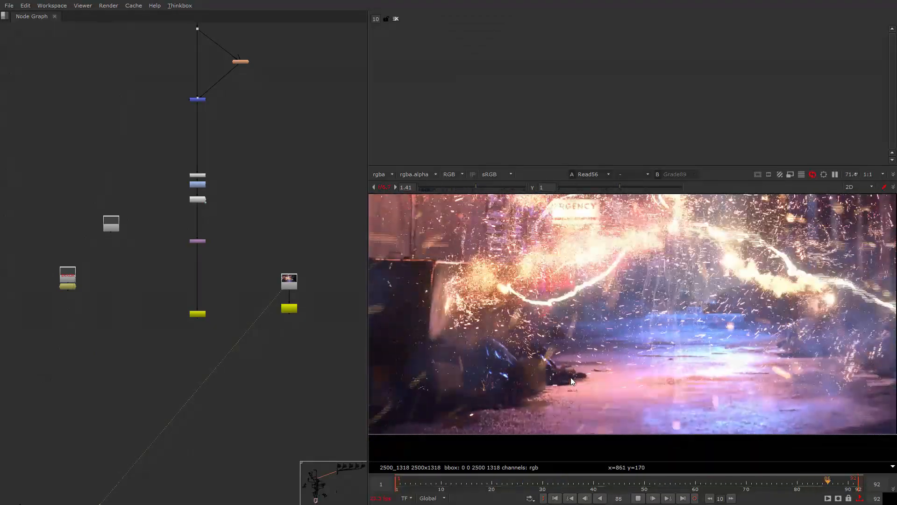
scroll(621, 360, "down", 2)
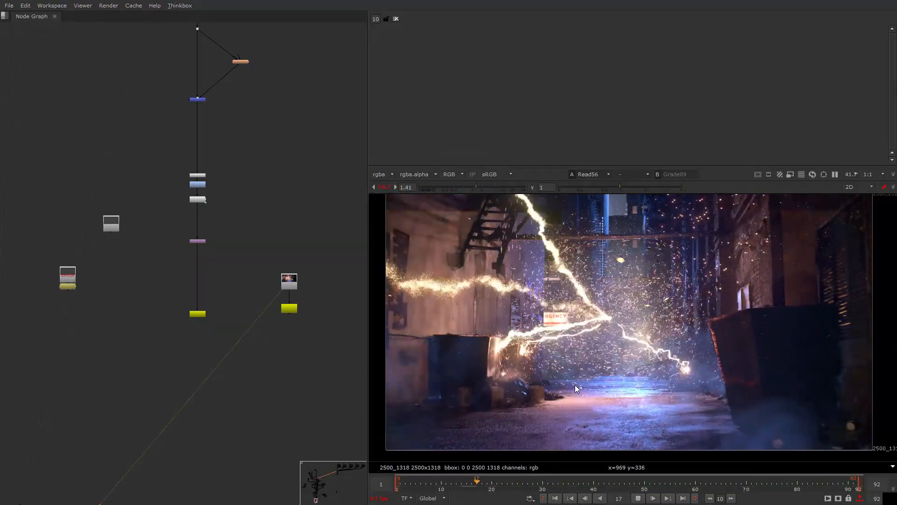
middle_click_drag(575, 385, 570, 399)
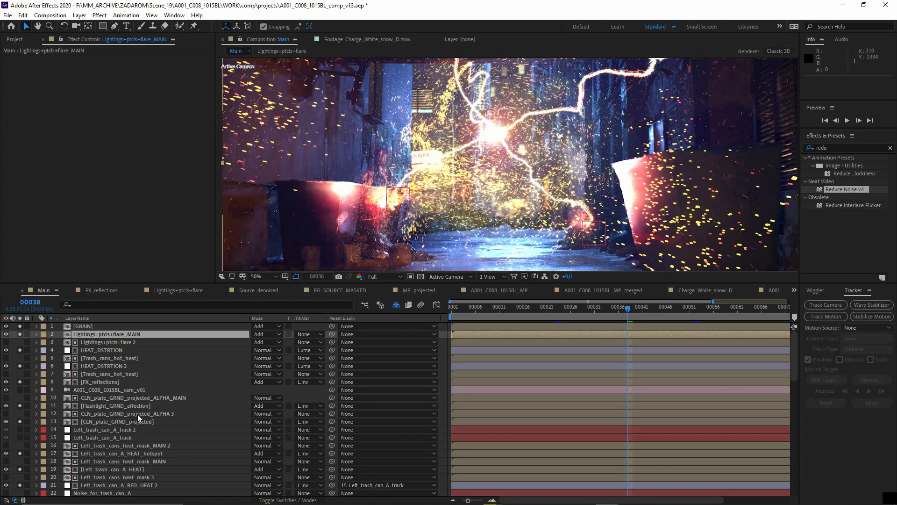
- Switch to the matte painting script in Nuke, view the Read23 result and enlarge the viewer area
key("alt+Tab")
key("alt+Tab")
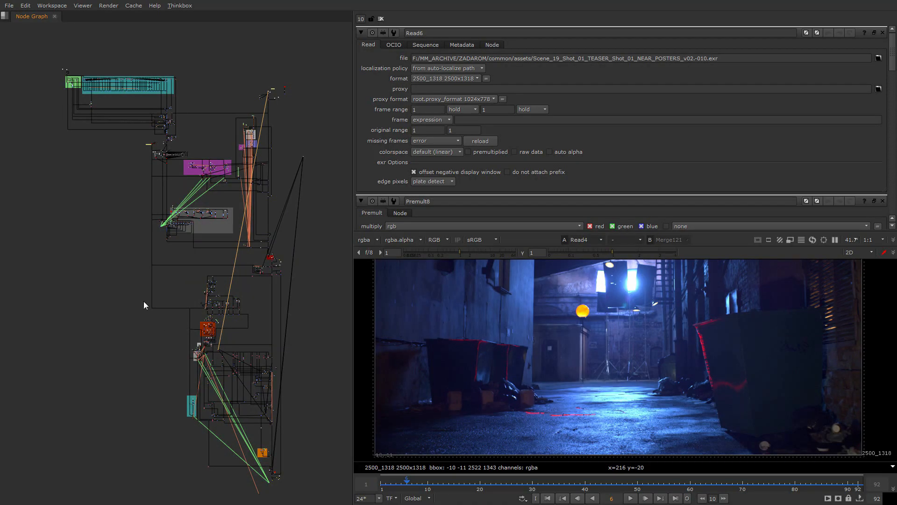
middle_click_drag(116, 374, 93, 429)
scroll(217, 334, "up", 2)
scroll(268, 288, "up", 4)
scroll(265, 407, "up", 4)
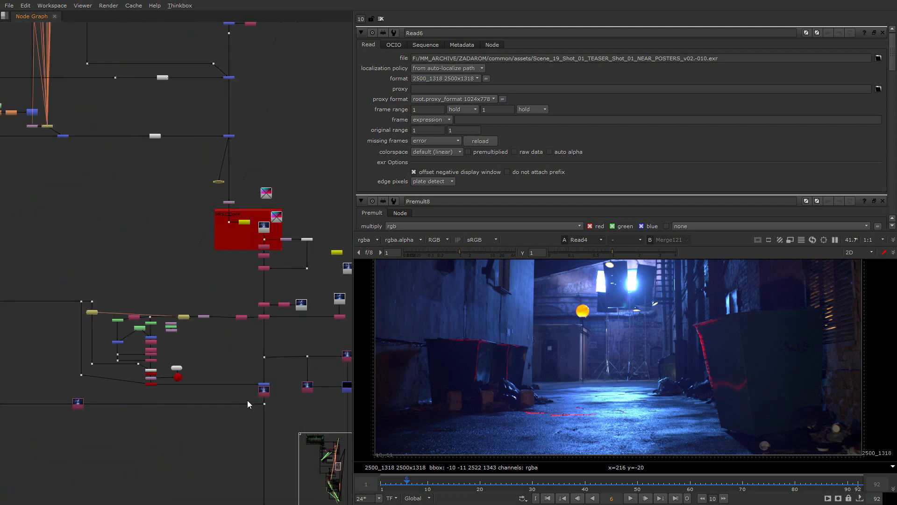
scroll(242, 381, "down", 5)
left_click(244, 315)
key("1")
left_click_drag(456, 232, 439, 78)
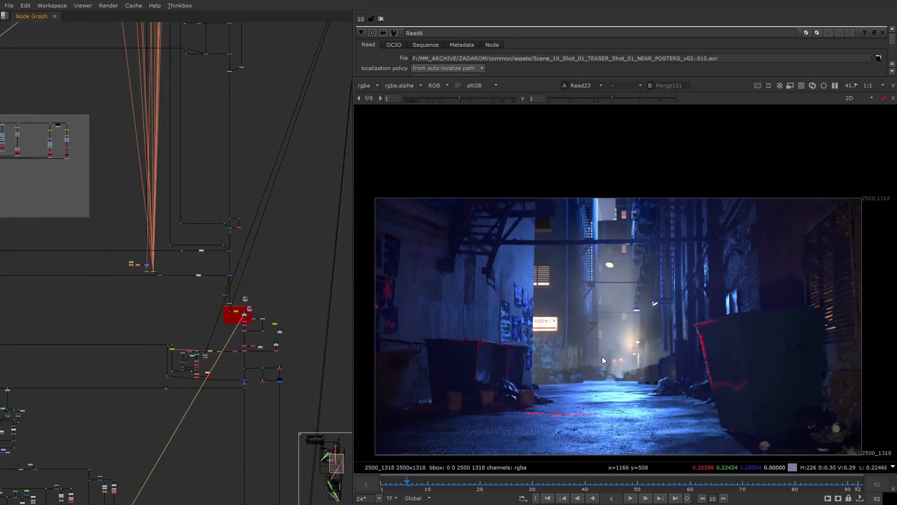
- Select the upper part of the matte painting node tree and show the whole tree in the node graph
scroll(303, 400, "down", 6)
scroll(299, 405, "down", 2)
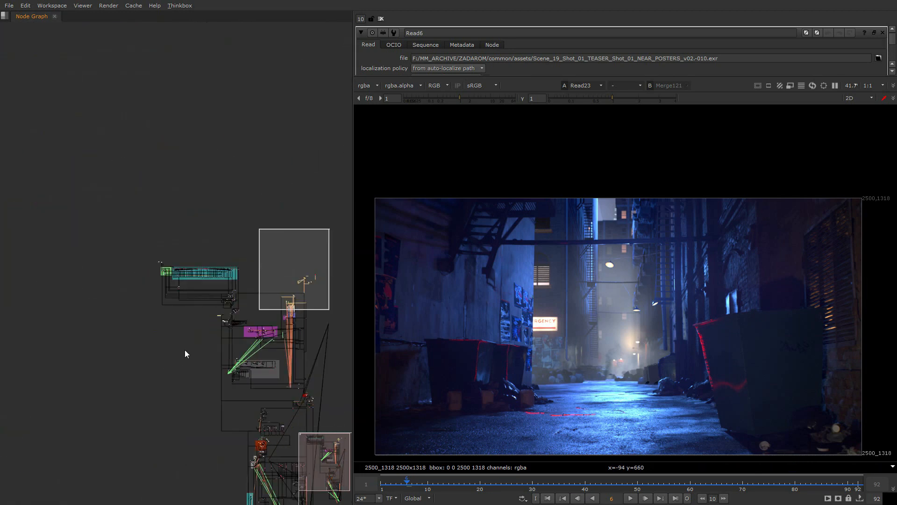
key("ctrl+a")
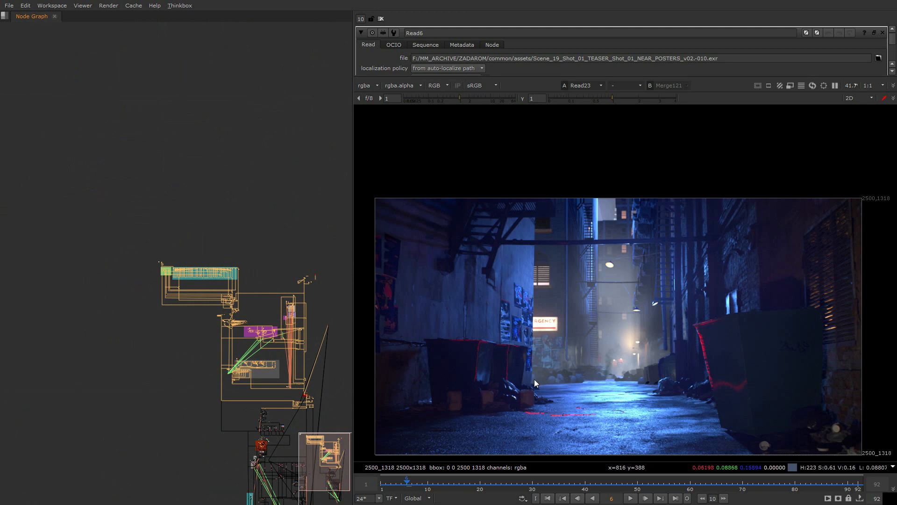
middle_click_drag(338, 444, 298, 376)
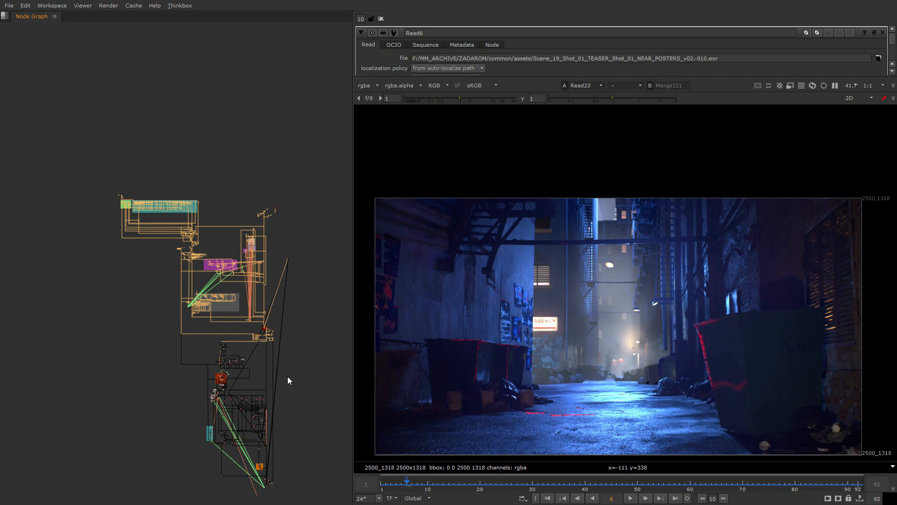
- Compare the Nuke scripts with the After Effects project, and enlarge the Main composition's timeline area to show more layers
key("alt+Tab")
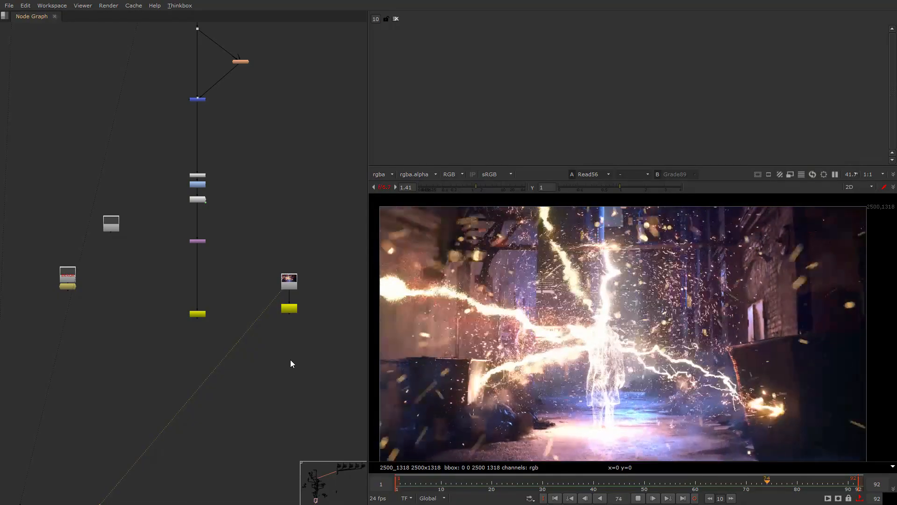
key("alt+Tab")
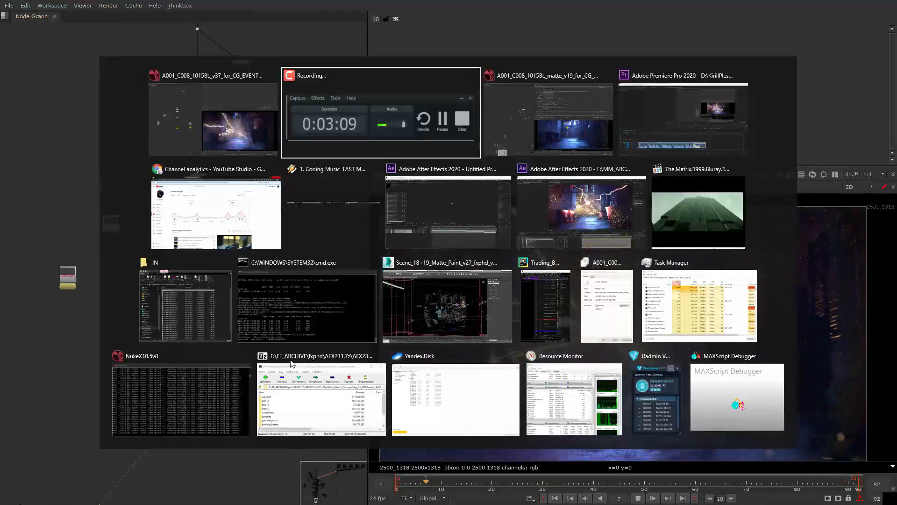
key("alt+Tab")
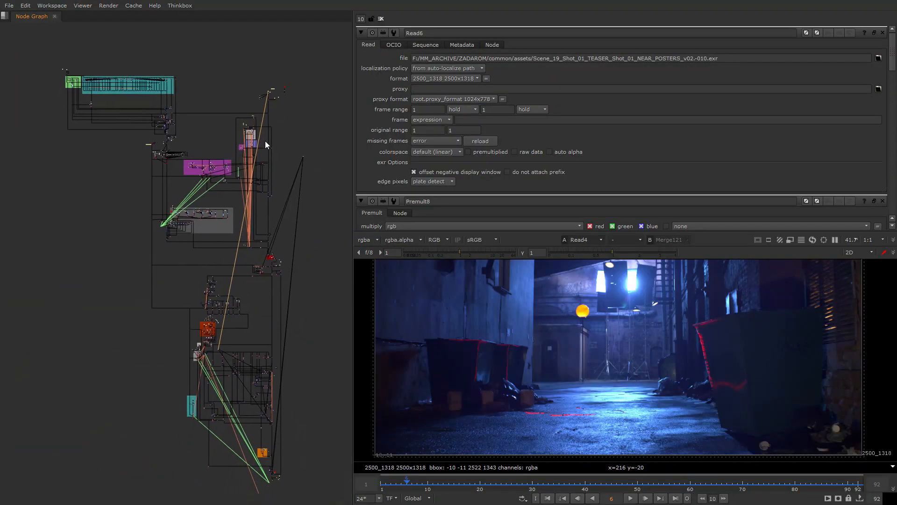
key("alt+Tab")
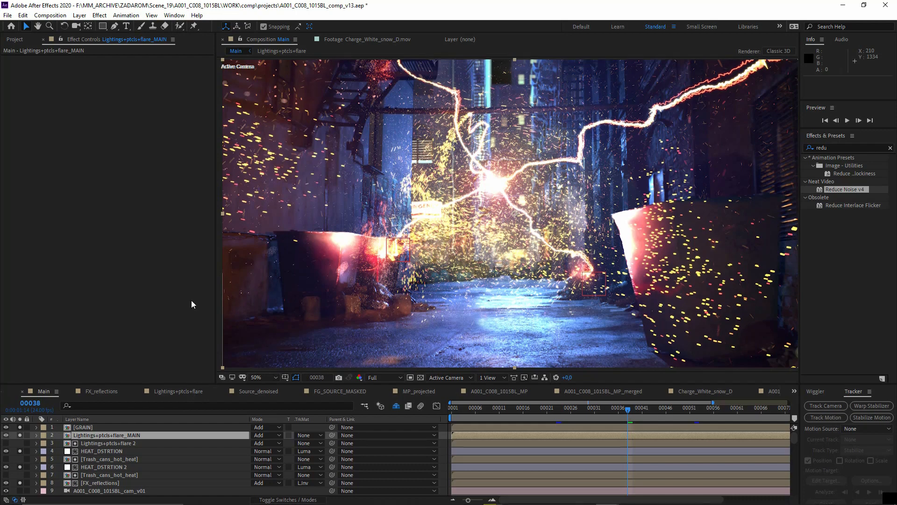
left_click_drag(192, 384, 193, 283)
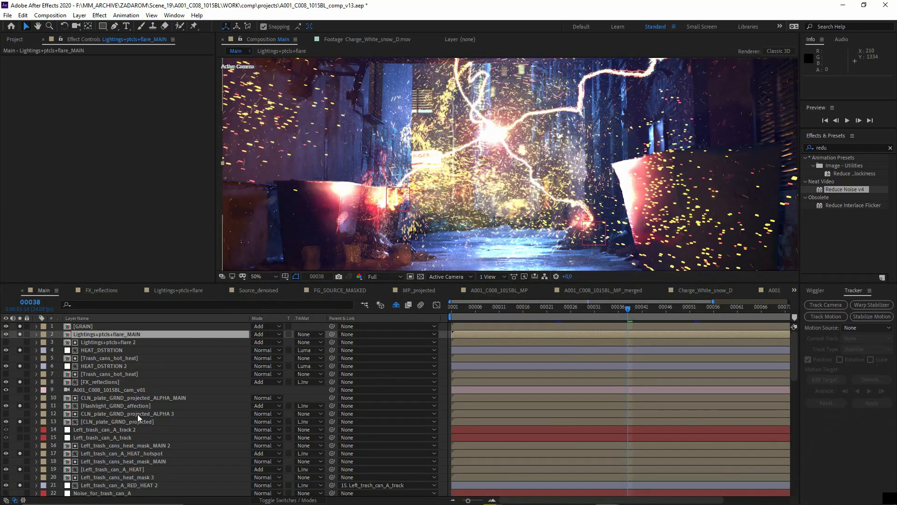